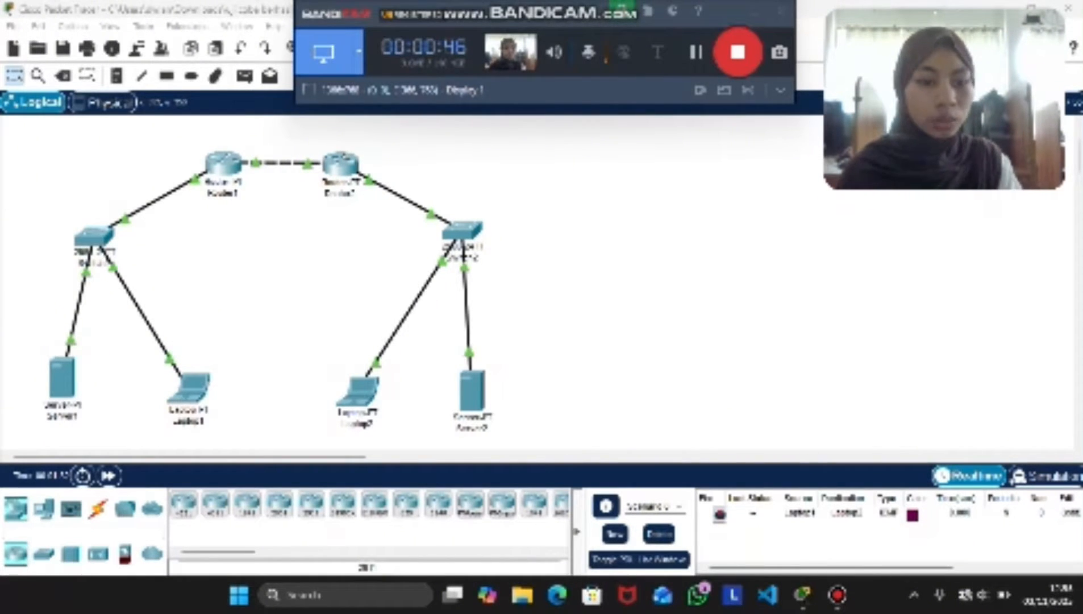
Open Router1's command-line interface in FastEthernet0/0 interface configuration mode
left_click(224, 164)
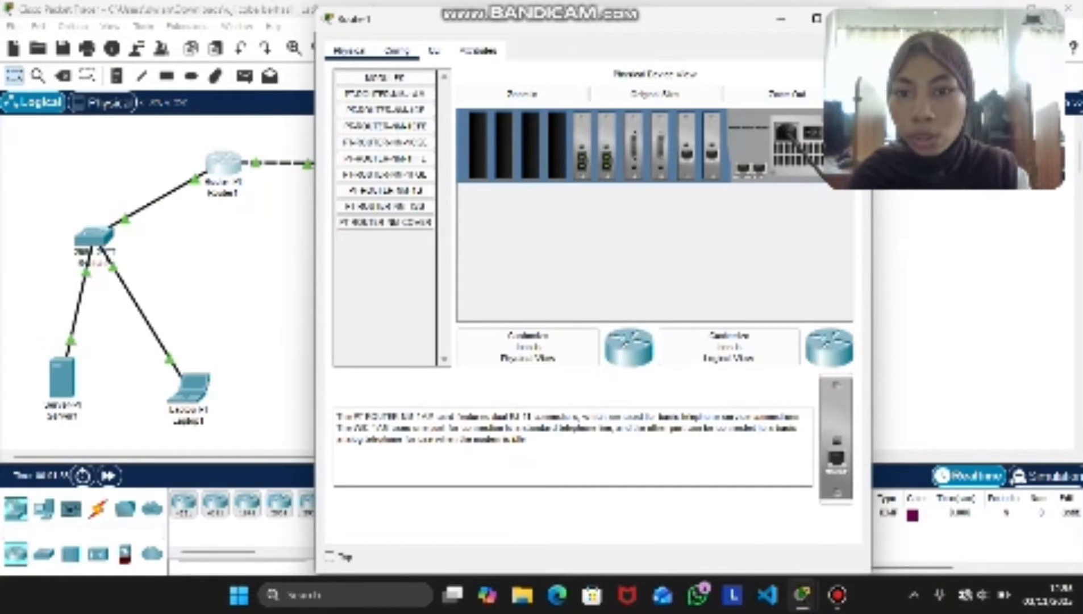
left_click(396, 50)
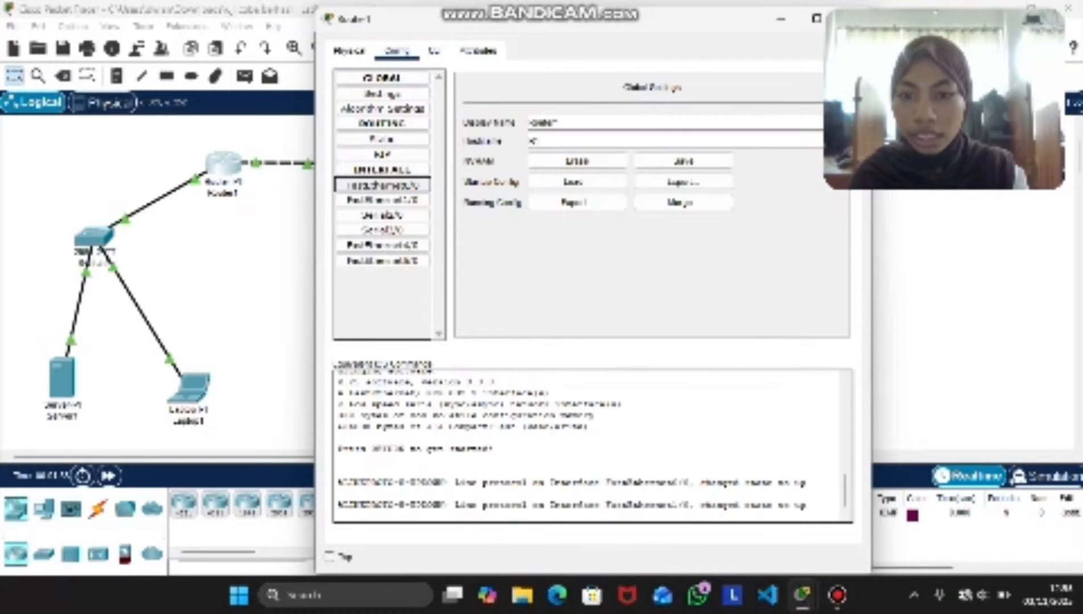
left_click(382, 185)
left_click(434, 51)
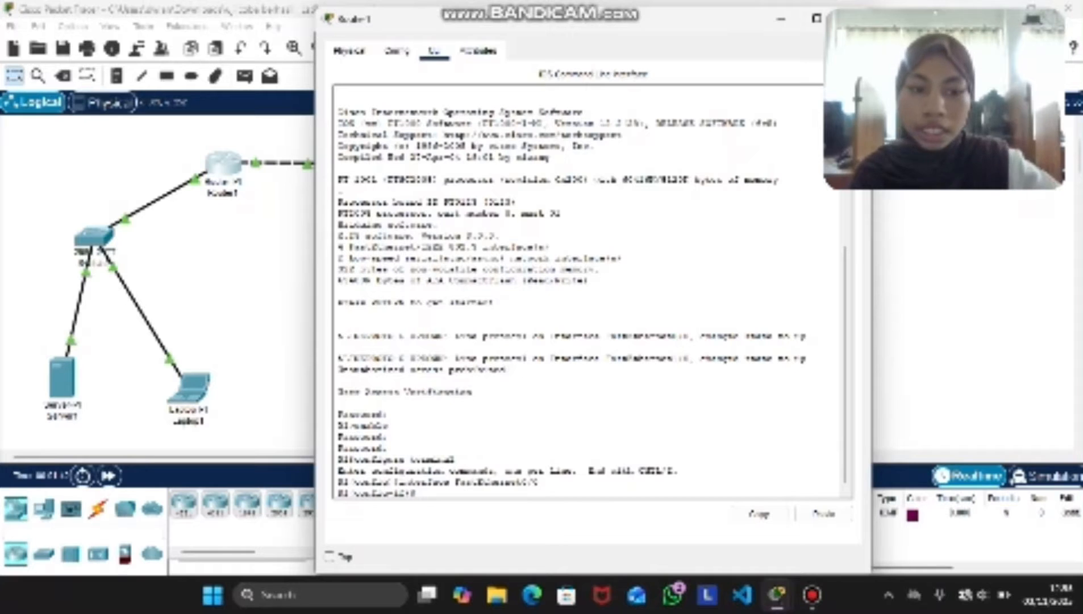
Create the first loopback interface on Router1 with the command interface lo1
type("ip ad")
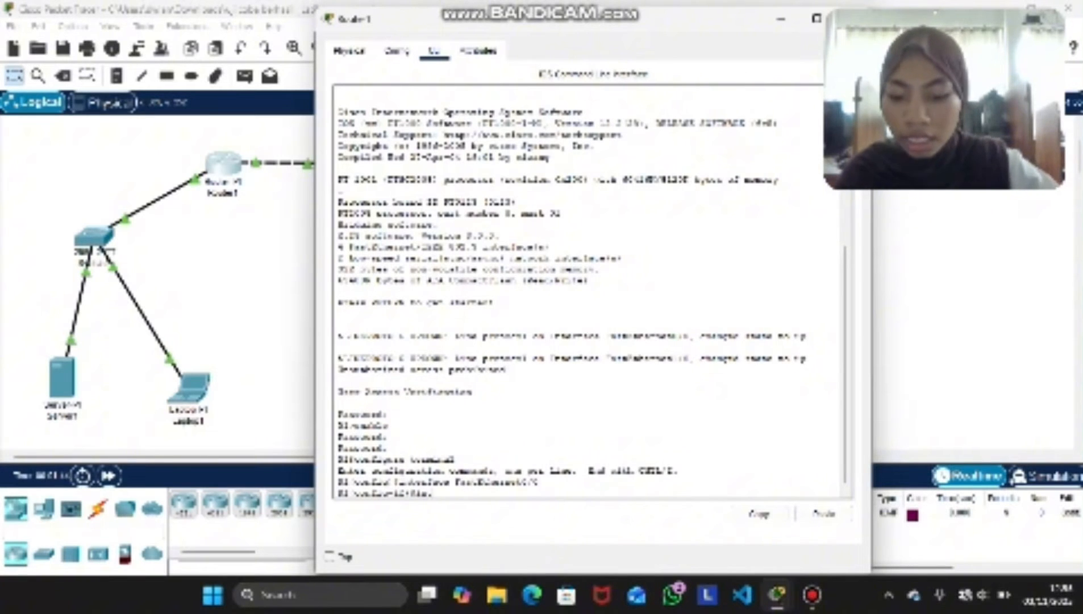
type("dress")
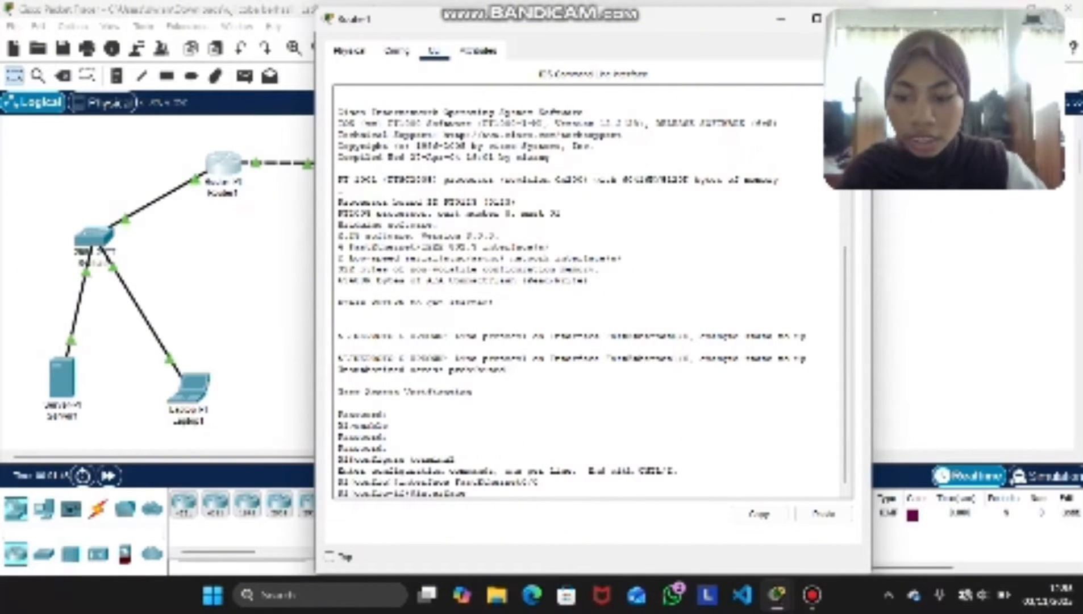
type(" 19")
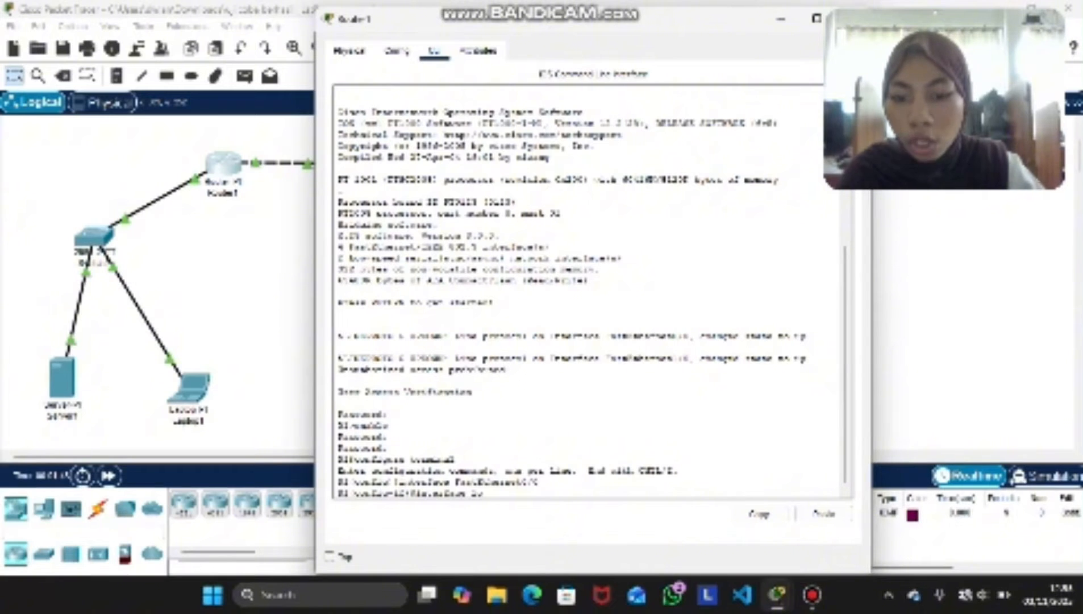
type("o")
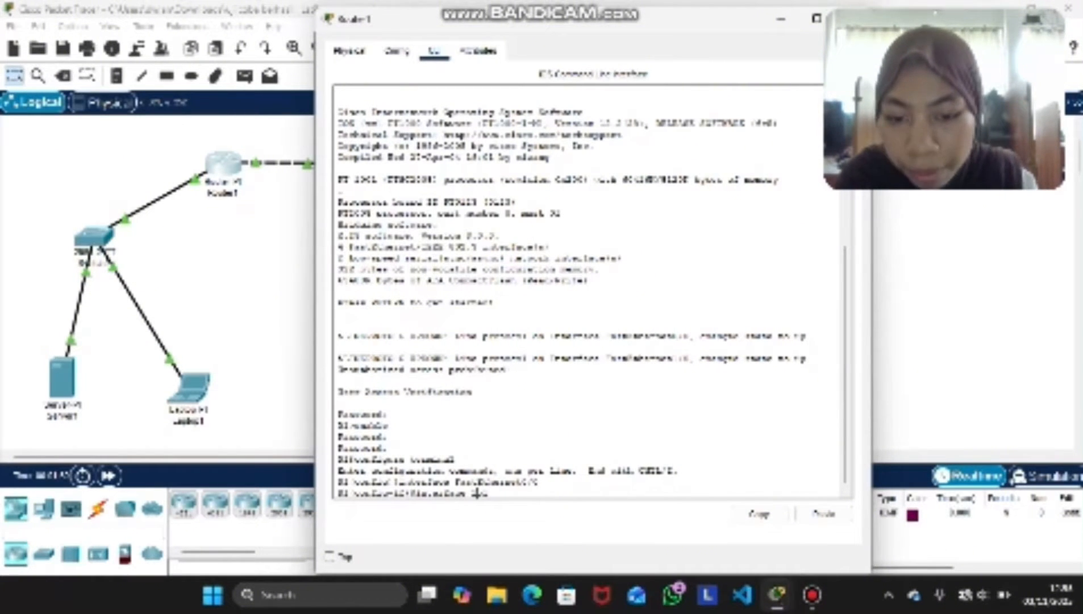
left_click_drag(478, 494, 472, 494)
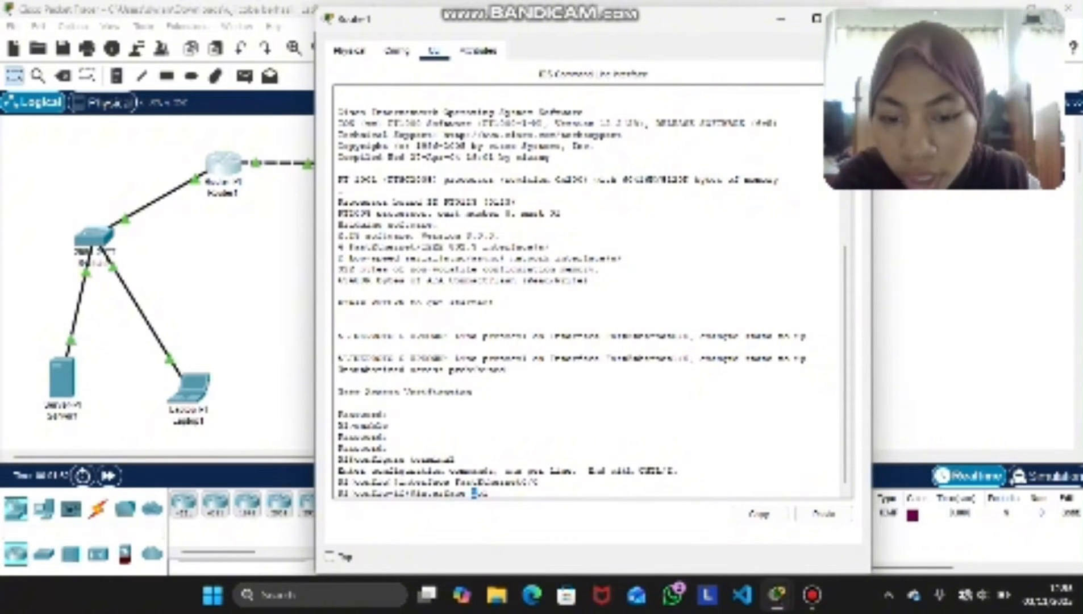
key("Return")
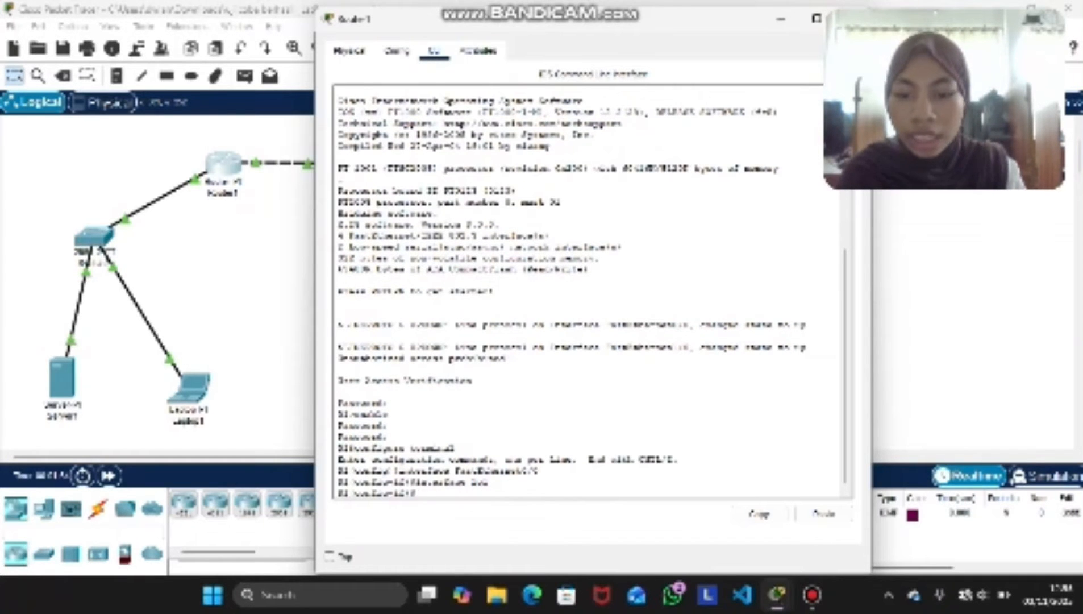
key("Return")
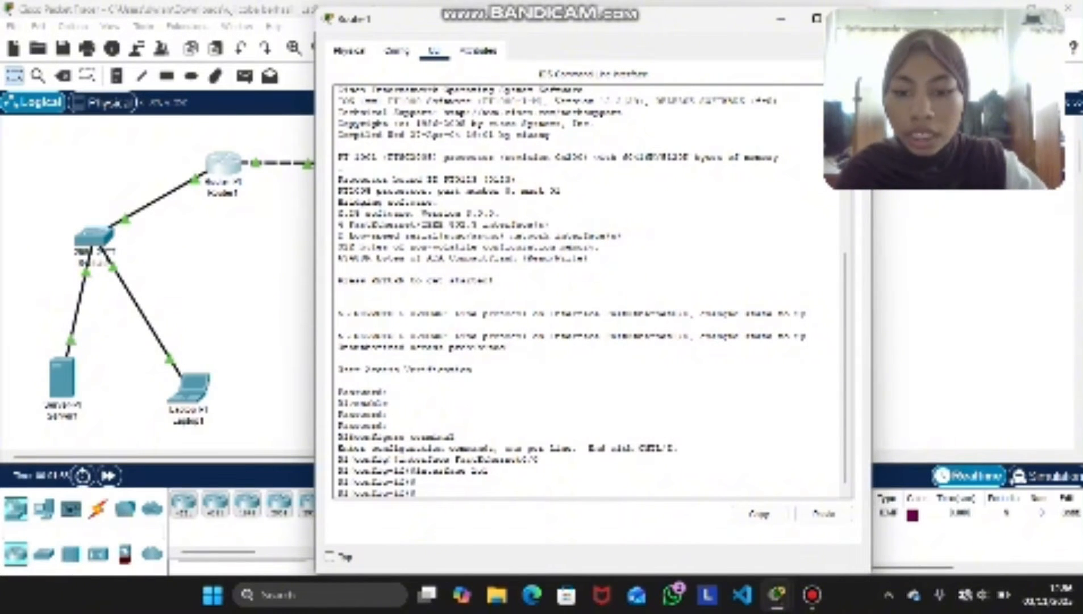
Assign the address 172.16.1.1 with subnet mask 255.255.255.0 to loopback 1 using the ip address command
type("no a")
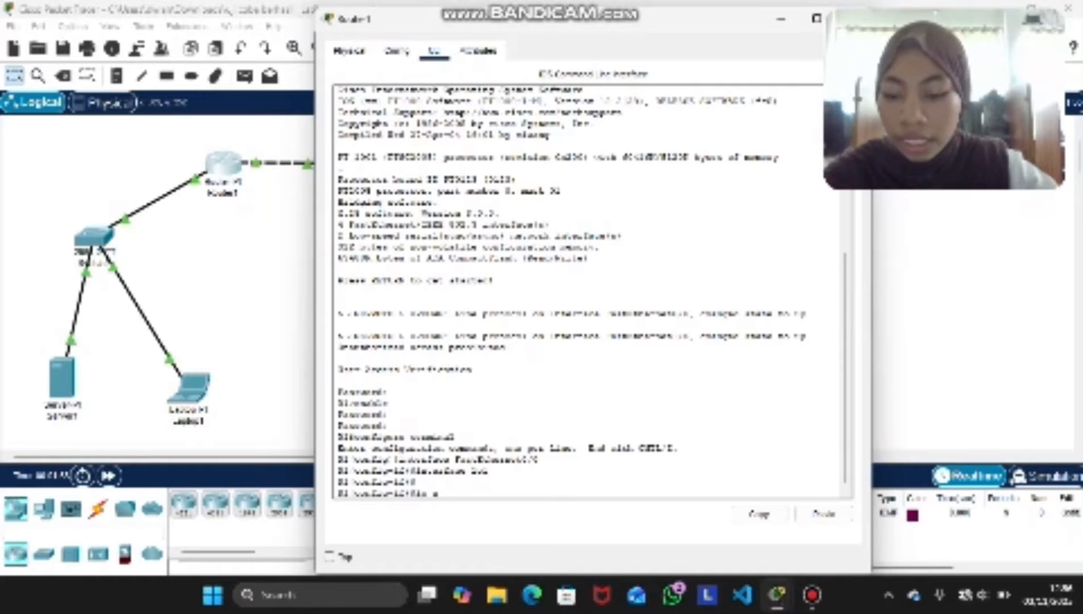
type("ds")
key("BackSpace")
type("d")
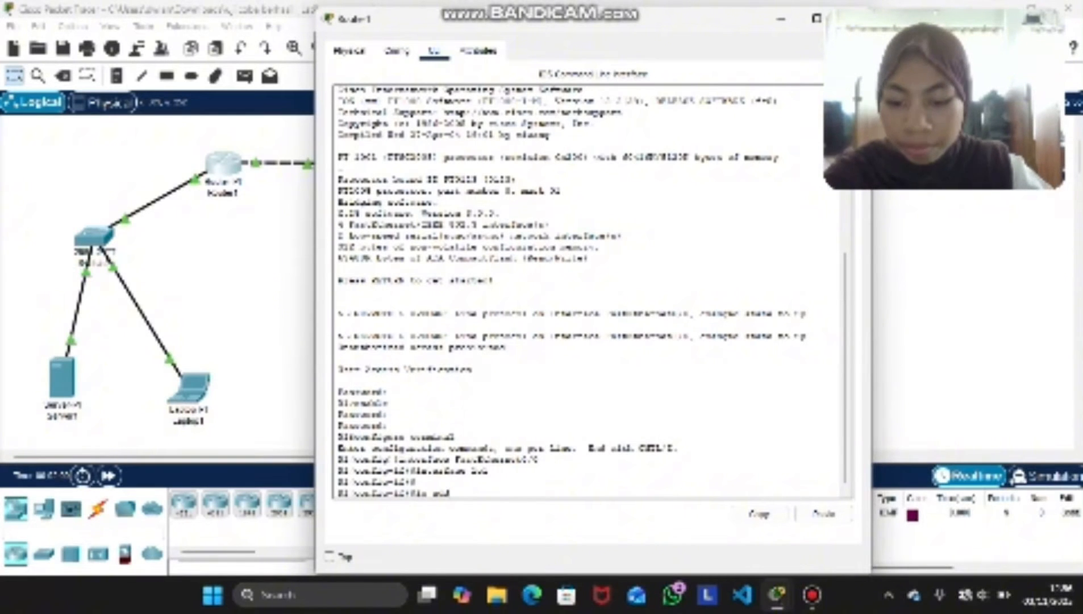
type("ress ")
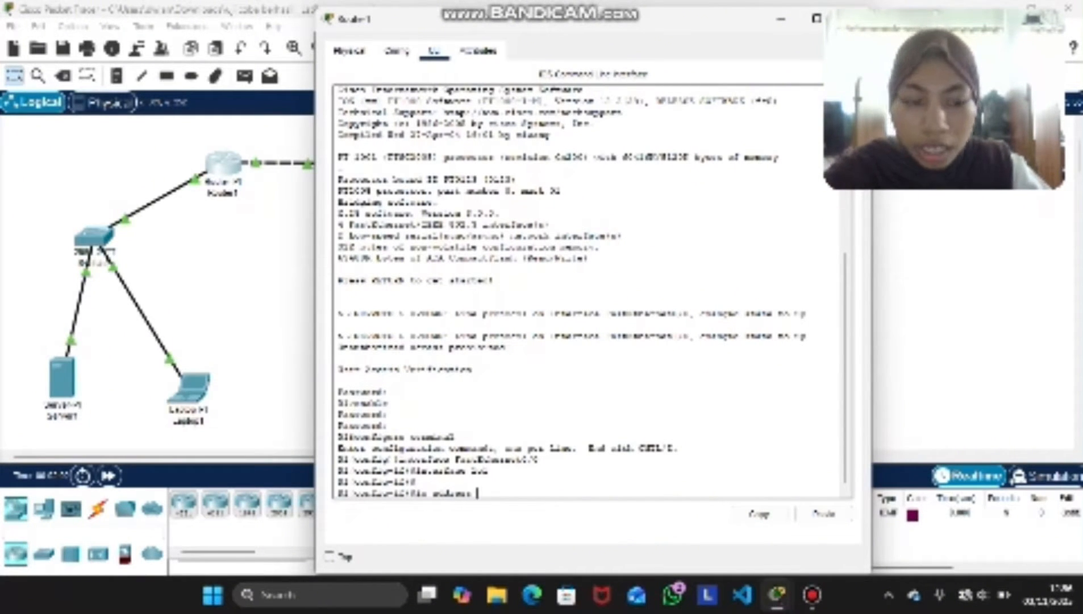
type("1")
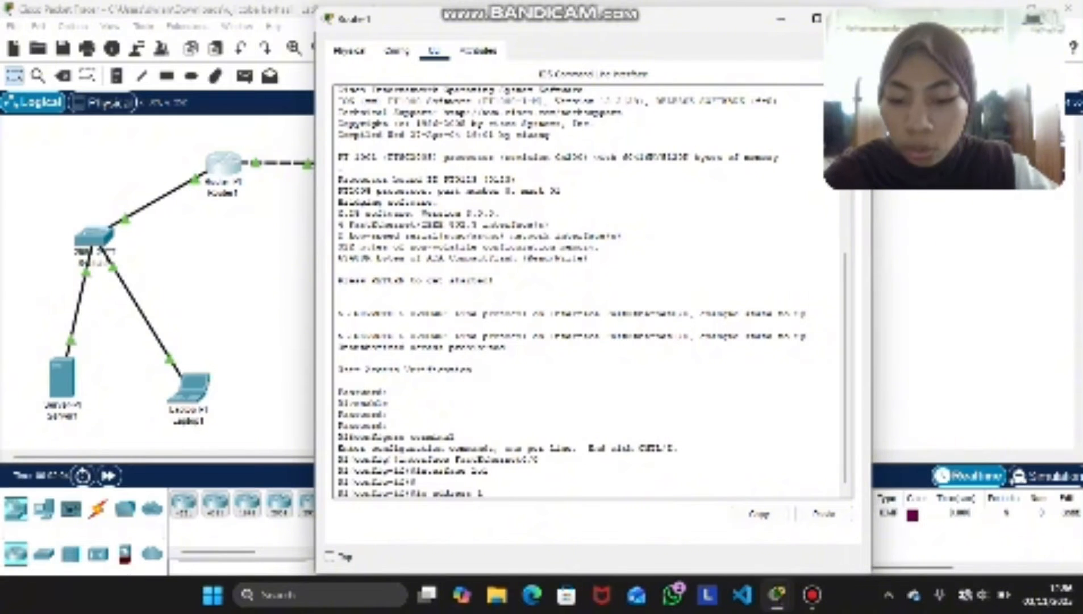
type("72")
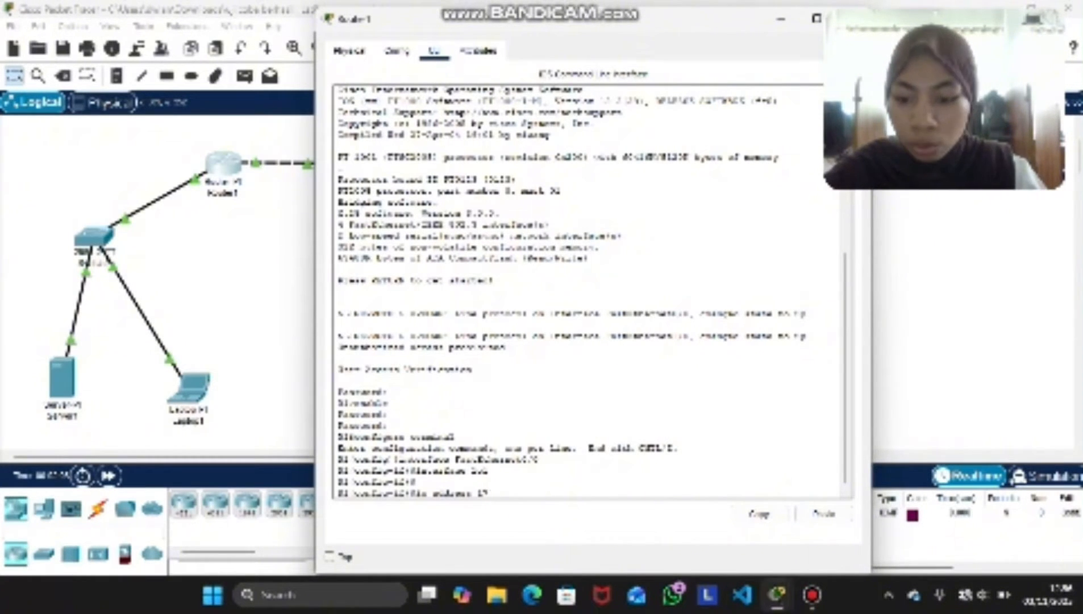
type(".16")
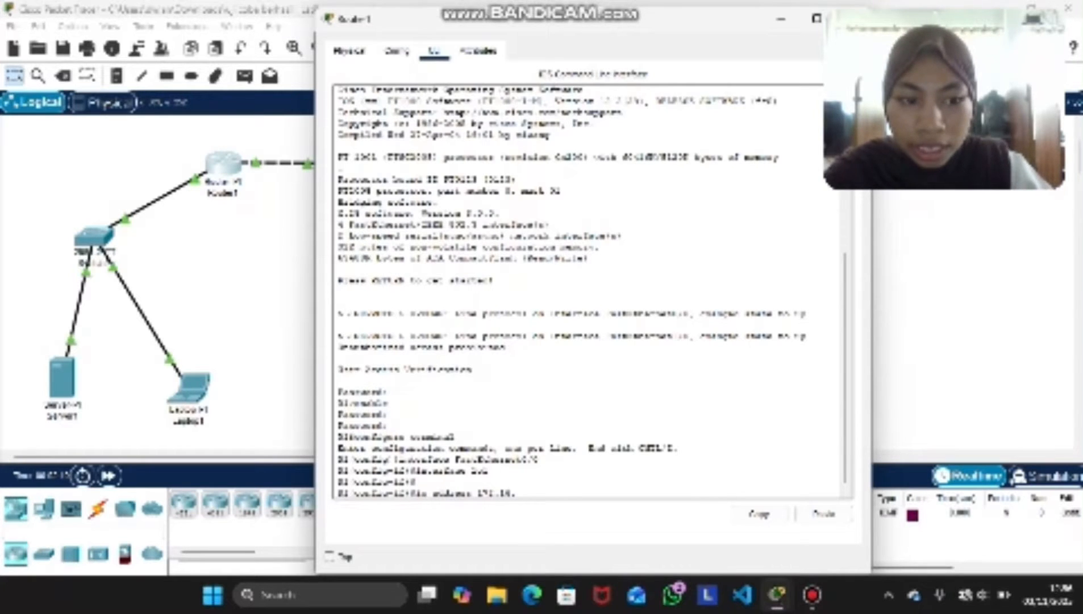
type(".1.1")
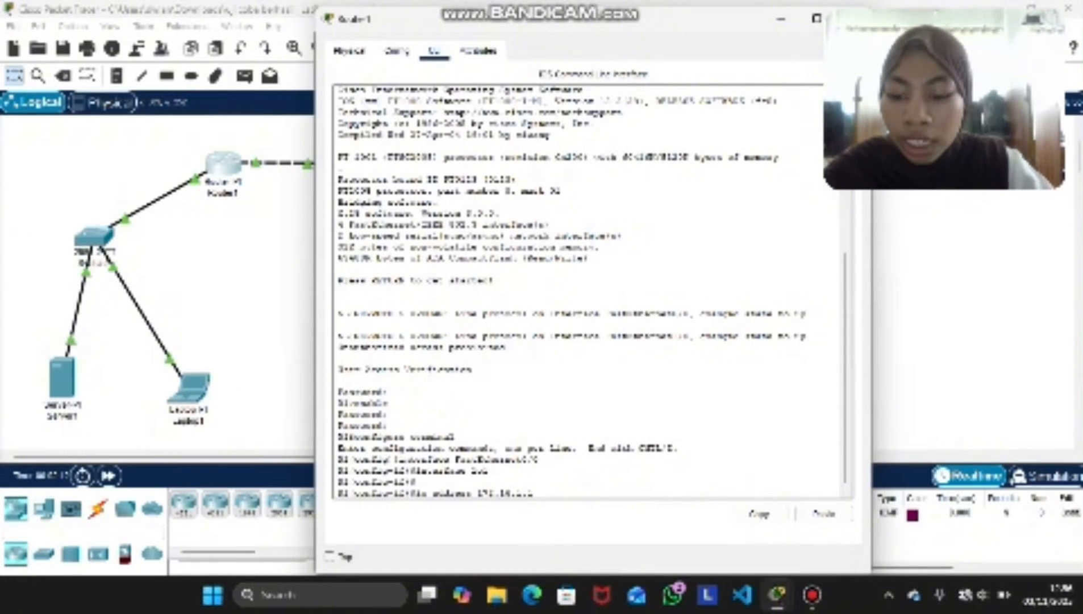
type(" 255.2")
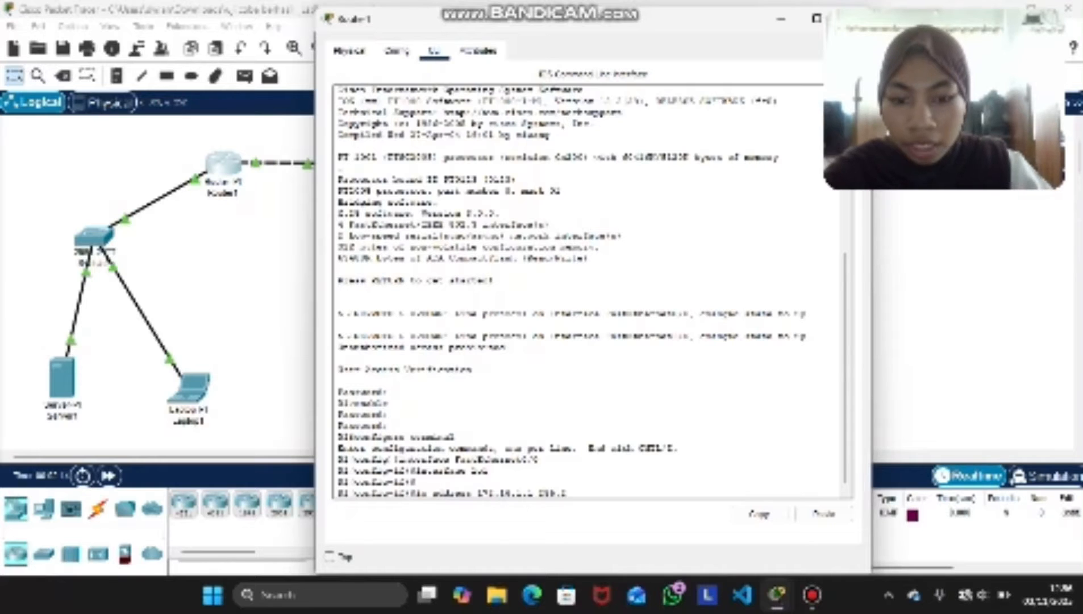
type("55.25")
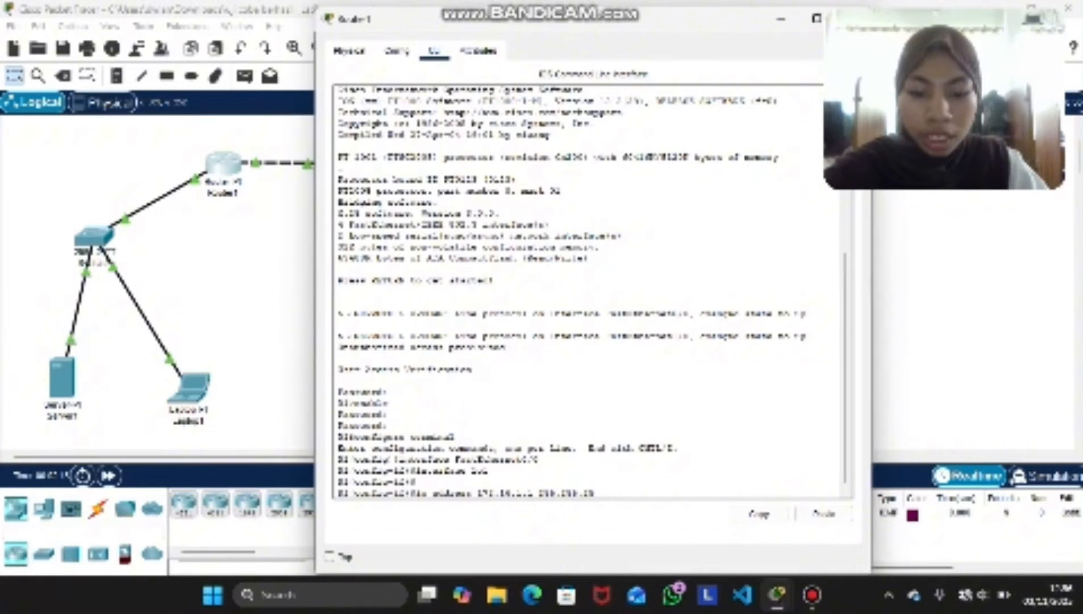
type("5.0")
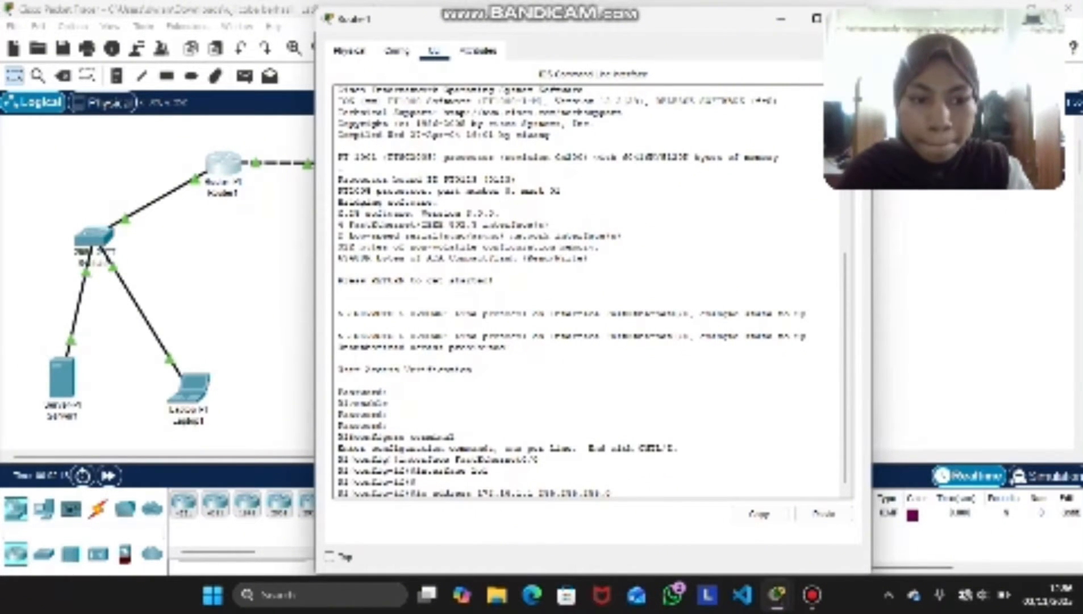
key("Return")
key("Return")
key("Return")
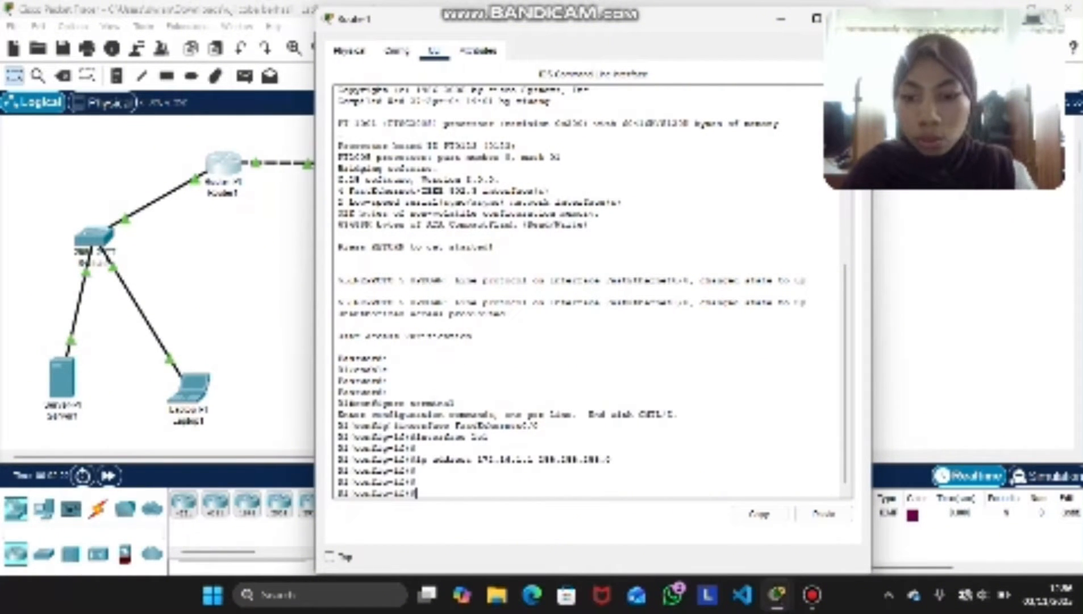
Create the second loopback interface on Router1 with the command interface lo2
type("no")
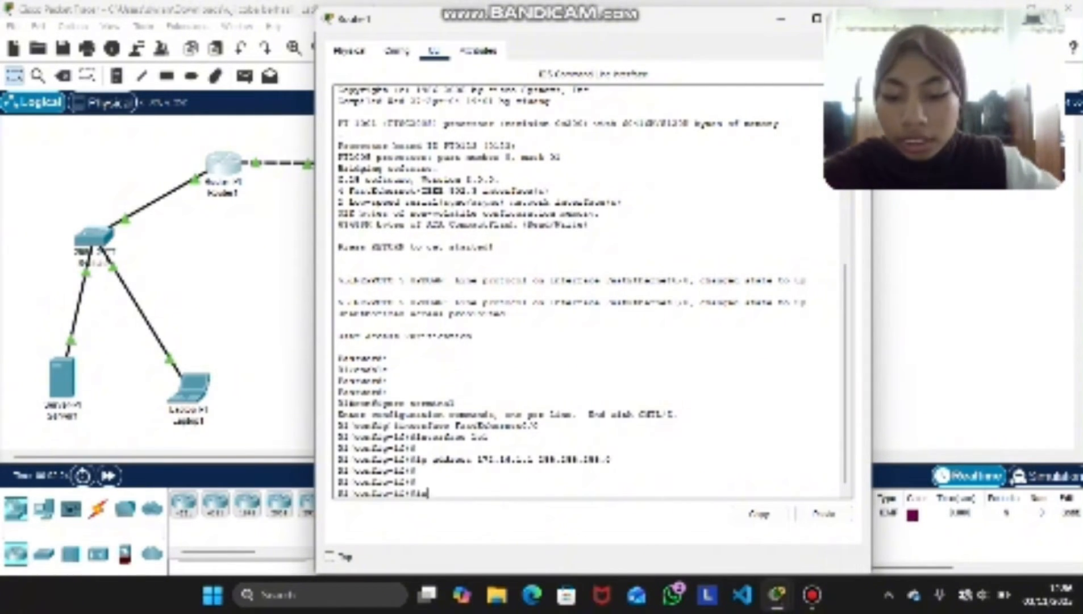
type(" shutdown")
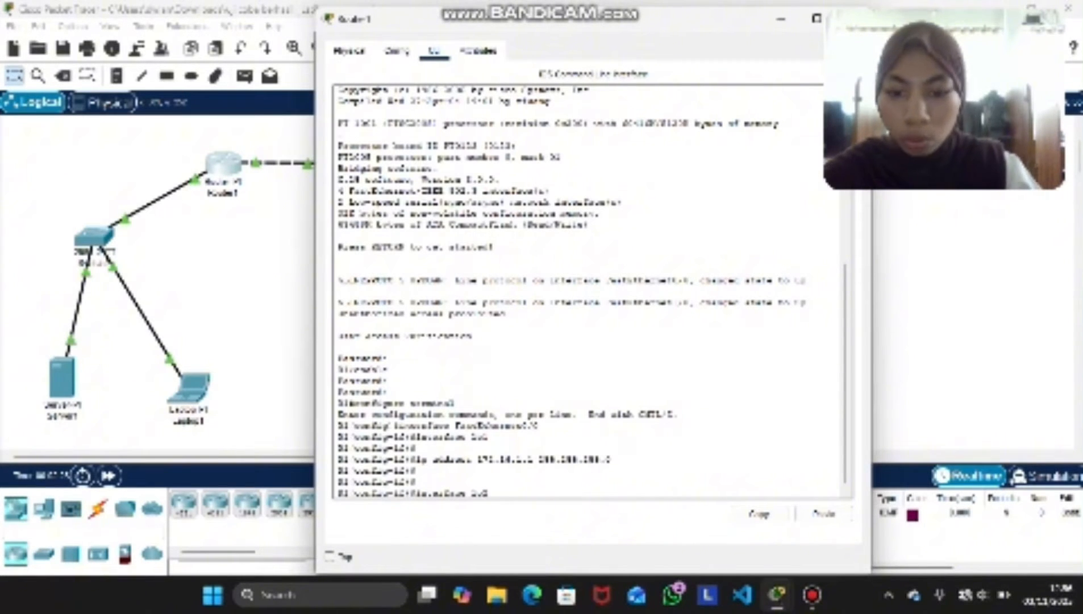
key("Return")
key("Return")
Copy loopback 1's full ip address command and paste it at the current prompt in place of the partly entered command
type("ip a")
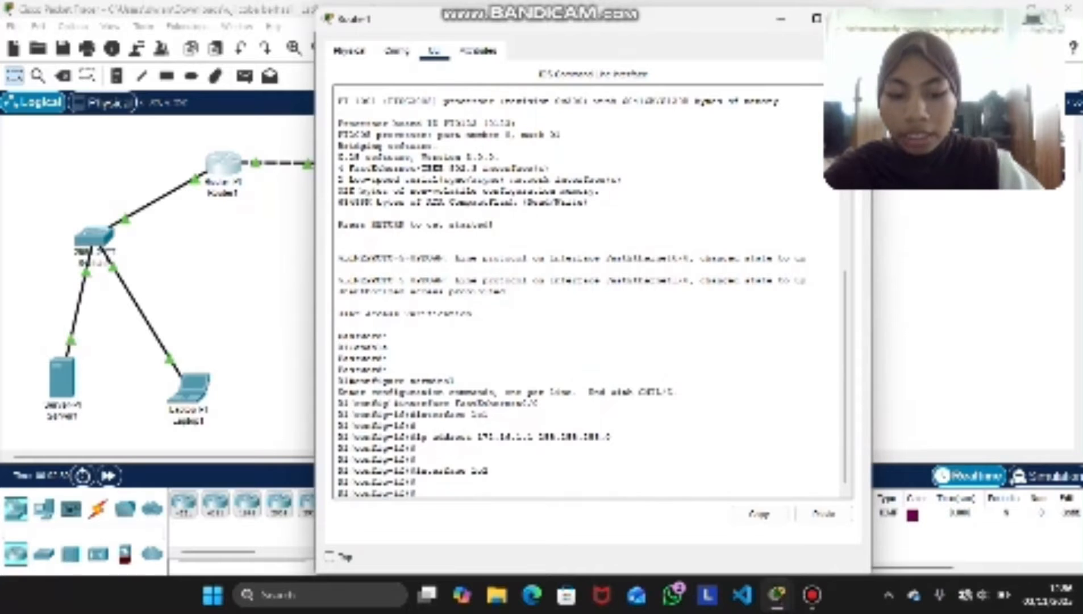
type("ddress")
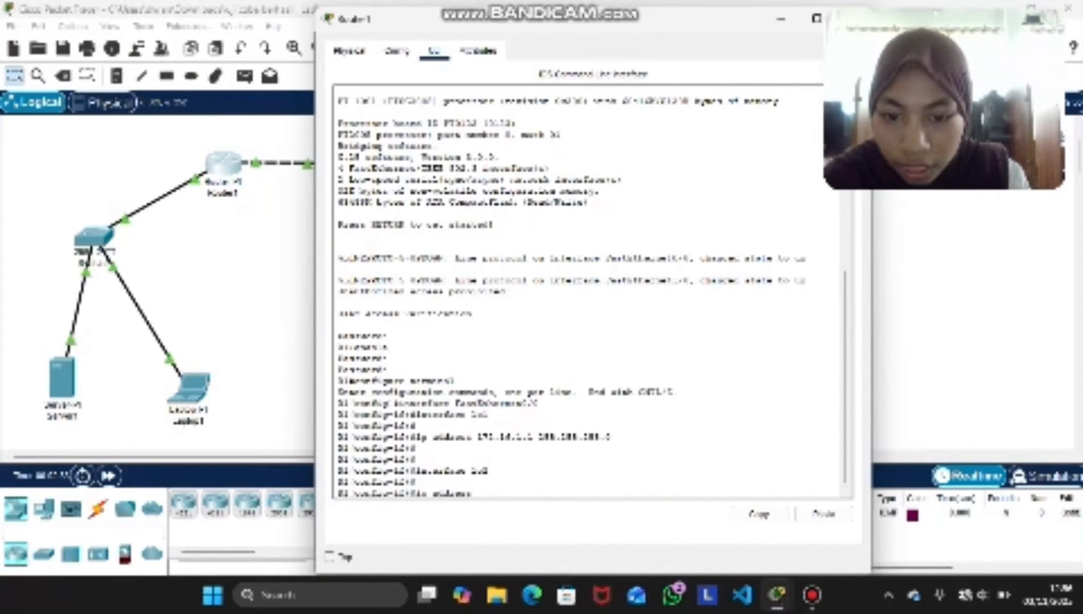
left_click_drag(612, 436, 416, 436)
left_click(760, 514)
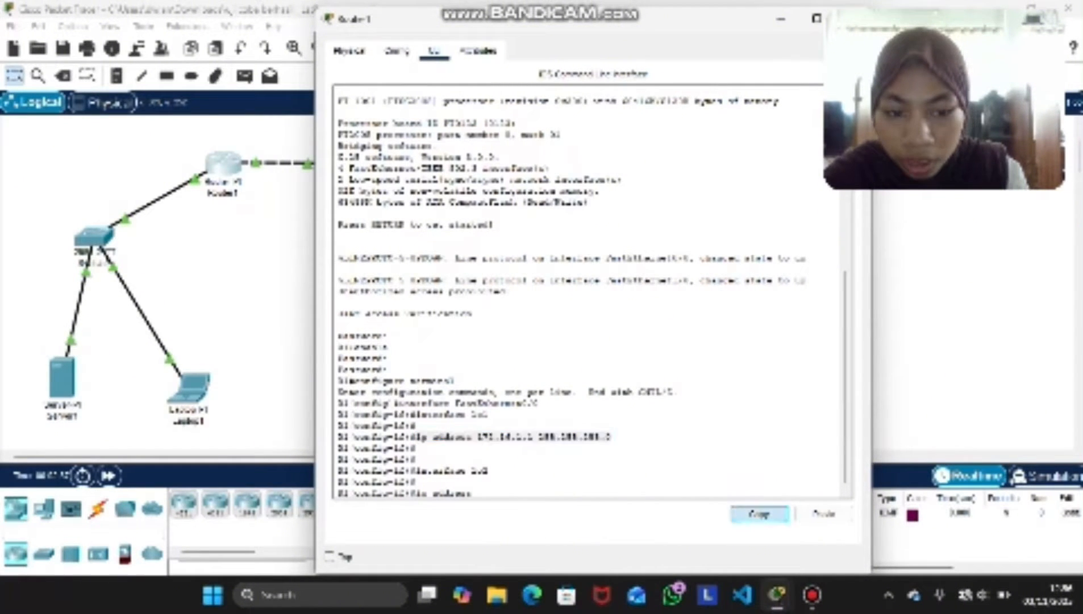
double_click(459, 494)
left_click_drag(433, 493, 415, 493)
key("BackSpace")
key("BackSpace")
key("BackSpace")
key("BackSpace")
key("BackSpace")
key("BackSpace")
key("BackSpace")
key("BackSpace")
key("BackSpace")
key("BackSpace")
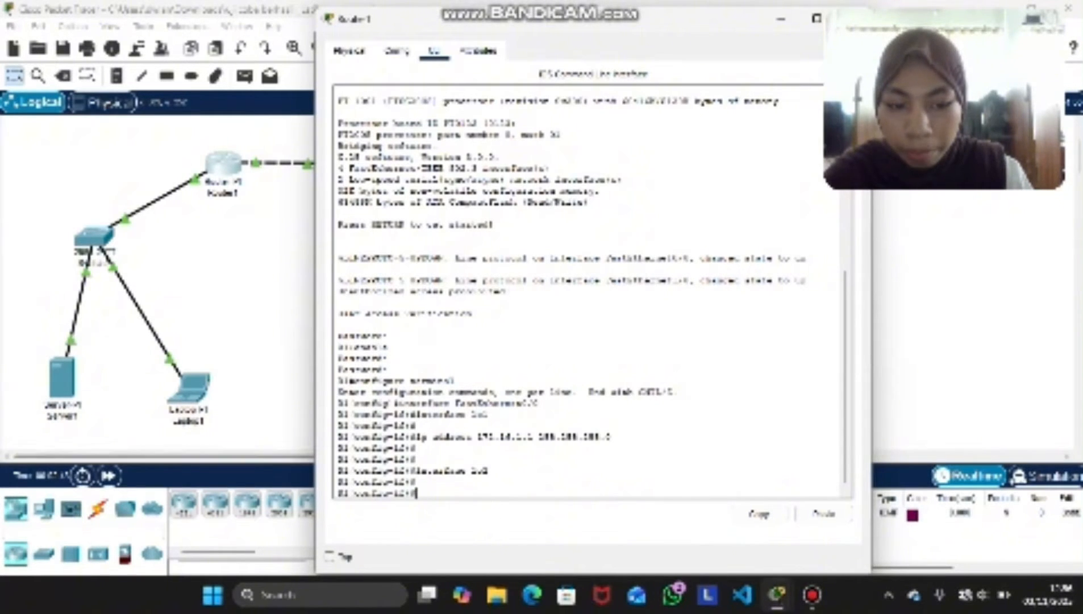
left_click(823, 513)
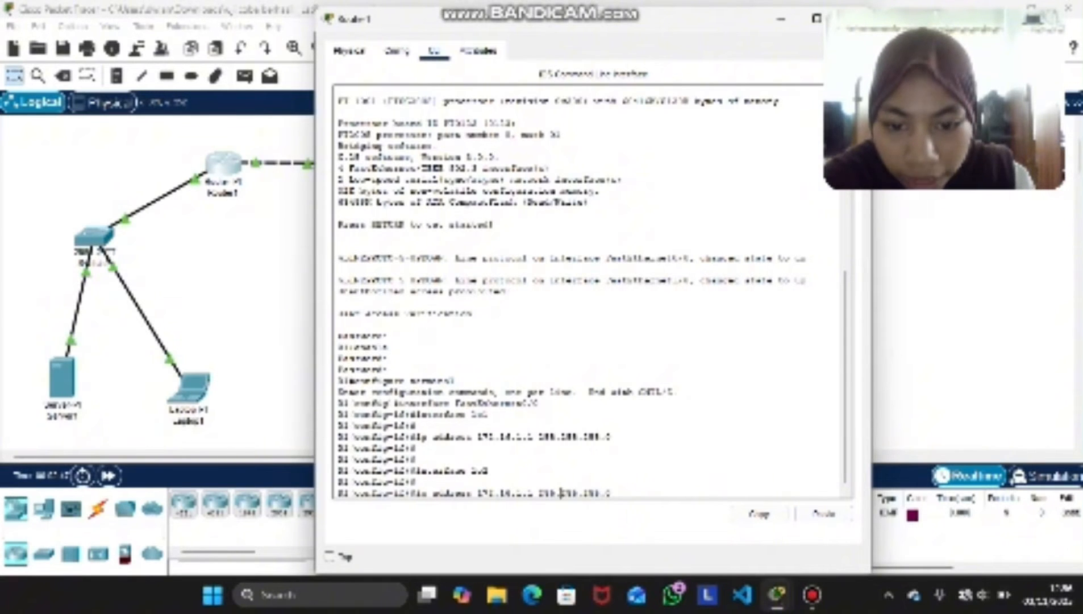
Change the pasted command's address to 172.16.2.2 and run it to assign that address to loopback 2
key("BackSpace")
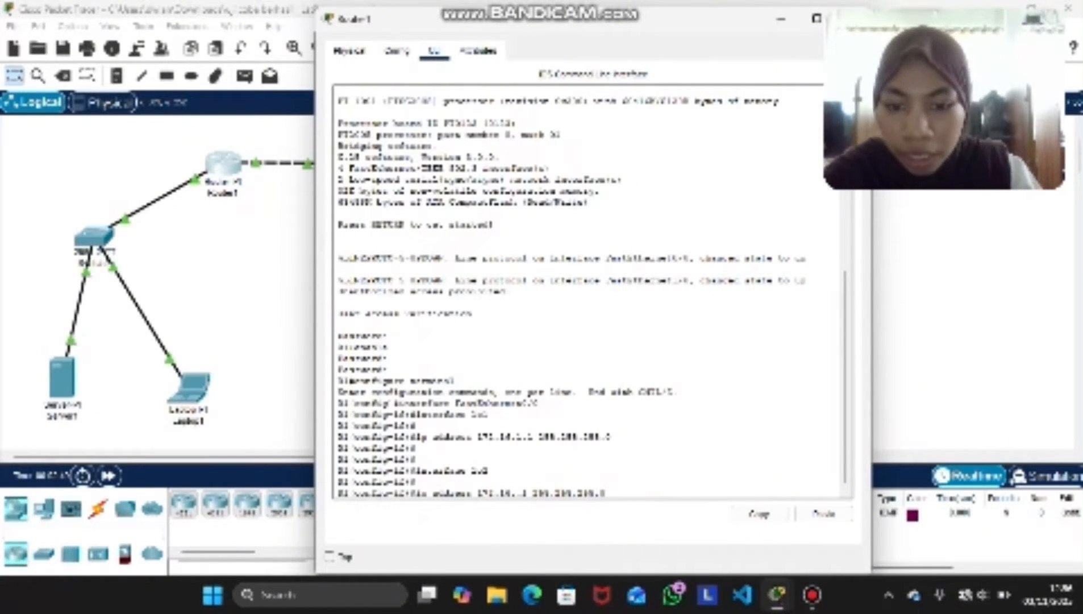
type("2")
key("Right")
key("Right")
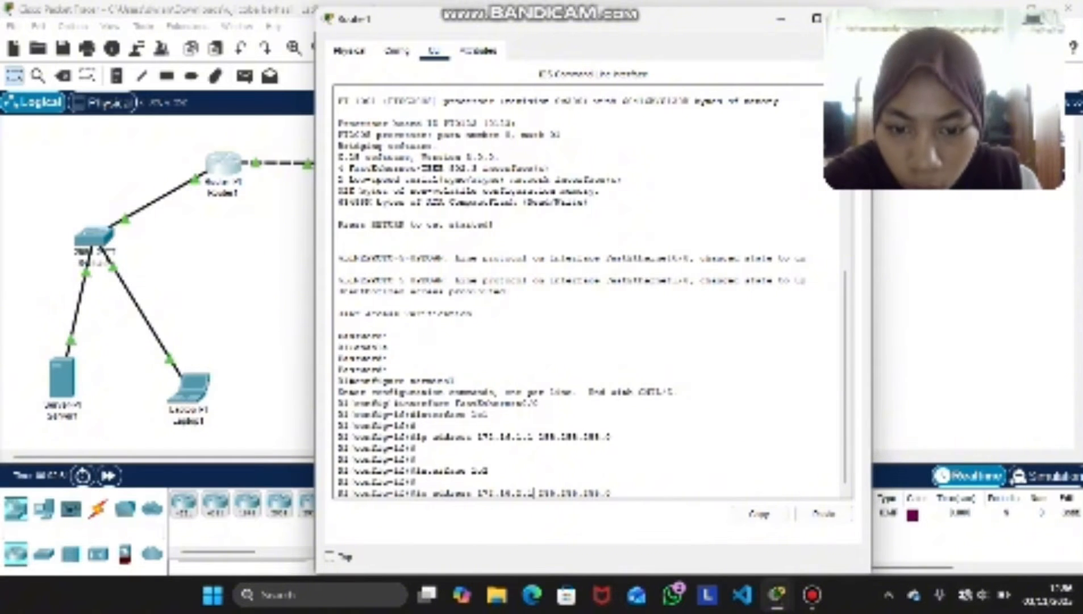
key("BackSpace")
type("2")
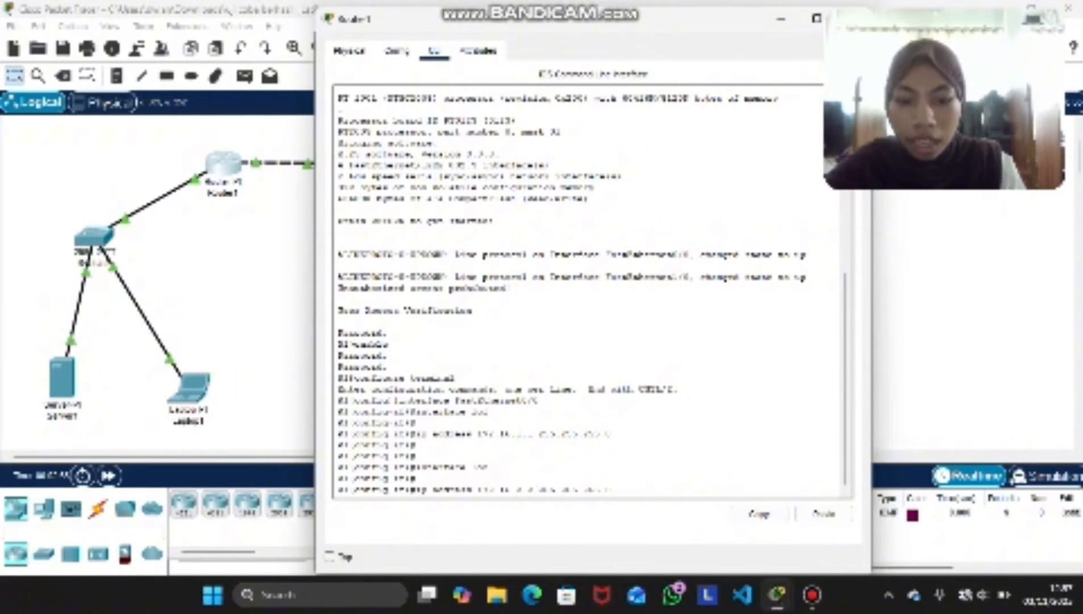
key("Return")
key("Return")
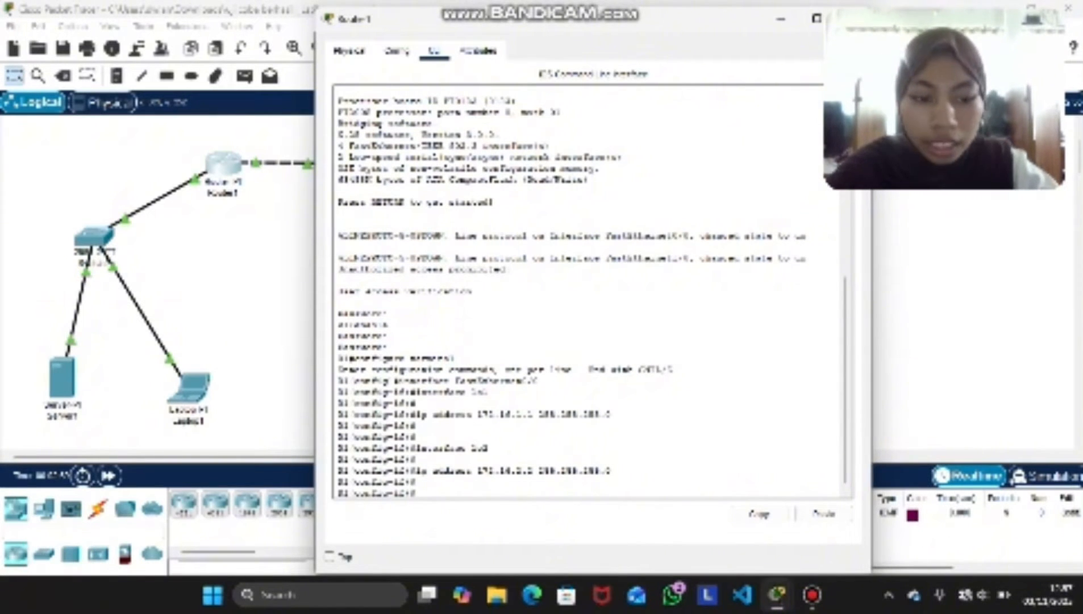
Leave configuration mode with the end command and close Router1's window
type("end")
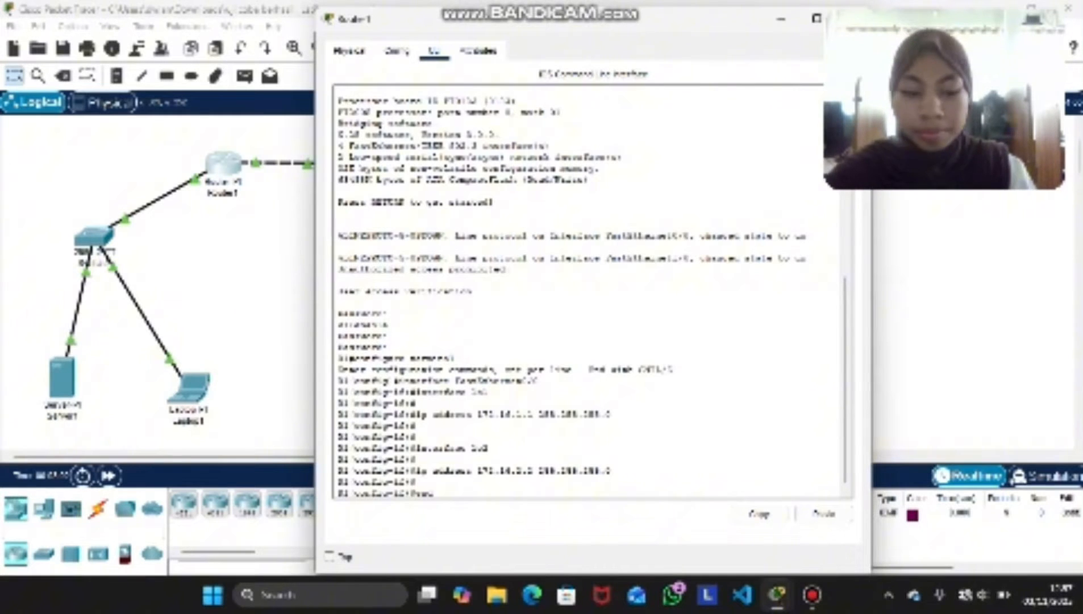
key("Return")
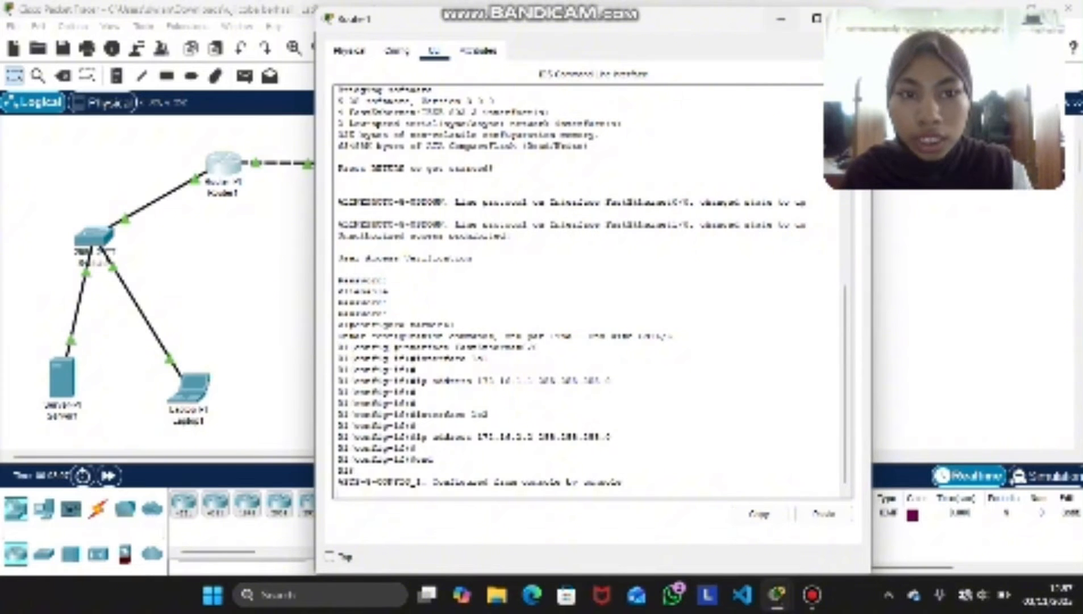
left_click(852, 19)
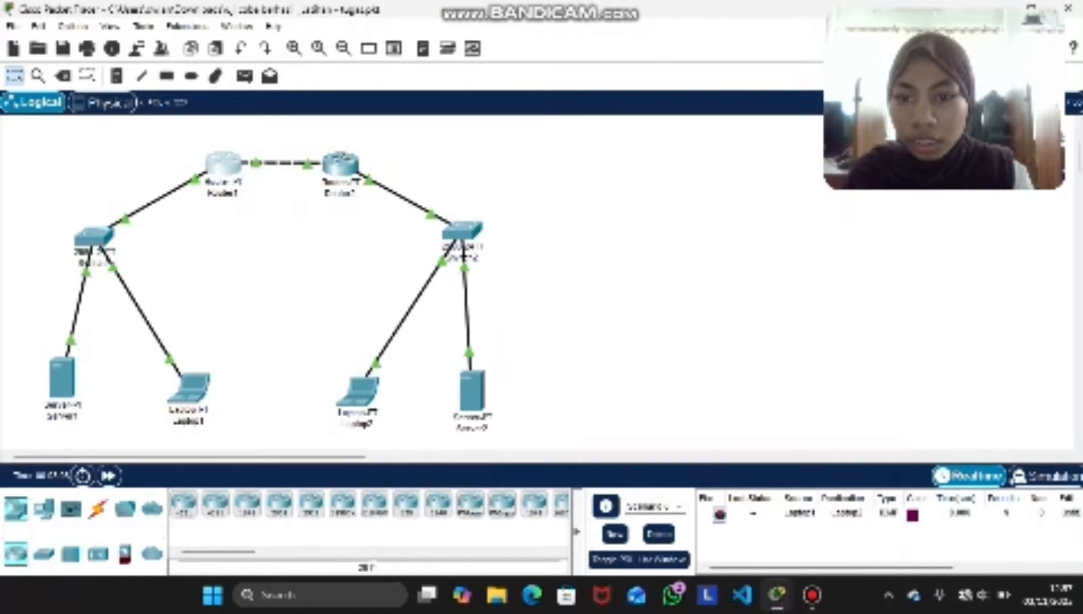
Open Router2's command line in FastEthernet0/0 configuration mode and place its window side by side with Router1's
left_click(341, 164)
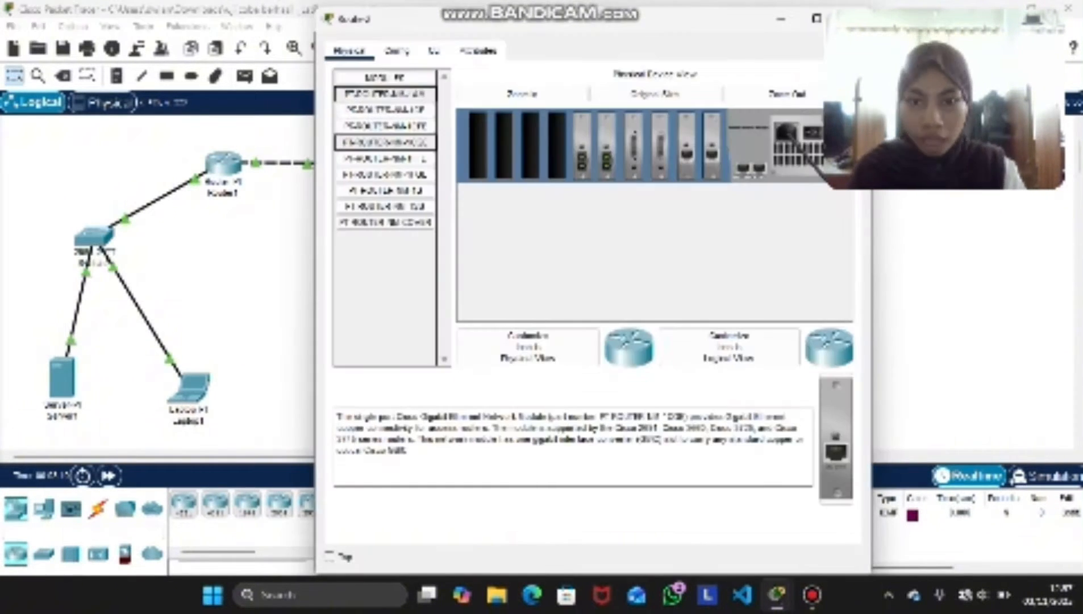
left_click(396, 52)
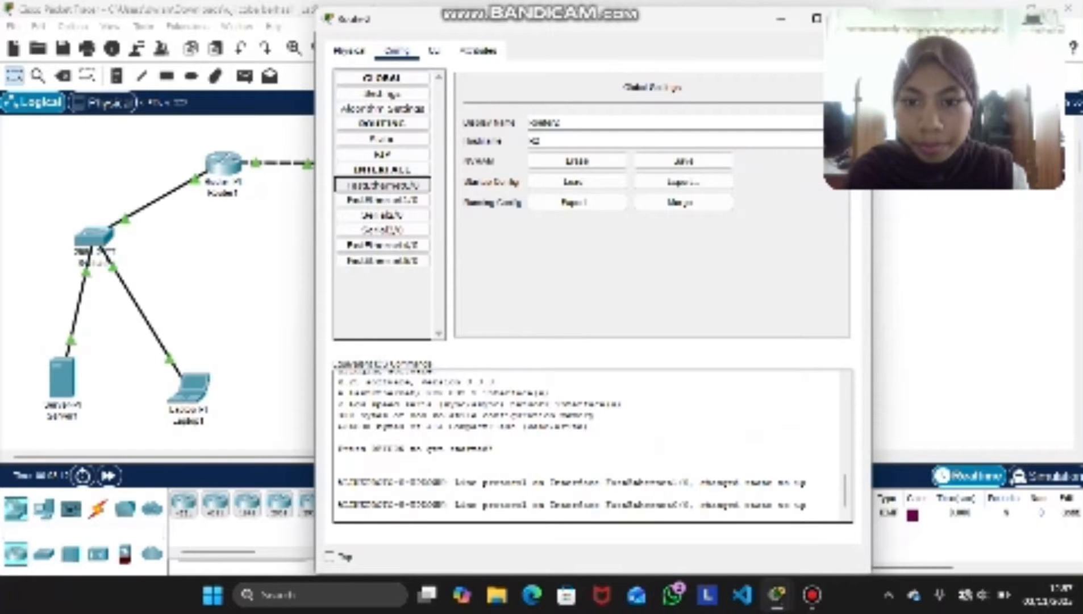
left_click(382, 184)
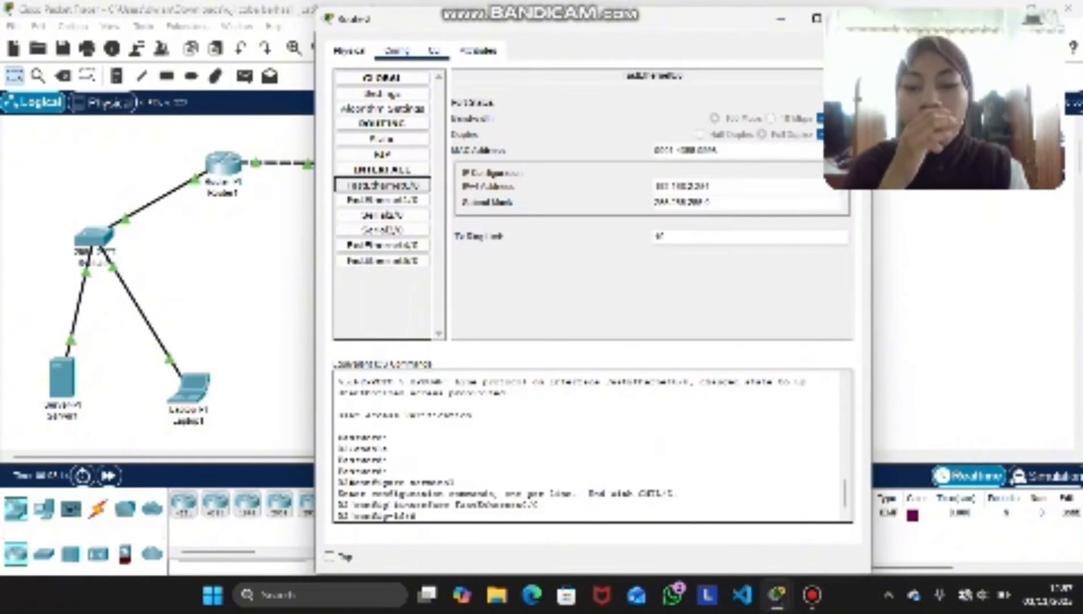
left_click(435, 51)
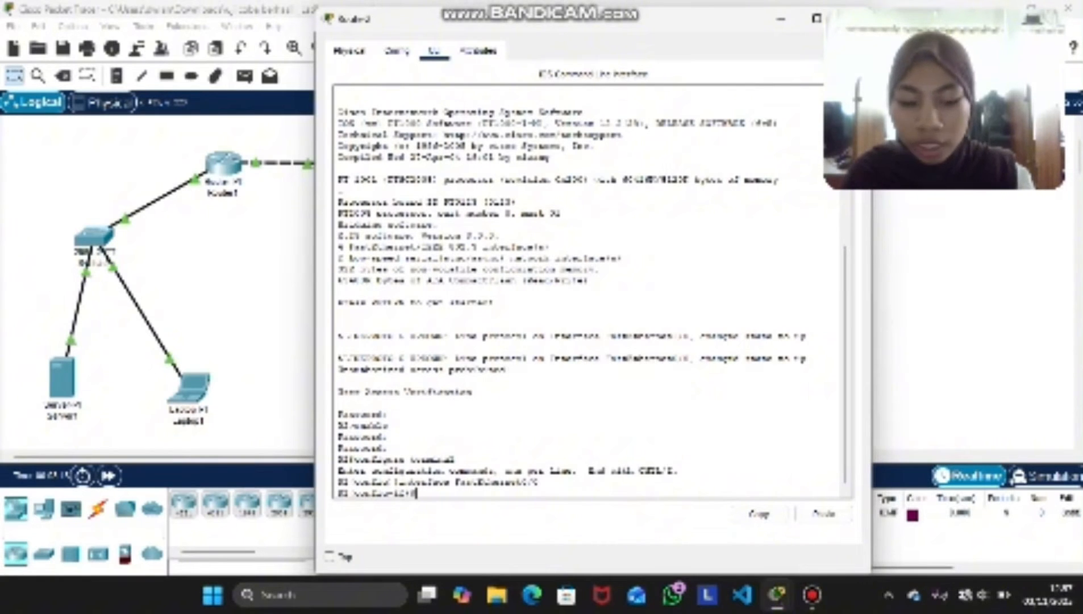
key("super+Right")
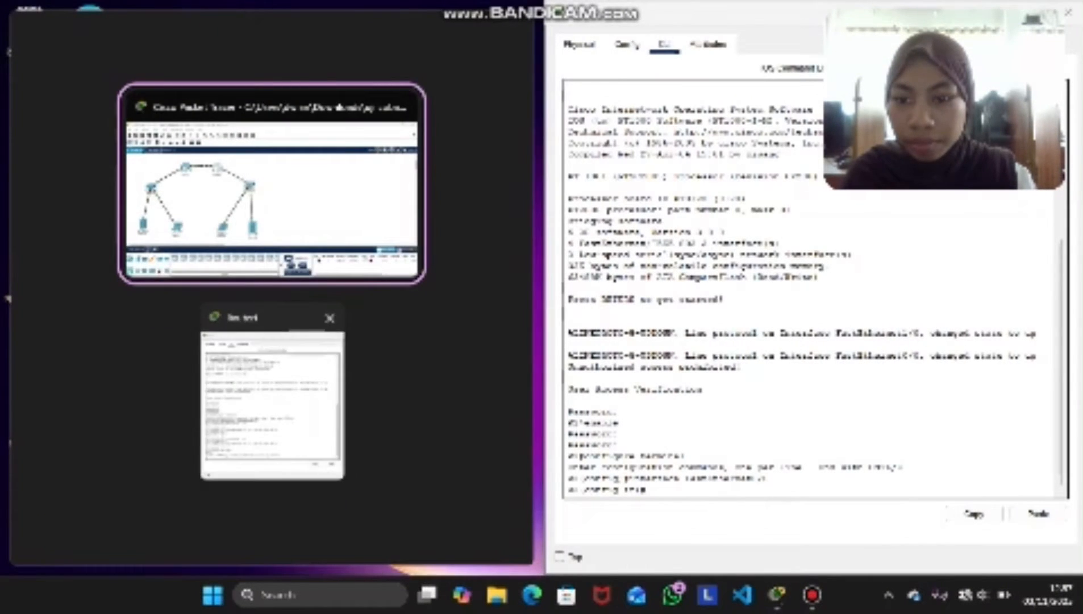
left_click(272, 392)
Copy Router1's interface lo1 command into Router2's command line, change it to interface lo3 and run it
left_click_drag(175, 355, 102, 356)
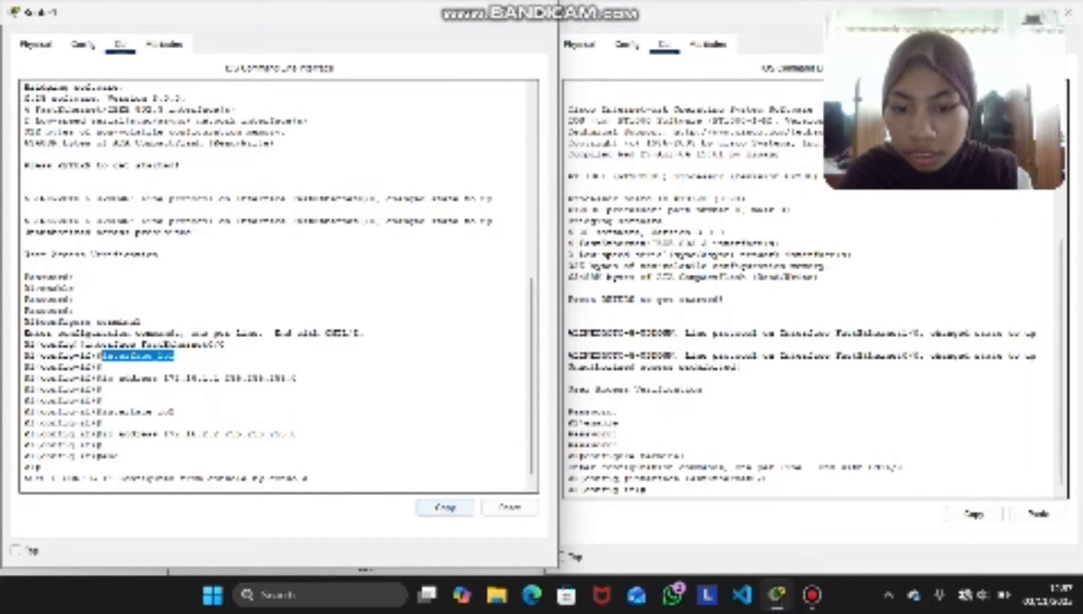
left_click(445, 507)
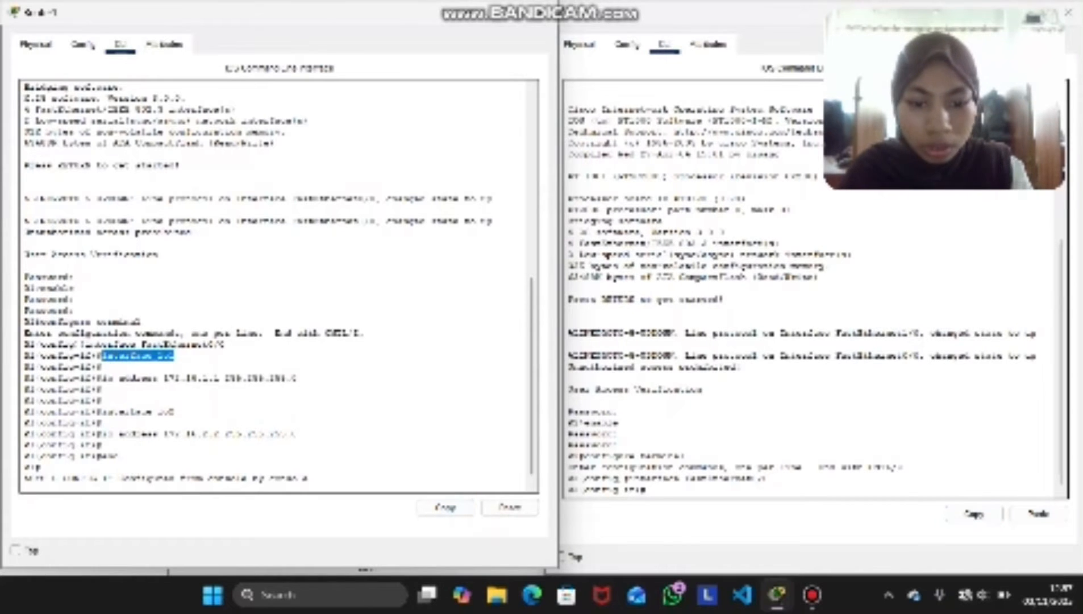
left_click(648, 489)
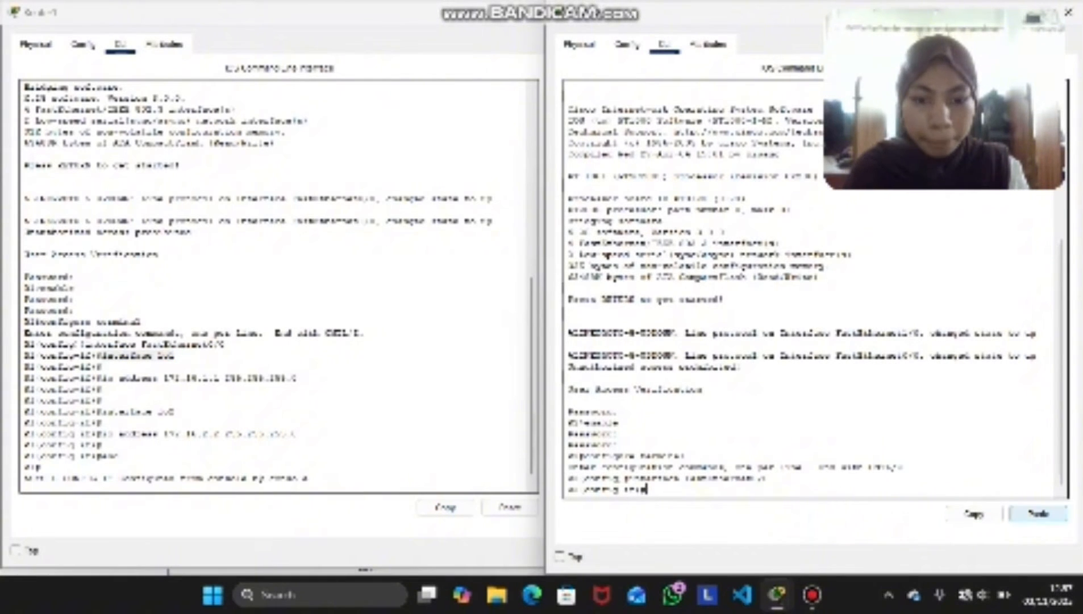
left_click(1038, 513)
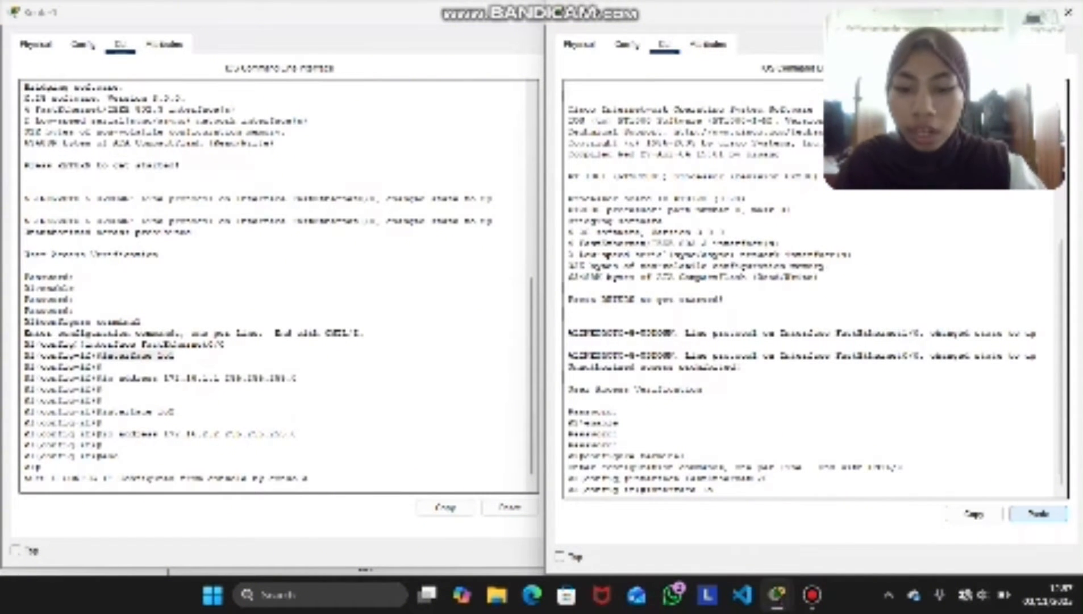
key("Return")
key("Return")
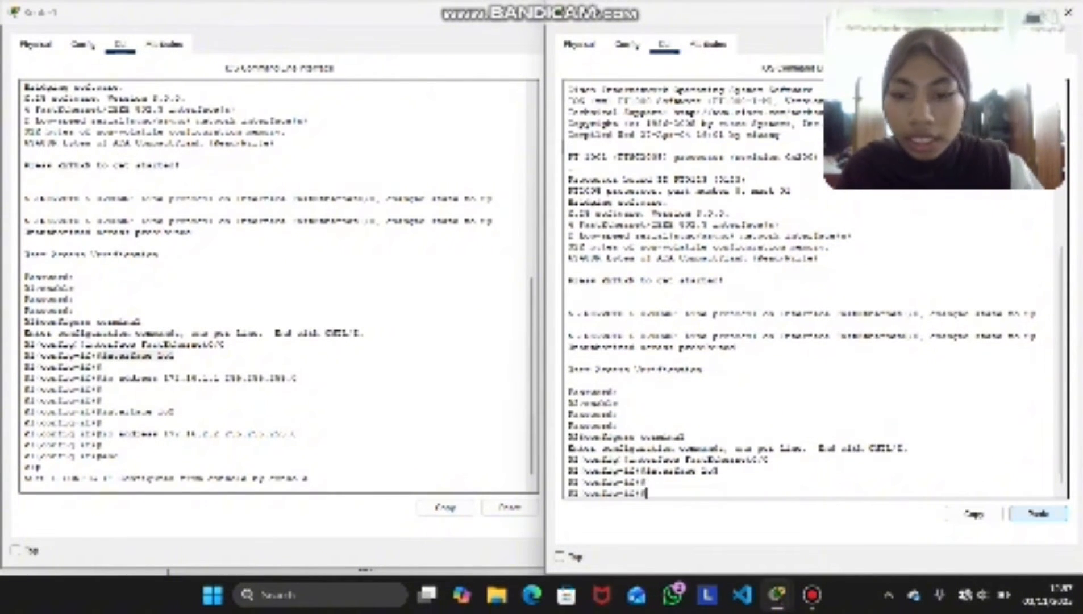
Copy loopback 1's full ip address command from Router1 and paste it at Router2's prompt
left_click_drag(301, 379, 293, 389)
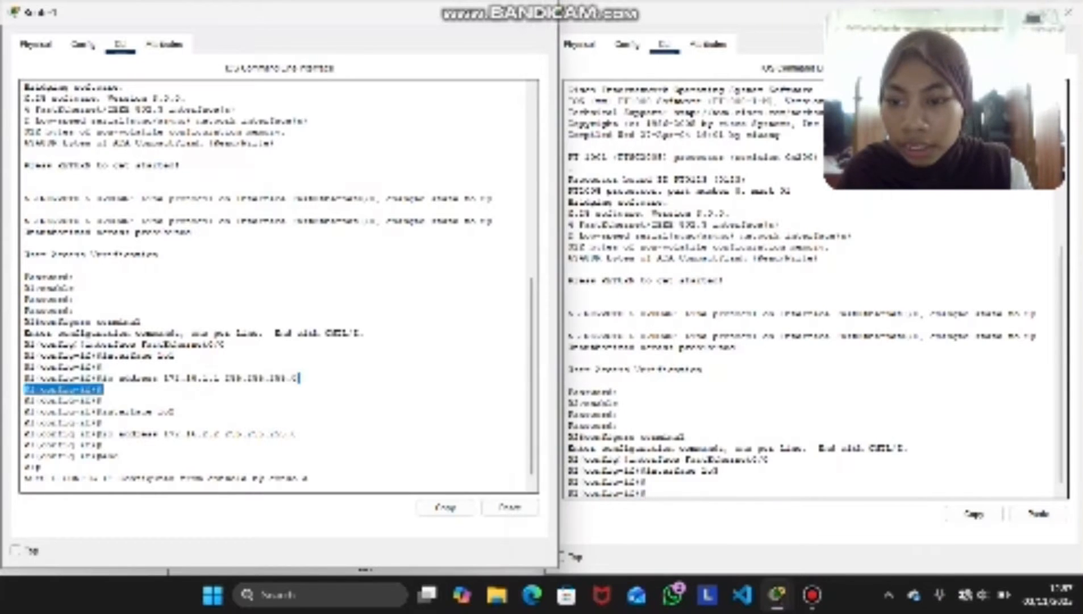
mouse_move(103, 389)
left_mouse_down()
mouse_move(85, 378)
mouse_move(103, 377)
left_mouse_up()
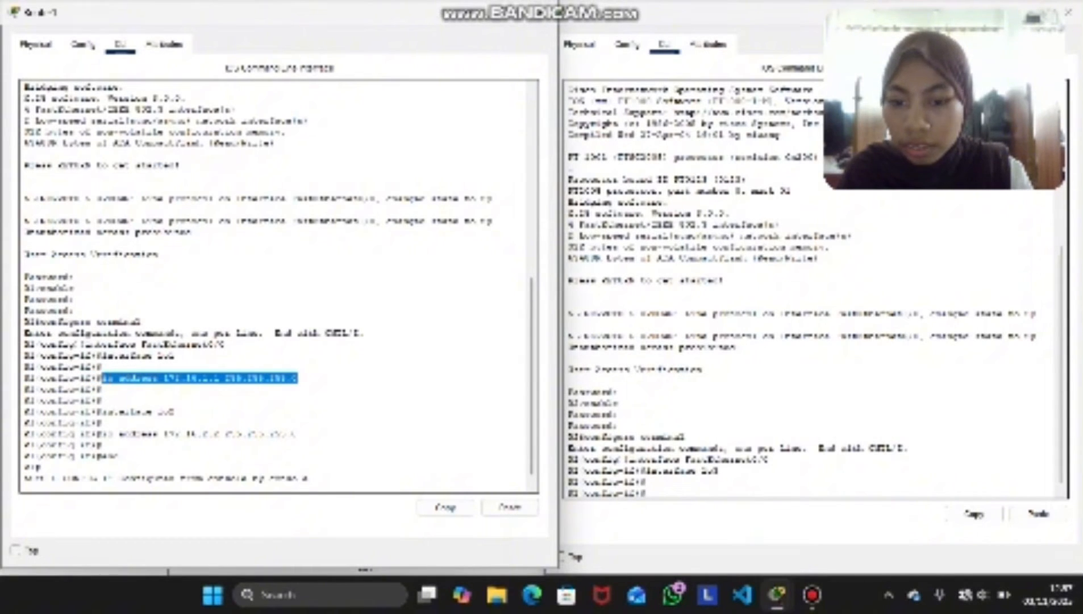
left_click(445, 507)
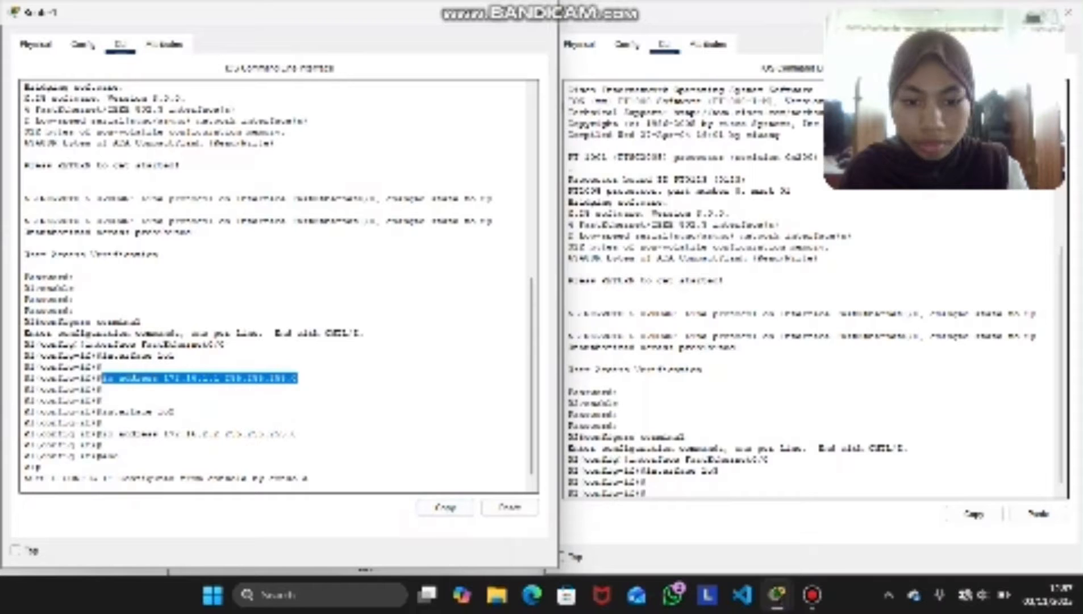
left_click(1039, 513)
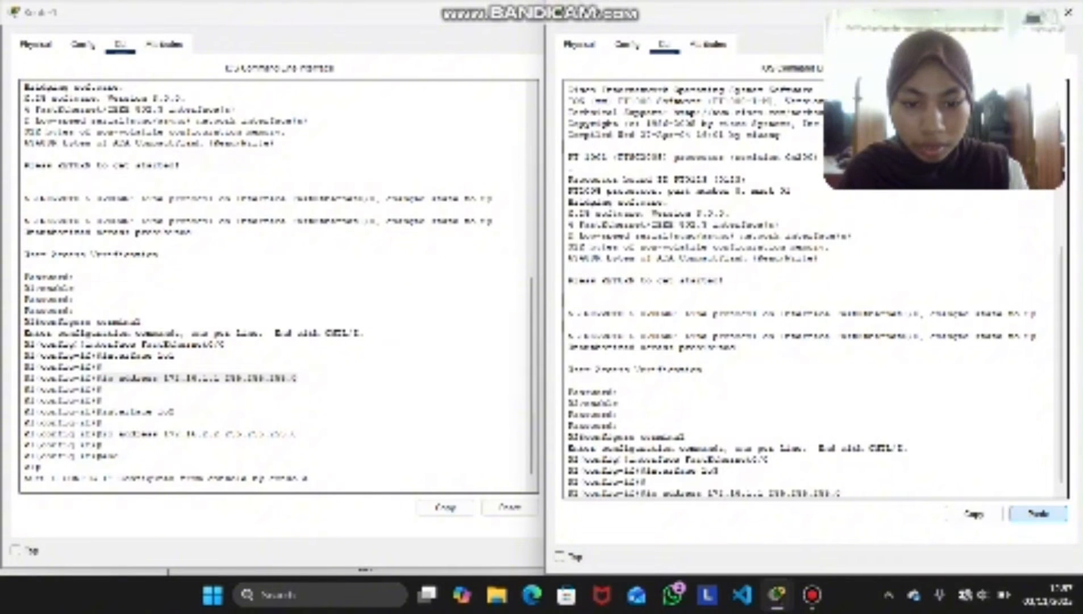
Change the pasted command's address to 172.16.3.3 and run it to assign that address to loopback 3
key("Left")
key("Left")
key("Left")
key("Left")
key("Left")
key("Left")
key("Left")
key("Left")
key("Left")
key("Left")
key("Left")
key("Left")
key("Left")
key("Left")
key("Left")
key("Left")
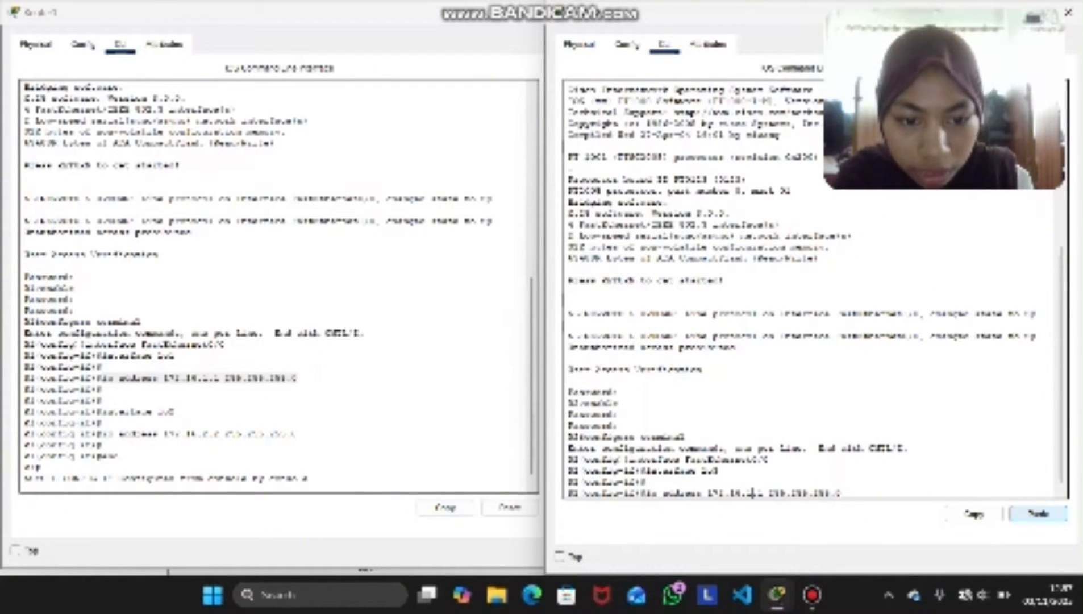
key("BackSpace")
type("2")
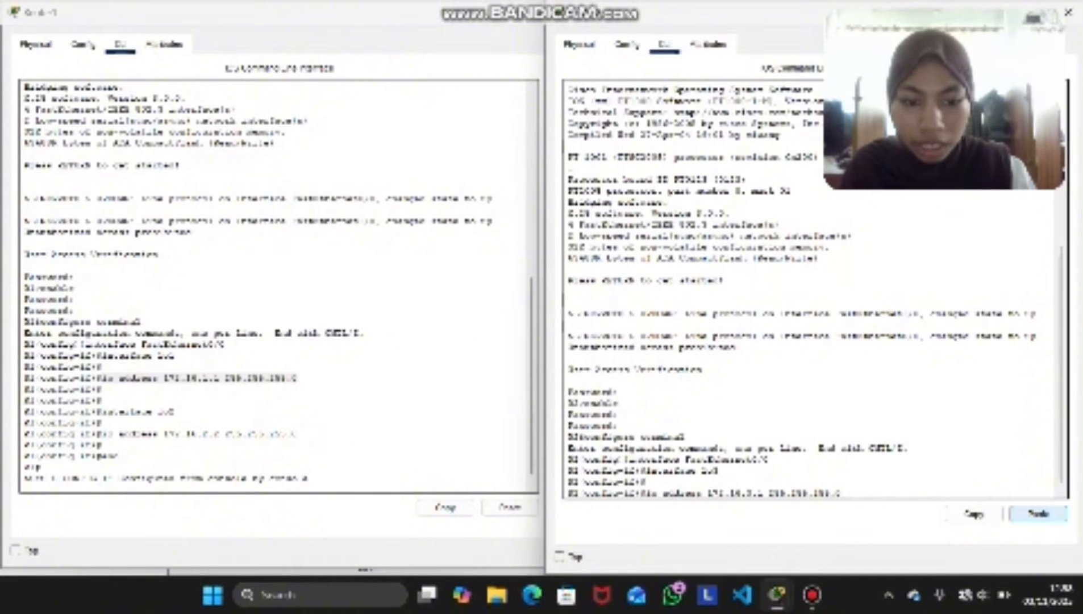
key("Right")
key("Right")
key("BackSpace")
type("3")
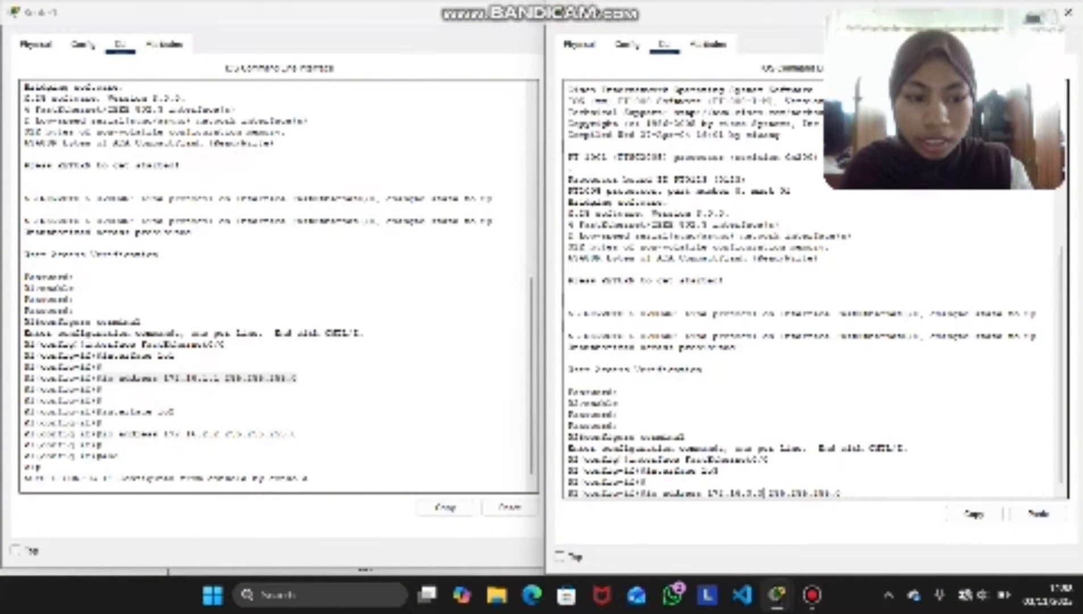
key("Return")
key("Return")
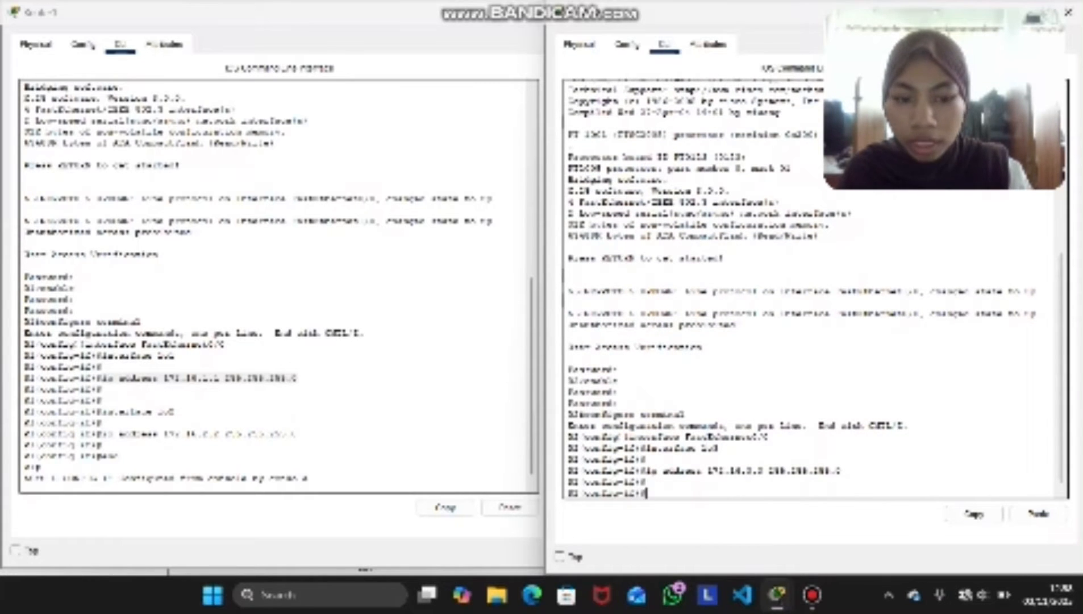
Copy Router2's interface lo3 command to its current prompt, change it to interface lo4 and run it
left_click_drag(718, 449, 646, 448)
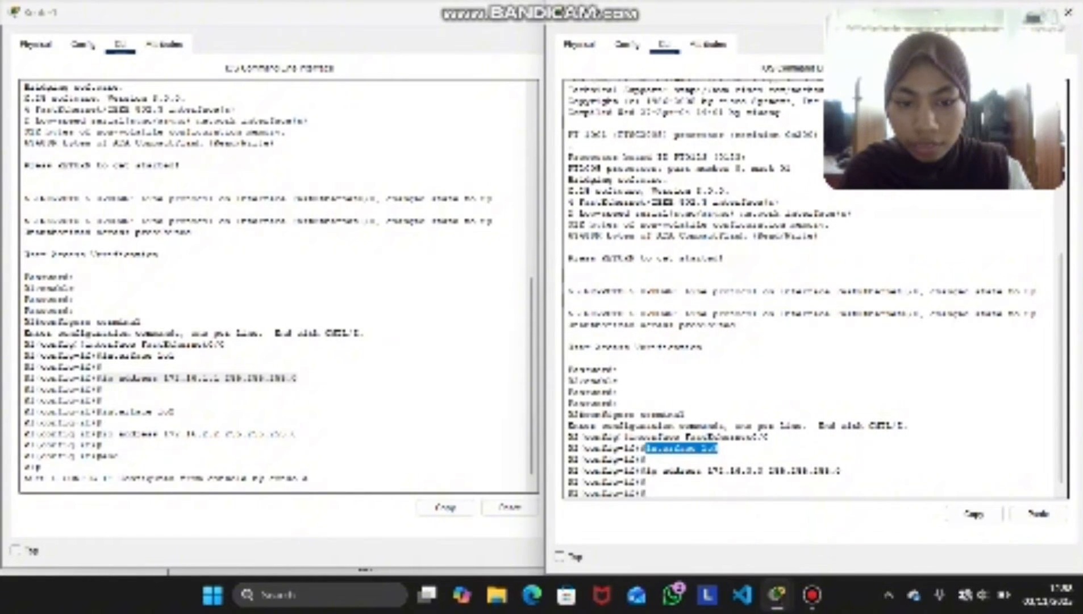
left_click(974, 514)
left_click(841, 471)
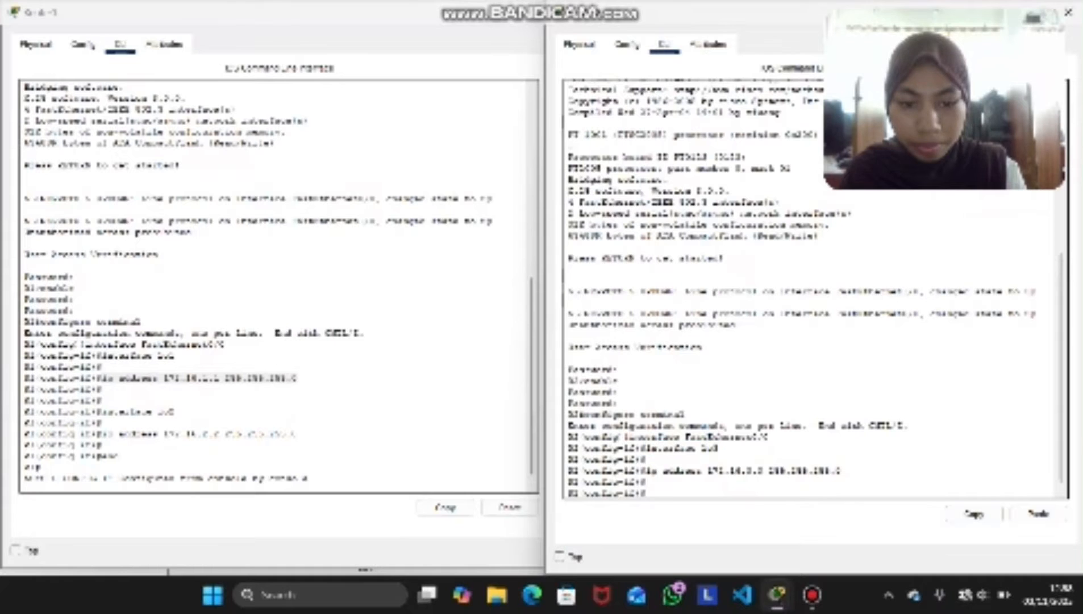
left_click(1038, 513)
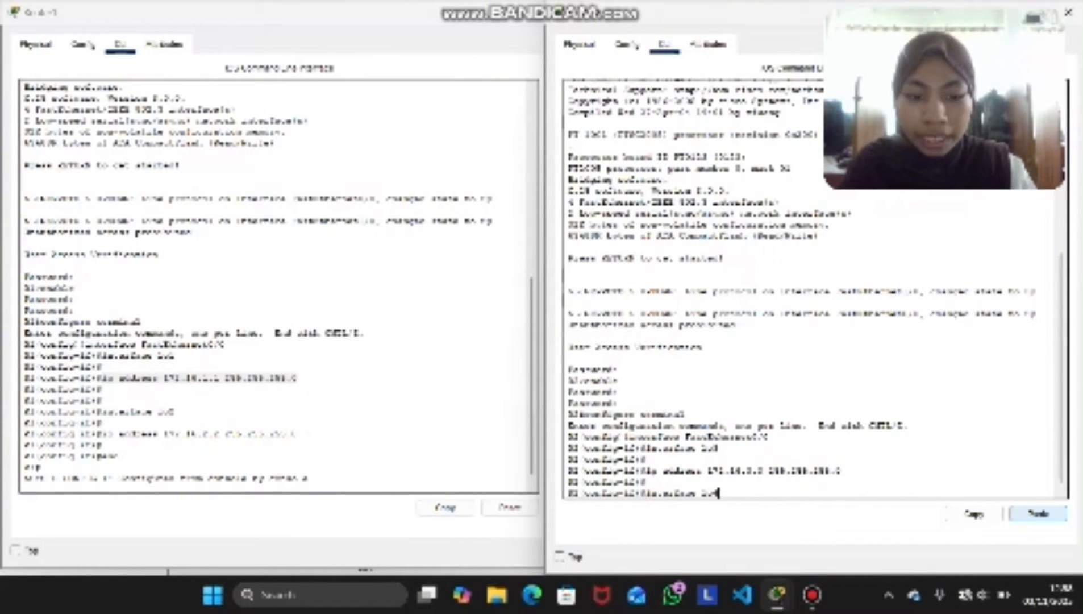
key("Return")
key("Return")
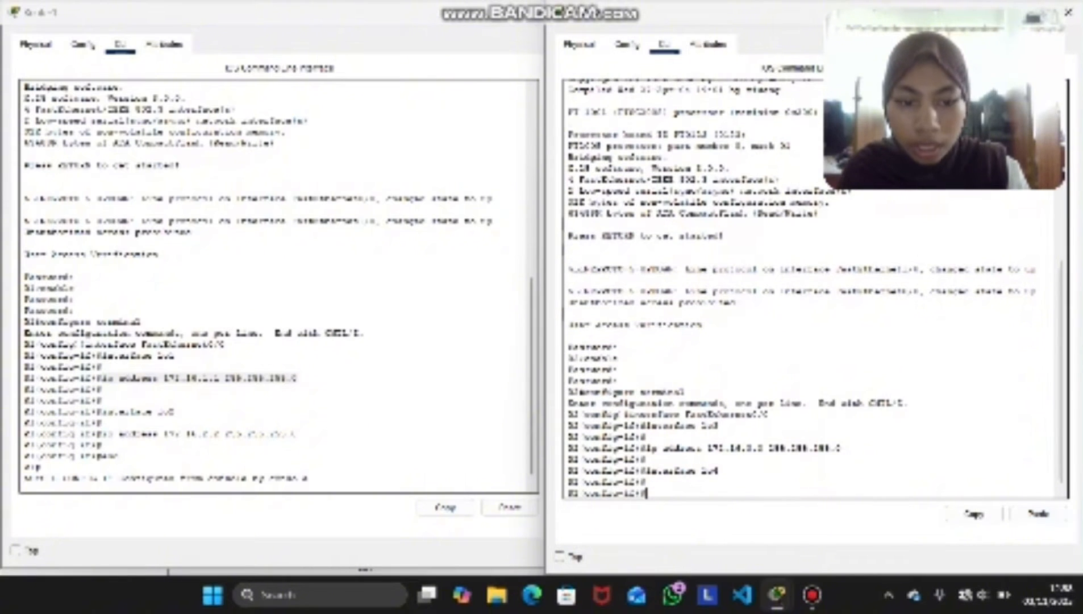
Copy loopback 3's full ip address command and paste it at Router2's current prompt
left_click_drag(843, 449, 841, 459)
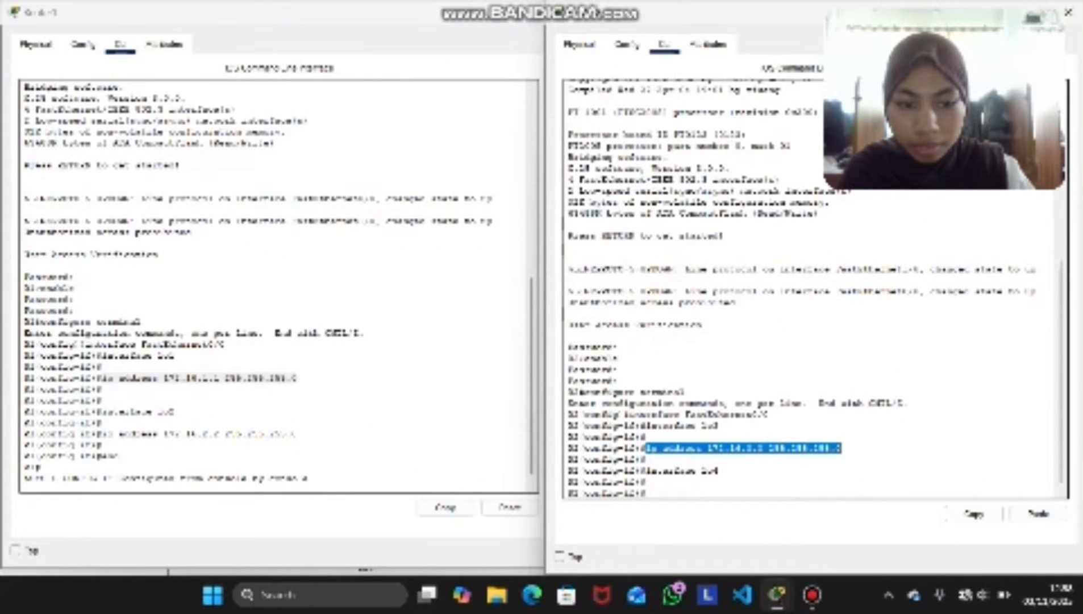
left_click(974, 514)
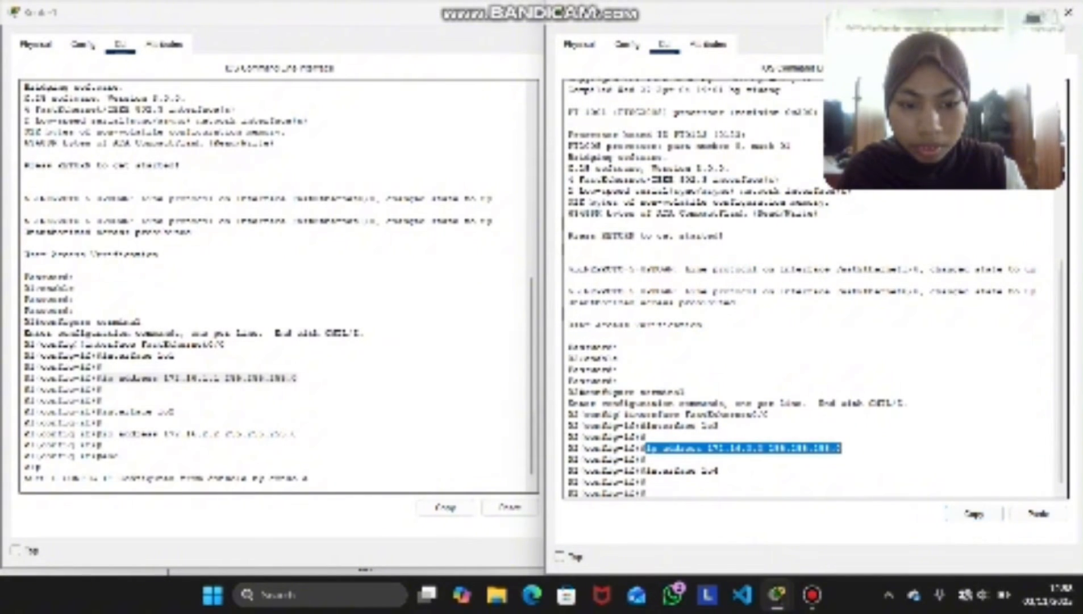
left_click(648, 493)
left_click(1038, 514)
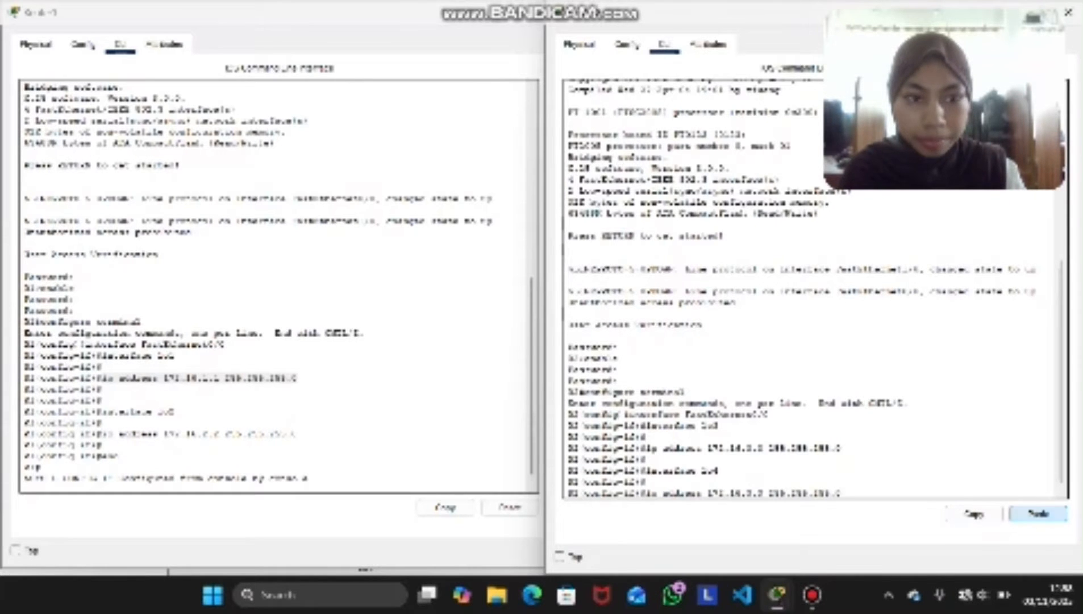
Change the pasted address to 172.16.4.4, run the command for loopback 4, and leave Router2's configuration mode with the end command
key("Left")
key("Left")
key("Left")
key("Left")
key("Left")
key("Left")
key("Left")
key("Left")
key("Left")
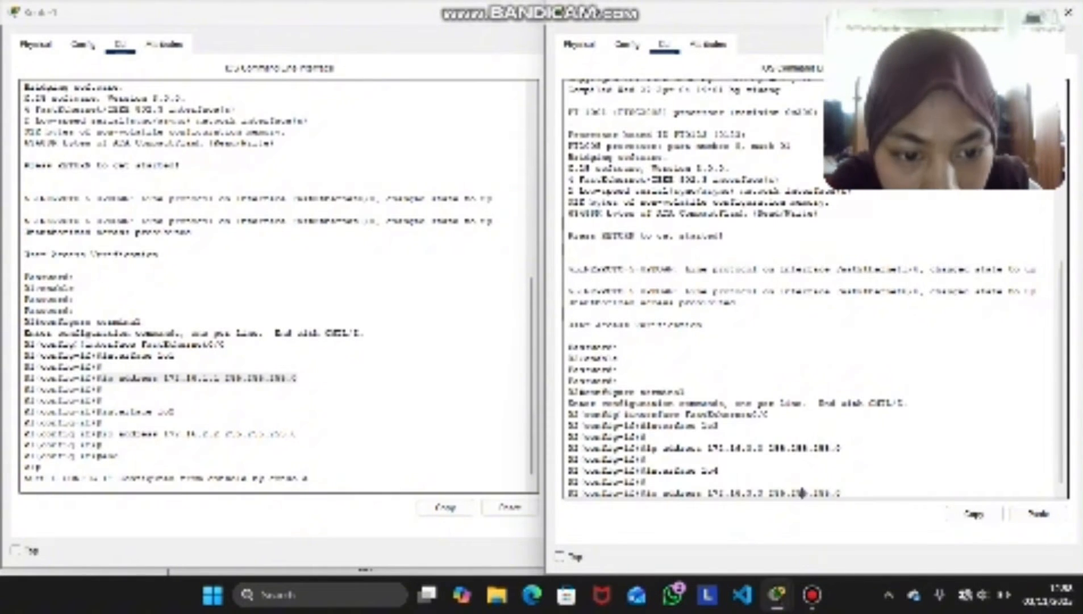
key("Left")
key("Left")
key("Left")
key("Left")
key("Left")
key("Left")
key("Left")
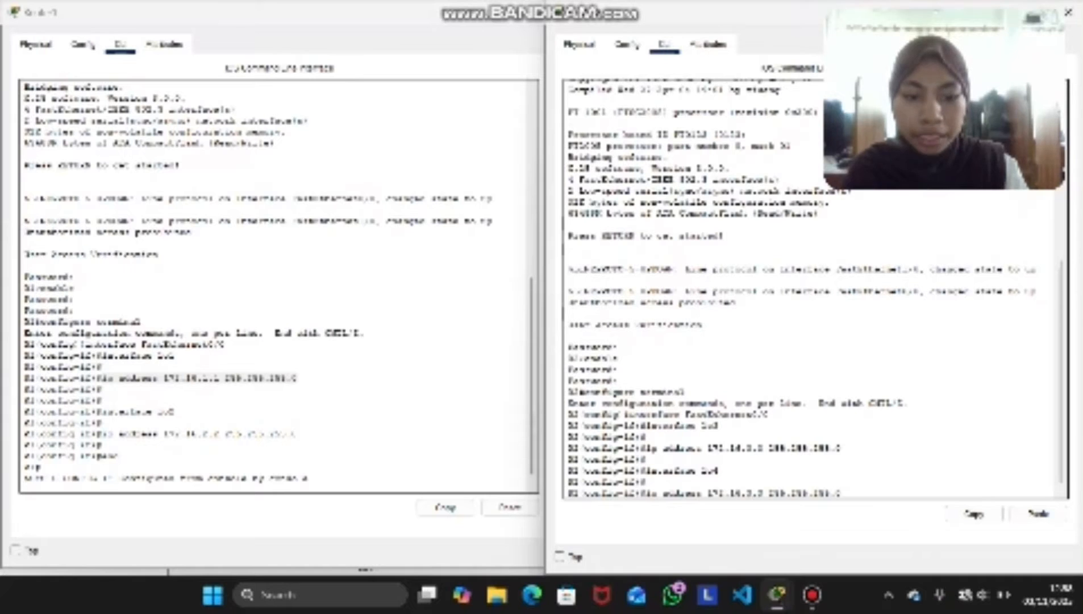
key("BackSpace")
type("4")
key("Right")
key("Right")
key("BackSpace")
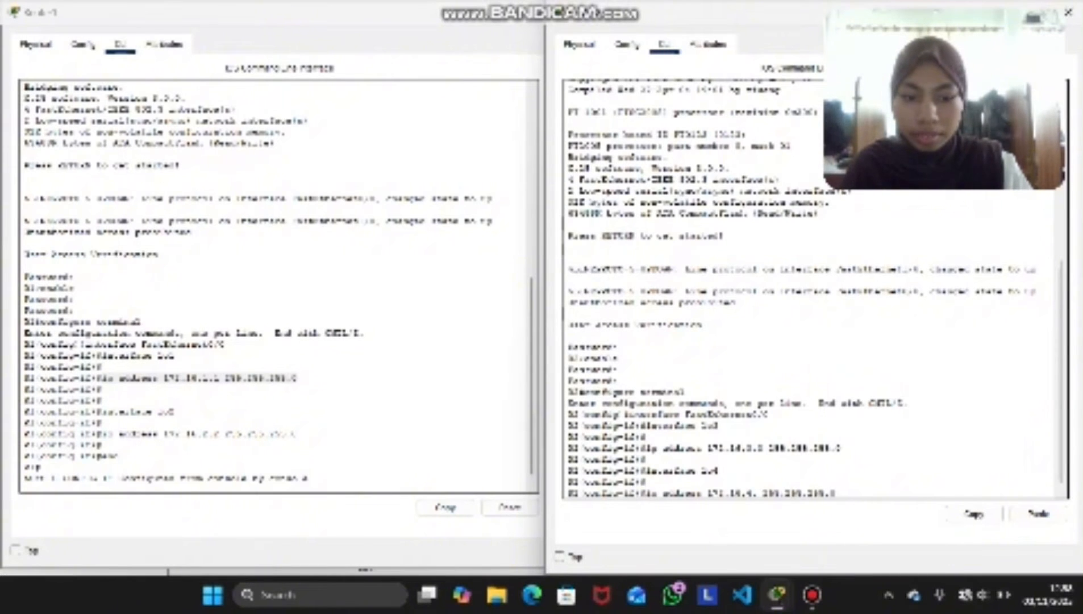
type("4")
key("Right")
key("Right")
key("Right")
key("Right")
key("Right")
key("Right")
key("Right")
key("Right")
key("Right")
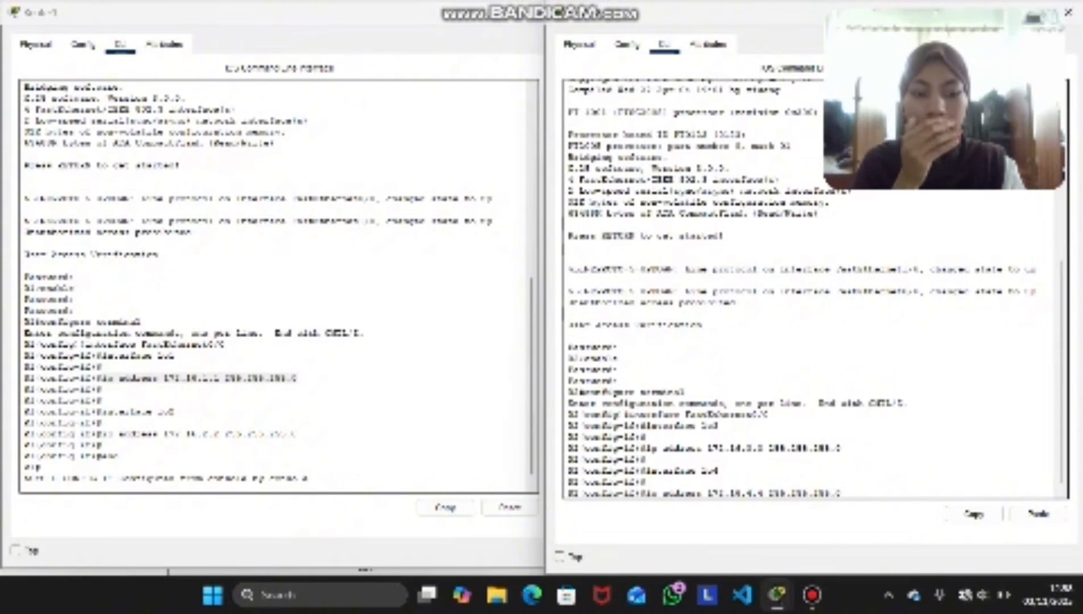
key("Return")
key("Return")
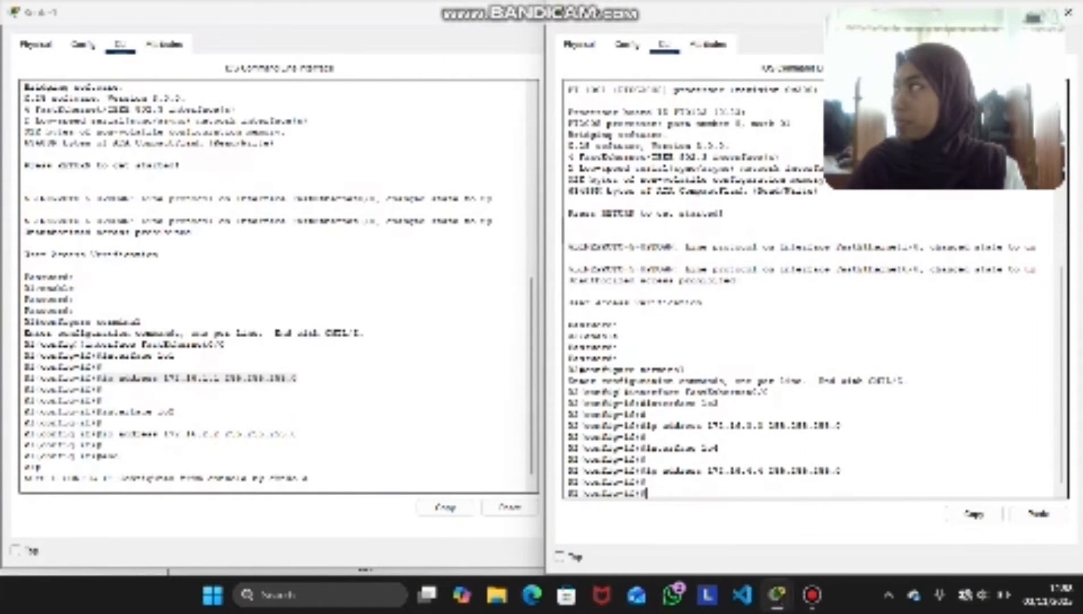
type("exit")
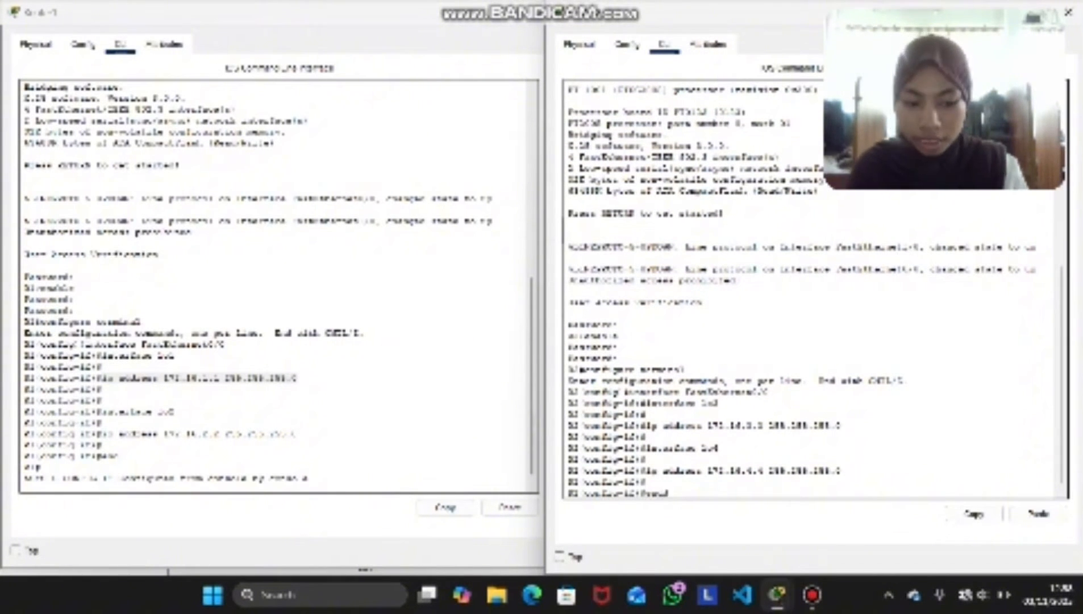
key("Return")
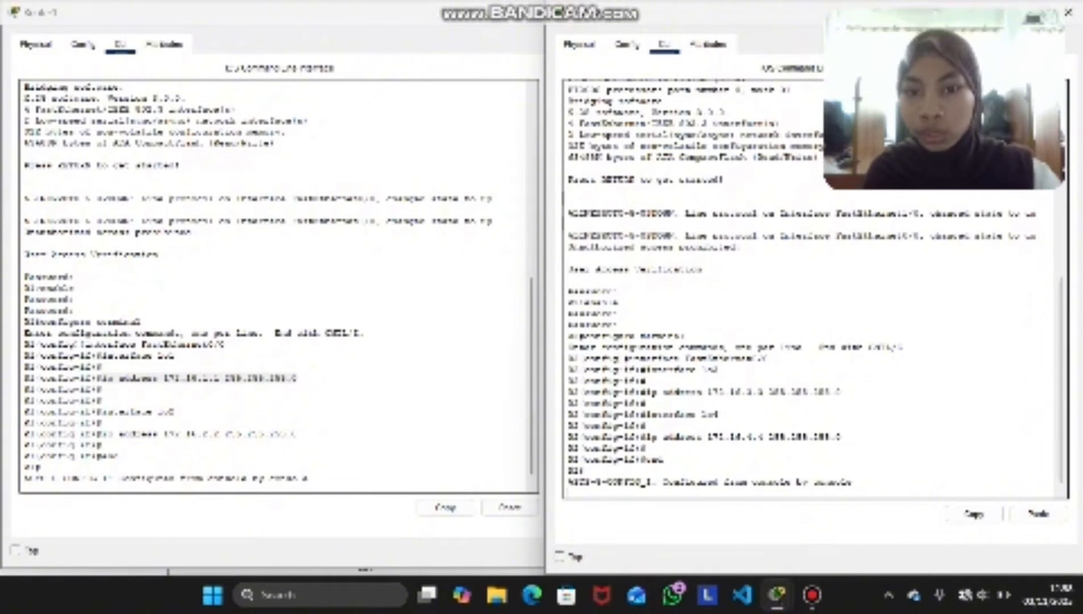
Run show ip interface brief on Router1 and check the interface addresses and status in its table
left_click(330, 455)
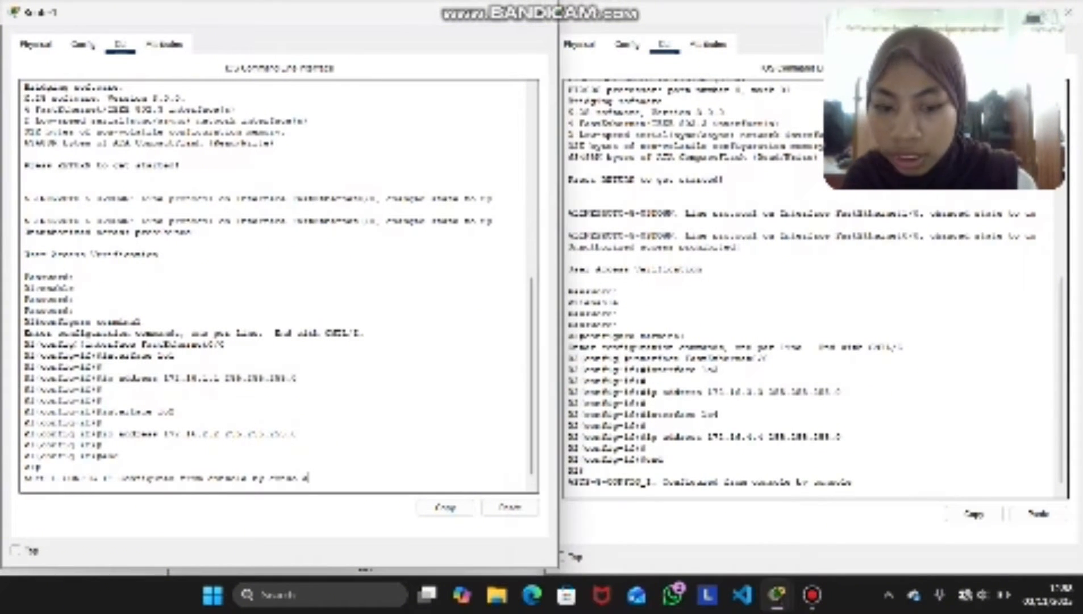
key("Return")
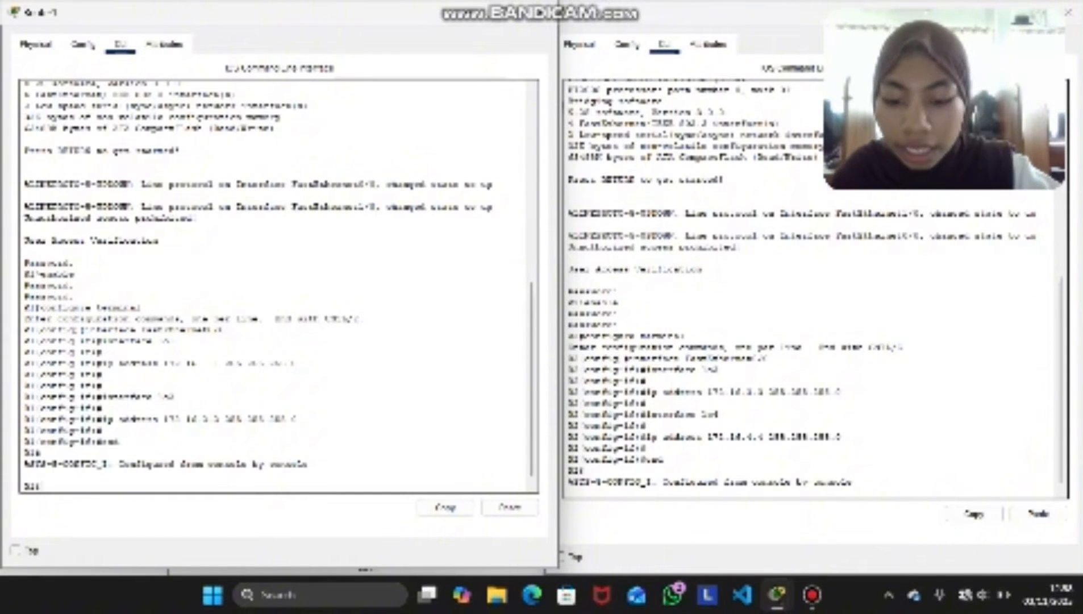
type("show ip")
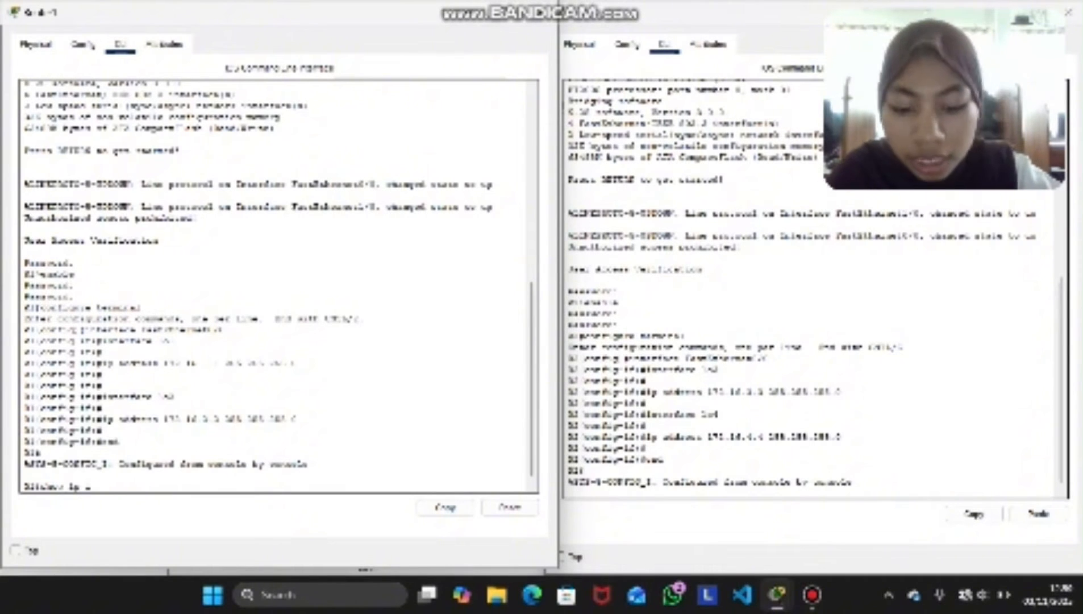
type(" interface brief")
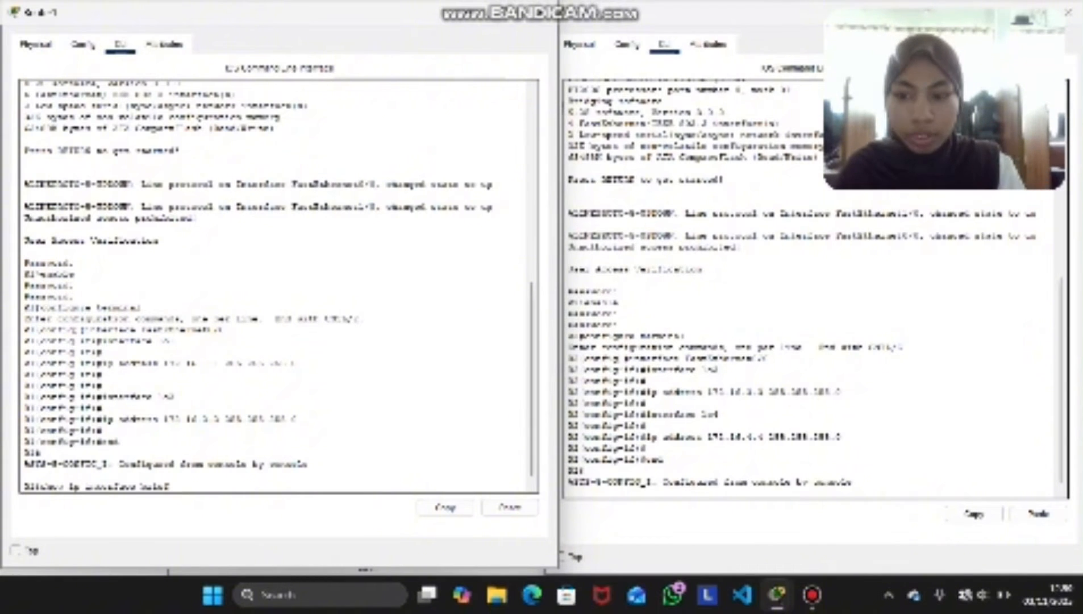
key("Return")
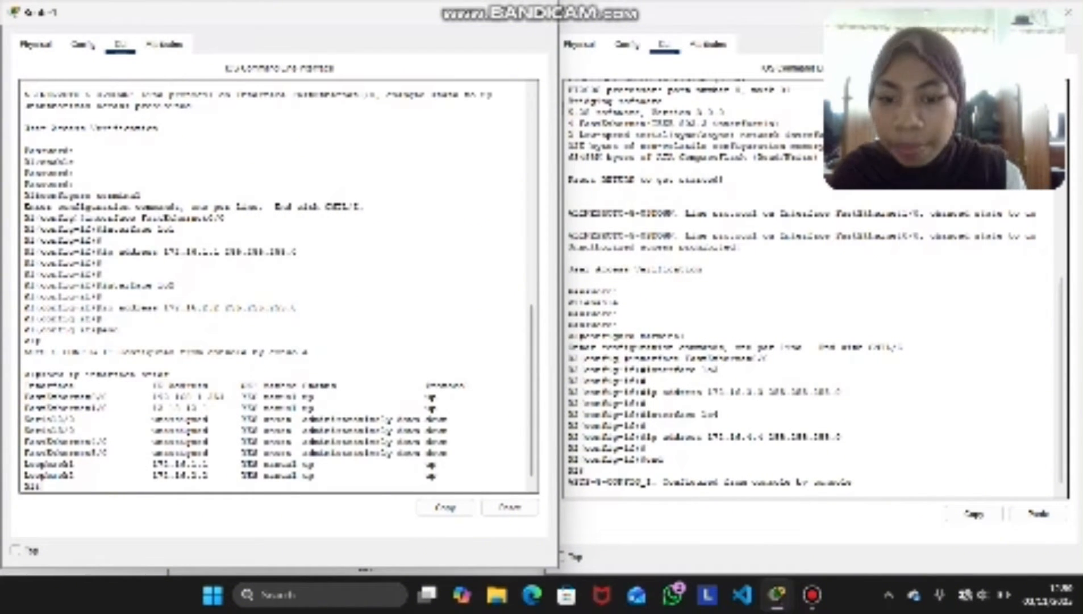
left_click_drag(438, 477, 299, 396)
left_click(299, 397)
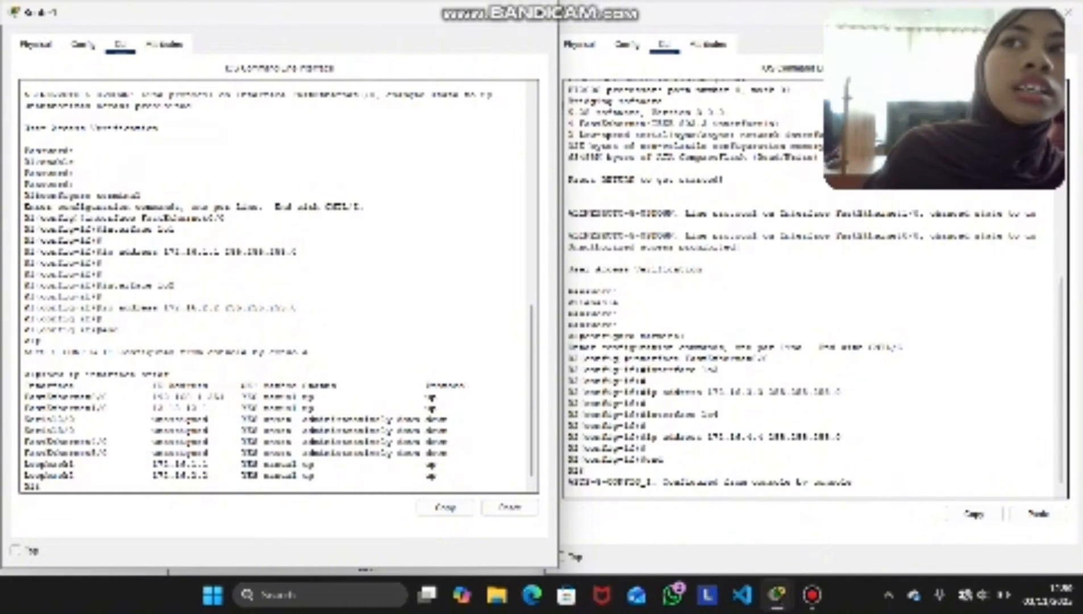
Copy Router1's show ip interface brief command, run it on Router2 and check the interface table
left_click_drag(108, 363, 69, 373)
left_click_drag(169, 374, 40, 373)
left_click(445, 506)
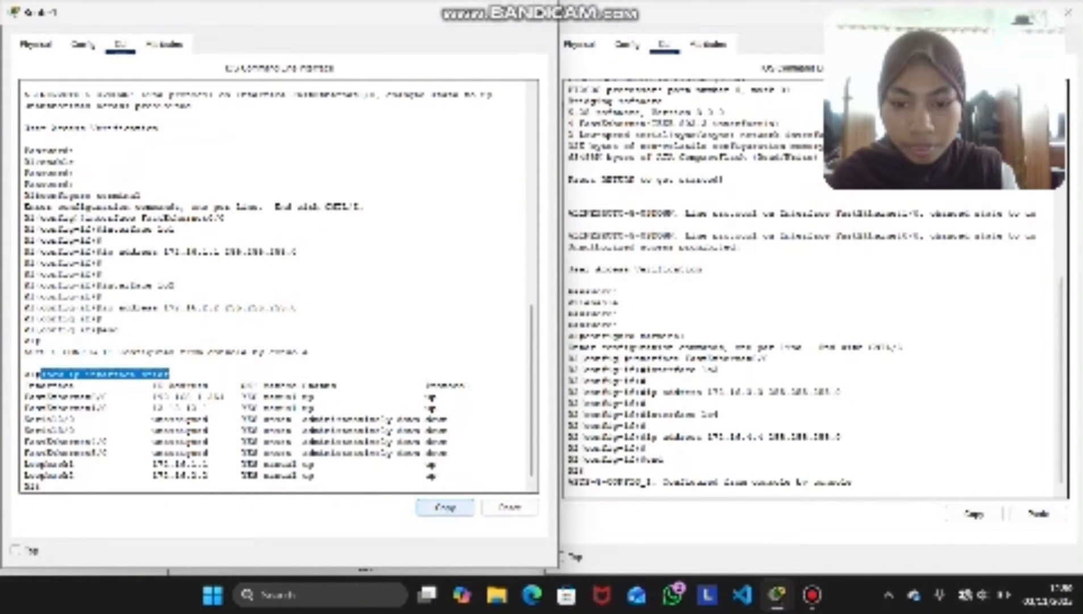
left_click(648, 482)
key("Return")
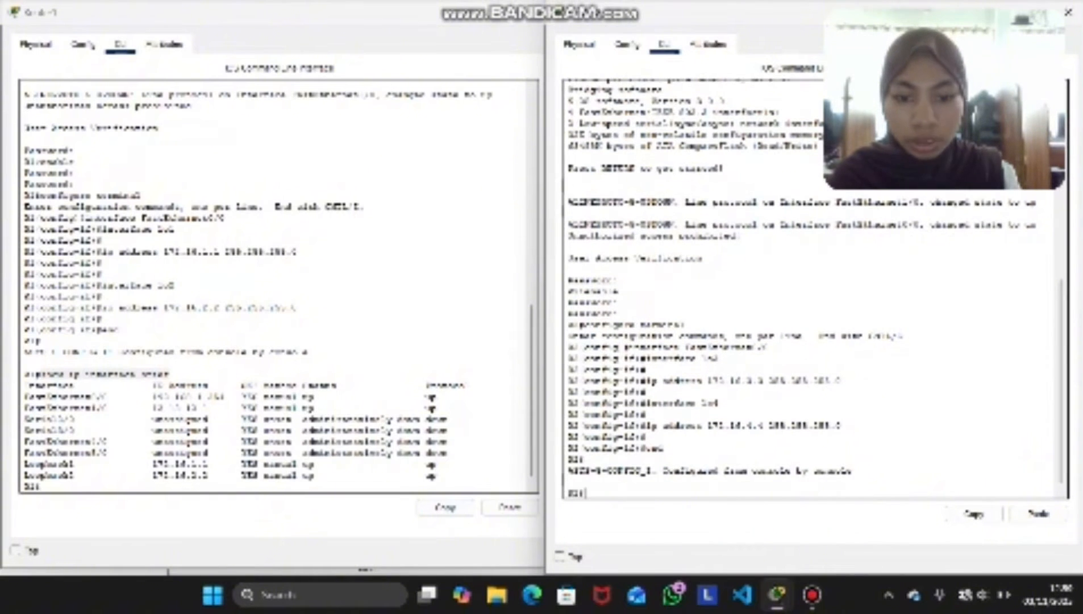
left_click(1038, 513)
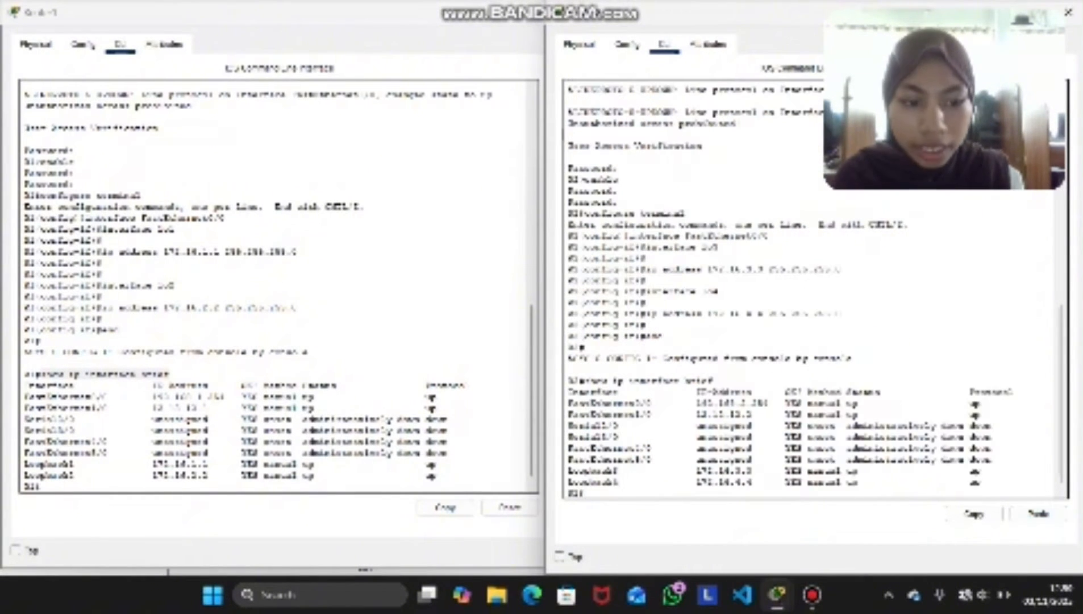
left_click_drag(981, 484, 842, 392)
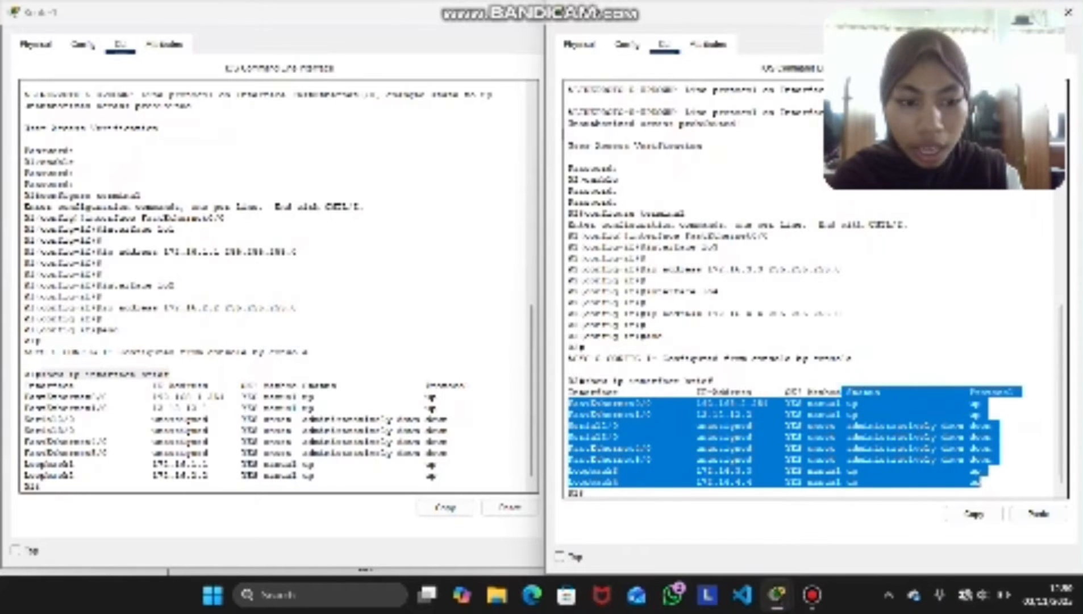
left_click(842, 393)
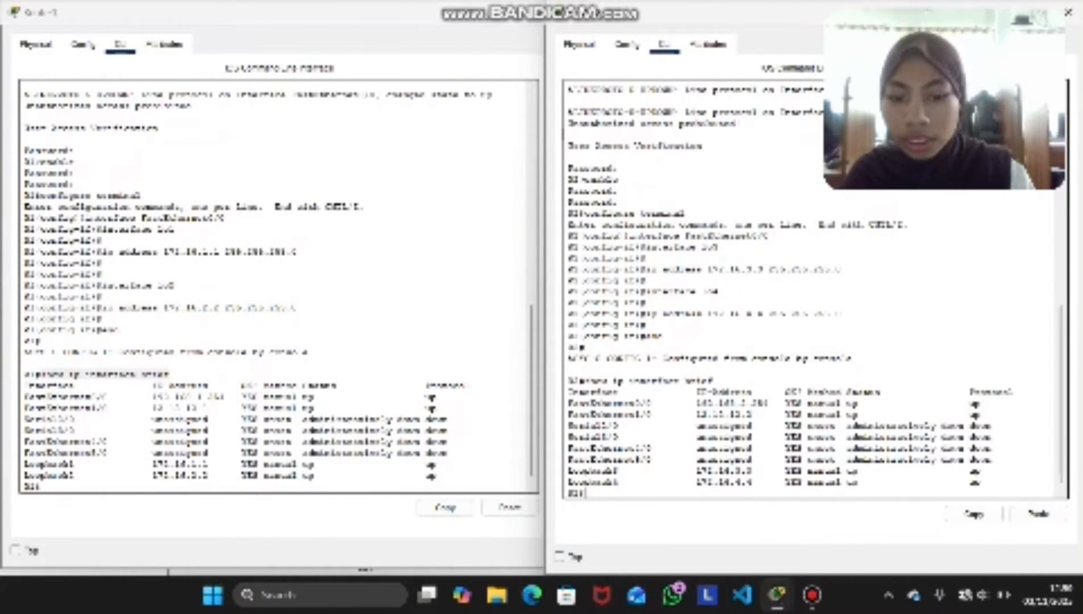
Run show ip route on Router1 and examine the static and directly connected routes
left_click(44, 486)
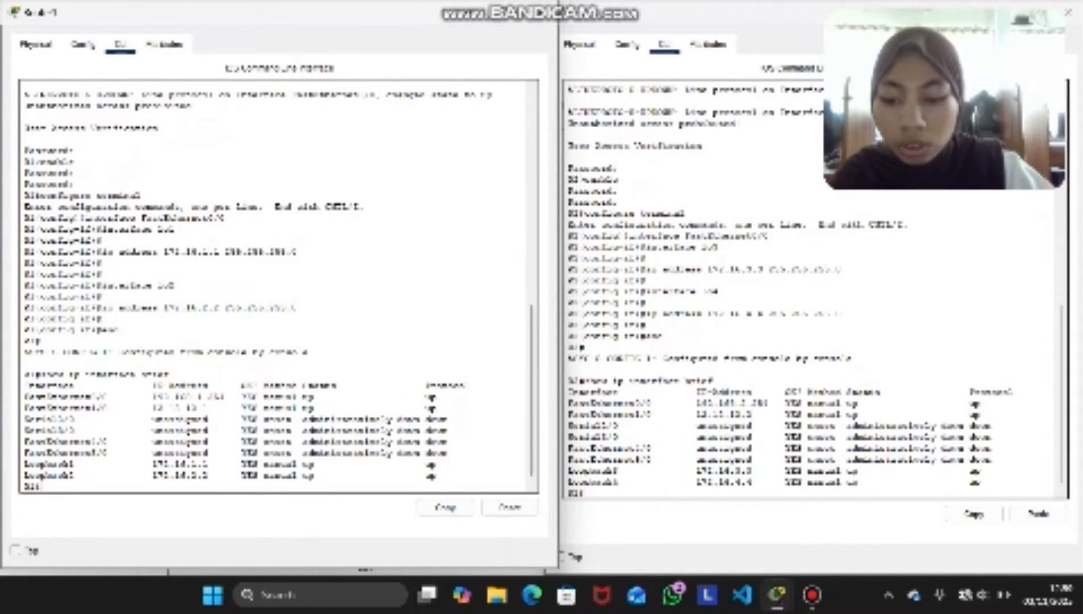
type("show i")
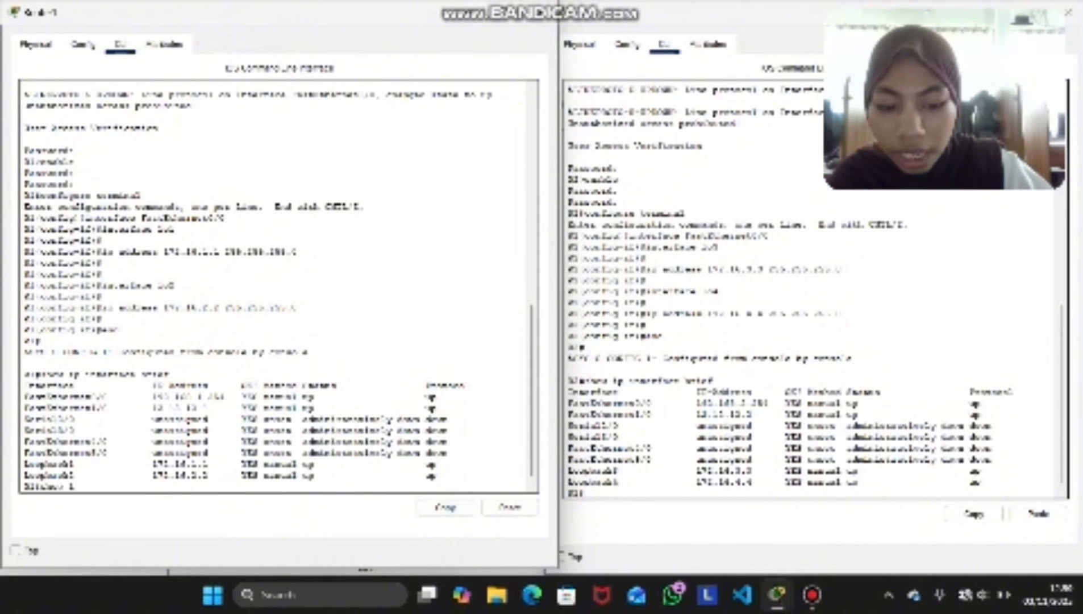
type("p route")
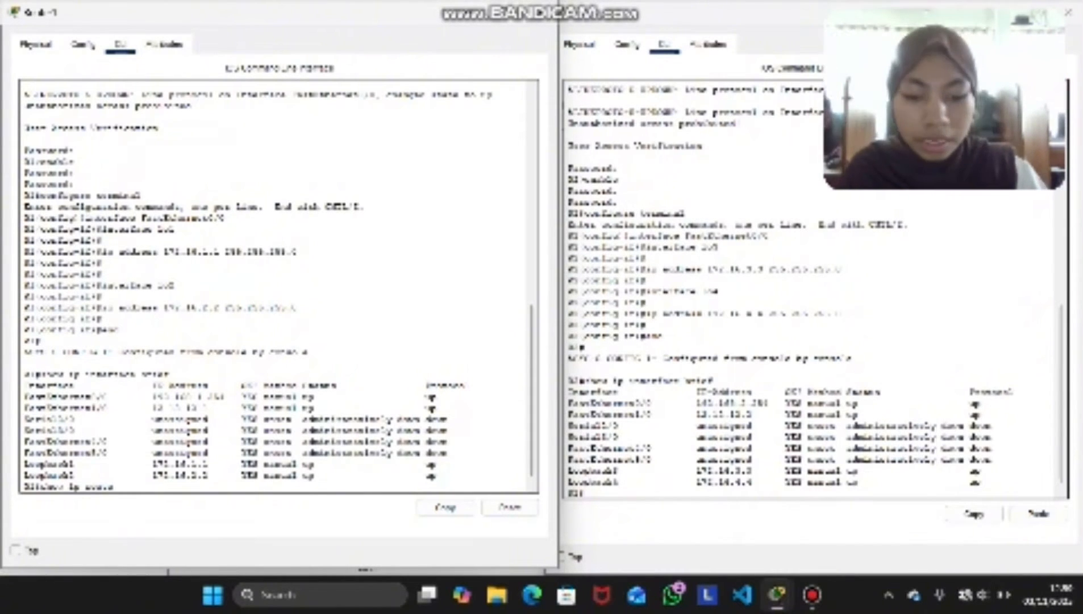
key("Return")
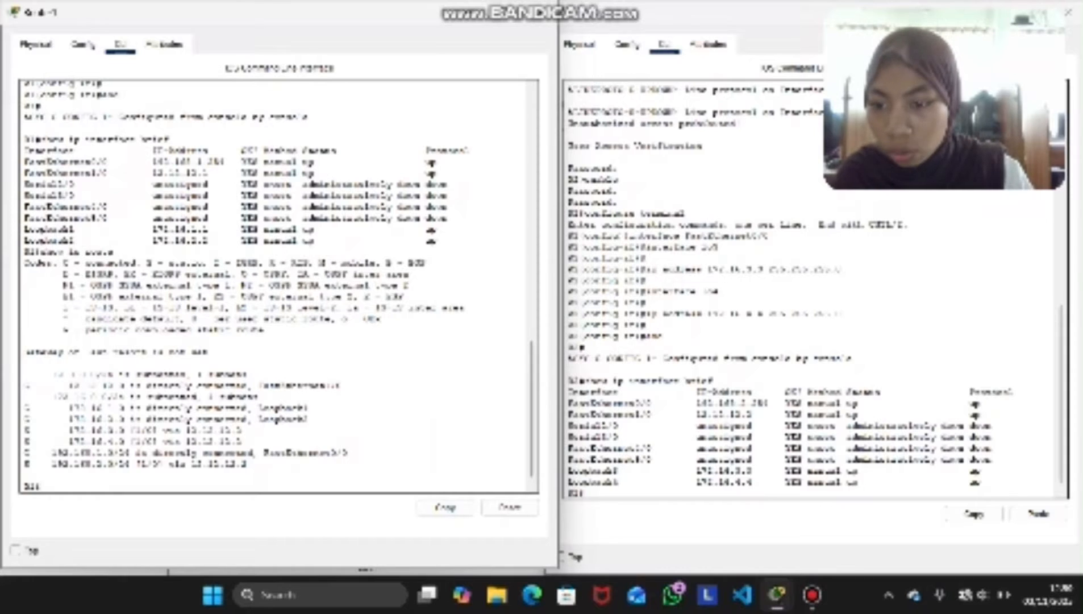
left_click_drag(39, 464, 24, 430)
left_click(308, 419)
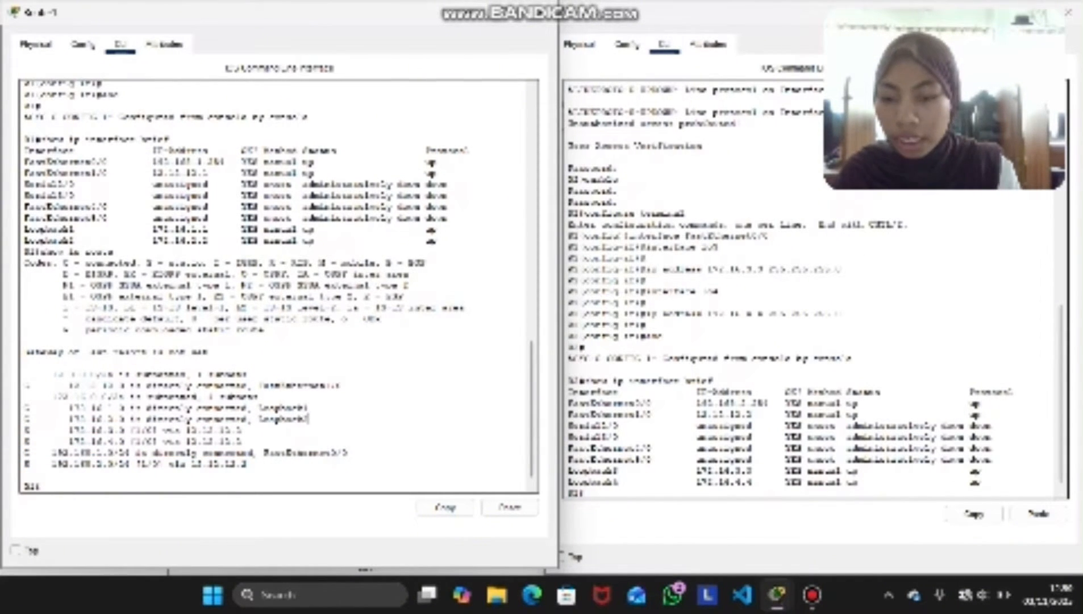
double_click(300, 452)
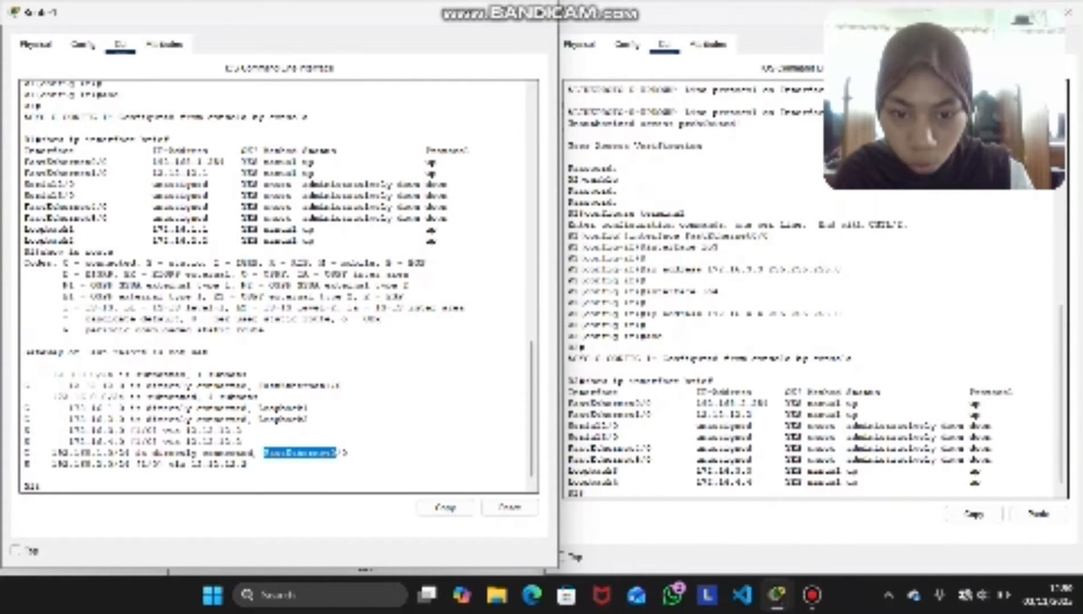
Run show ip route on Router2 and examine the listed routes
left_click(586, 493)
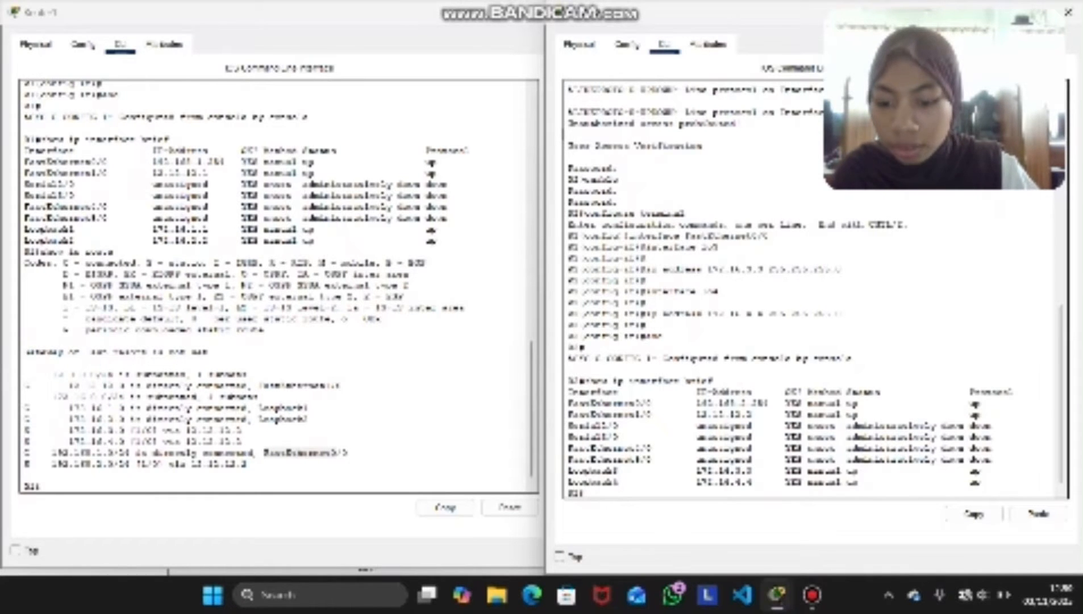
type("show")
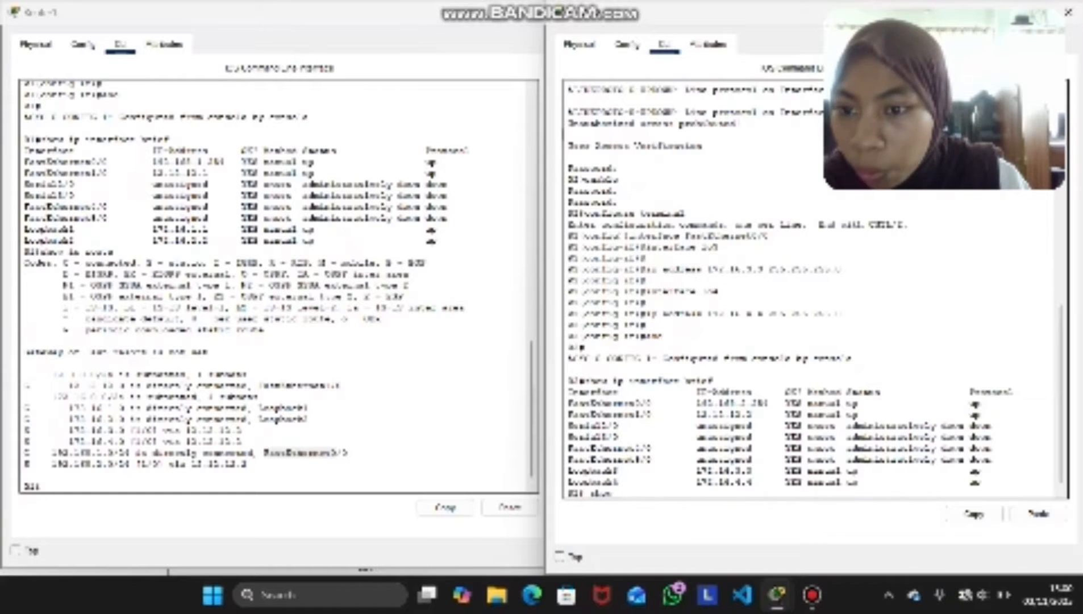
type(" i")
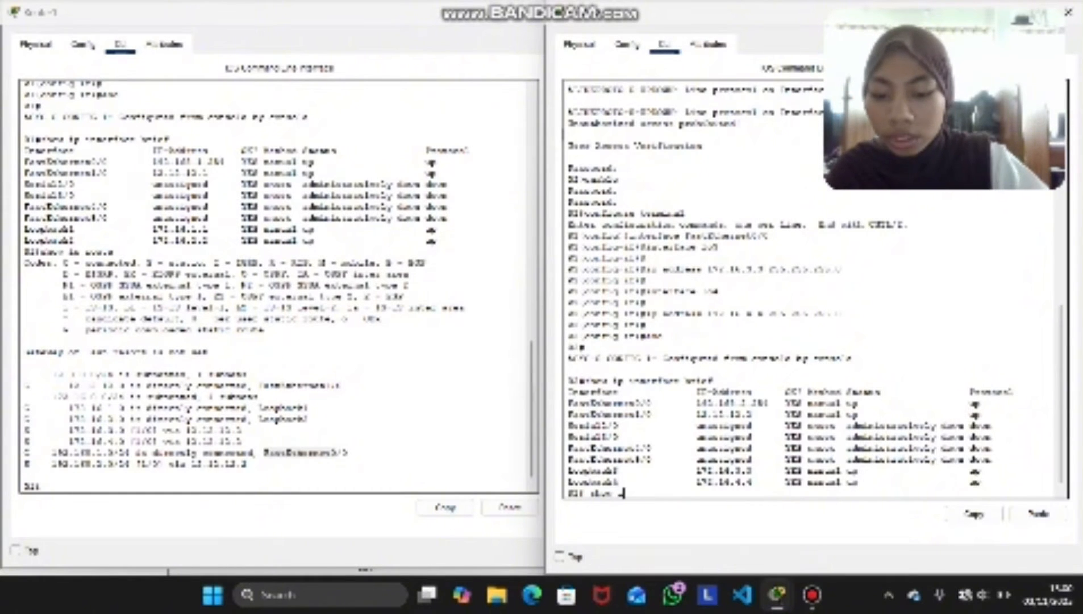
type("p int")
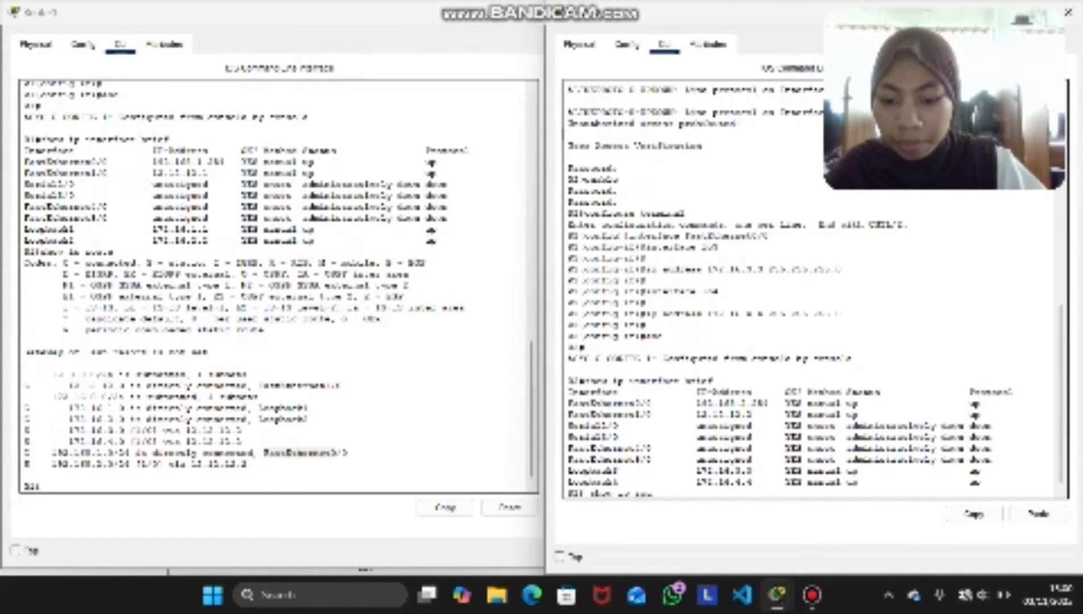
type("te")
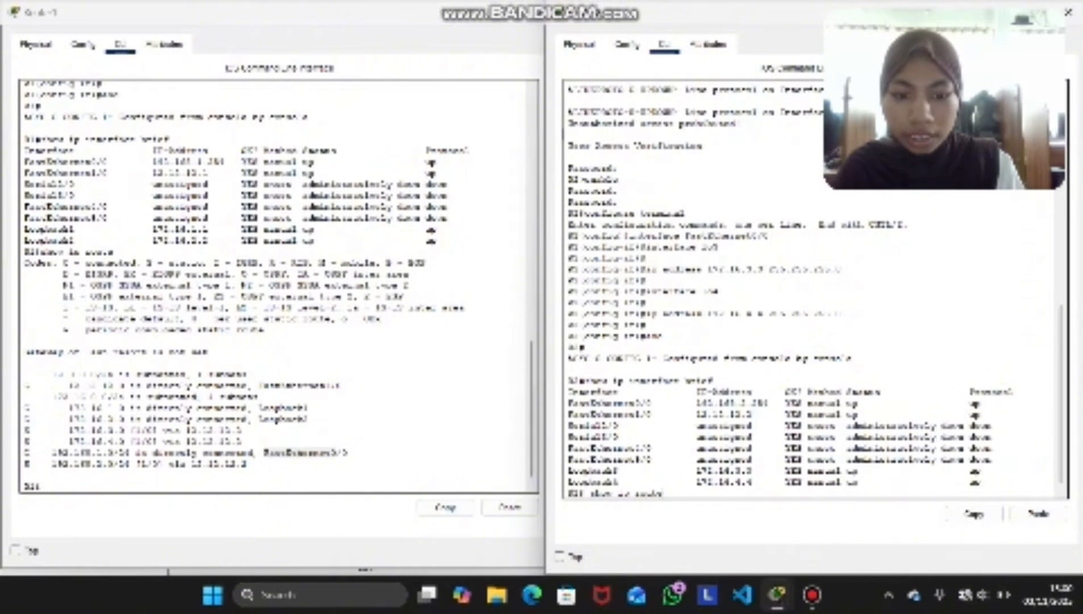
key("Return")
left_click_drag(894, 471, 580, 449)
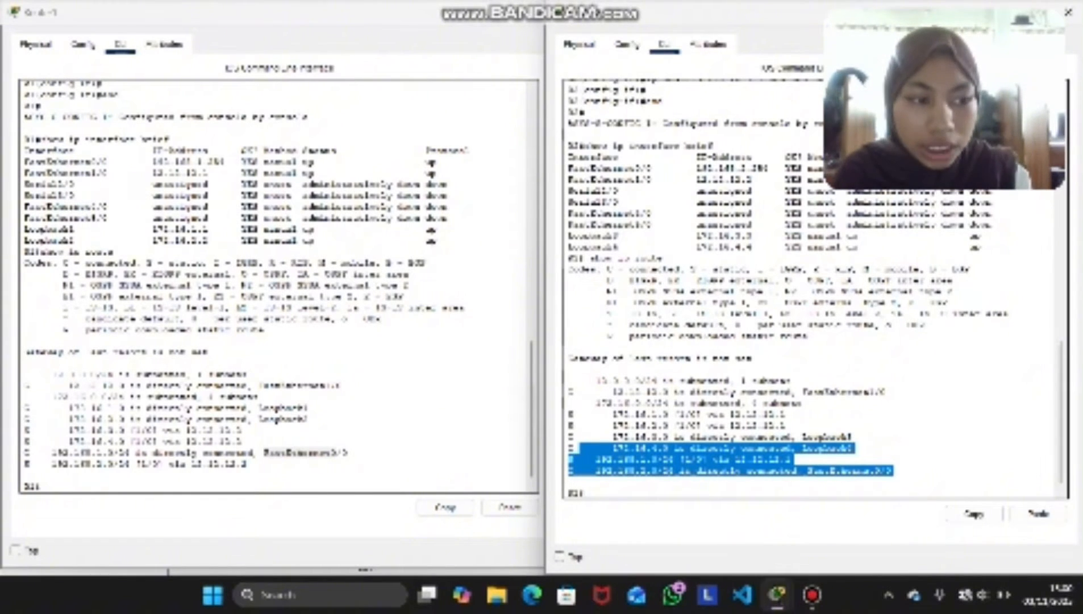
left_click(586, 493)
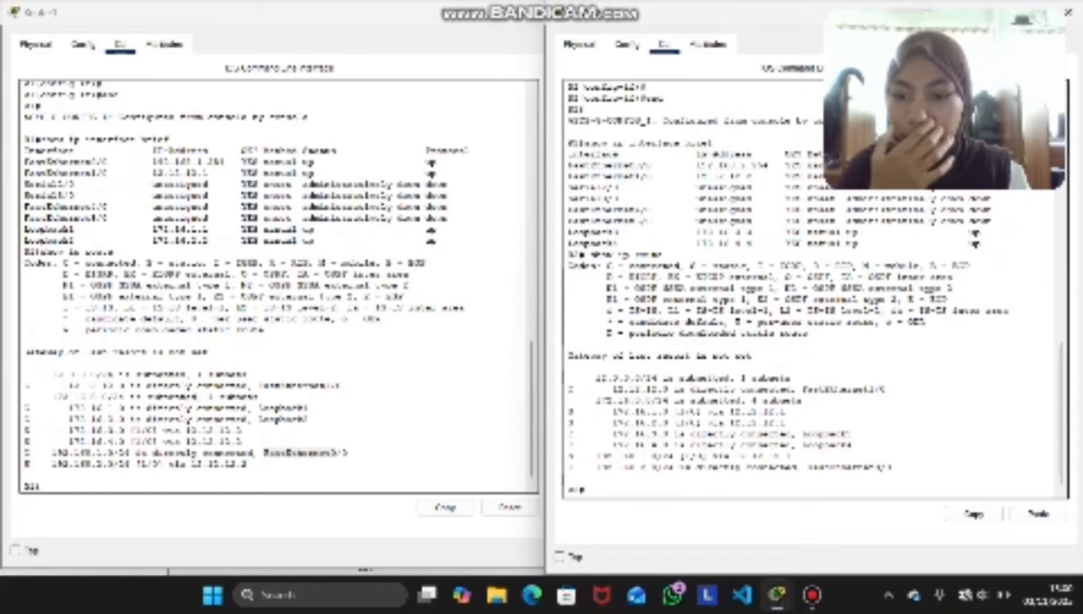
Enter global configuration mode on Router1 with the configure terminal command
left_click(318, 449)
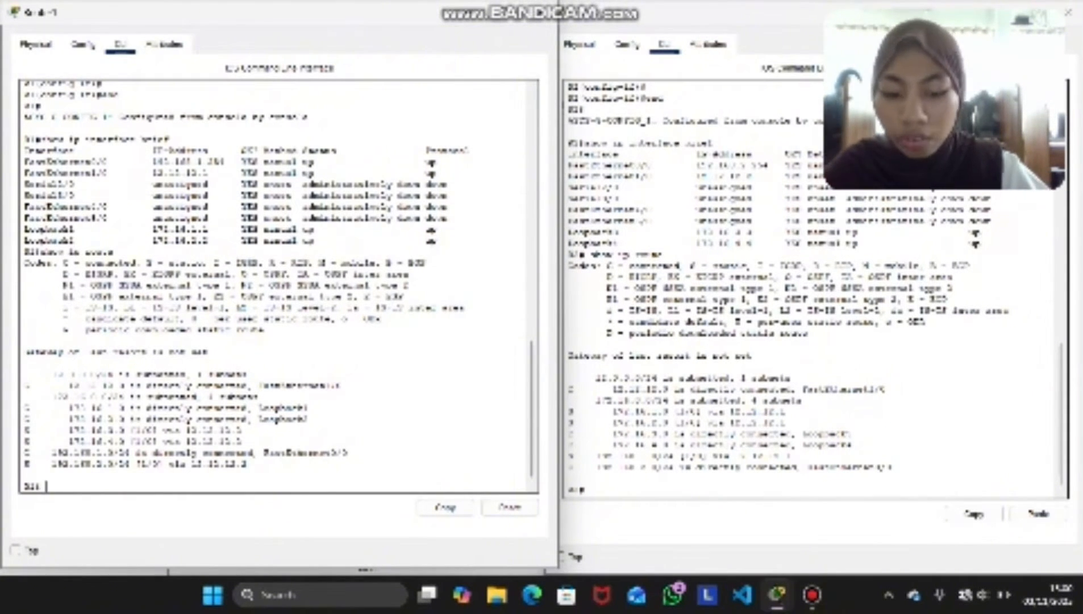
type("show")
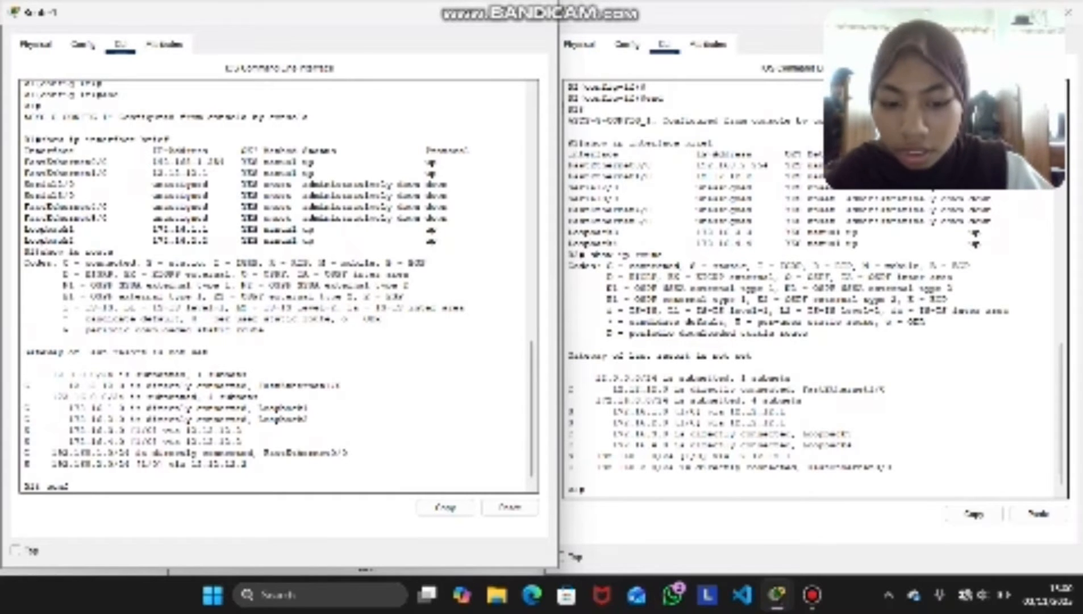
type("igur")
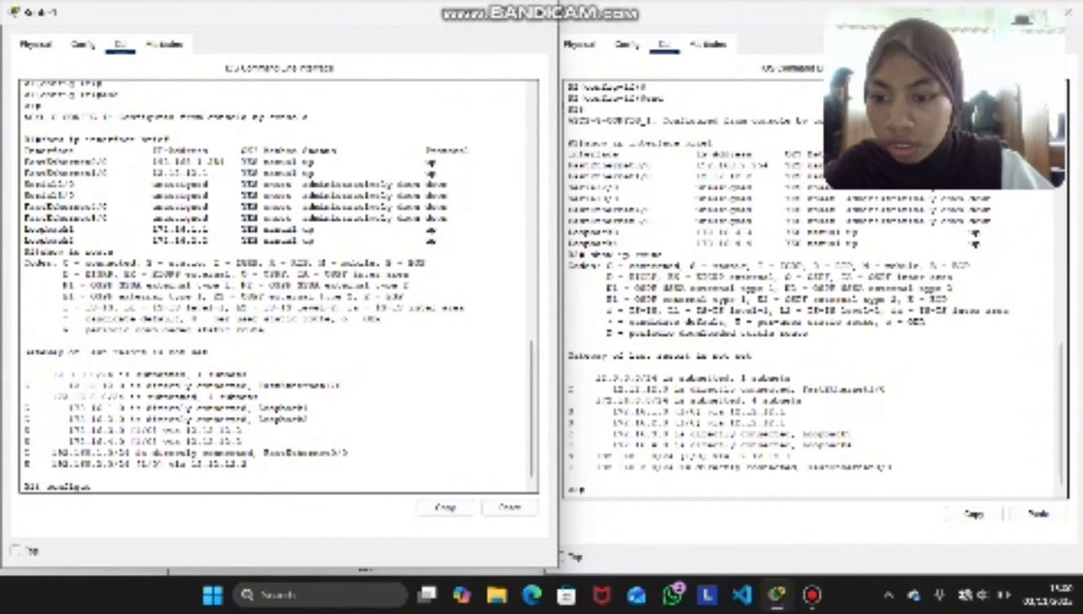
key("BackSpace")
type("re terminal")
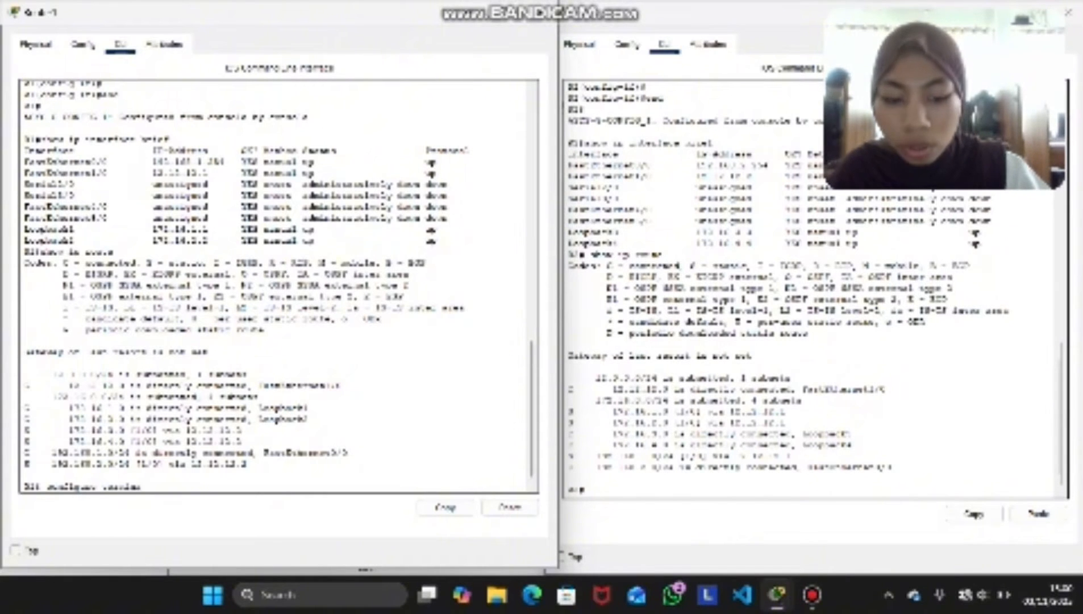
key("Return")
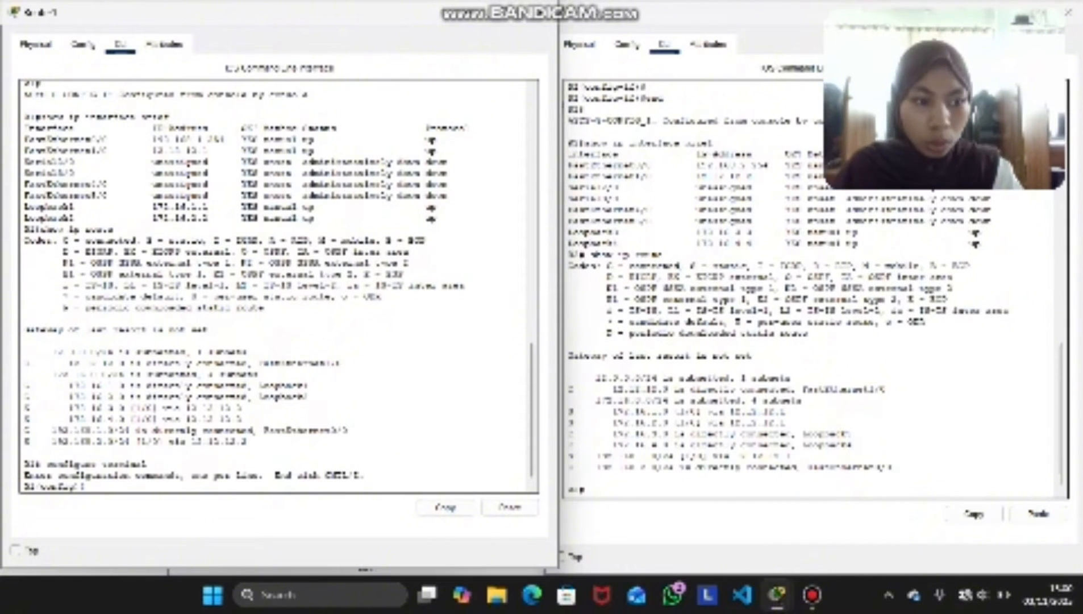
Add a static route on Router1 to 192.168.2.0 with mask 255.255.255.0 through next hop 12.12.12.2
type("ip acc")
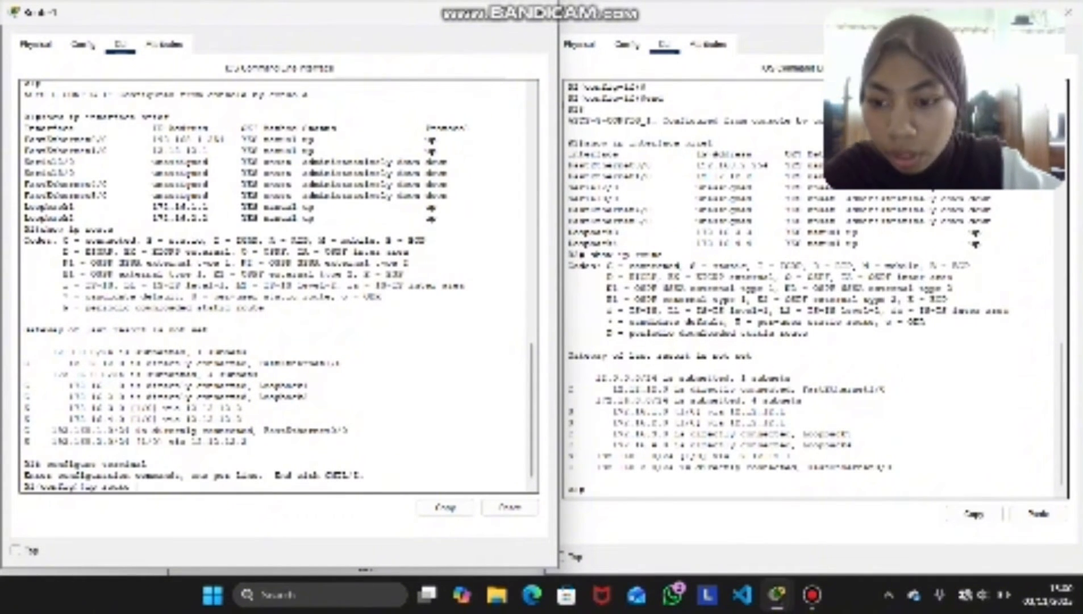
type("te")
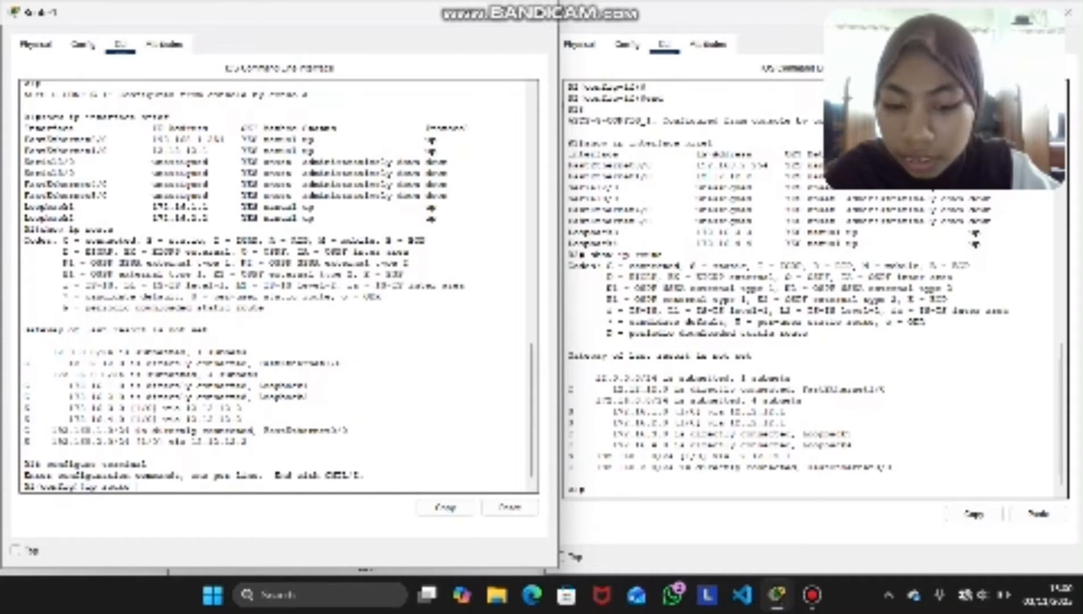
type(" 192.168")
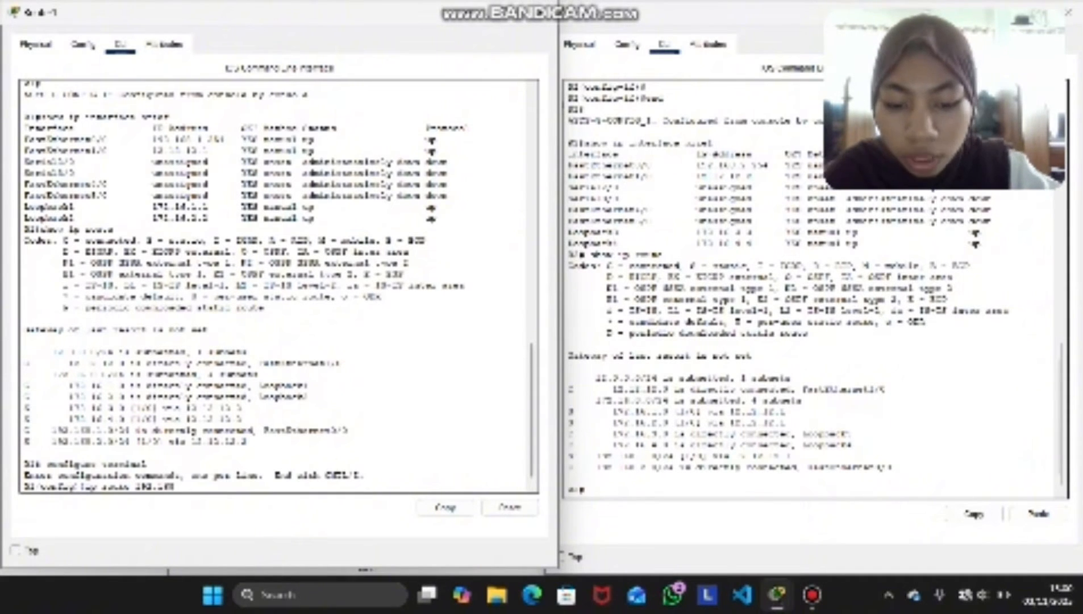
type(".")
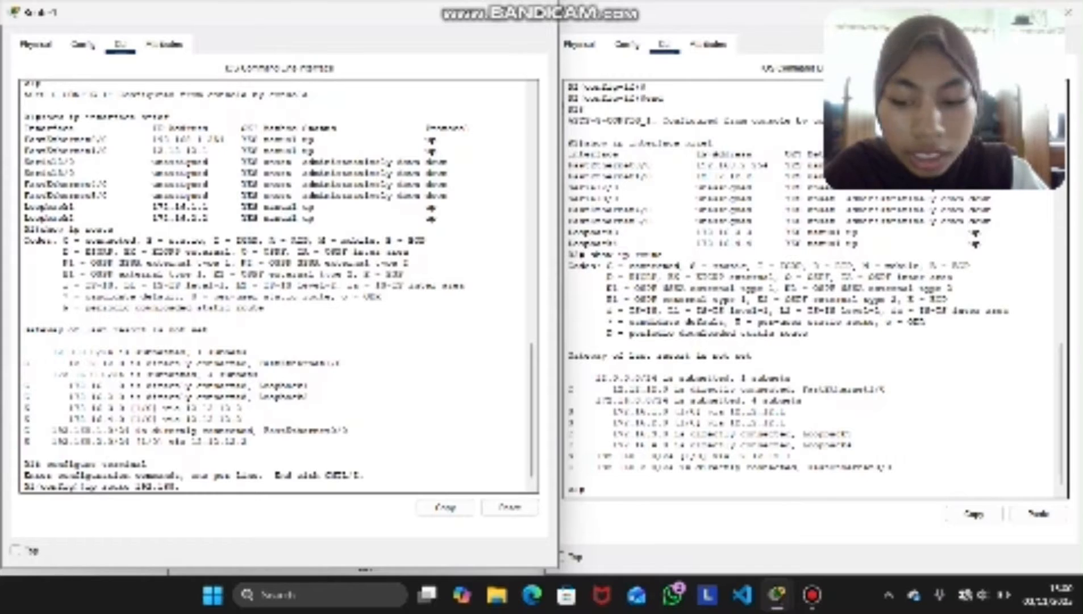
type("3.")
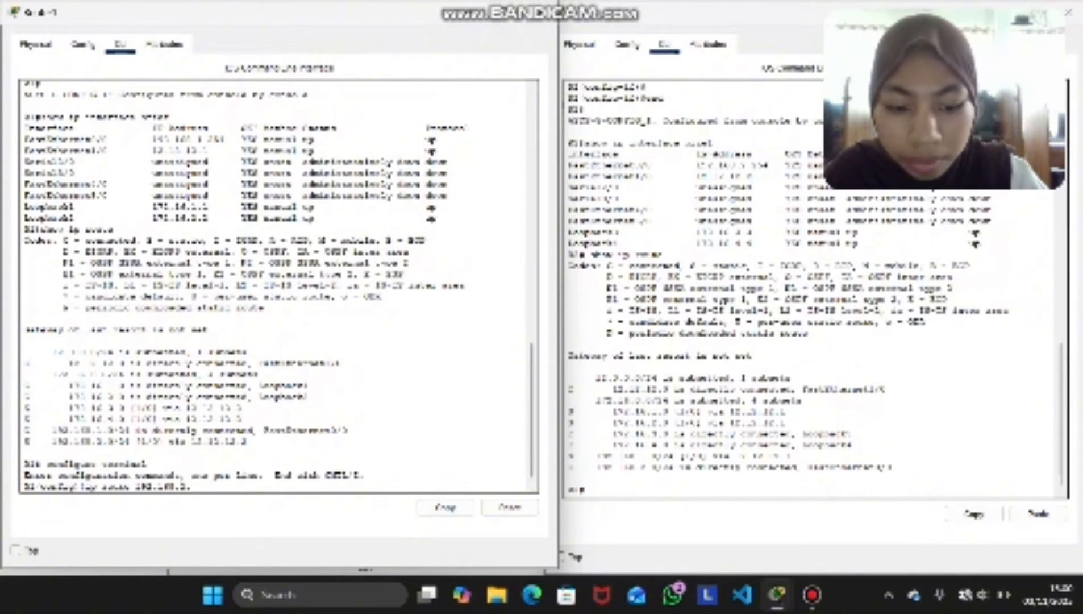
type("0")
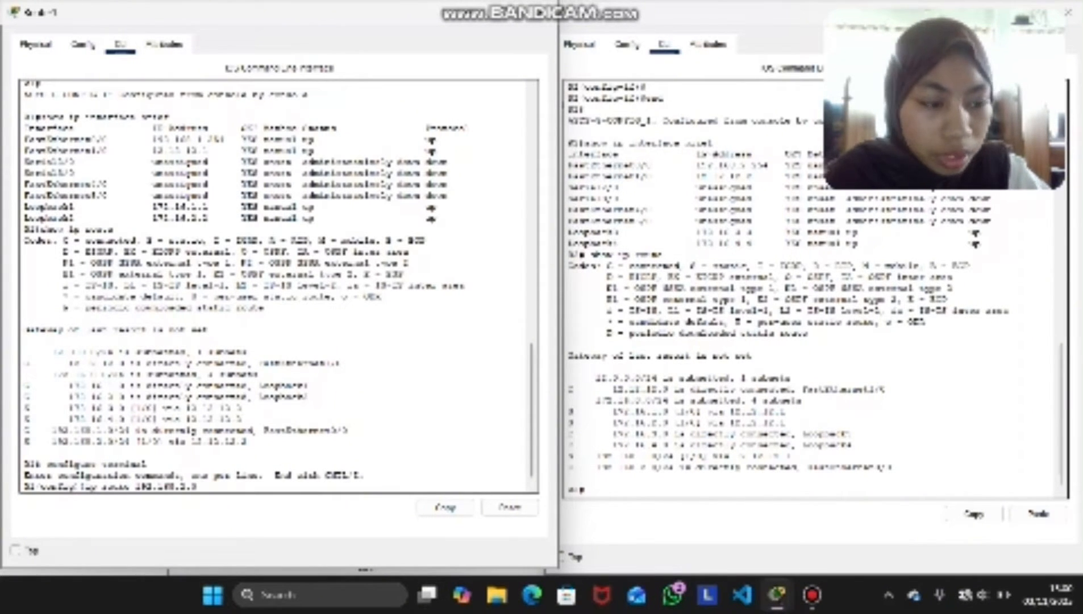
type(" 255.")
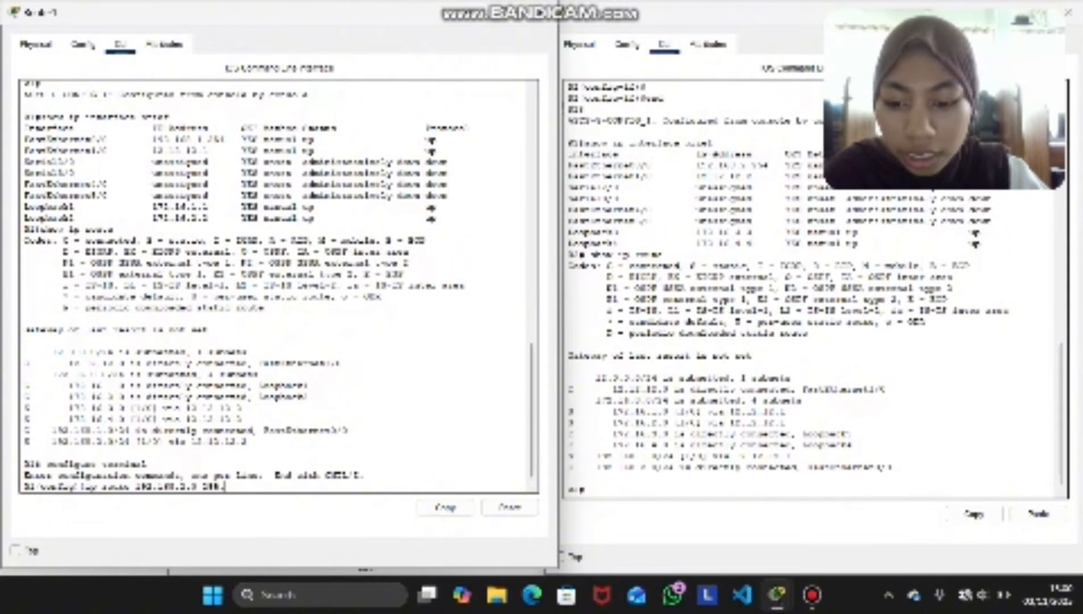
type("255.255")
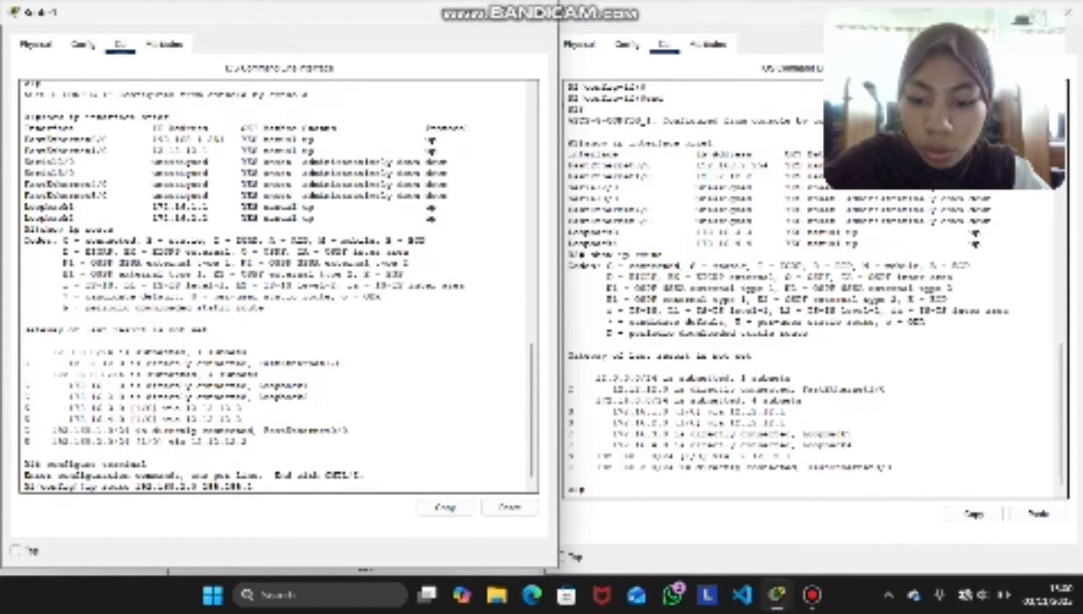
type(".0")
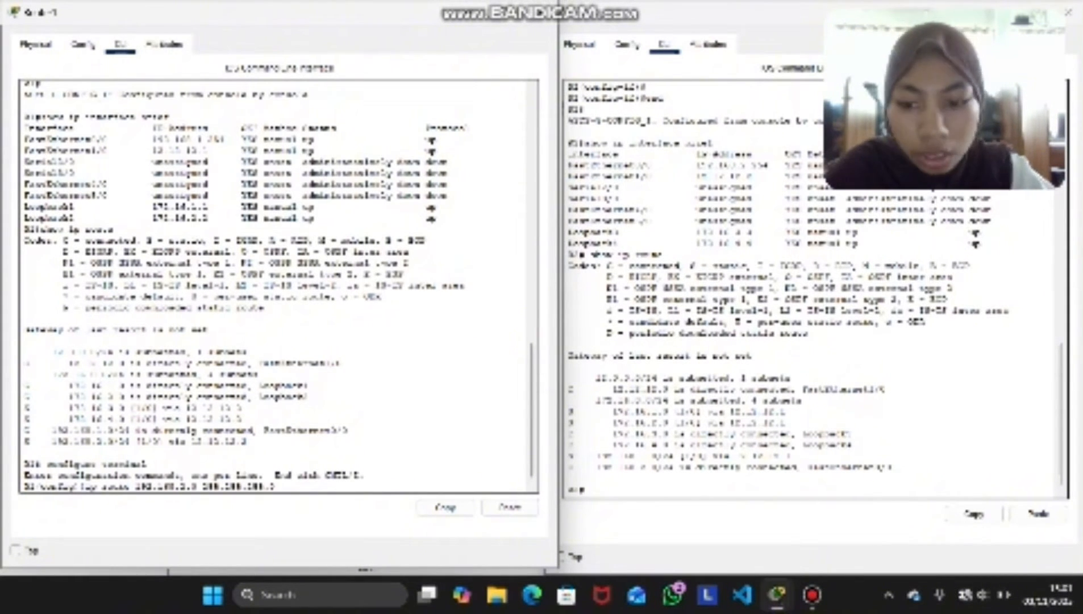
type(" 1")
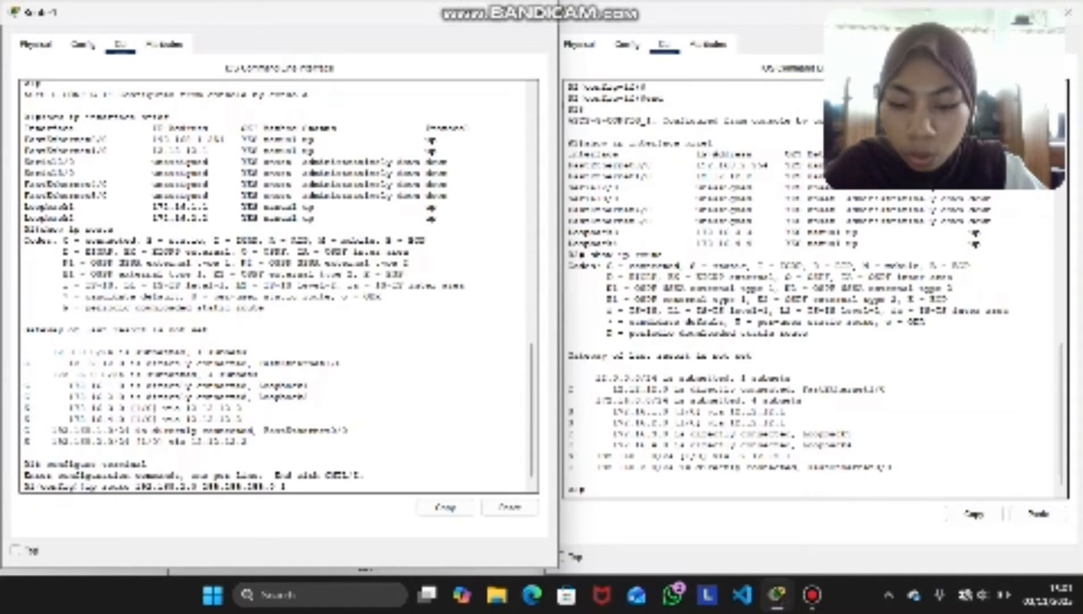
type("2.12.12.1")
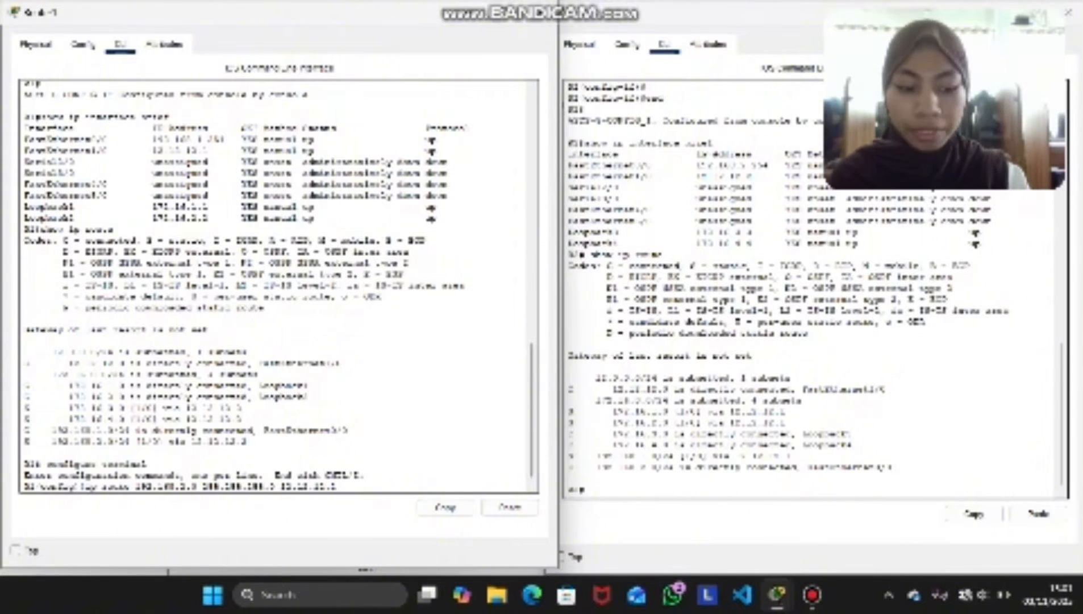
key("Return")
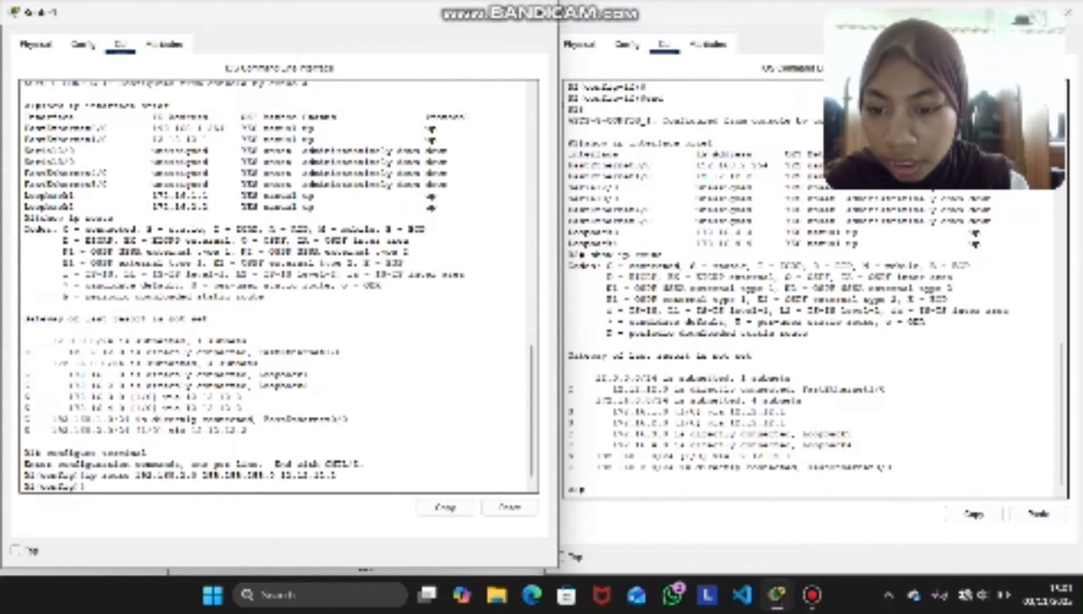
Reuse a copy of the ip route command on Router1 to add a static route to 172.16.3.0 255.255.255.0 through 12.12.12.2
left_click_drag(336, 475, 85, 475)
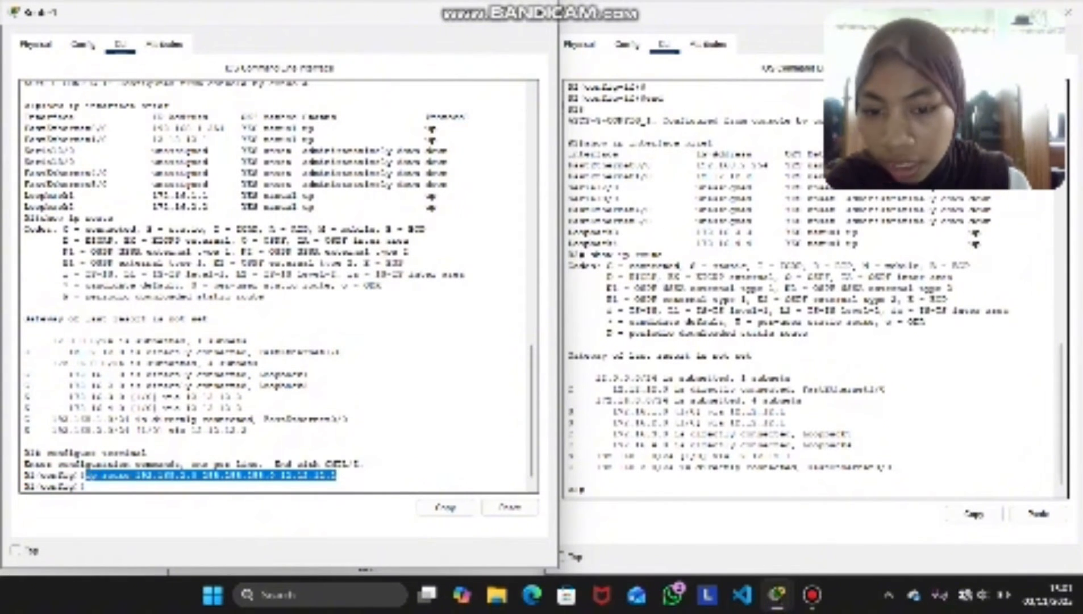
left_click(445, 507)
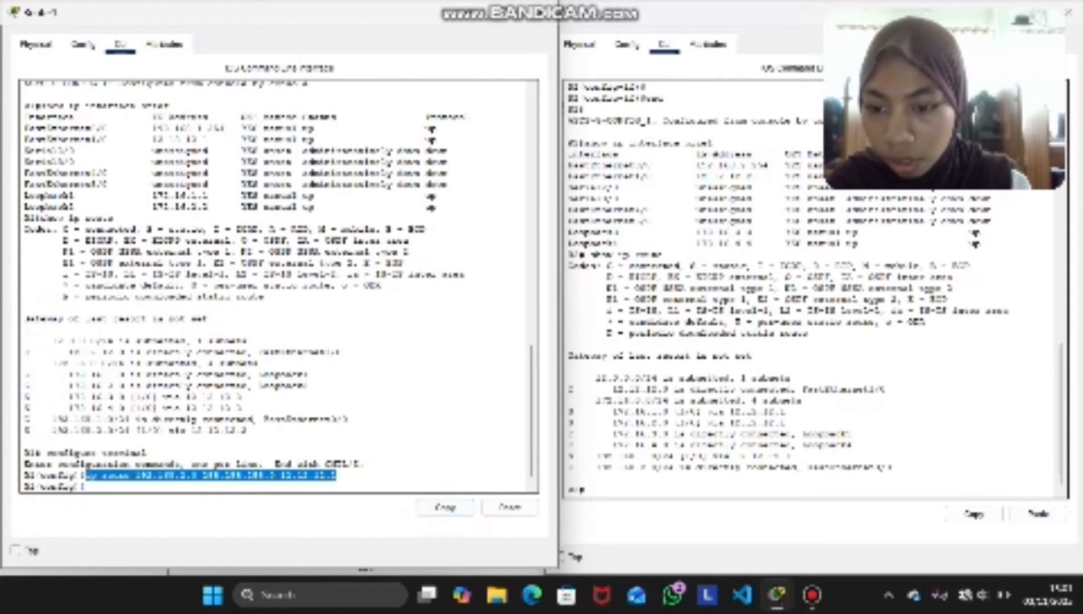
left_click(87, 486)
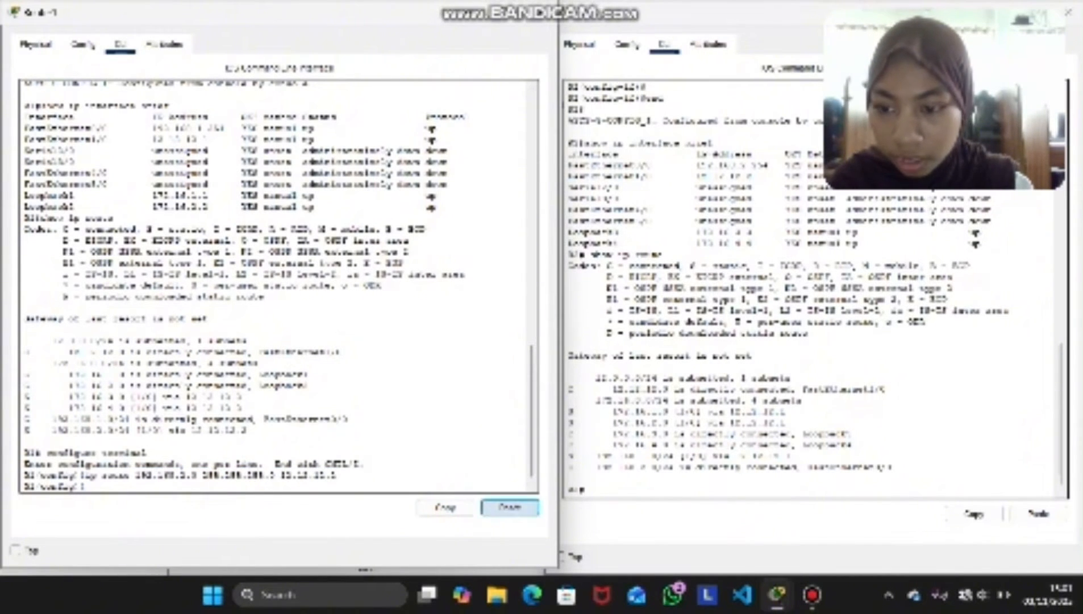
left_click(509, 507)
key("Left")
key("Left")
key("Left")
key("Left")
key("Left")
key("Left")
key("Left")
key("Left")
key("Left")
key("Left")
key("Left")
key("Left")
key("Left")
key("Left")
key("Left")
key("Left")
key("Left")
key("Left")
key("Left")
key("Left")
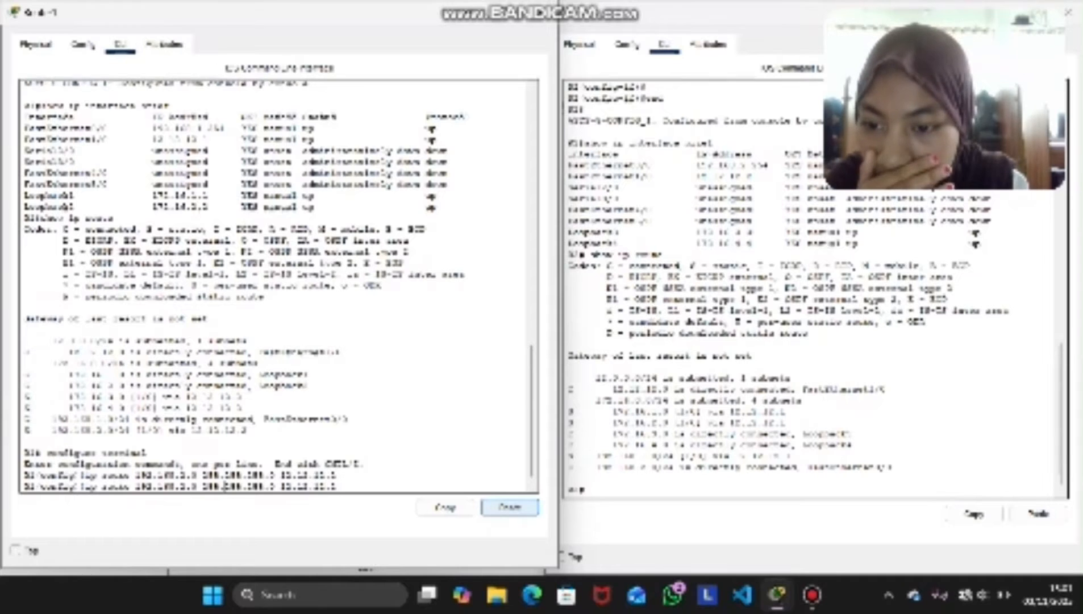
key("BackSpace")
key("BackSpace")
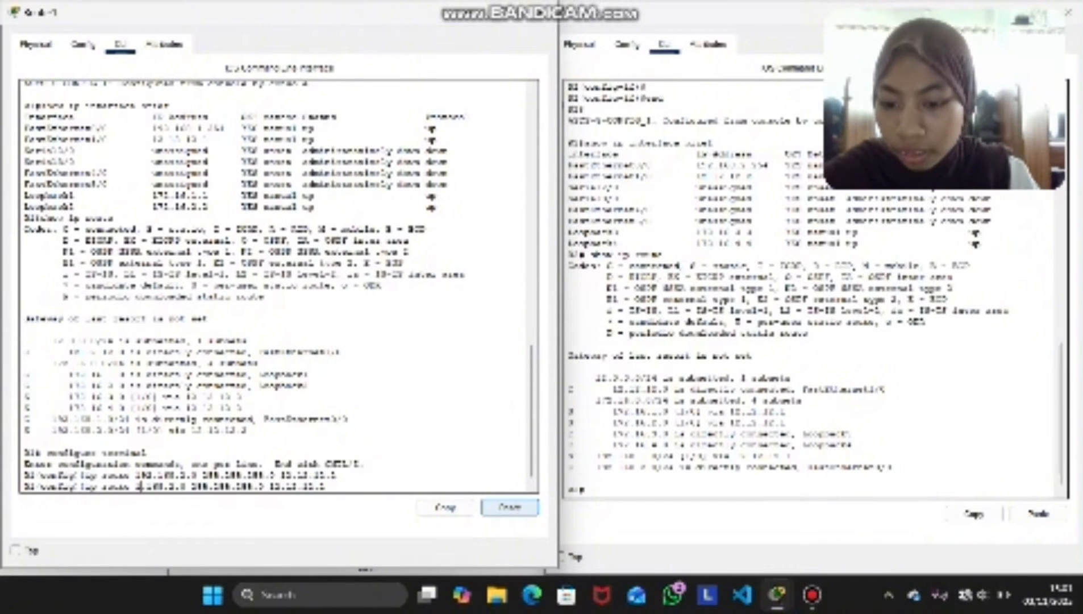
type("72")
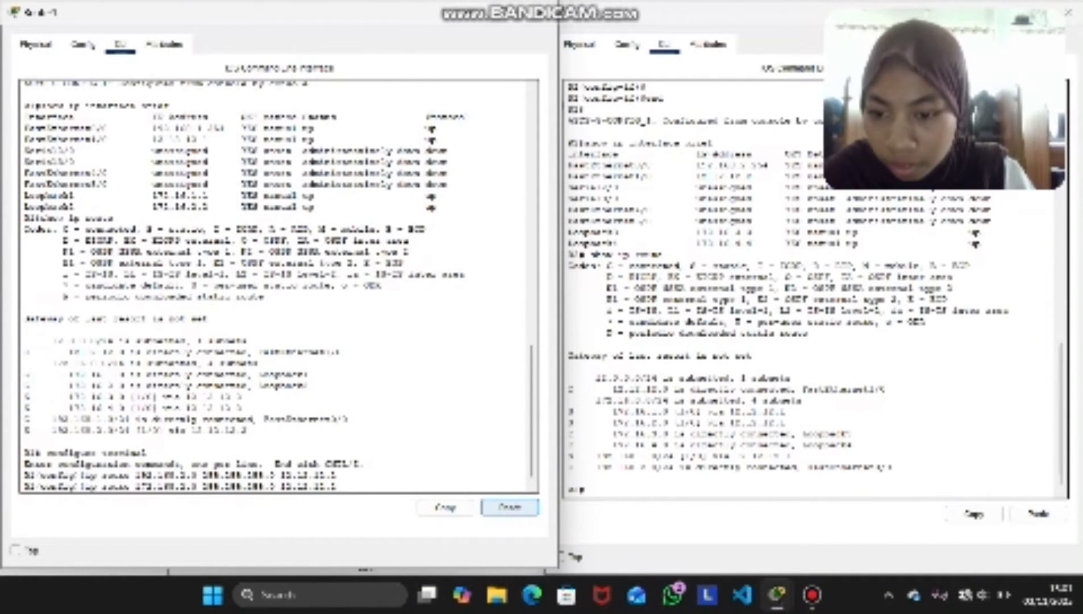
key("Right")
key("Right")
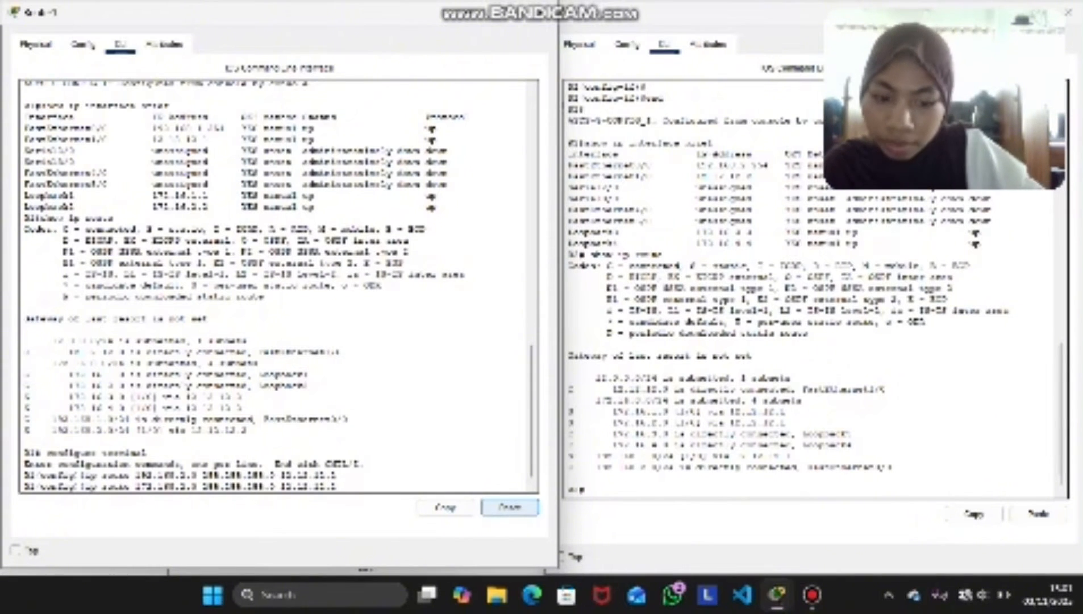
key("BackSpace")
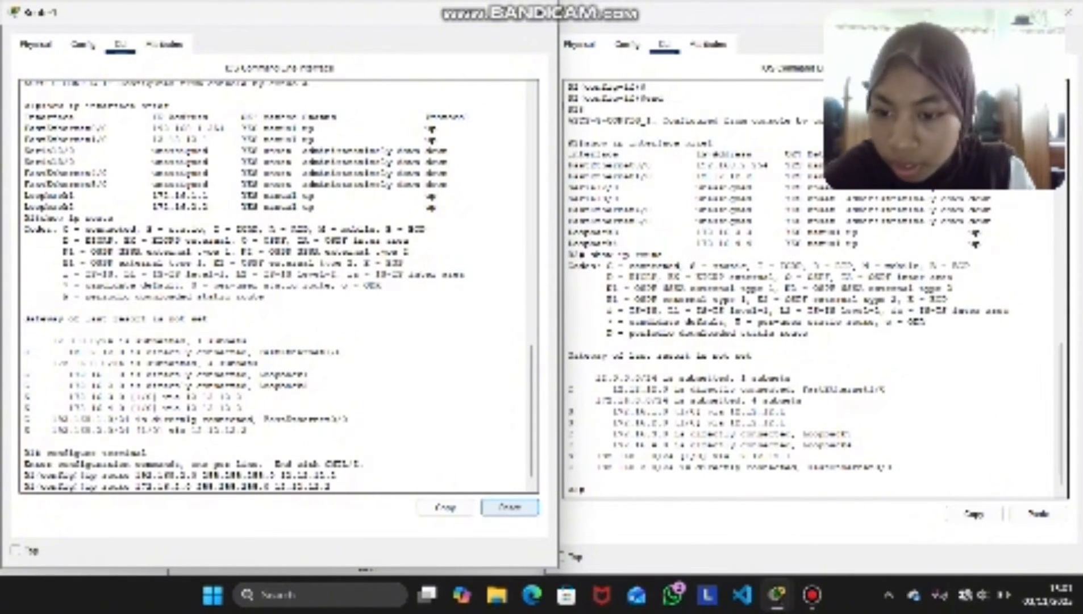
key("BackSpace")
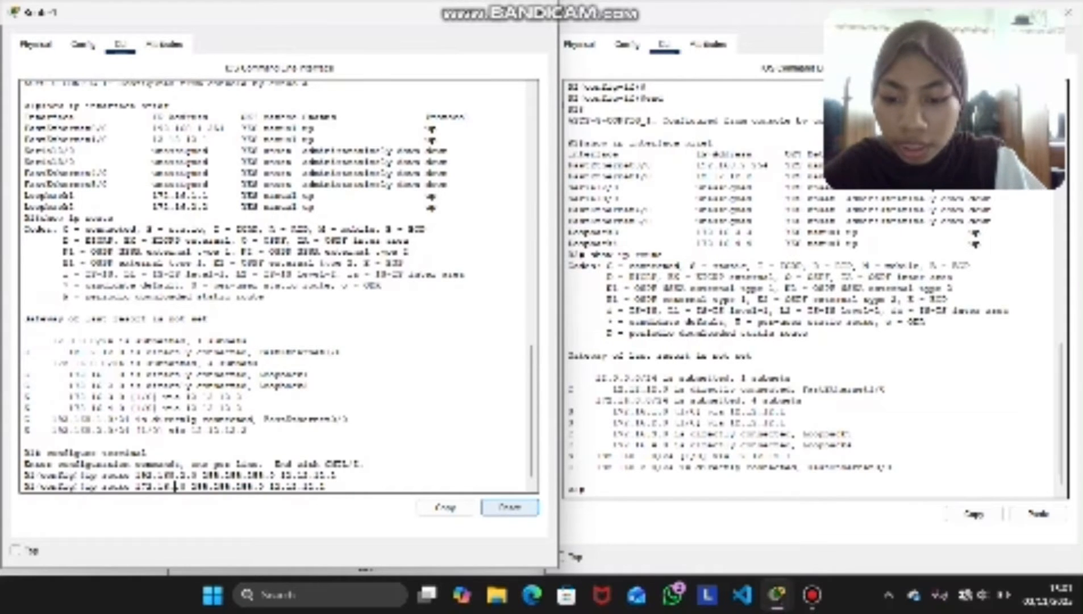
type("3")
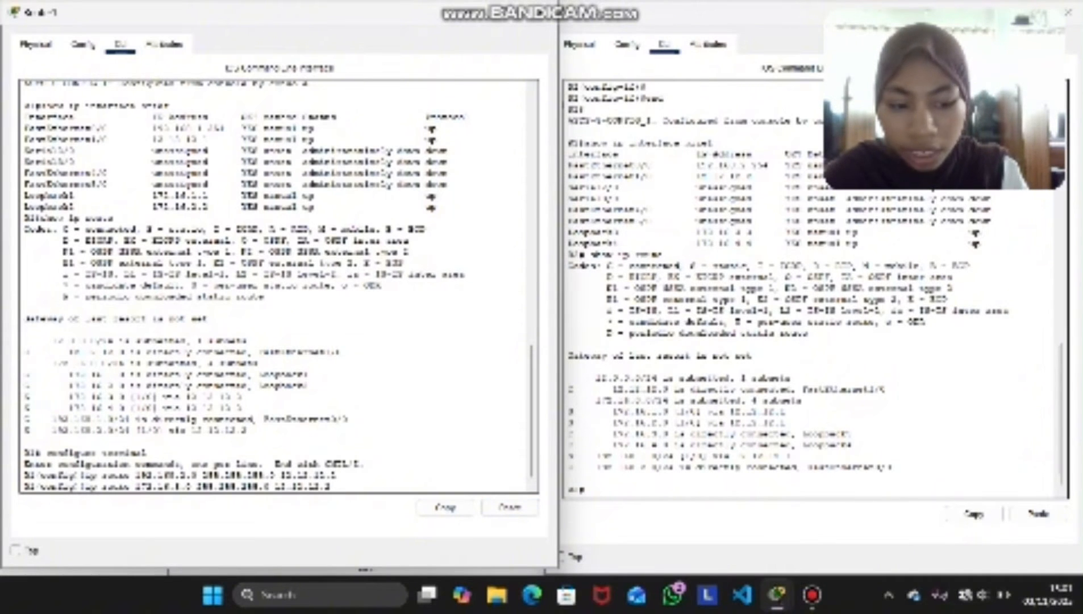
key("Return")
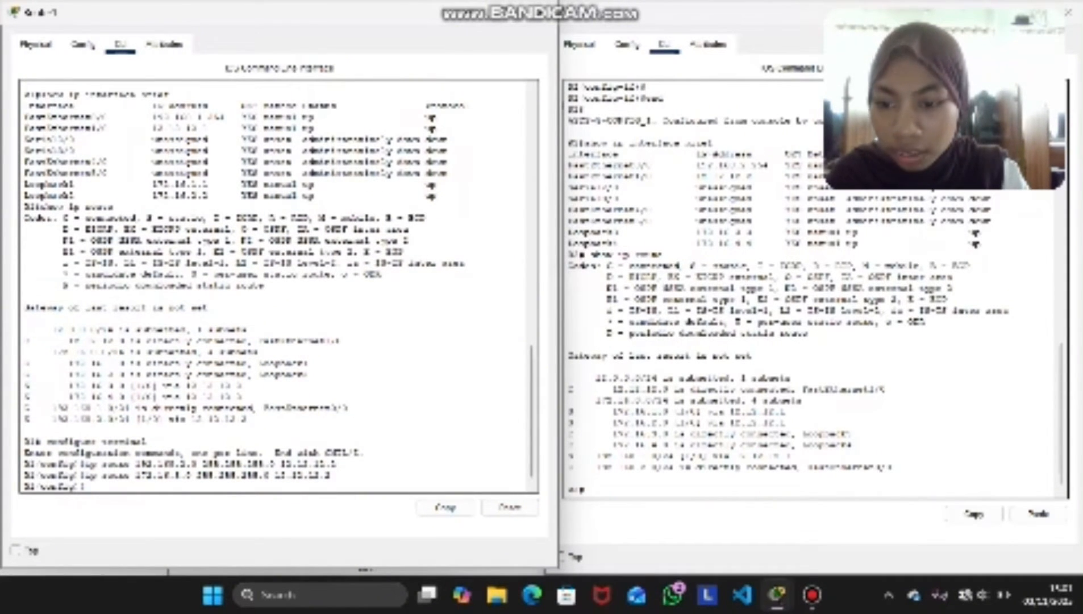
Copy Router1's 172.16.3.0 route command and change its destination to 172.16.4.0 to add another static route through 12.12.12.2
left_click_drag(336, 475, 85, 475)
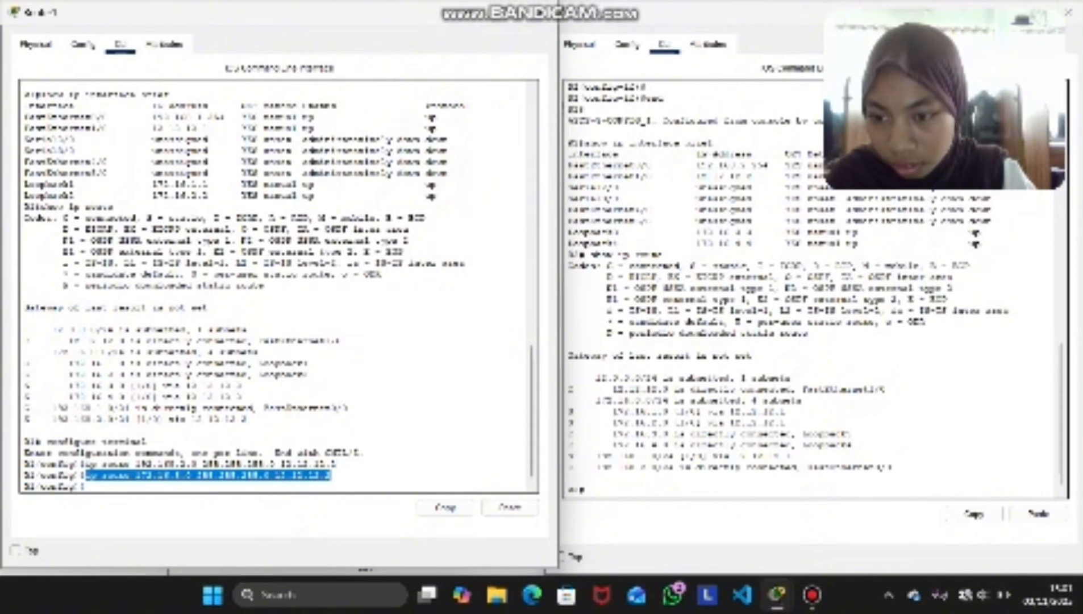
left_click(445, 506)
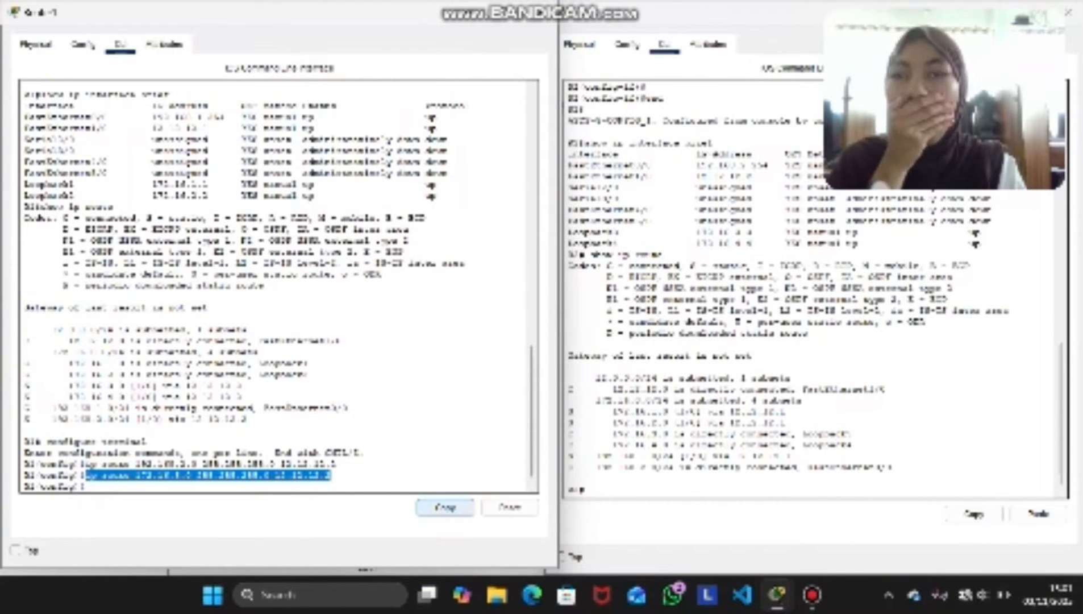
left_click(445, 507)
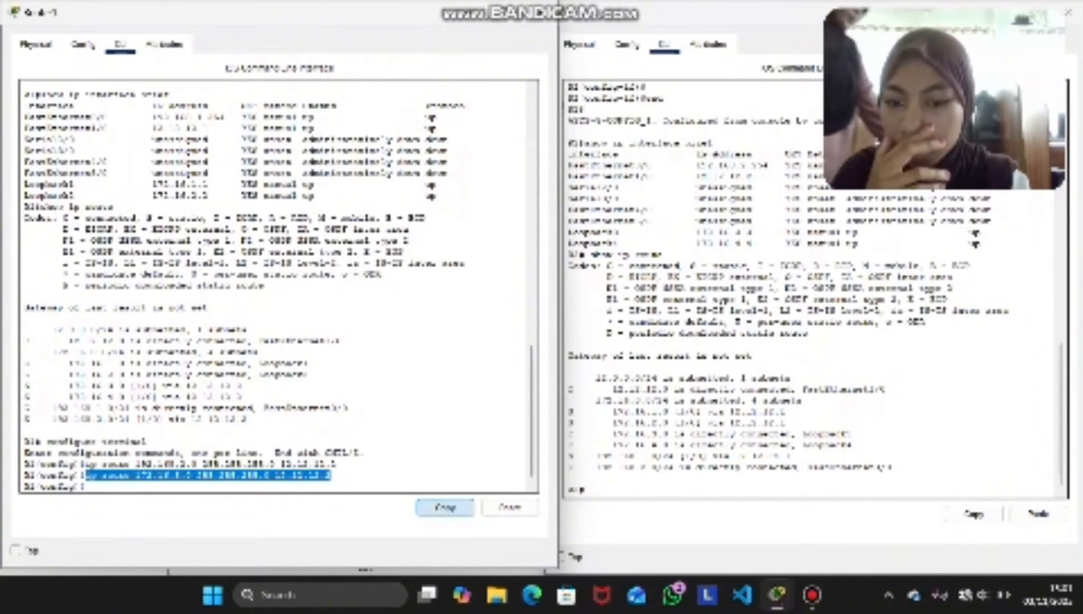
left_click(114, 486)
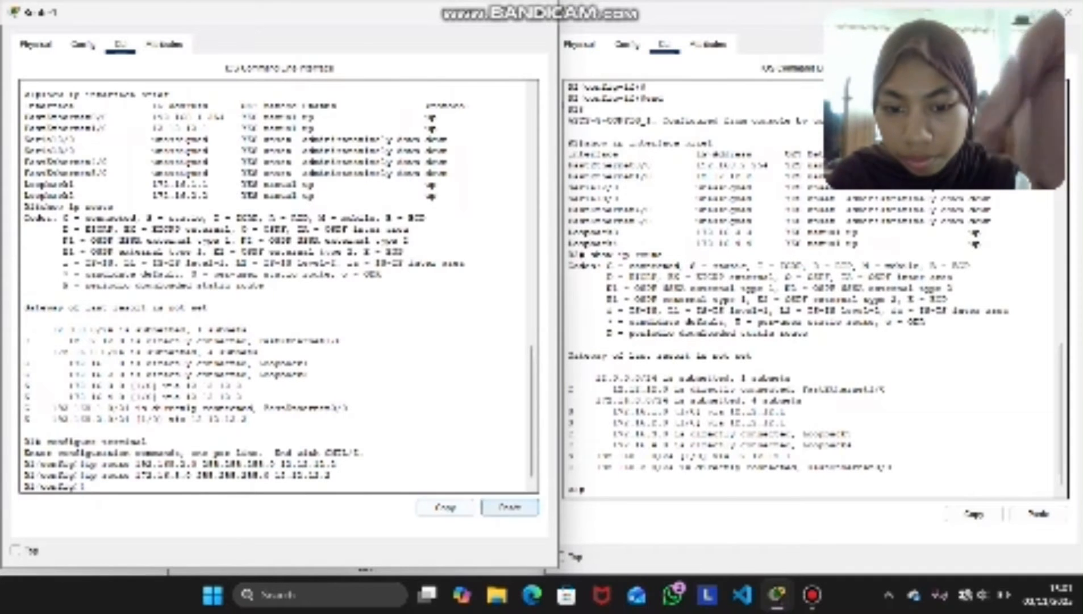
left_click(509, 507)
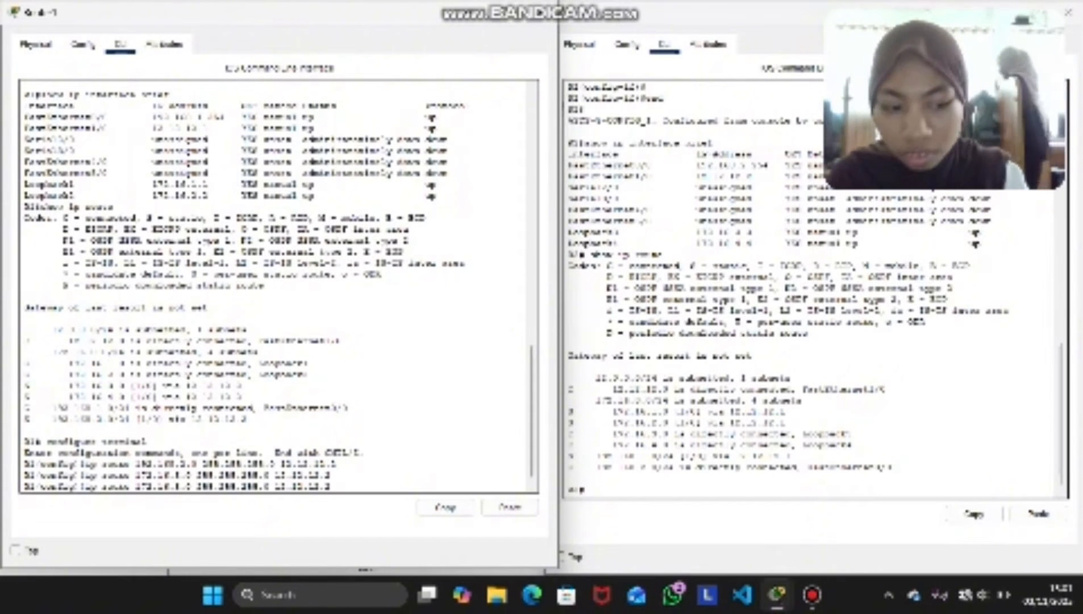
key("Left")
key("Left")
key("Left")
key("Left")
key("Left")
key("Left")
key("Left")
key("Left")
key("Left")
key("Left")
key("Left")
key("Left")
key("Left")
key("Left")
key("Left")
key("Left")
key("Left")
key("Left")
key("Left")
key("Left")
key("Right")
key("Right")
key("Right")
key("Right")
key("Right")
key("Right")
key("Right")
key("Right")
key("Right")
key("Right")
key("Right")
key("Right")
key("Right")
key("Right")
key("Right")
key("Right")
key("Right")
key("Right")
key("Right")
key("Right")
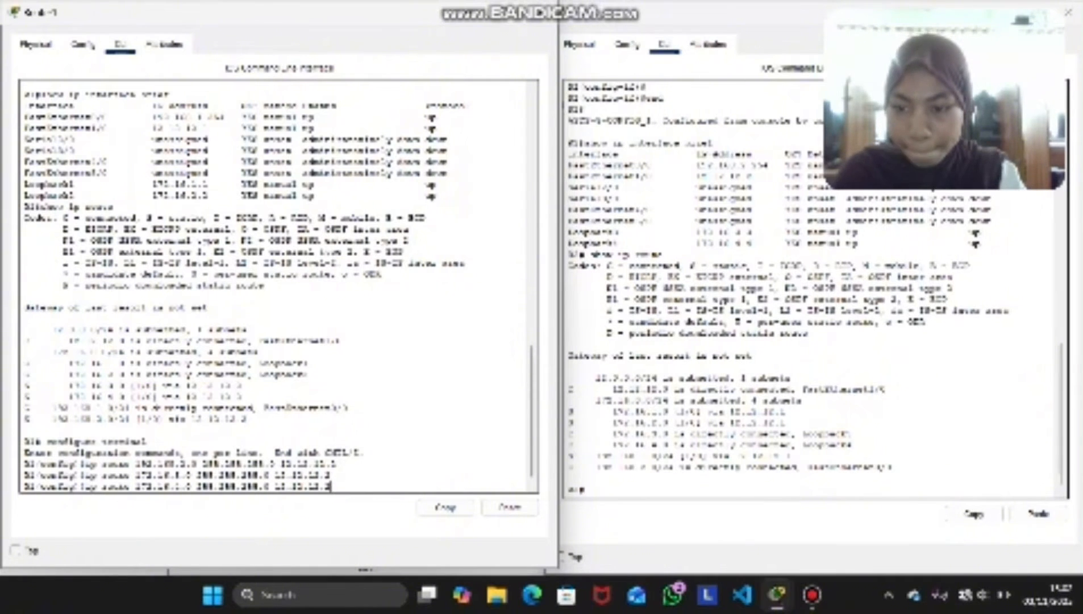
key("Return")
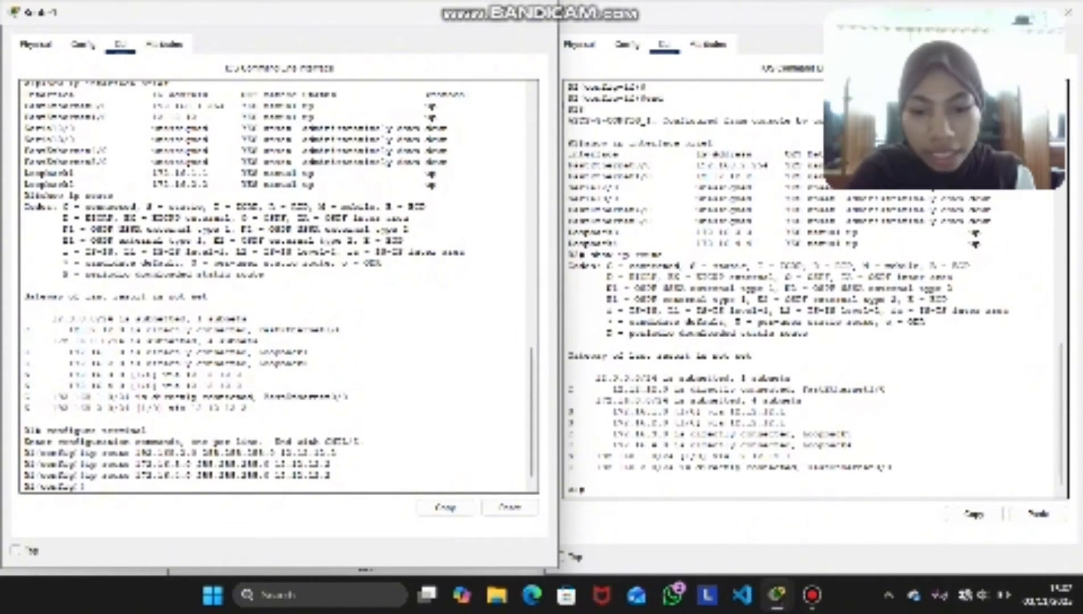
Switch to Router2's command line and enter global configuration mode with configure terminal
left_click(591, 489)
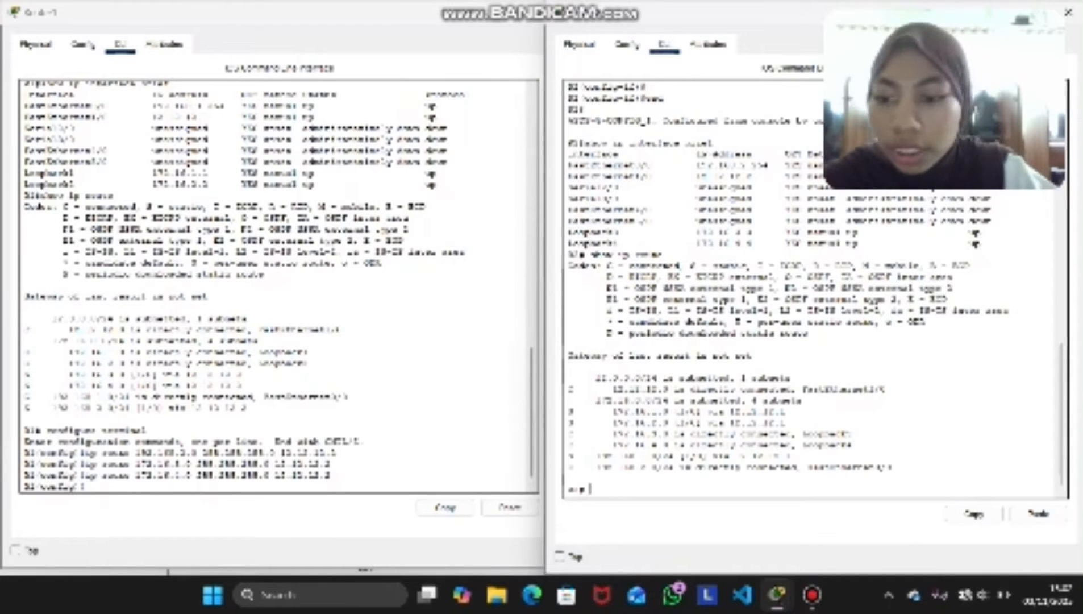
type("conf")
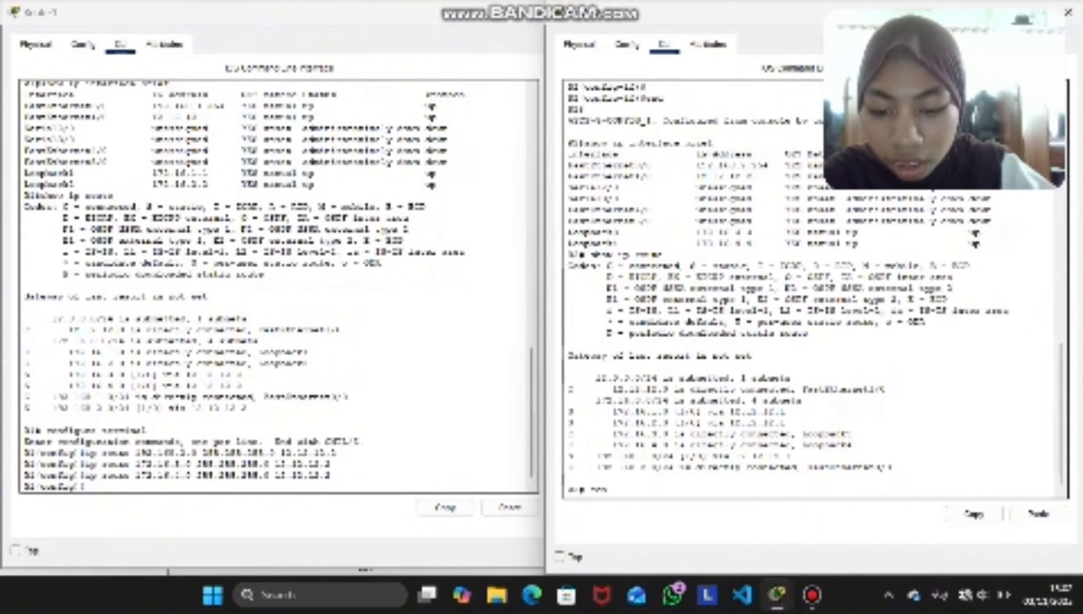
type("igure ")
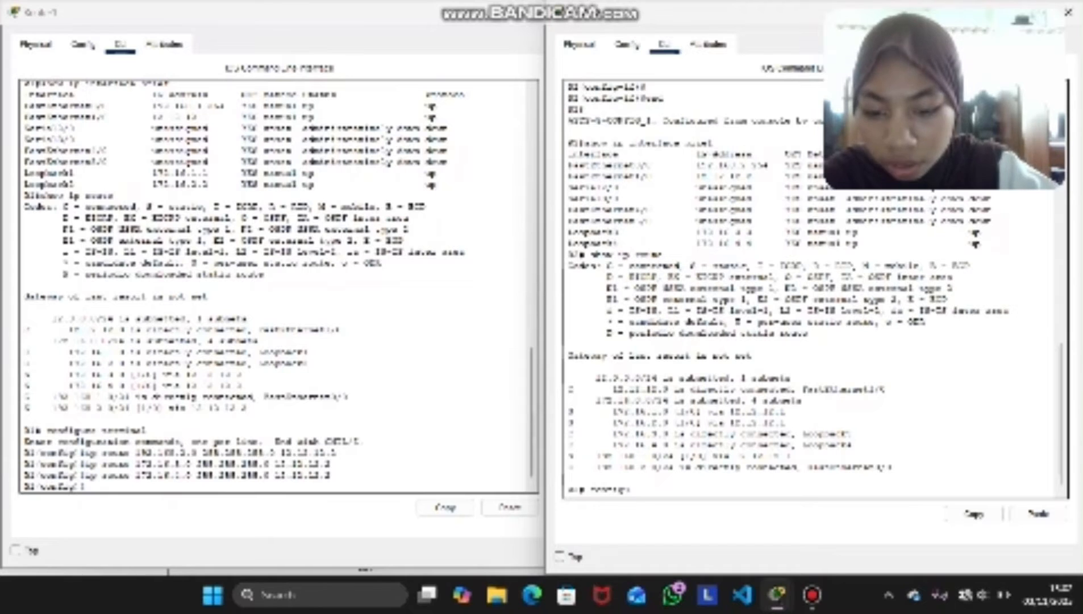
type("terminal")
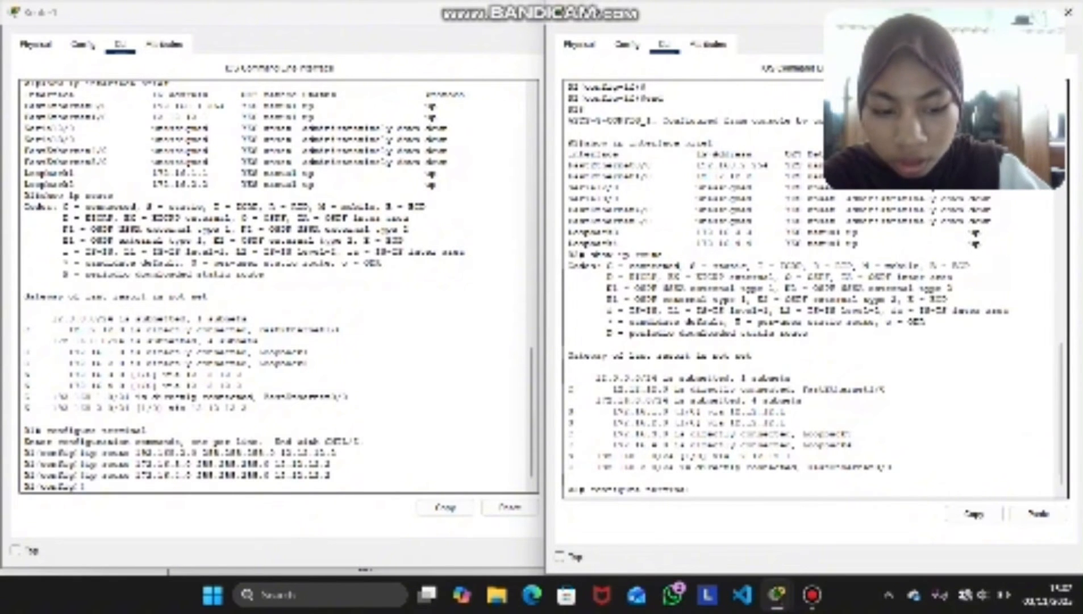
key("Return")
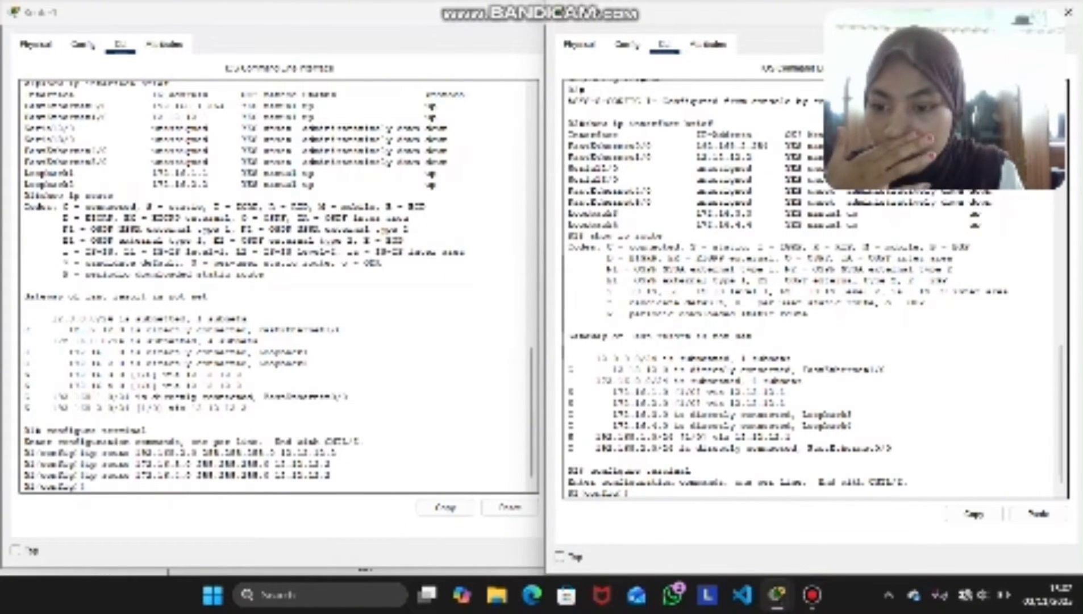
Reuse Router1's first ip route command on Router2 to add a static route to 192.168.1.0 255.255.255.0 through next hop 12.12.12.1
left_click_drag(338, 453, 85, 452)
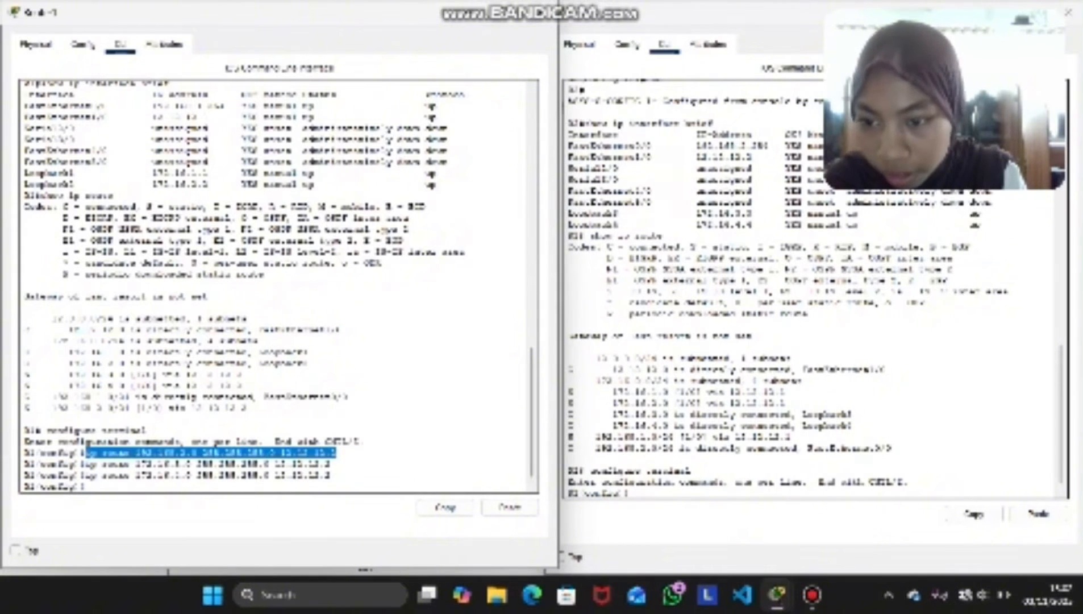
left_click(445, 508)
left_click(643, 493)
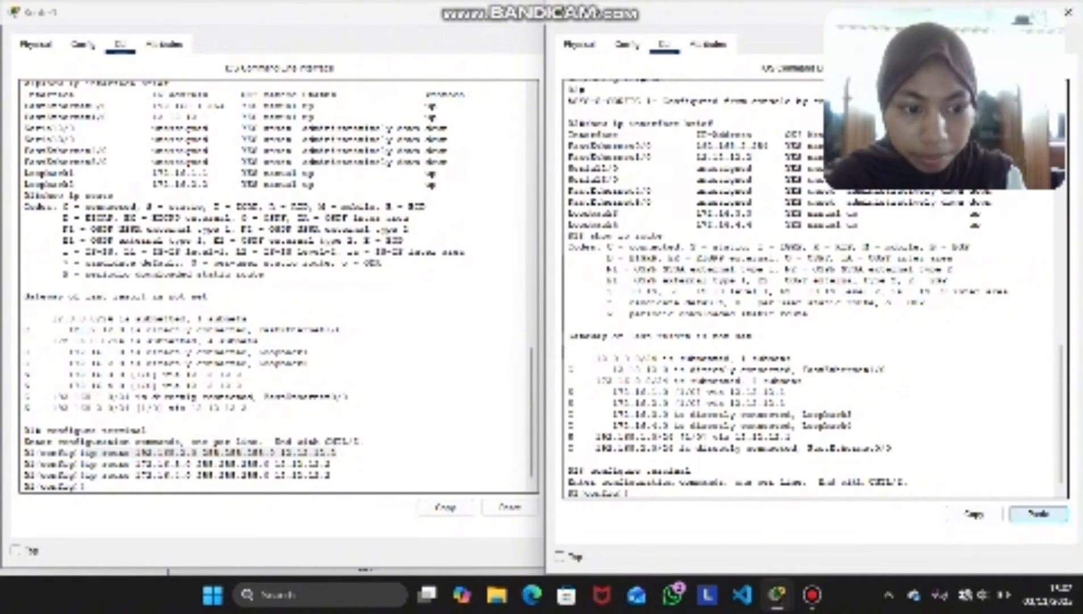
left_click(1038, 513)
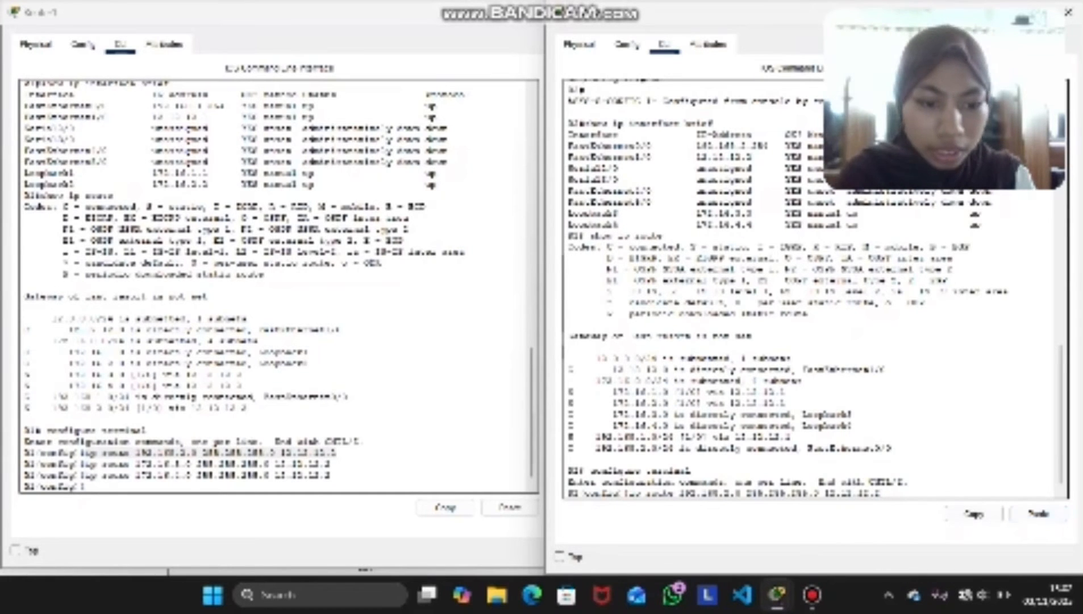
key("Left")
key("Left")
key("Left")
key("Left")
key("Left")
key("Left")
key("Left")
key("Left")
key("Left")
key("Left")
key("Left")
key("Left")
key("Left")
key("Left")
key("Left")
key("Left")
key("Left")
key("Left")
key("Left")
key("Left")
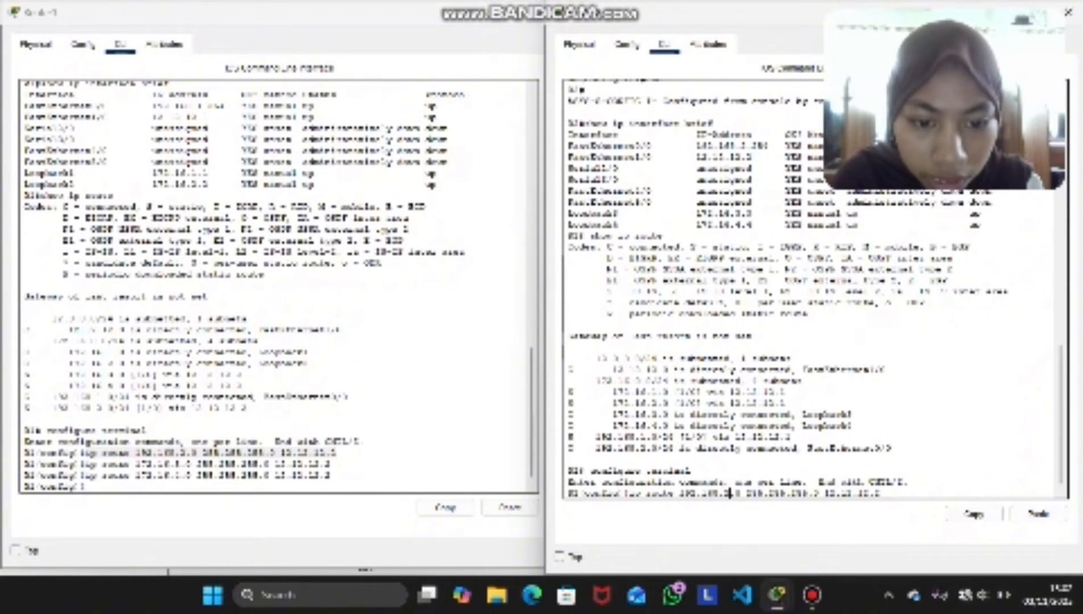
key("BackSpace")
type("1")
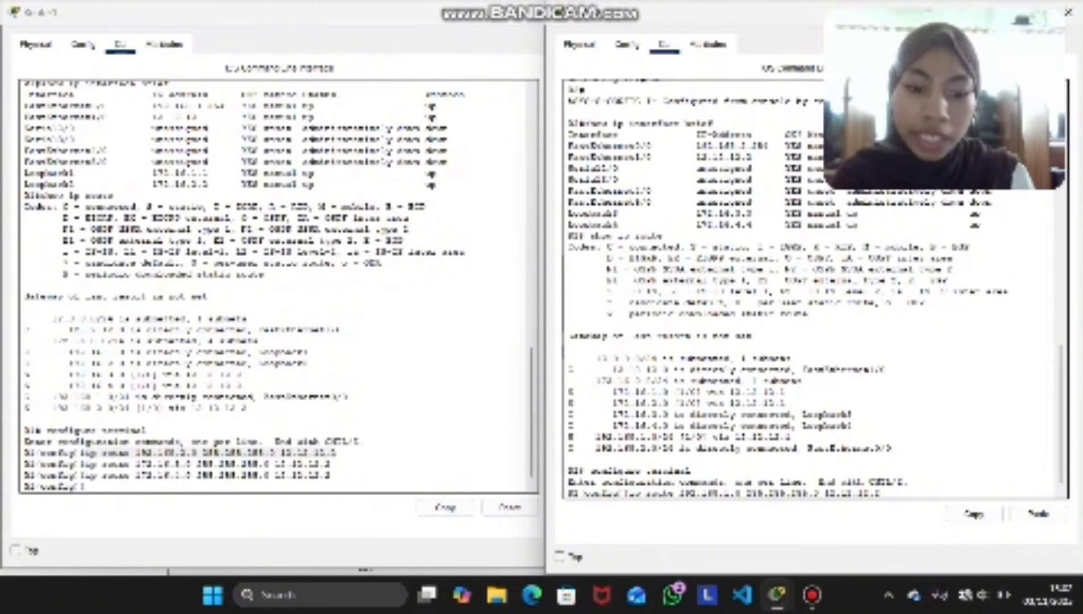
key("Right")
key("Right")
key("Right")
key("Right")
key("Right")
key("Right")
key("Right")
key("Right")
key("Right")
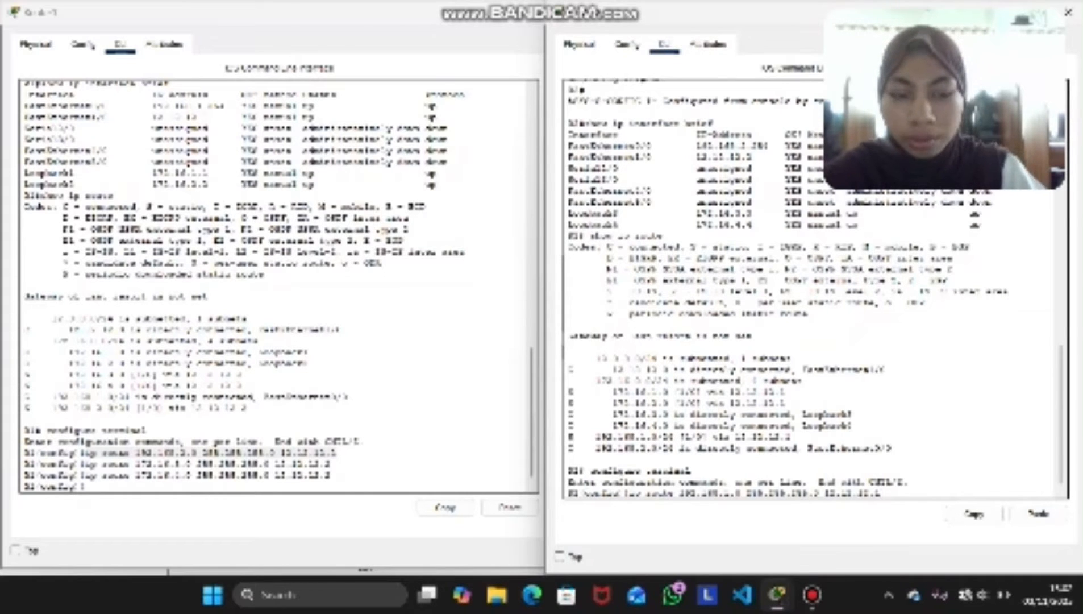
key("Return")
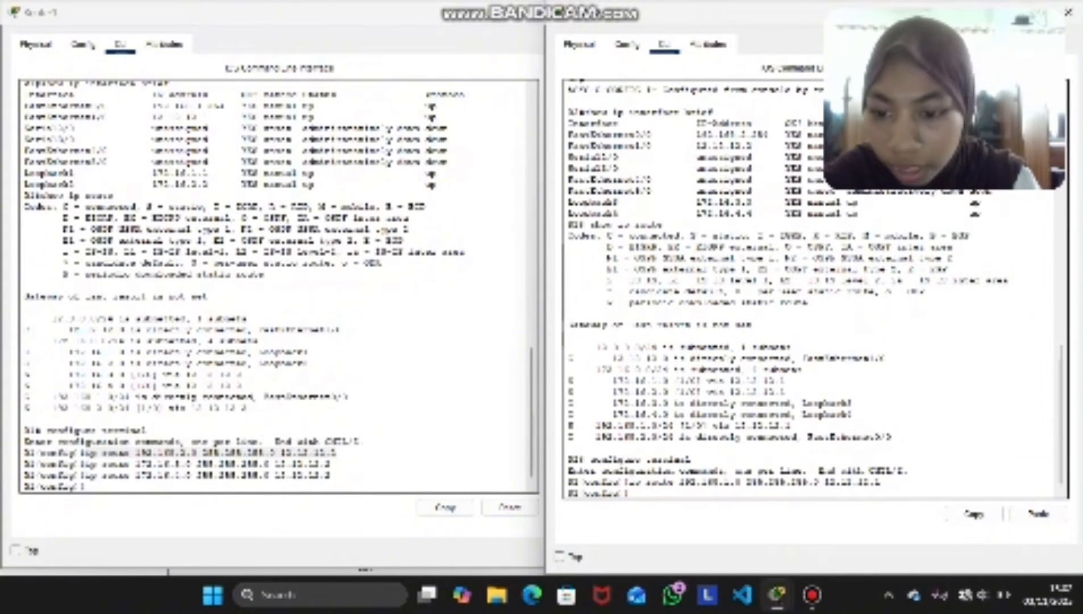
Copy Router1's 172.16.3.0 route command into Router2 and adapt it to route 172.16.1.0 255.255.255.0 through 12.12.12.1
left_click_drag(331, 463, 85, 463)
left_click(445, 507)
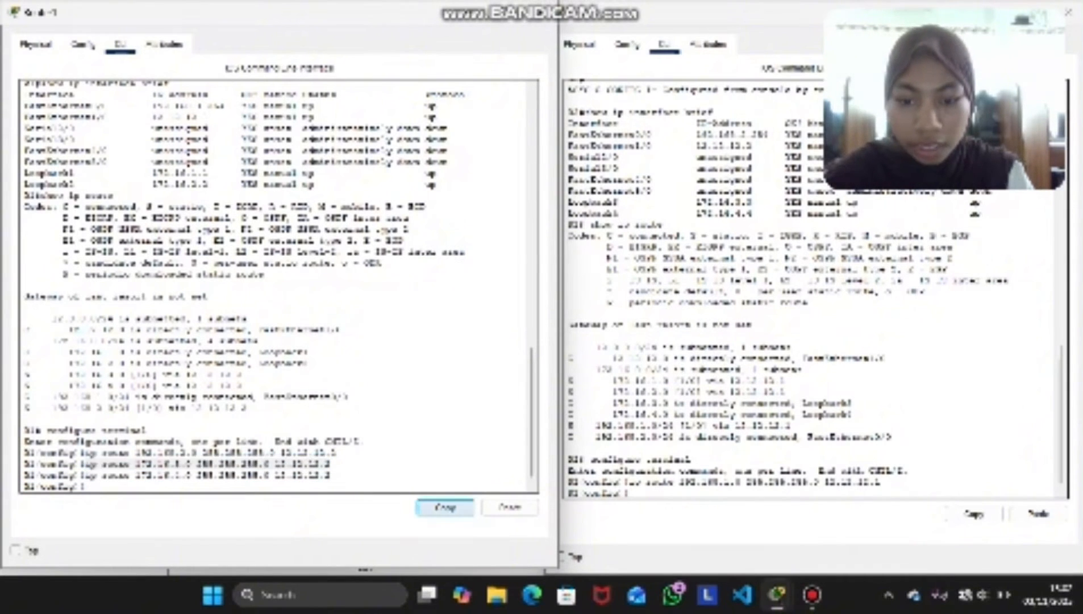
left_click(642, 493)
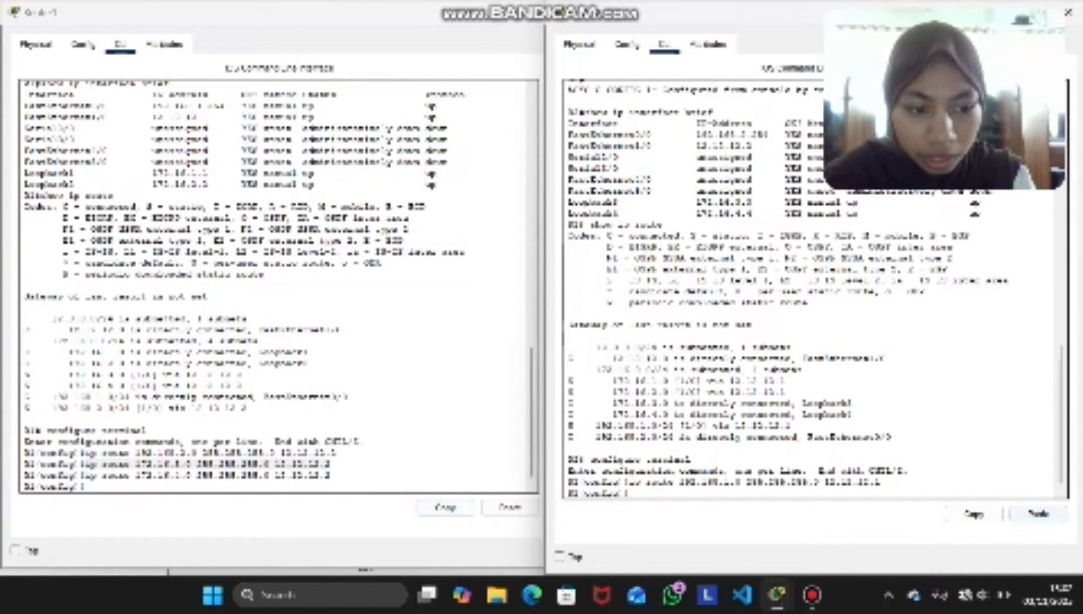
left_click(1039, 513)
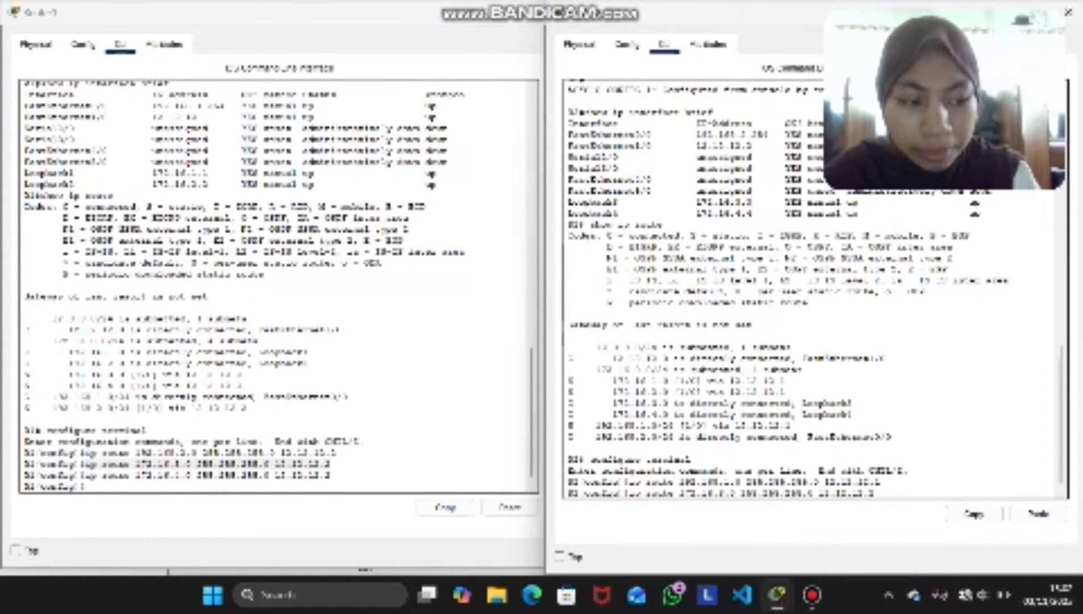
key("BackSpace")
key("BackSpace")
type("1.")
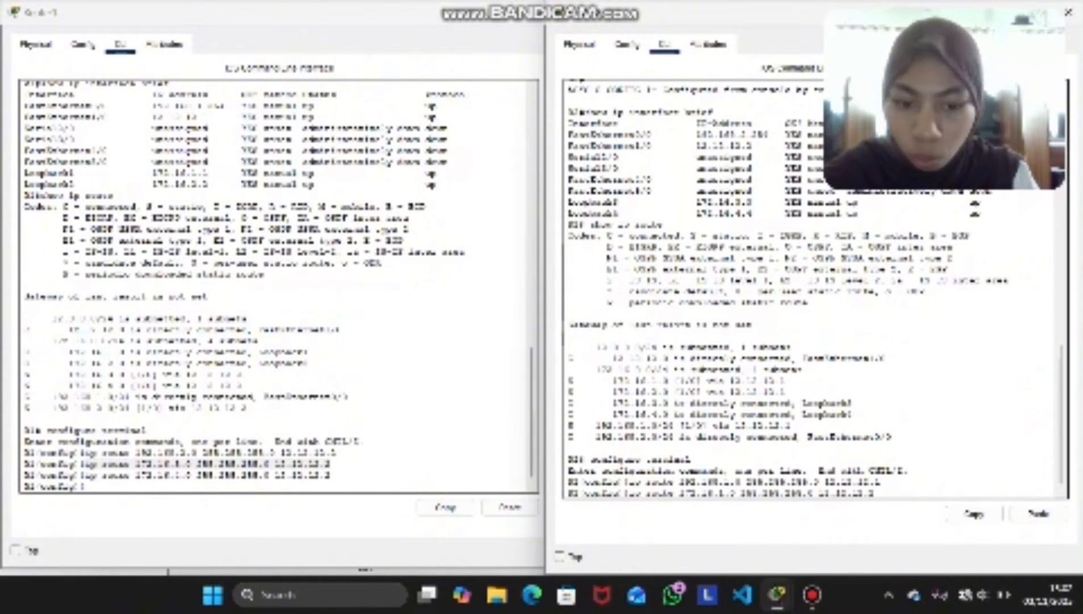
key("Right")
key("Right")
key("Right")
key("Right")
key("Right")
key("Right")
key("Right")
key("Right")
key("Right")
key("Right")
key("Right")
key("Right")
key("Right")
key("Right")
key("Right")
key("Right")
key("Right")
key("Right")
key("Right")
key("Right")
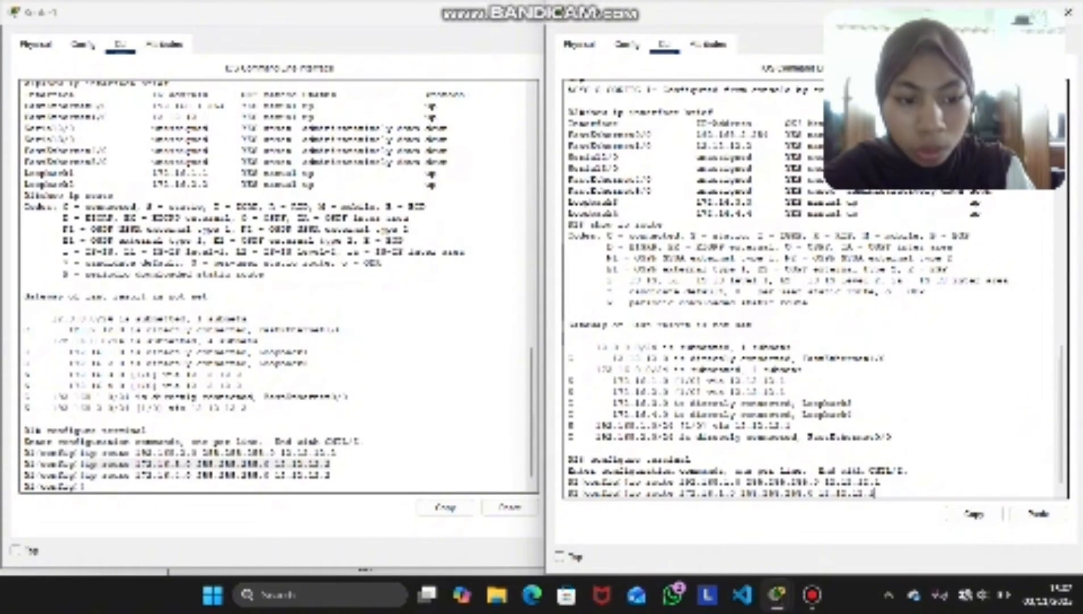
key("Return")
Reuse Router2's 172.16.1.0 route command to add a static route to 172.16.2.0 255.255.255.0 through 12.12.12.1
left_click_drag(875, 482, 634, 482)
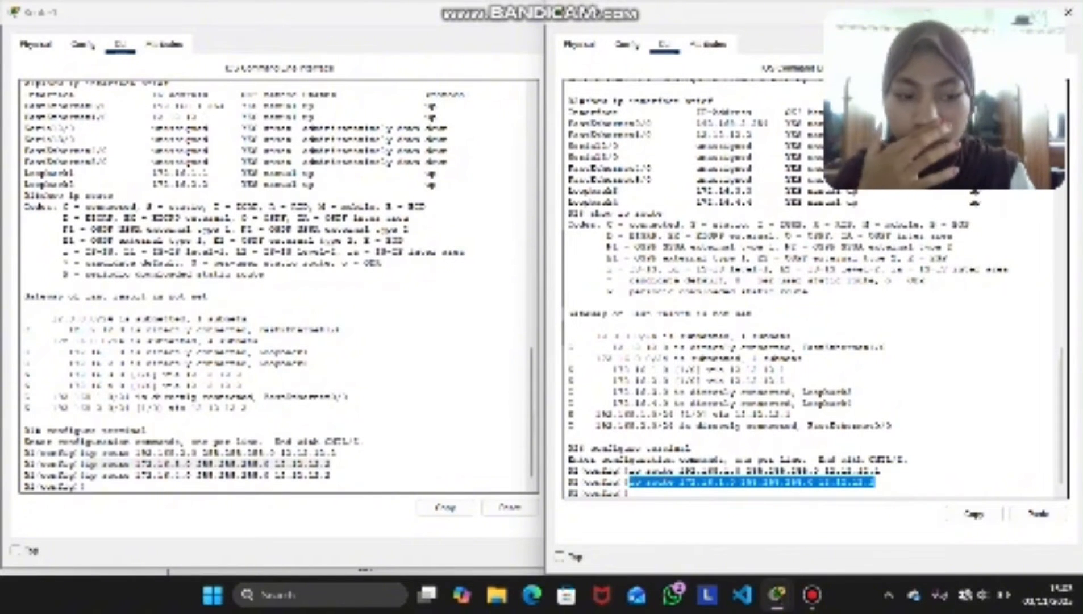
left_click(974, 514)
left_click(653, 493)
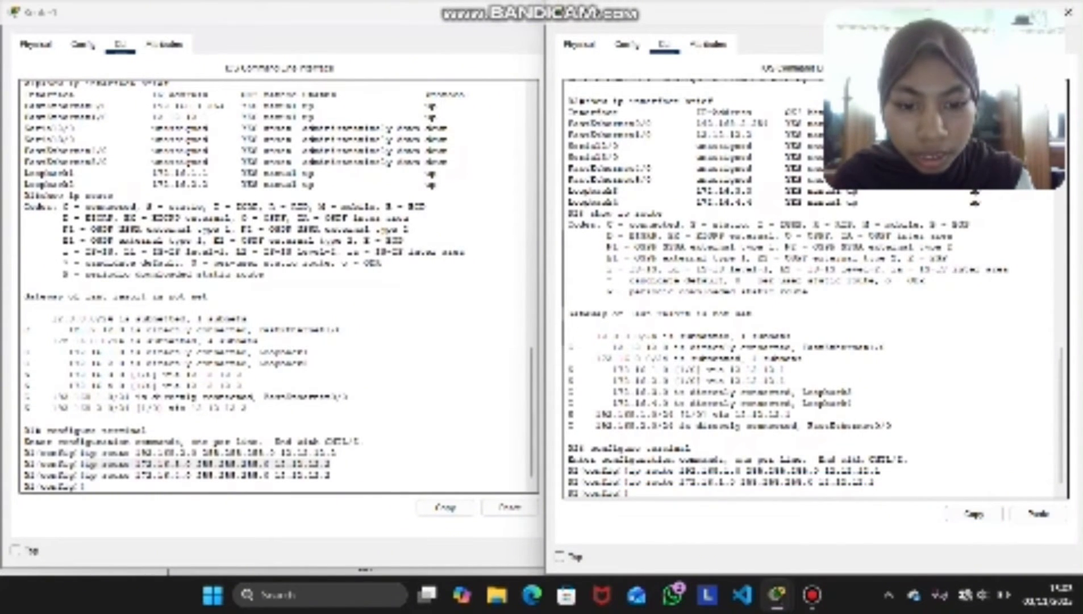
left_click(1058, 515)
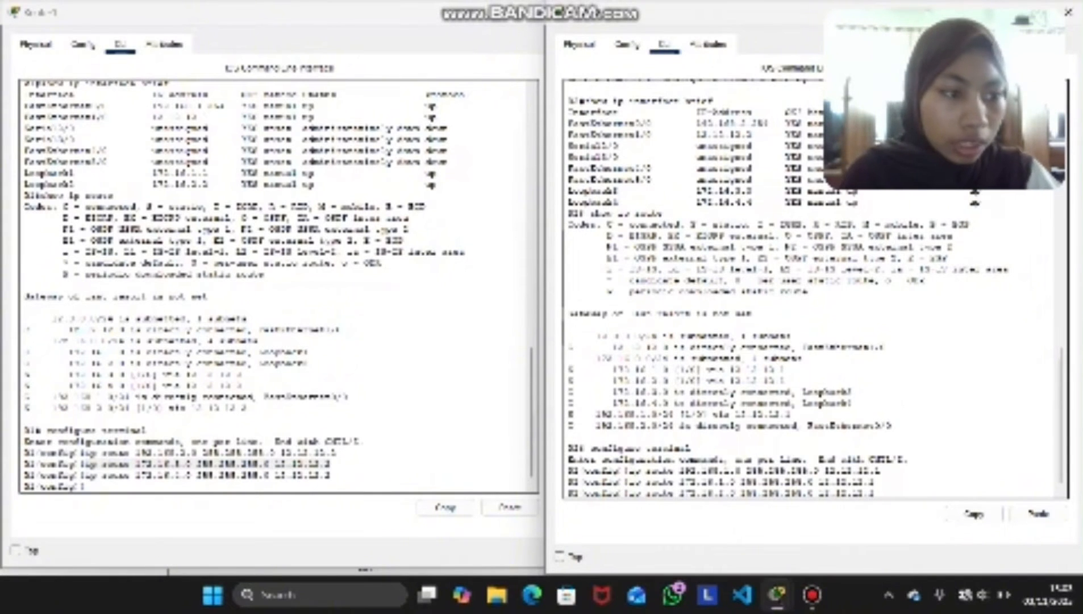
key("Return")
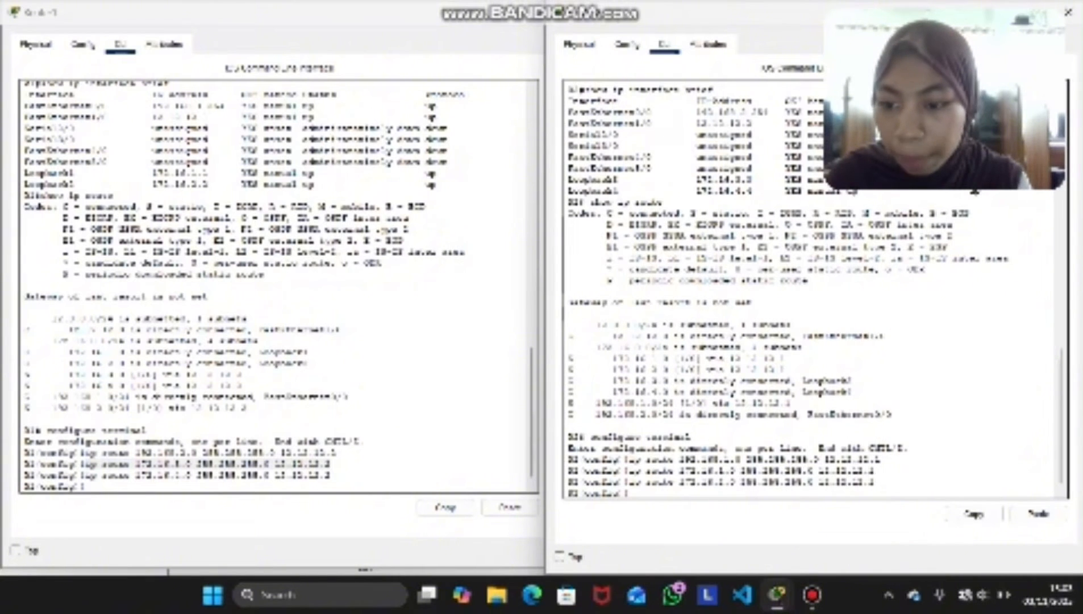
Exit global configuration mode on Router1 and check its static routes with show ip route
left_click(91, 487)
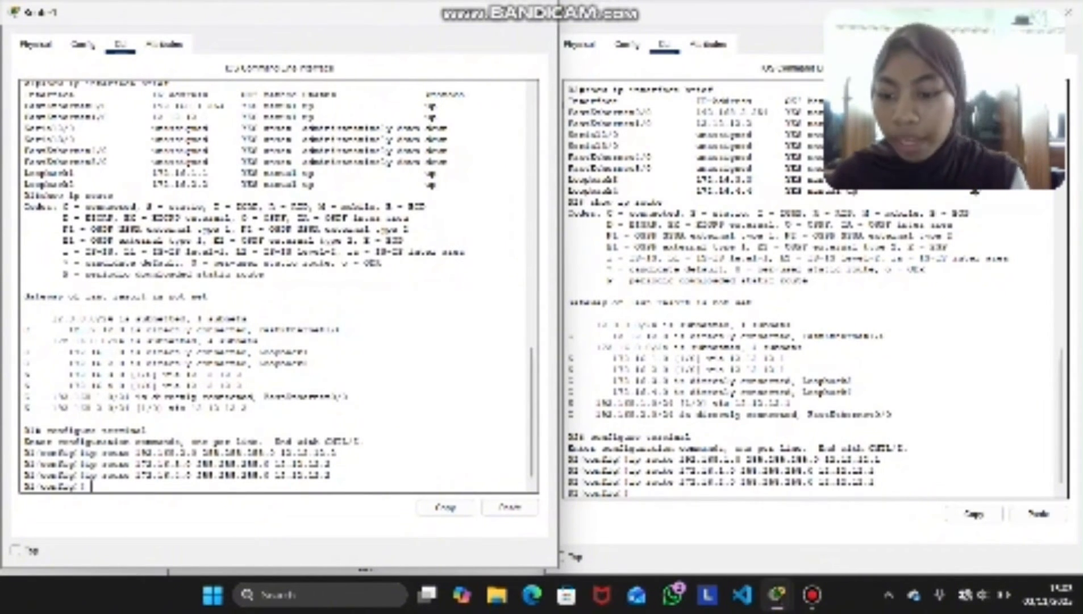
type("exit")
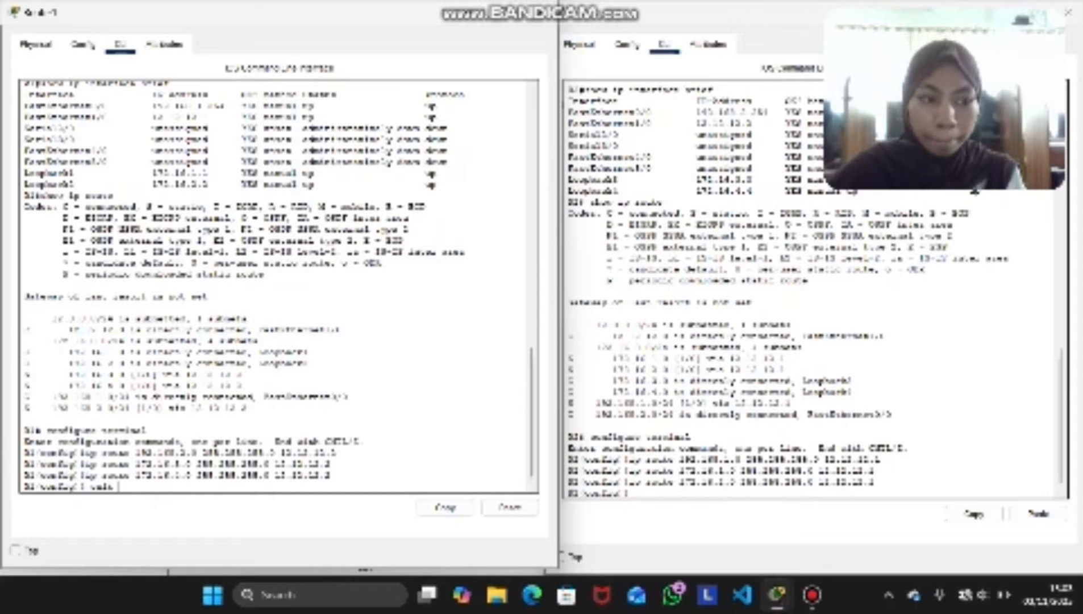
key("Return")
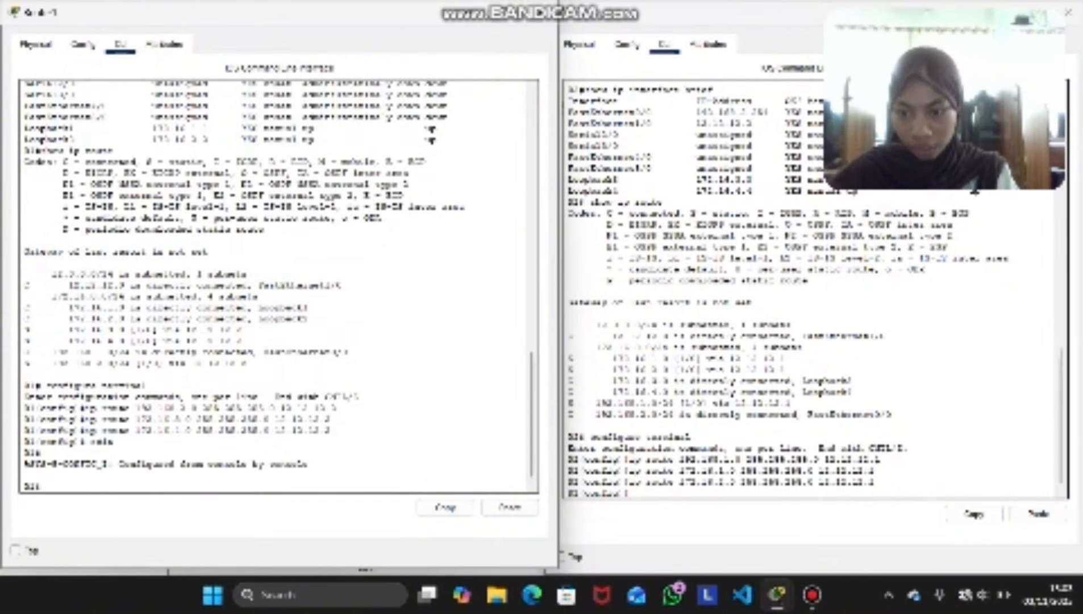
type("show ")
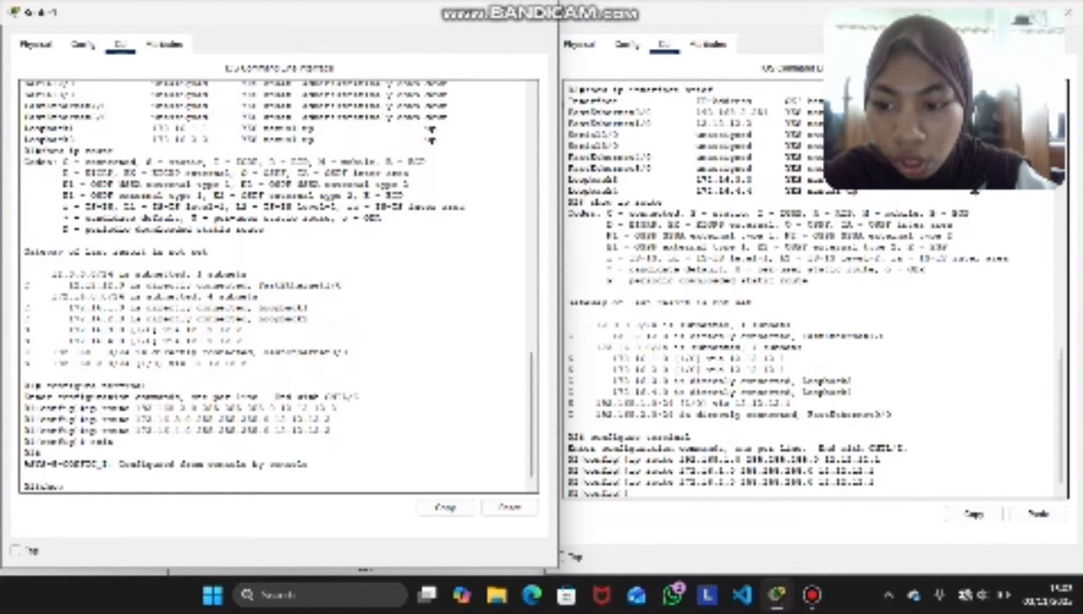
type("ip")
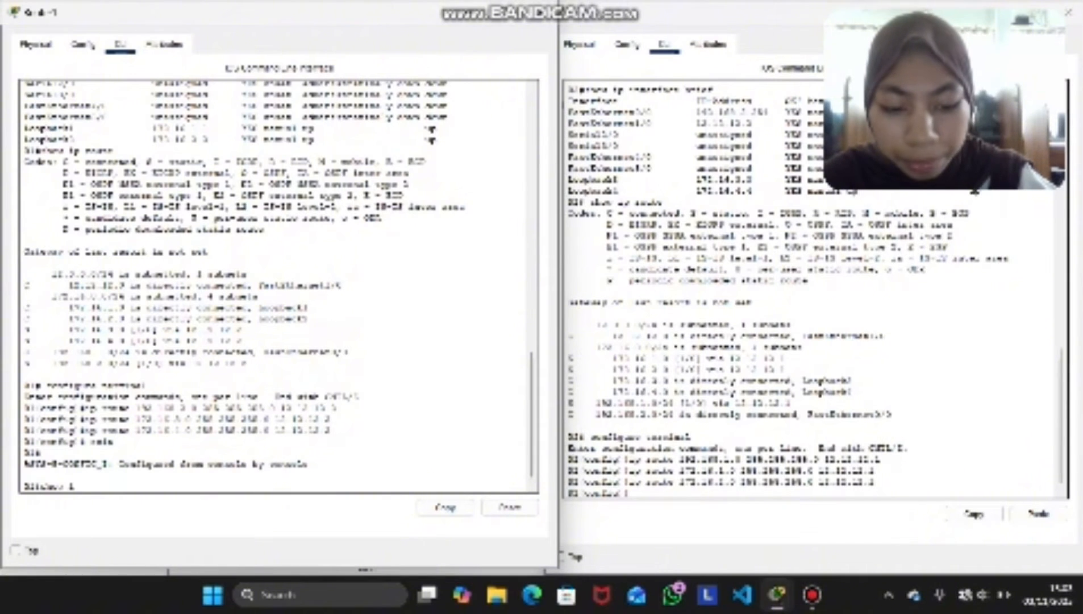
type(" route")
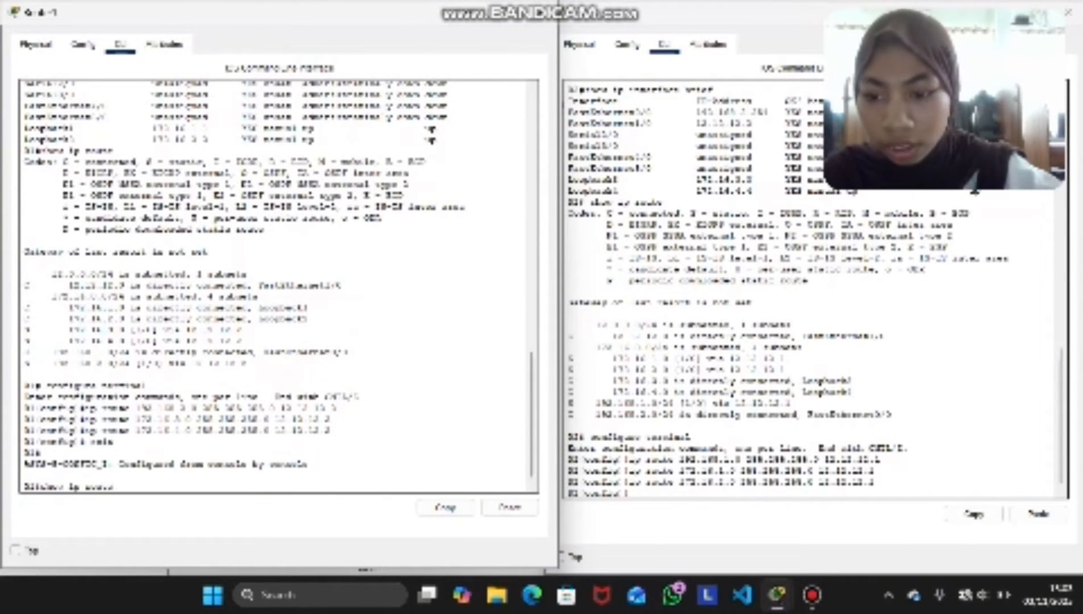
key("BackSpace")
key("BackSpace")
type("te")
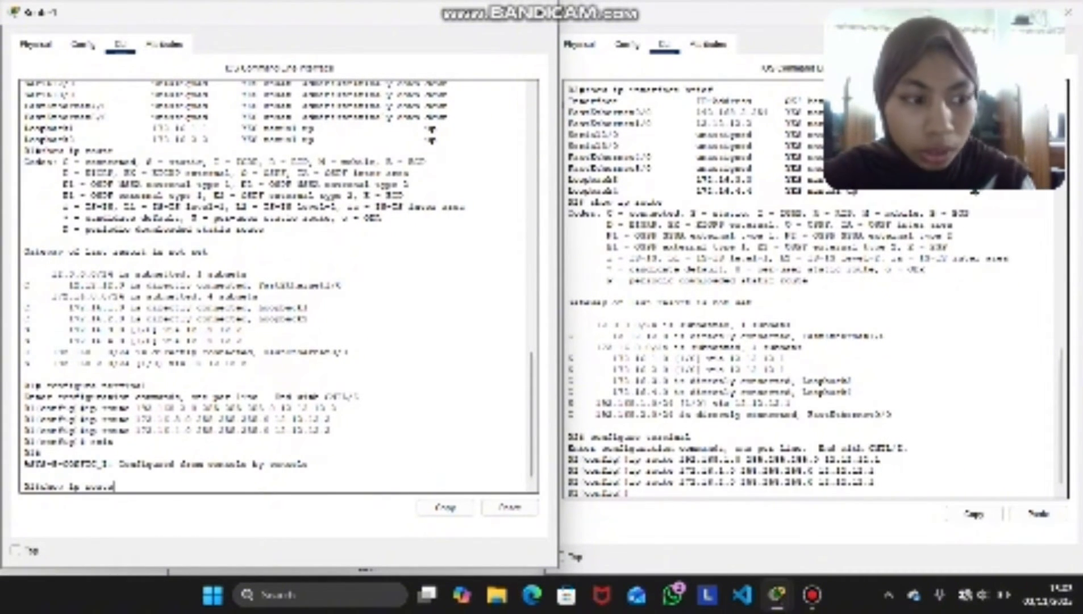
key("Return")
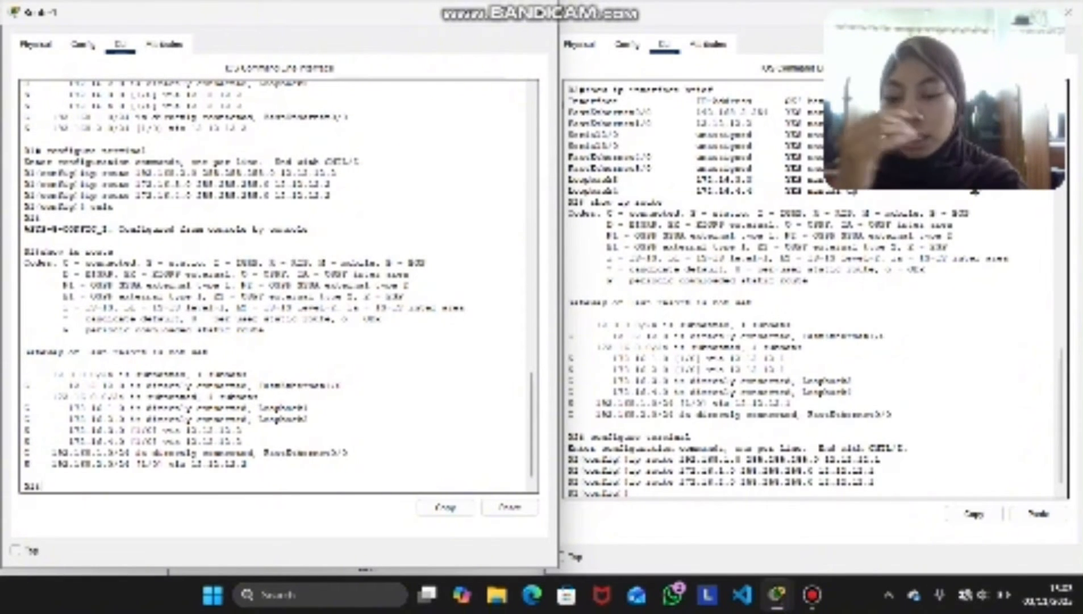
left_click_drag(40, 464, 29, 442)
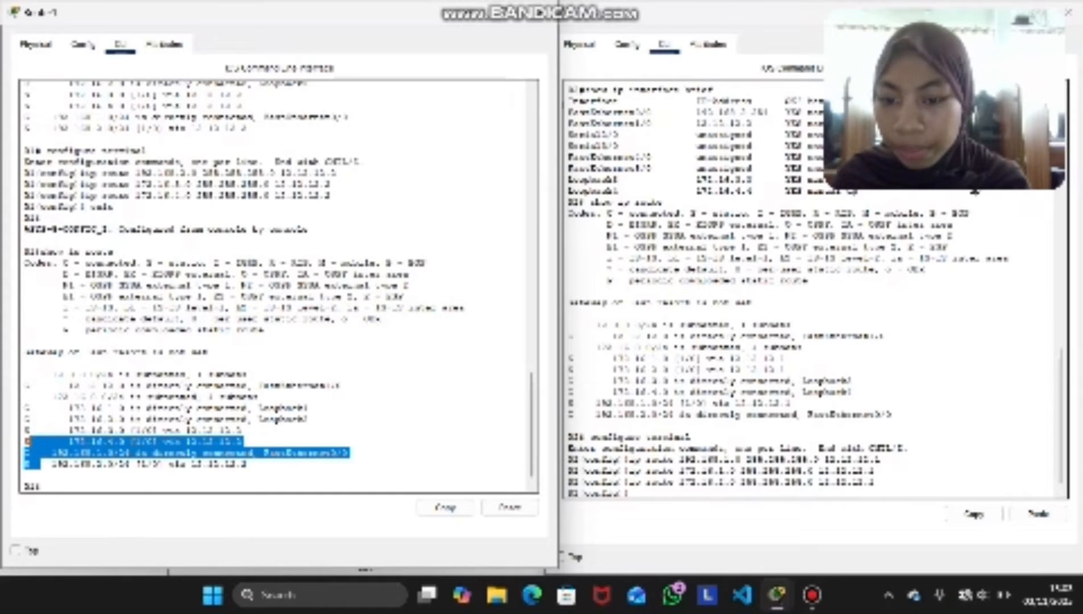
Exit global configuration mode on Router2 and examine its static and connected routes with show ip route
left_click(643, 492)
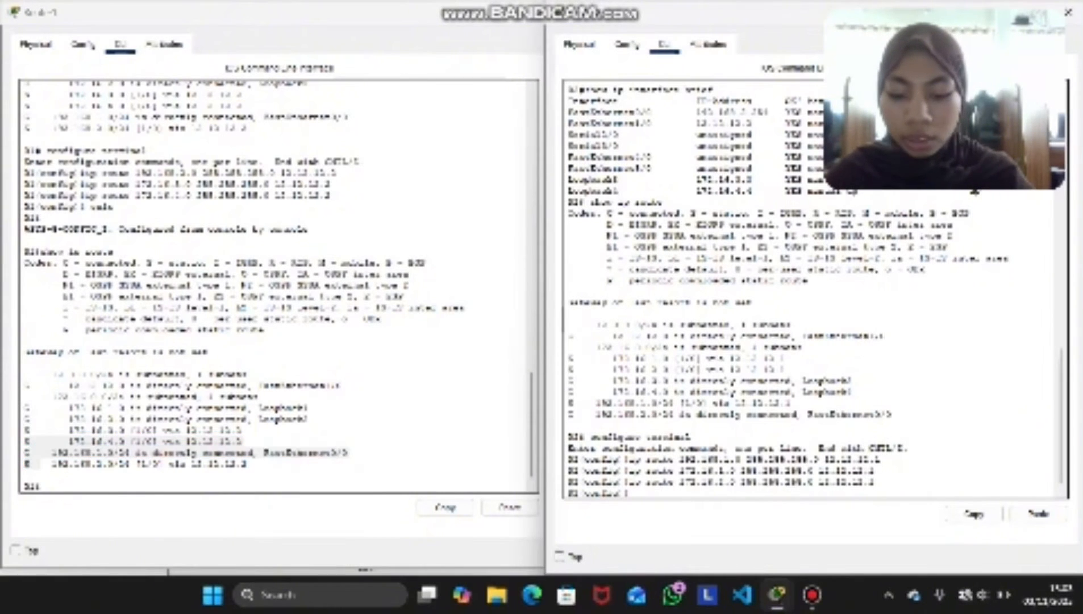
type("exit")
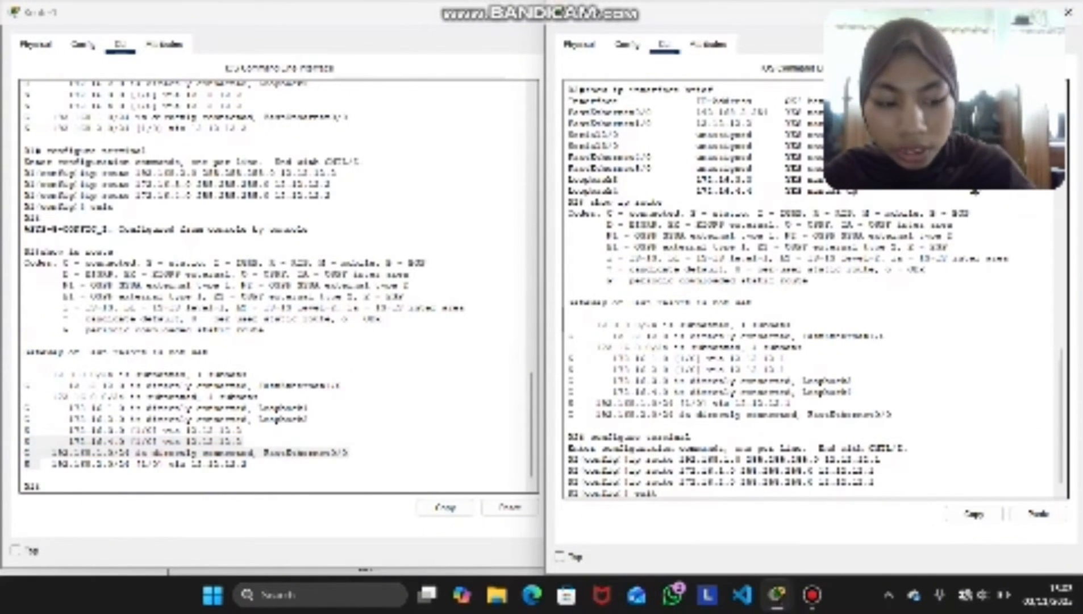
key("Return")
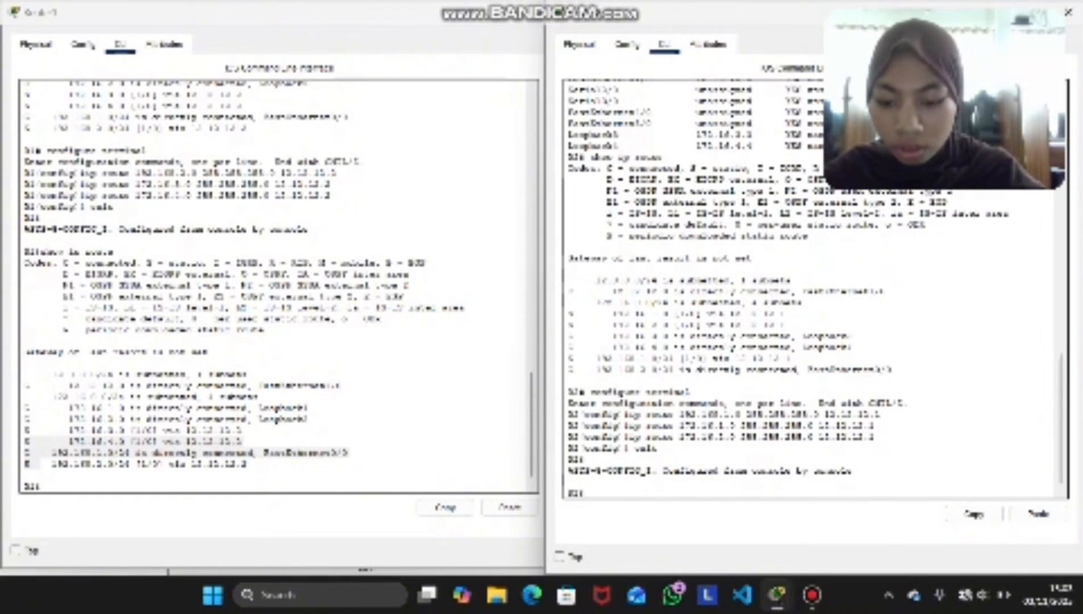
type("show")
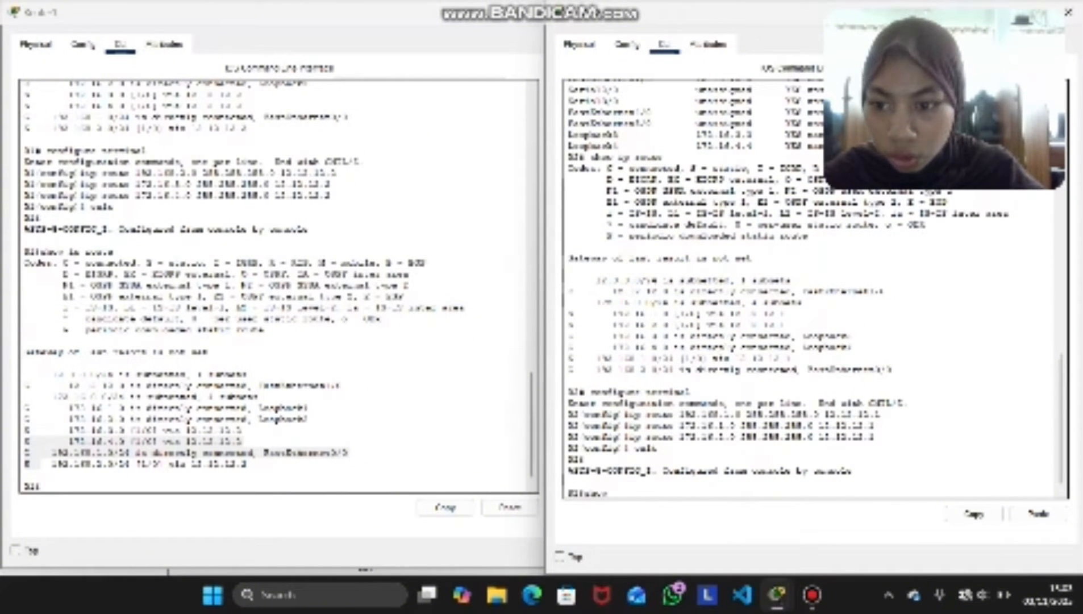
type(" ip")
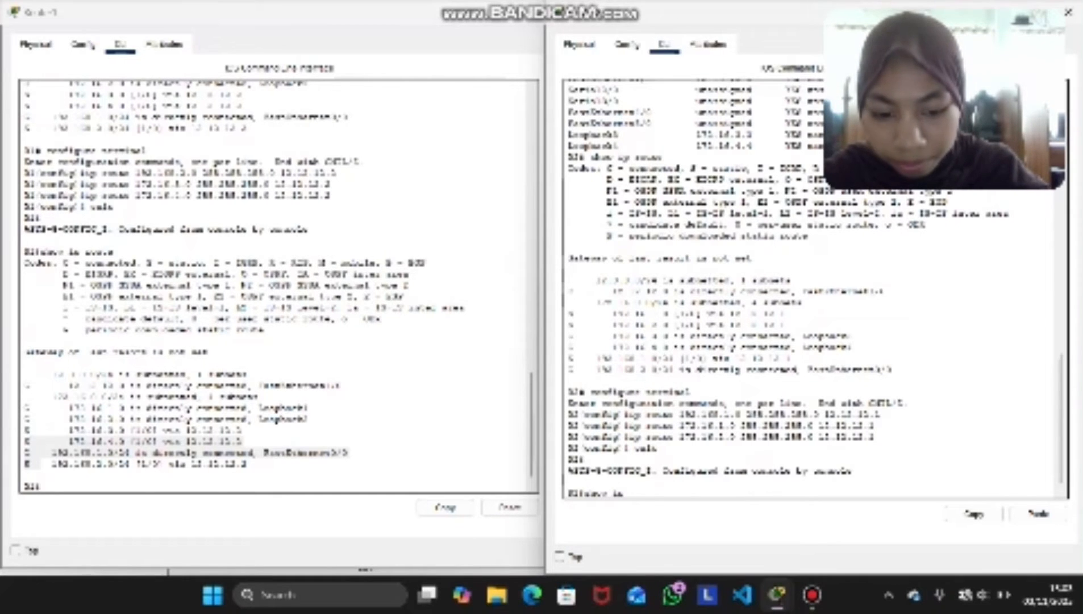
type(" route")
key("Return")
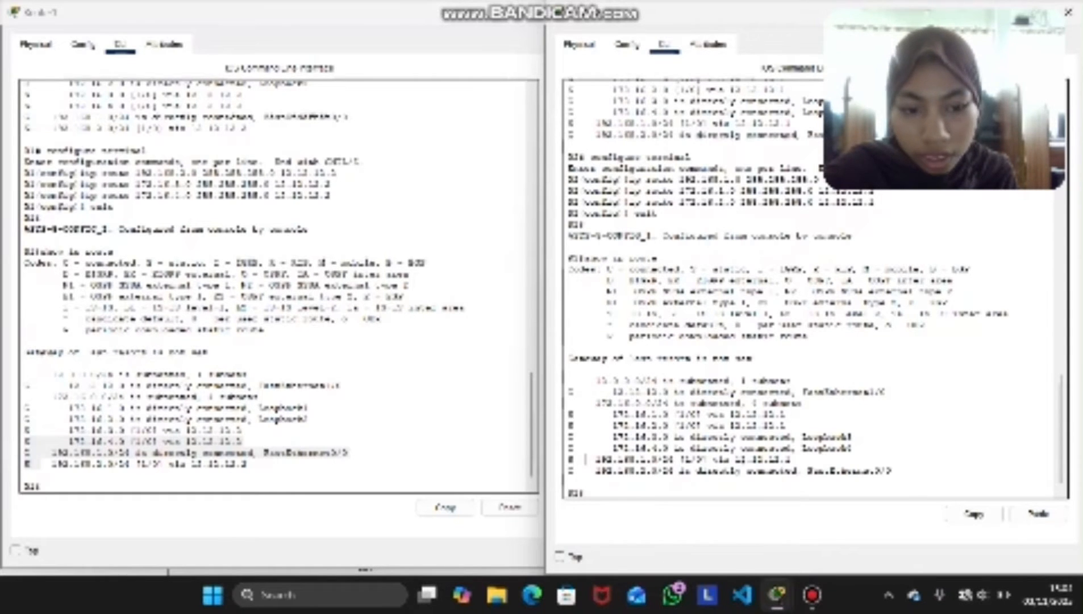
left_click_drag(569, 459, 584, 459)
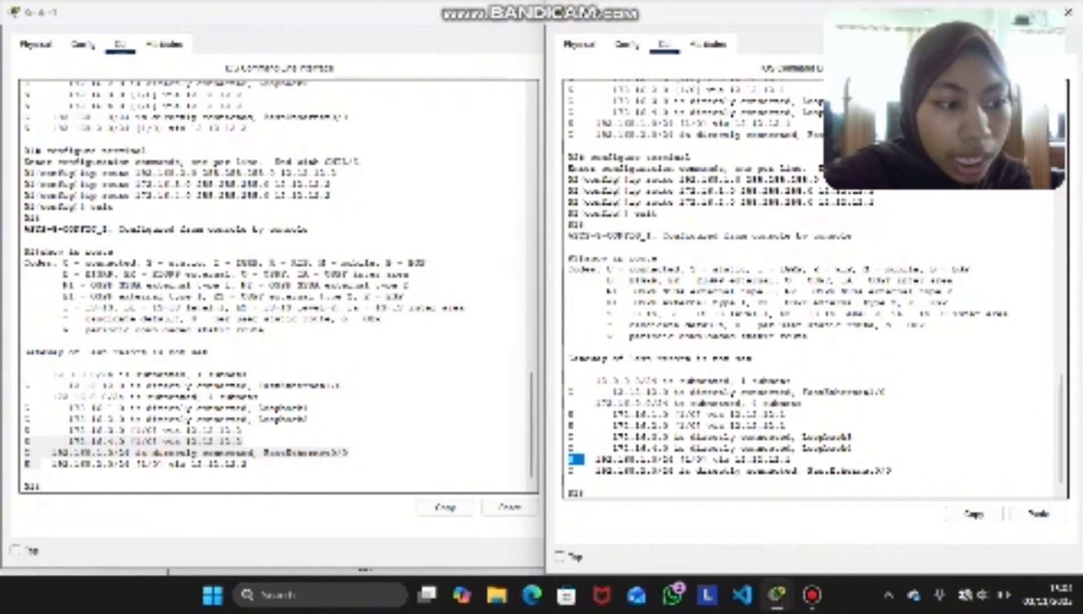
scroll(812, 290, "down", 1)
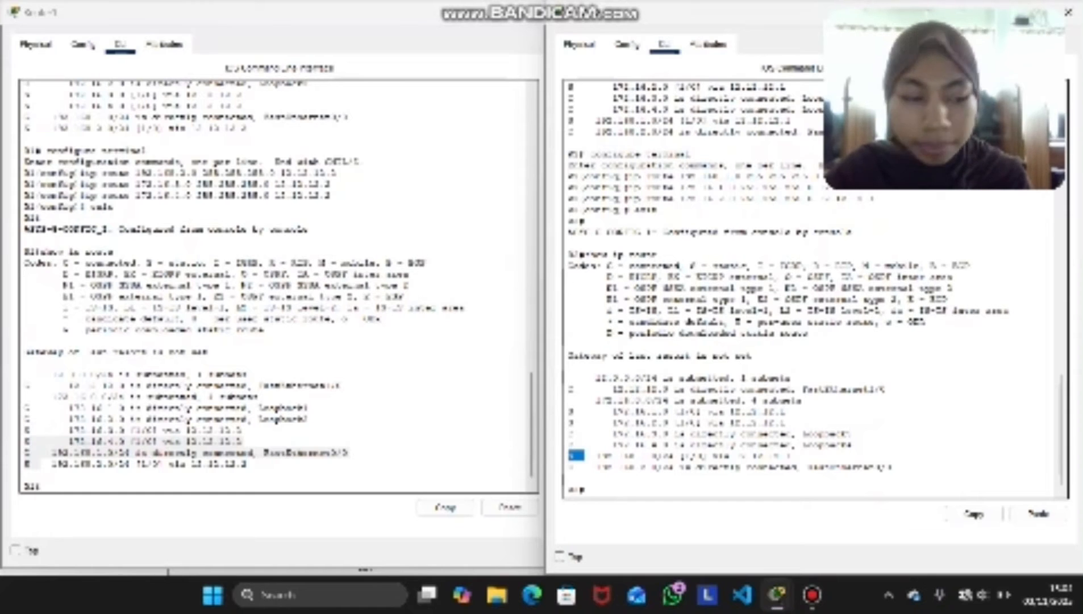
left_click(569, 367)
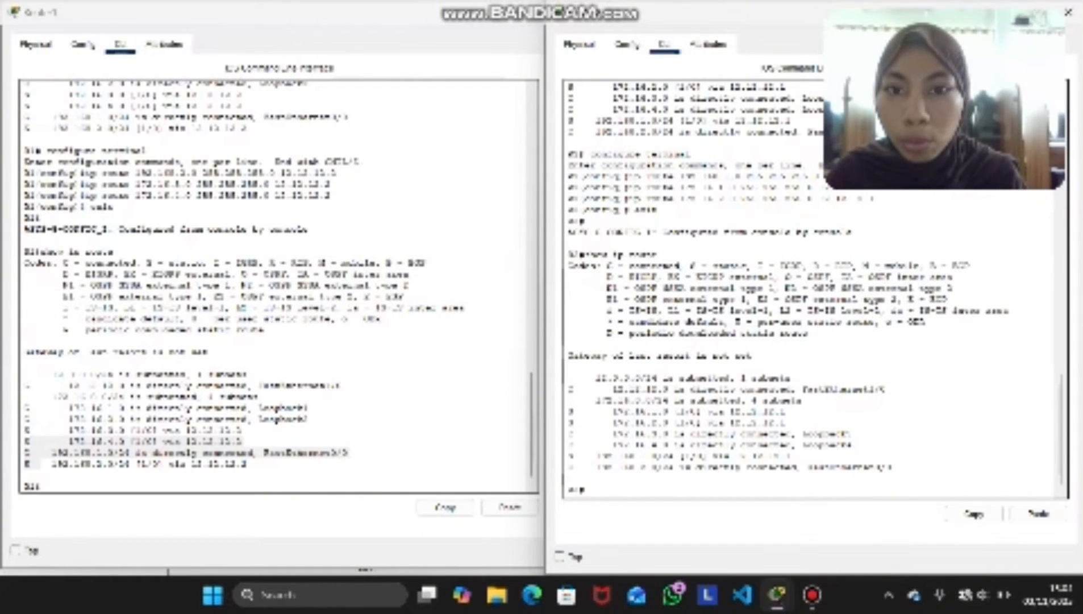
Close Router1's configuration window to get back to the network topology
left_click(533, 13)
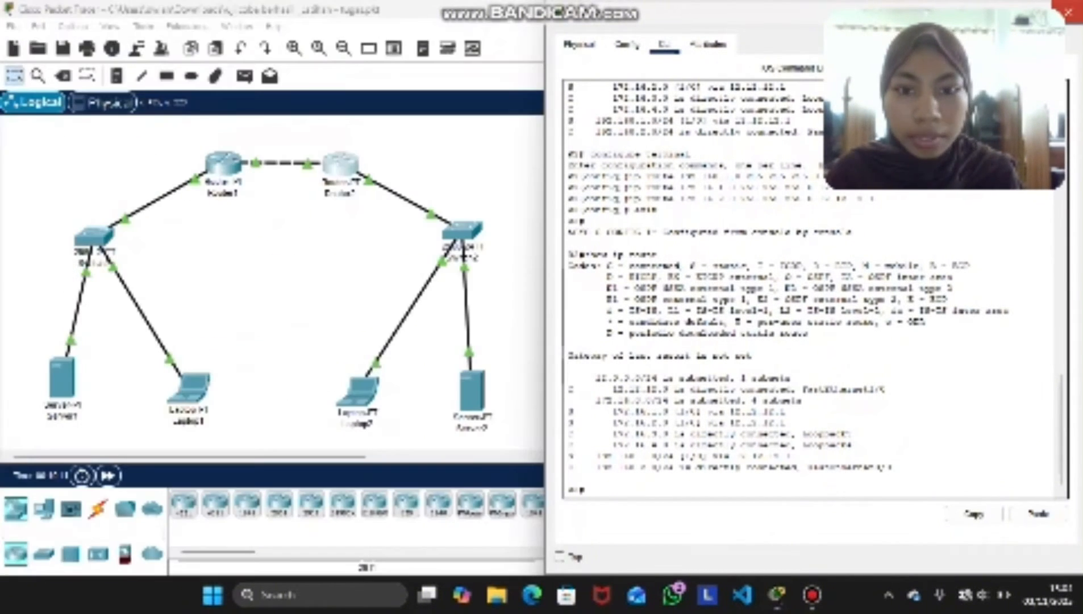
Close Router2's configuration window and open the Command Prompt on Laptop1
left_click(1068, 11)
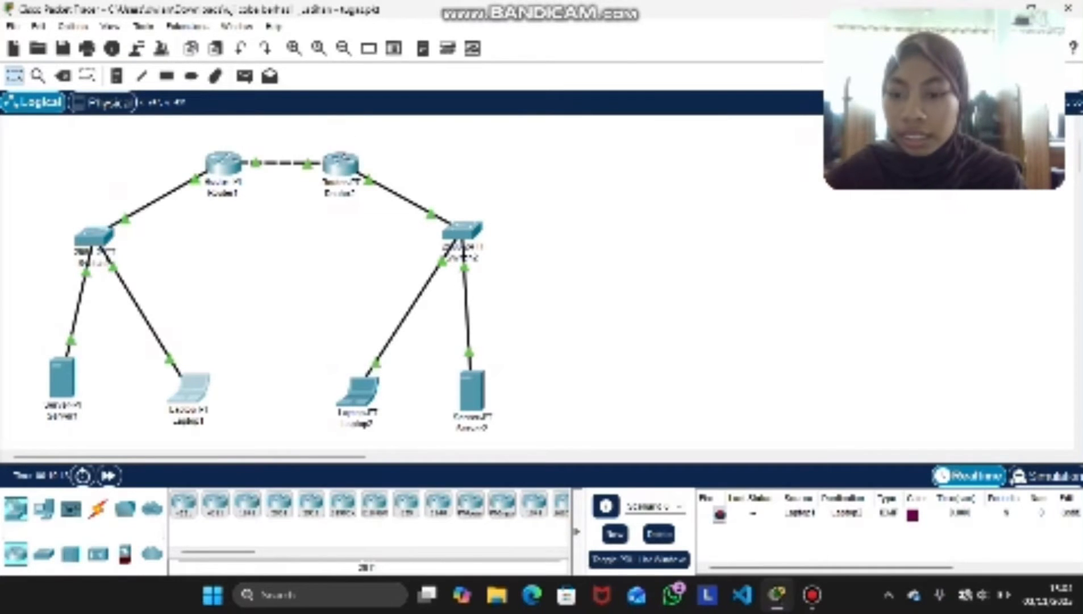
left_click(189, 389)
left_click(503, 51)
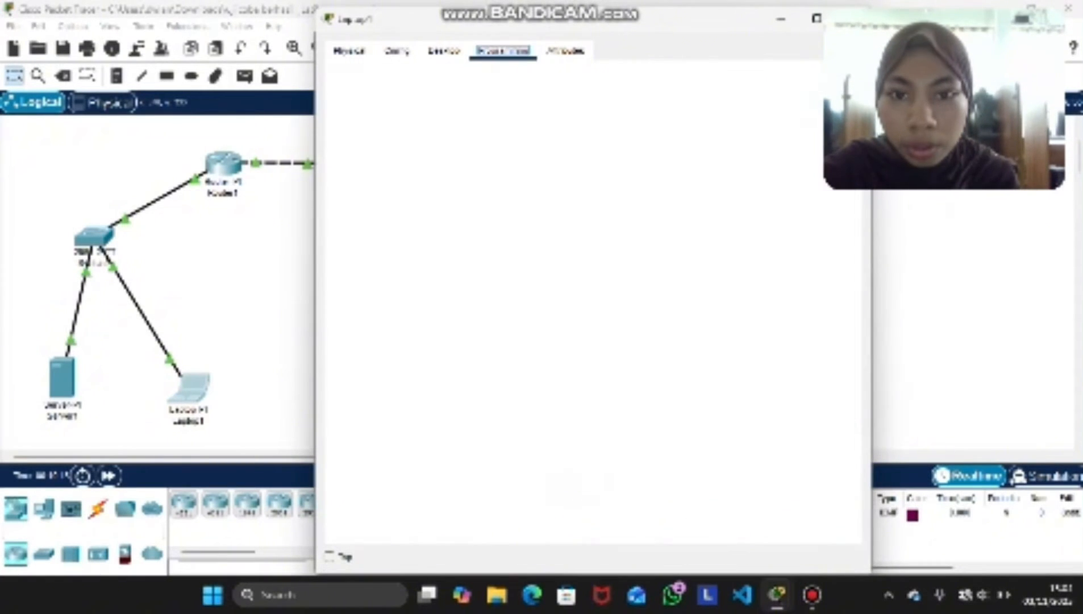
left_click(444, 51)
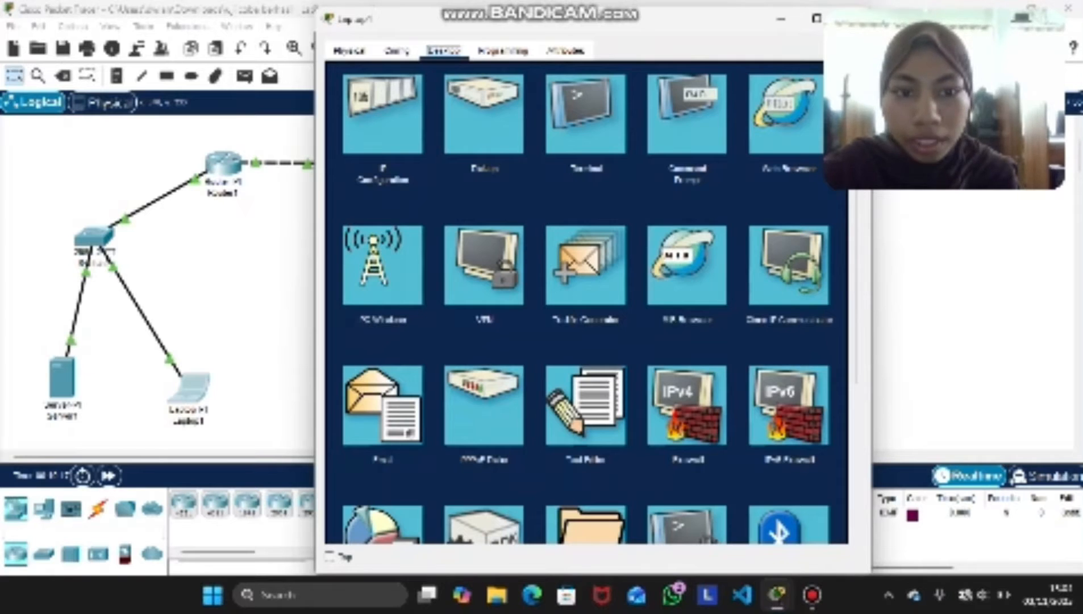
left_click(688, 111)
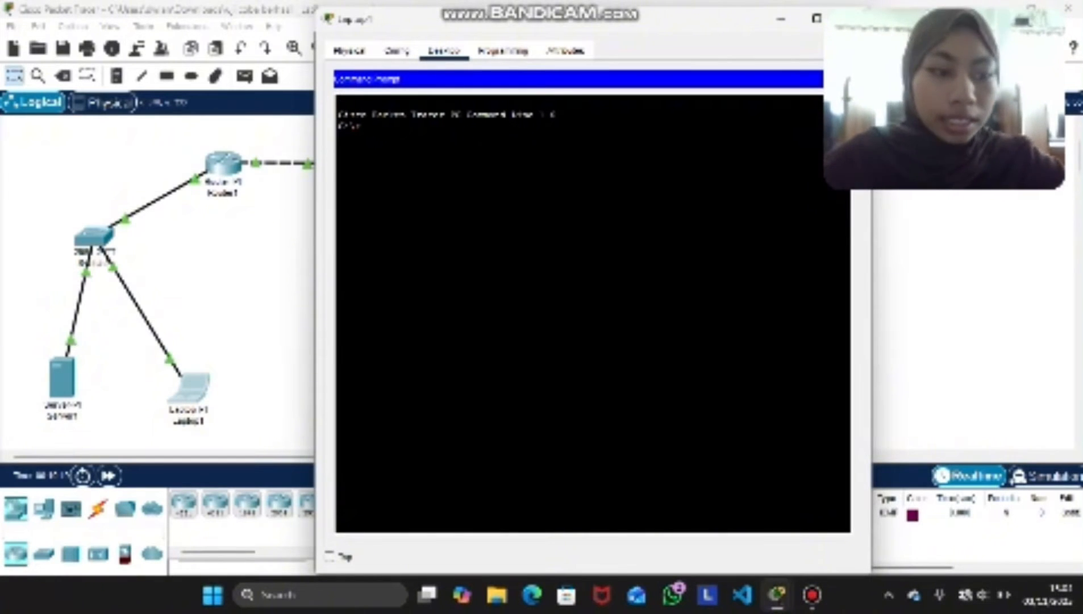
type("ping ")
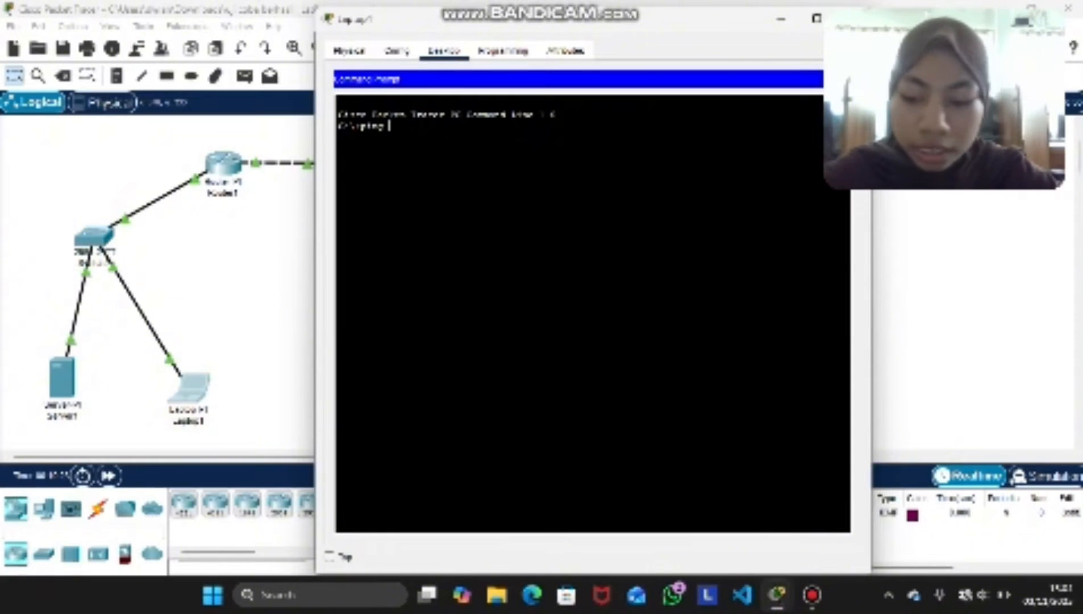
type("192.")
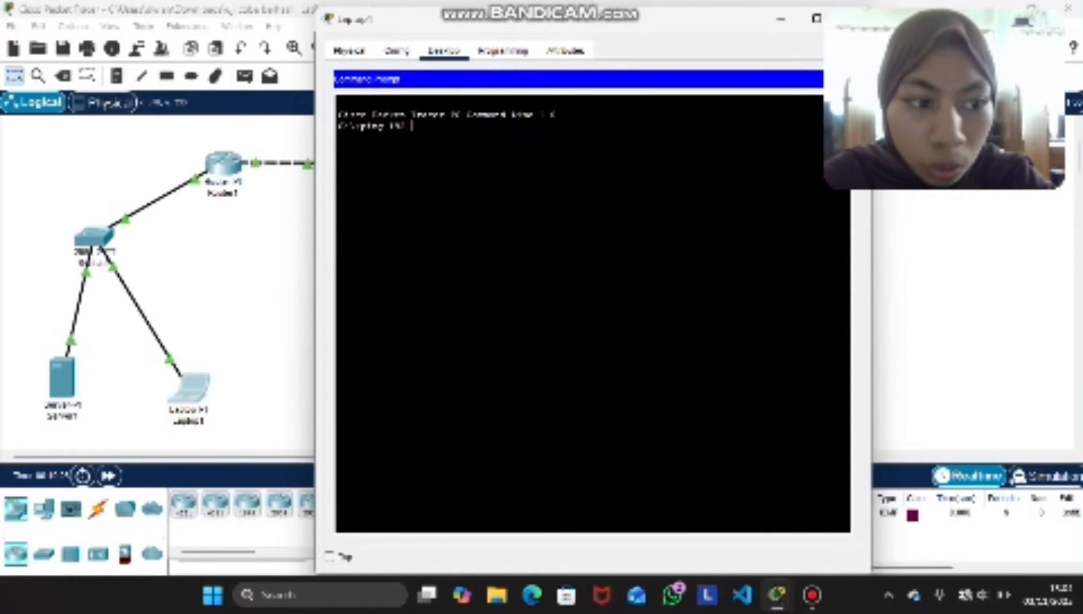
type("168.")
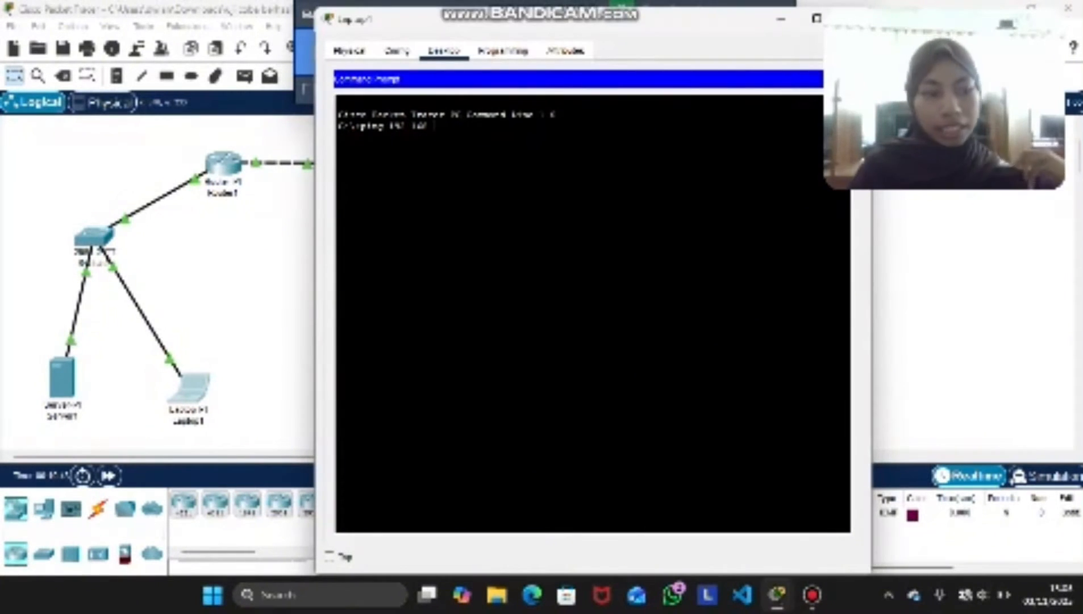
key("BackSpace")
key("BackSpace")
key("BackSpace")
key("BackSpace")
key("BackSpace")
key("BackSpace")
key("BackSpace")
key("BackSpace")
key("BackSpace")
key("BackSpace")
key("BackSpace")
key("BackSpace")
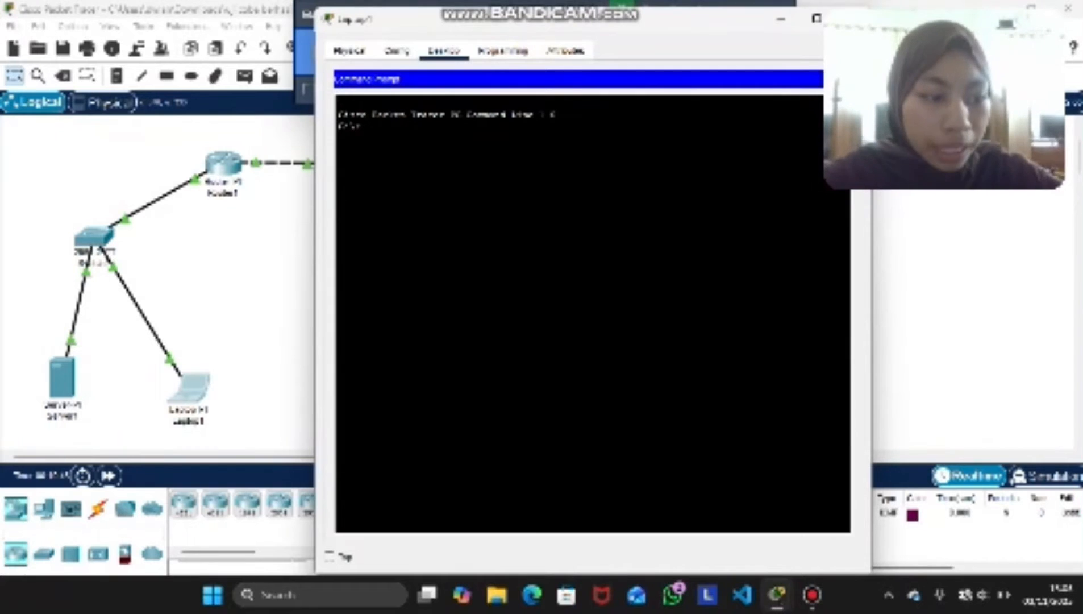
type("pin")
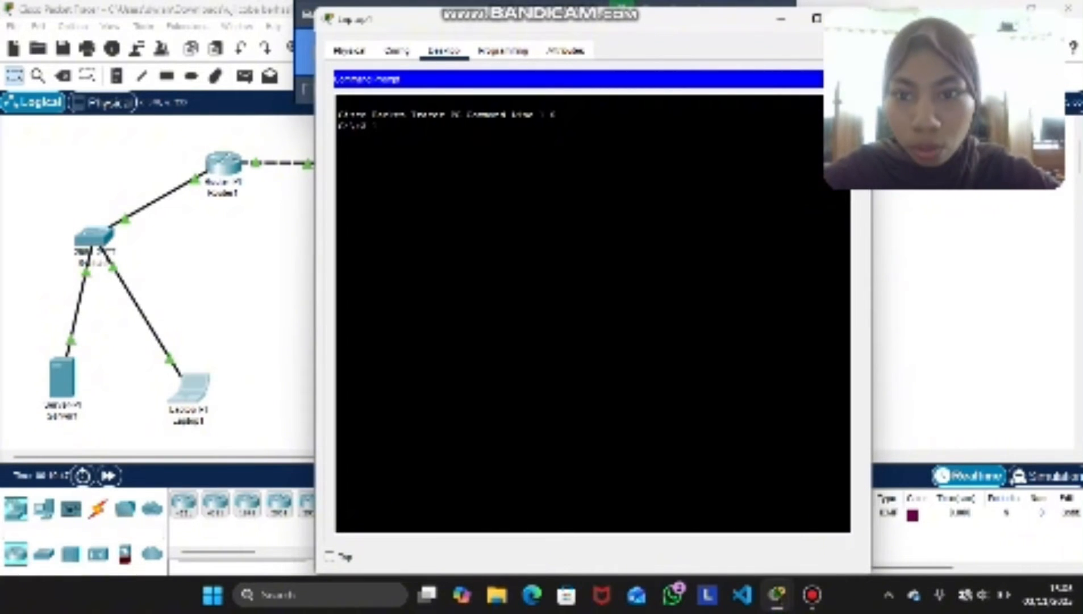
key("BackSpace")
key("BackSpace")
key("BackSpace")
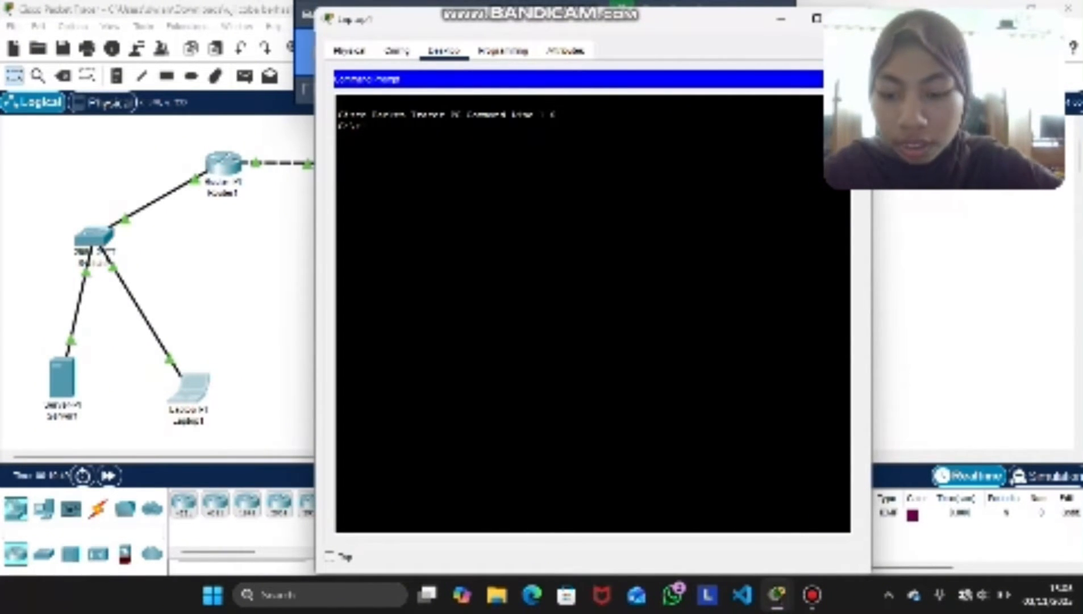
type("pin")
type(".168.3.1")
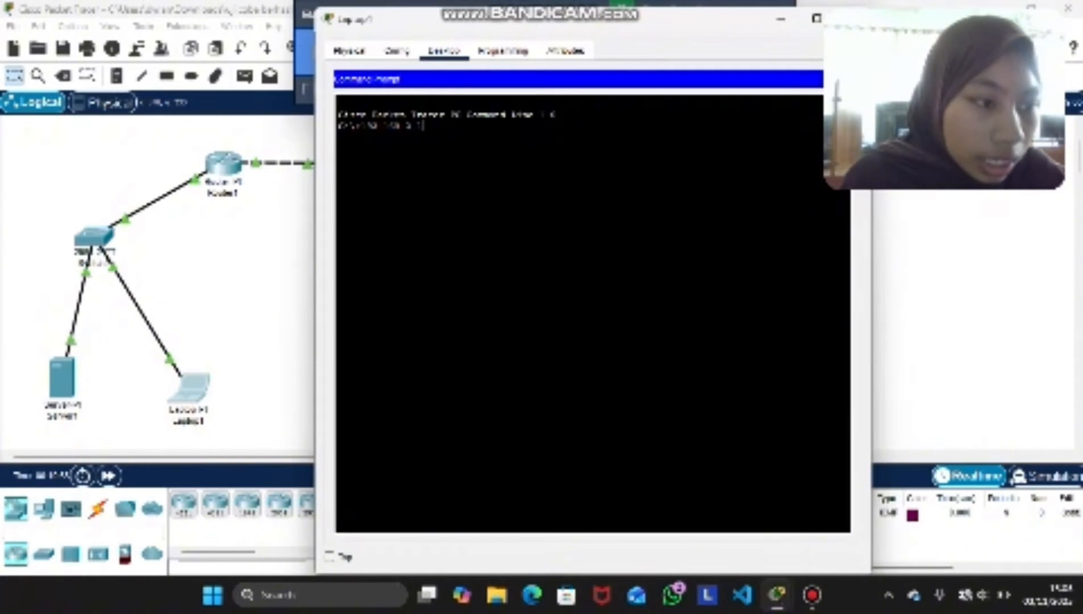
key("Return")
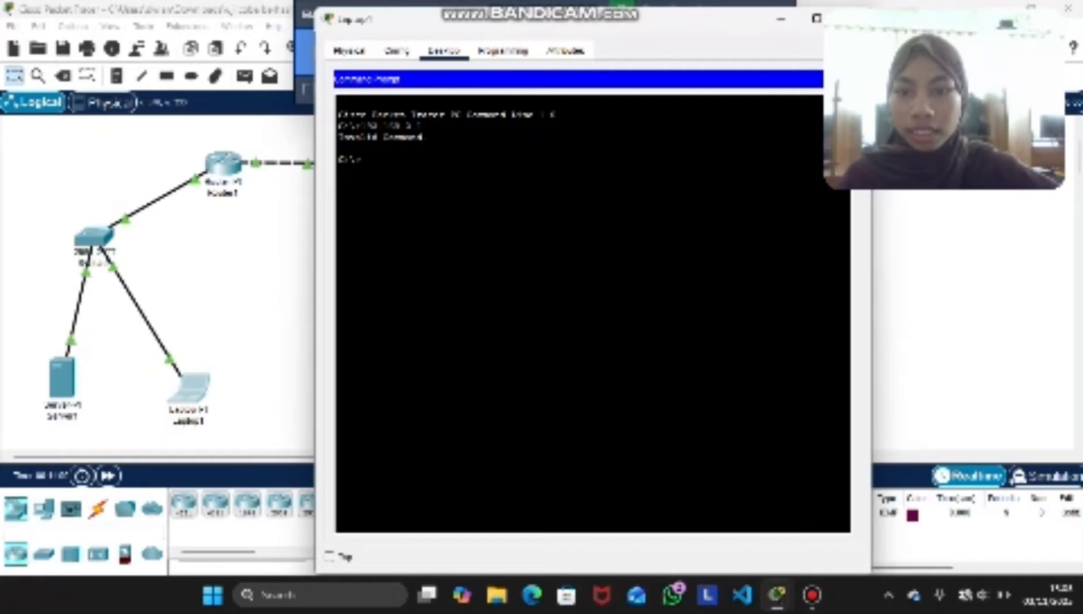
Ping 192.168.2.1 from Laptop1's Command Prompt to test connectivity across the two routers
type("ping")
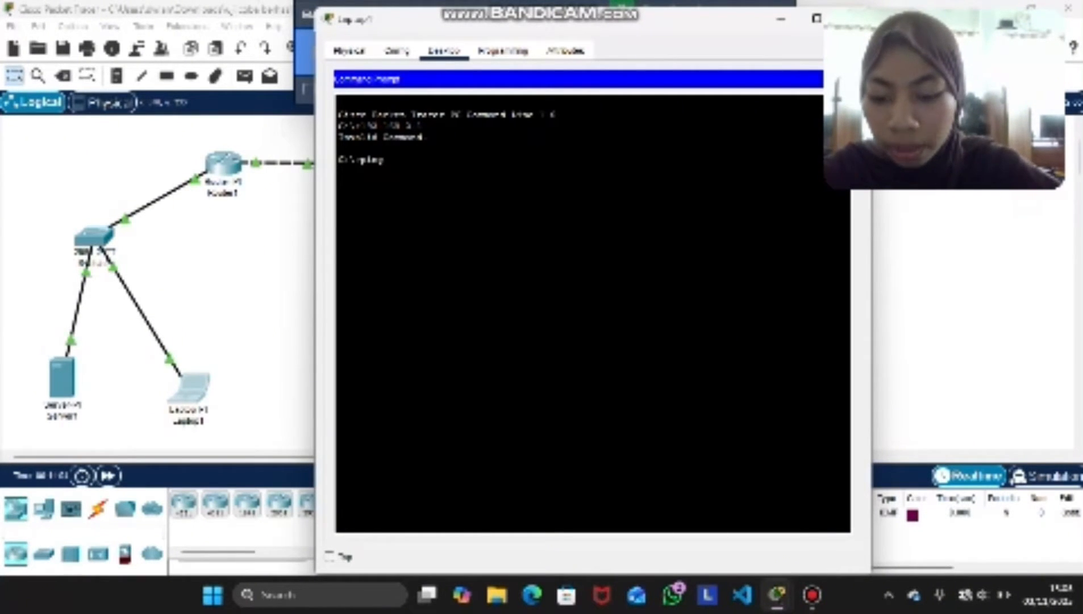
type(" 192.1")
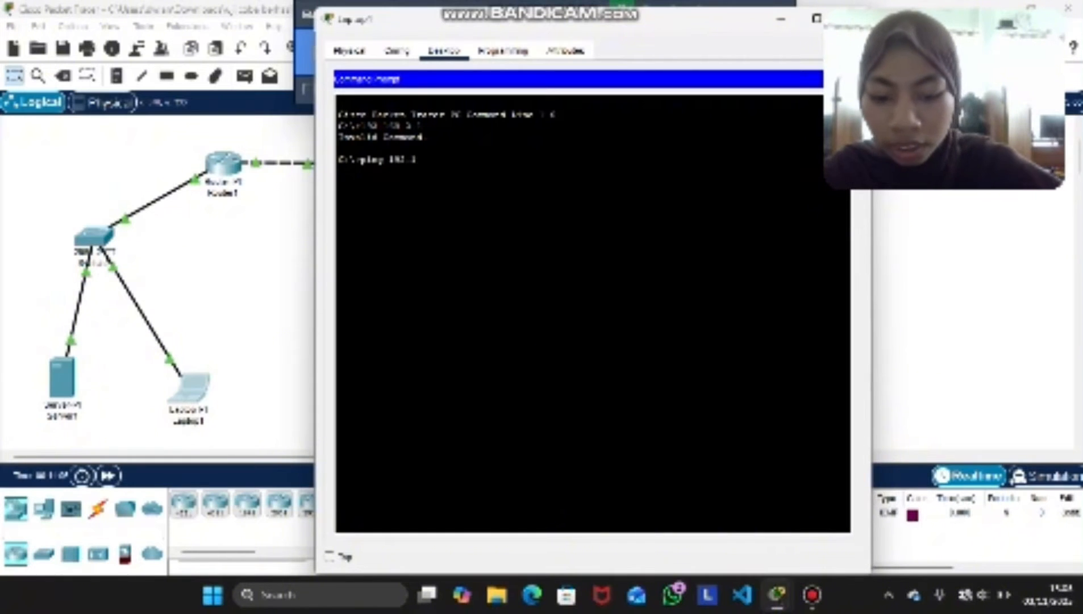
type("68.2.1")
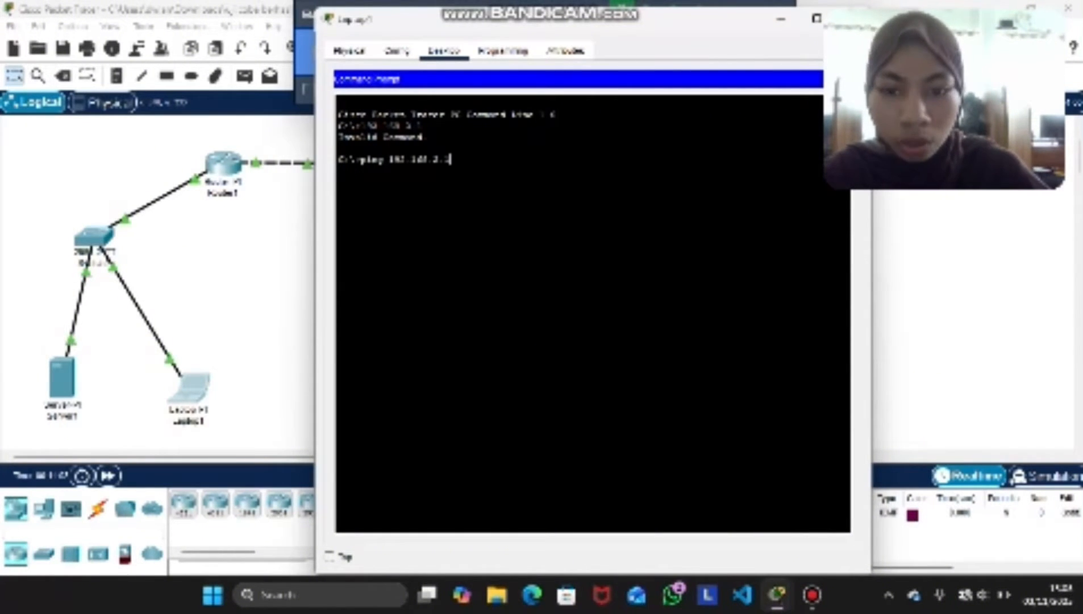
key("Return")
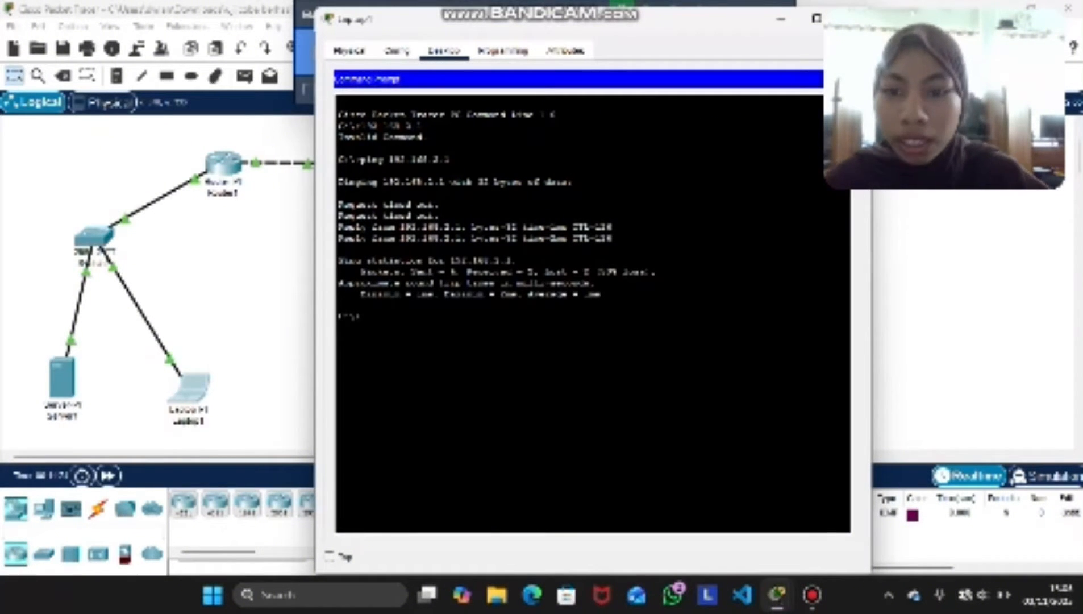
Repeat the ping to 192.168.2.1 from Laptop1
type("ping")
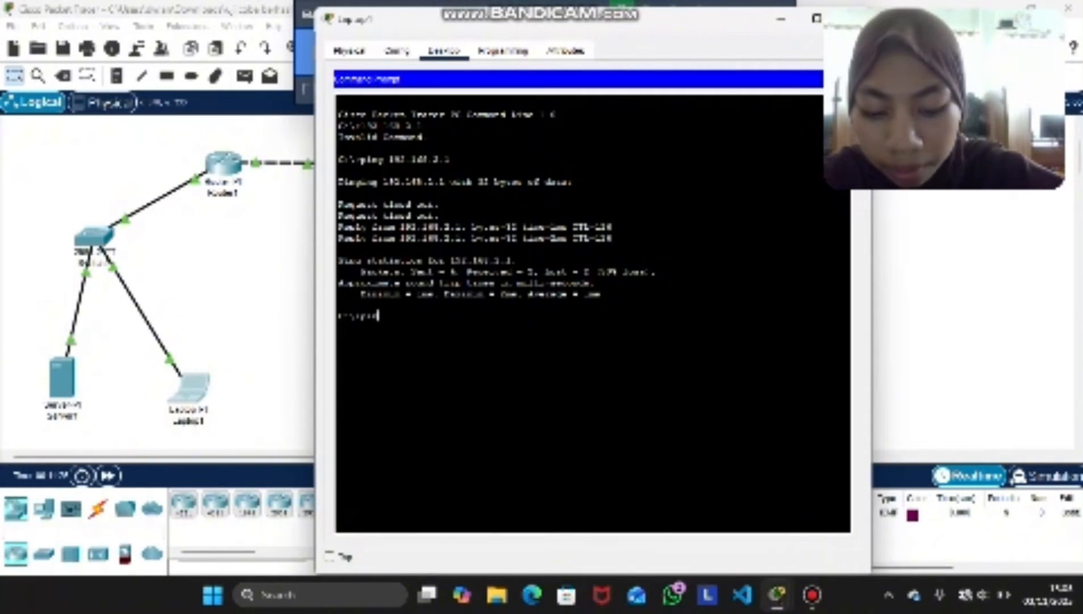
type(" 192")
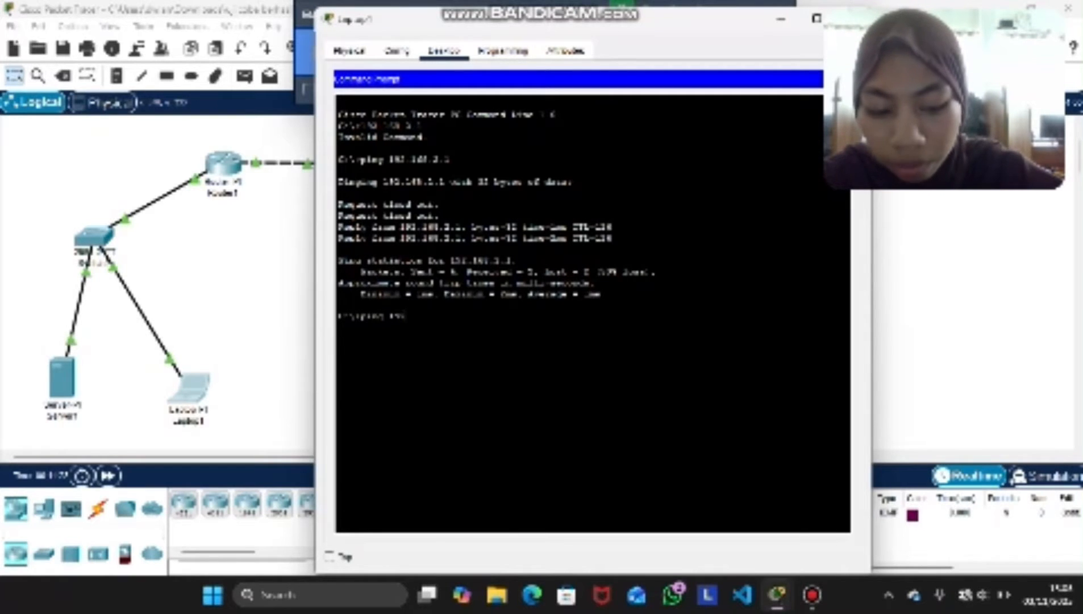
type(".168")
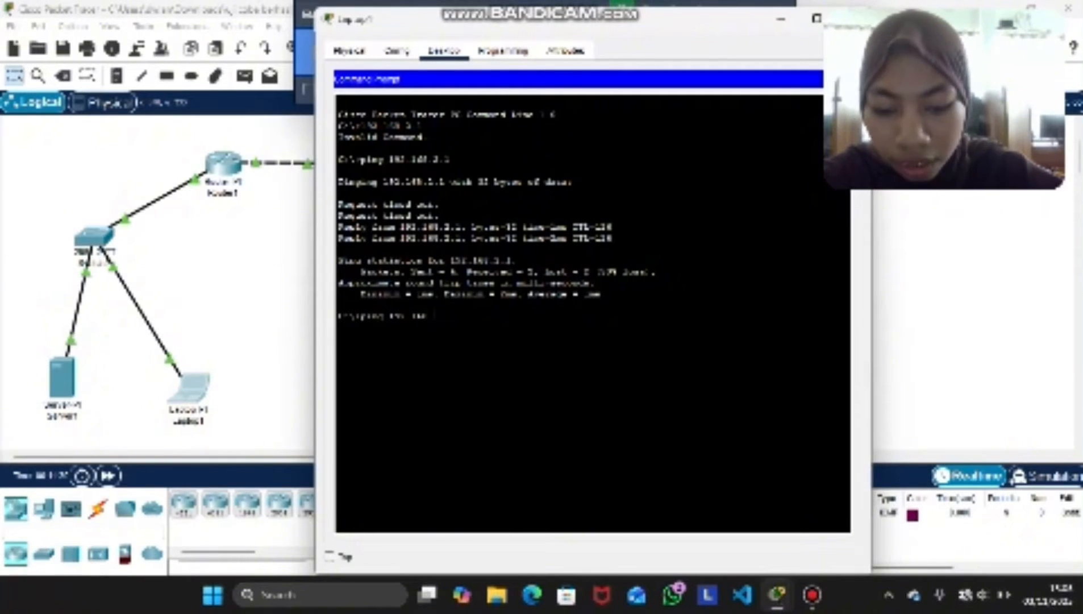
type(".2.1")
key("Return")
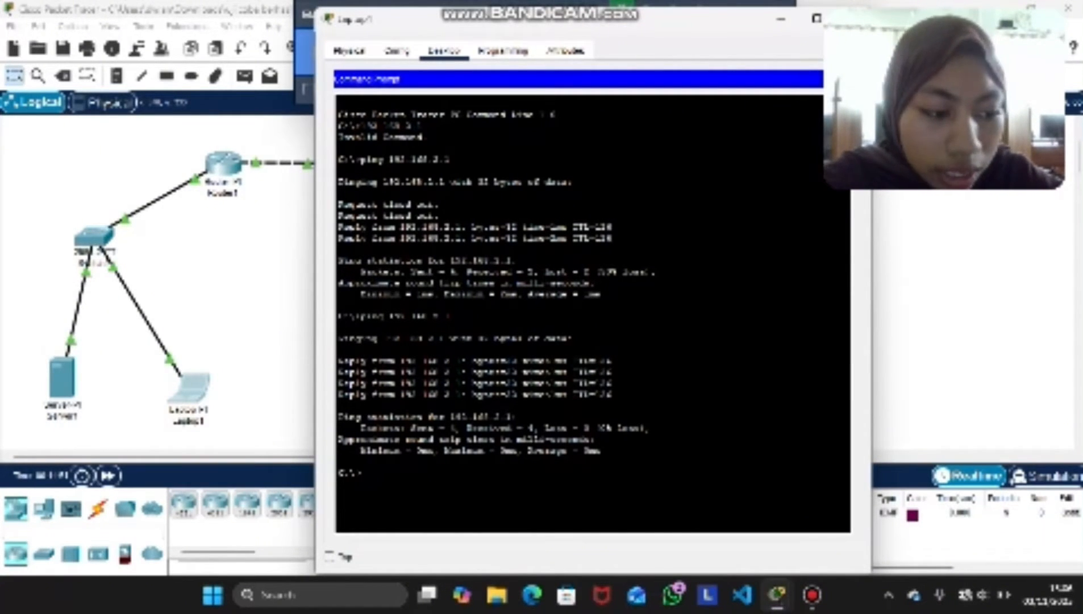
Trace the route from Laptop1 to 192.168.2.1 with tracert
type("tracert ")
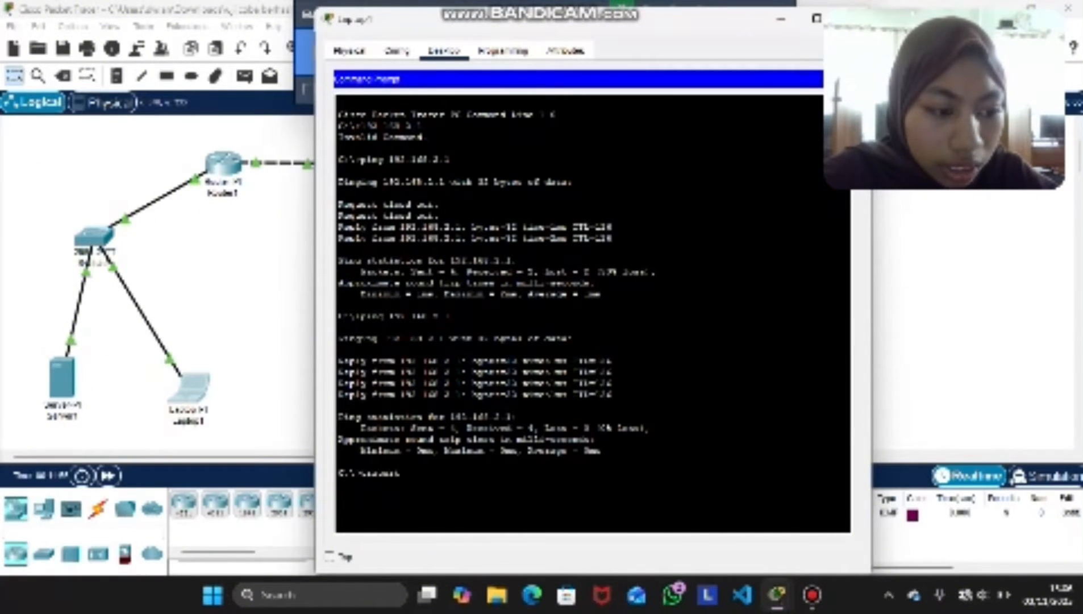
type("192")
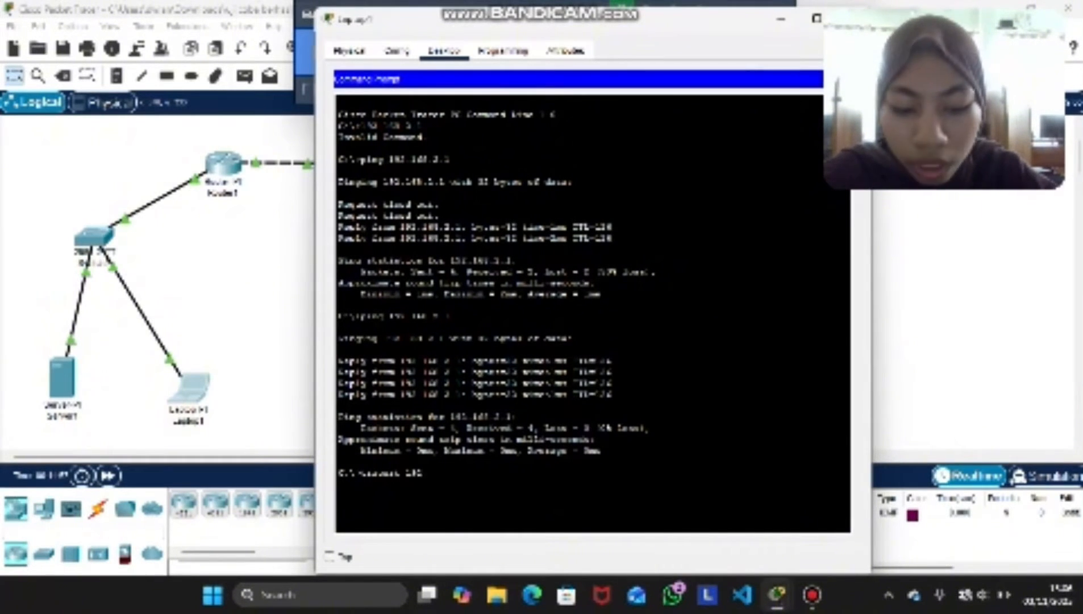
type(".168")
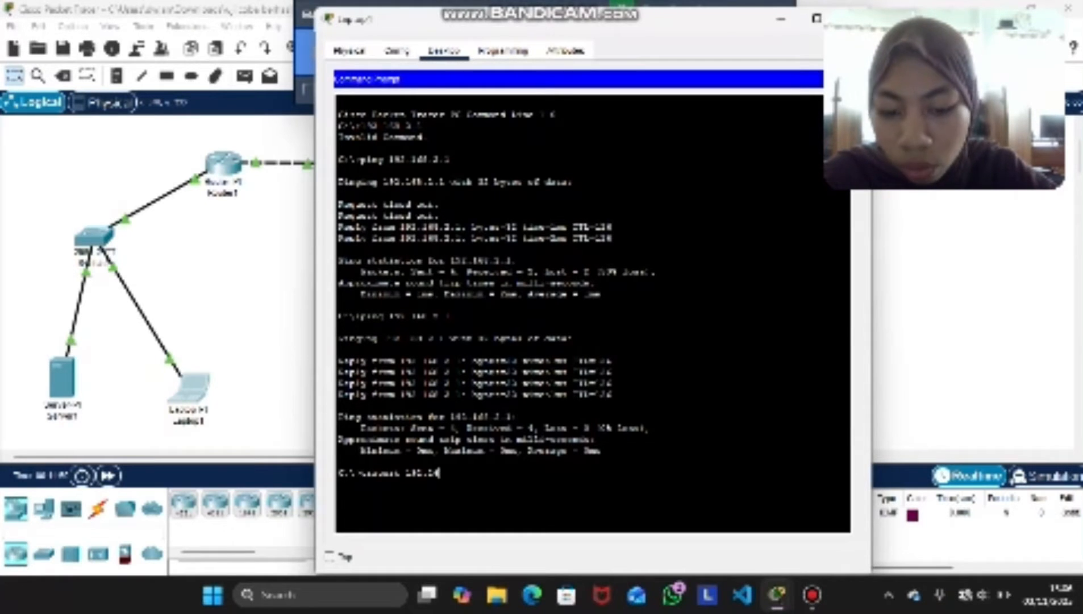
key("BackSpace")
key("BackSpace")
key("BackSpace")
type("168")
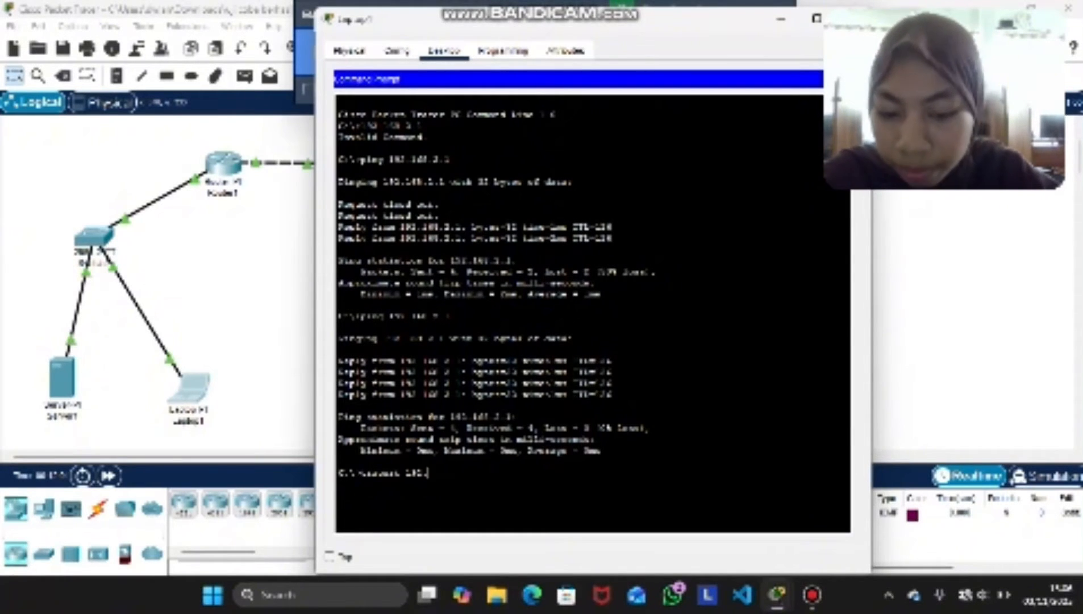
type(".2.1")
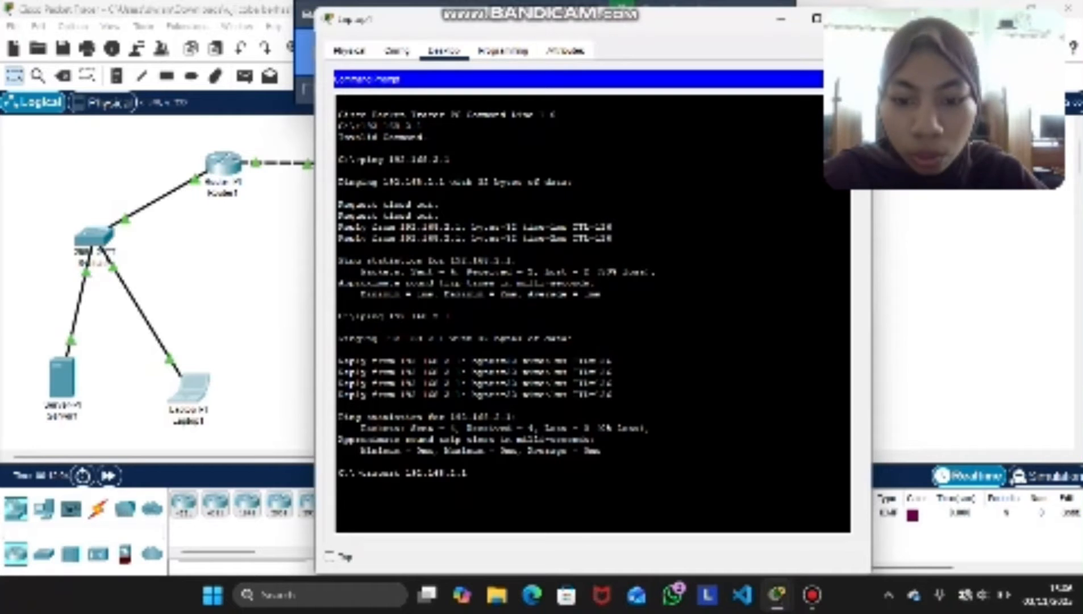
key("Return")
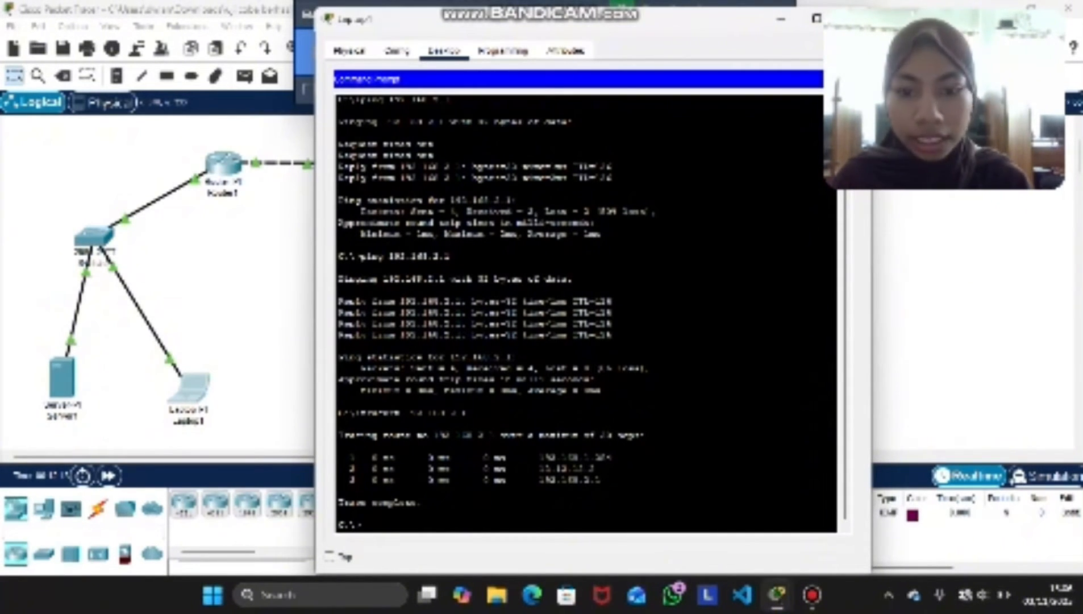
Open the Command Prompt on Laptop2 and arrange its window side by side with Laptop1's
key("super")
left_click(165, 102)
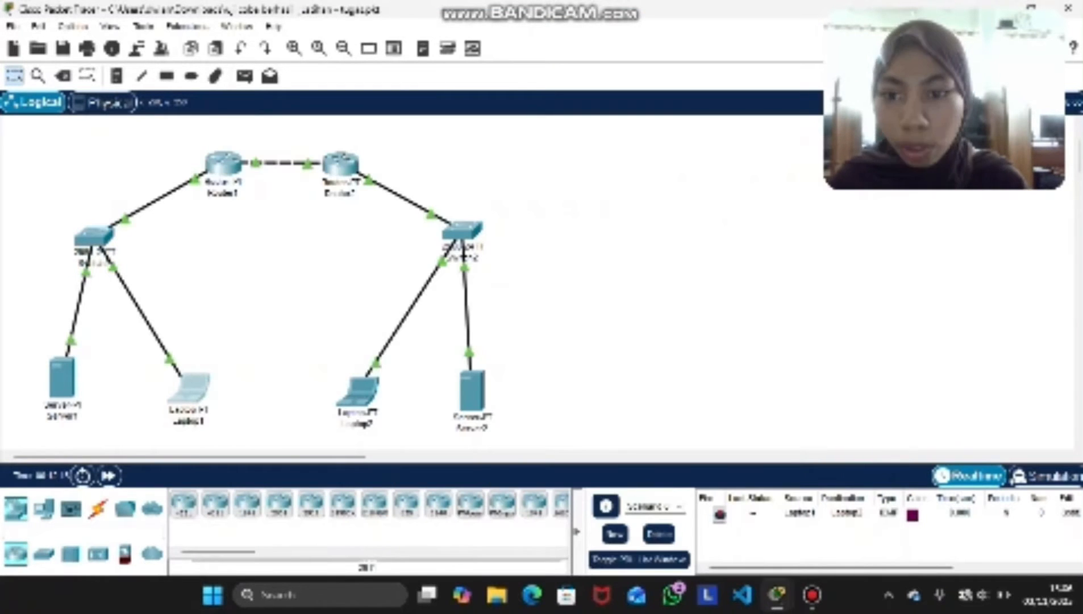
left_click(358, 392)
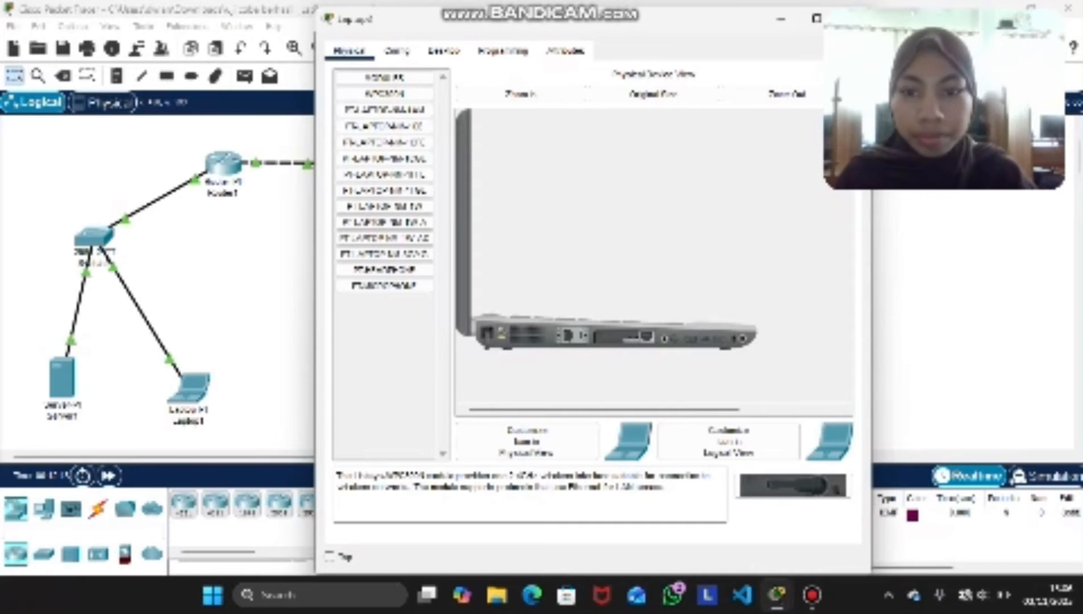
left_click(443, 51)
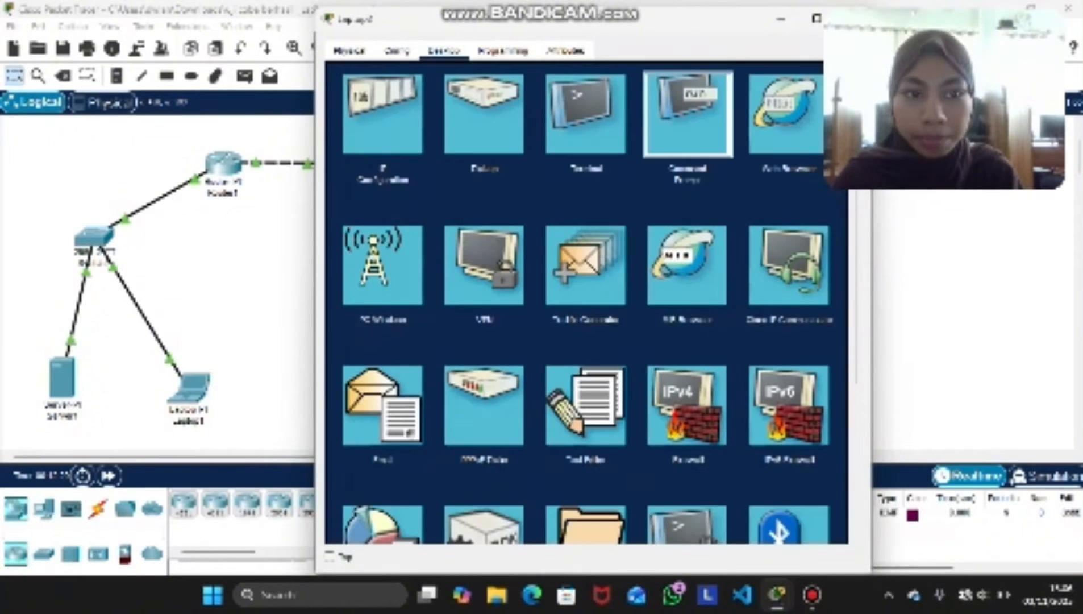
left_click(684, 113)
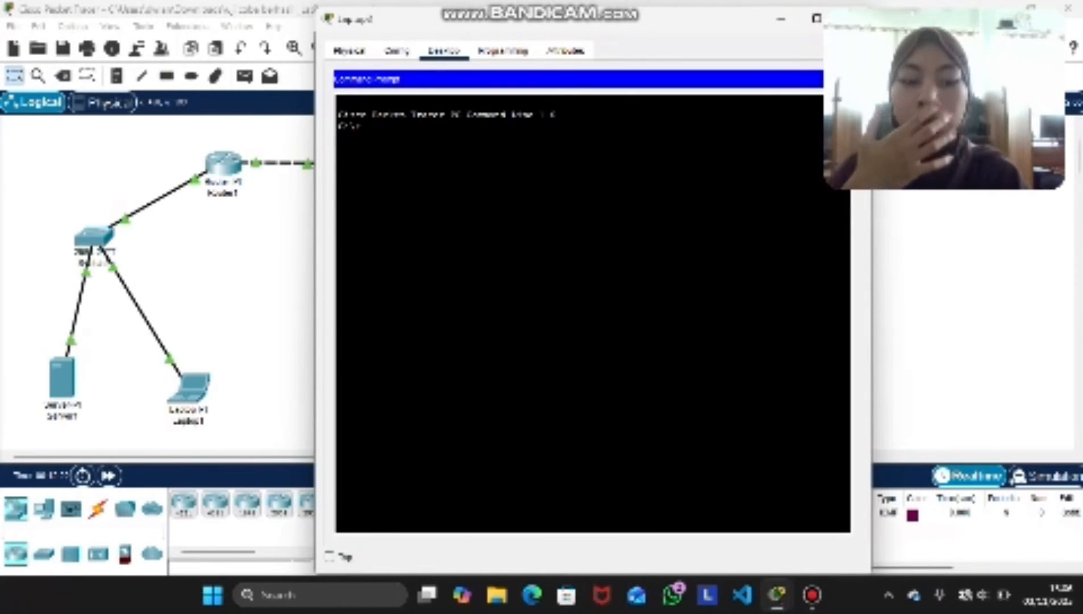
key("super+Right")
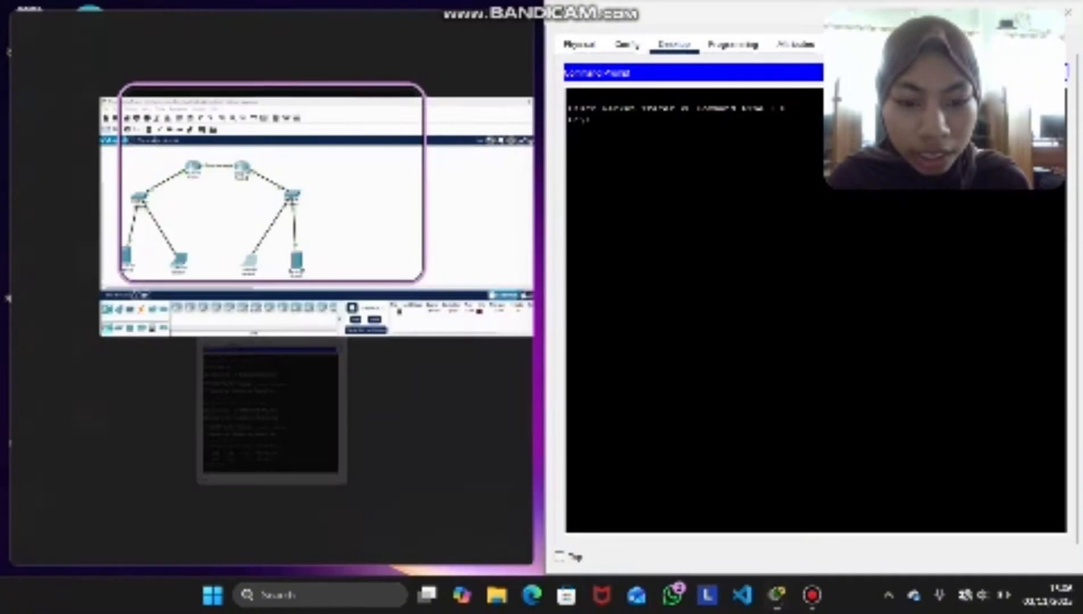
left_click(272, 398)
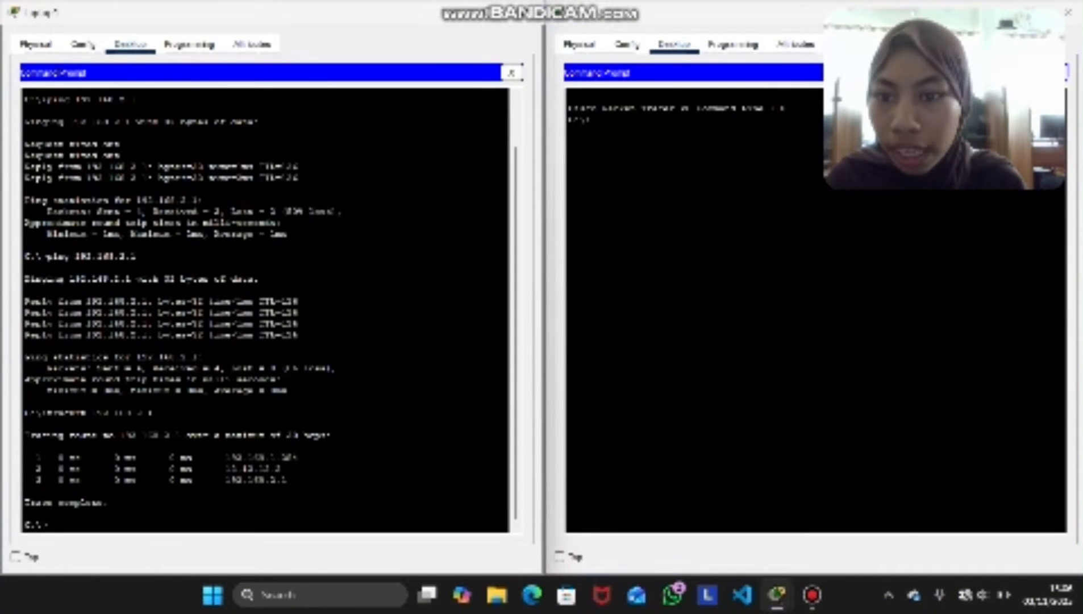
Ping 192.168.1.1 from Laptop2's Command Prompt to test connectivity back to Laptop1's network
type("ping ")
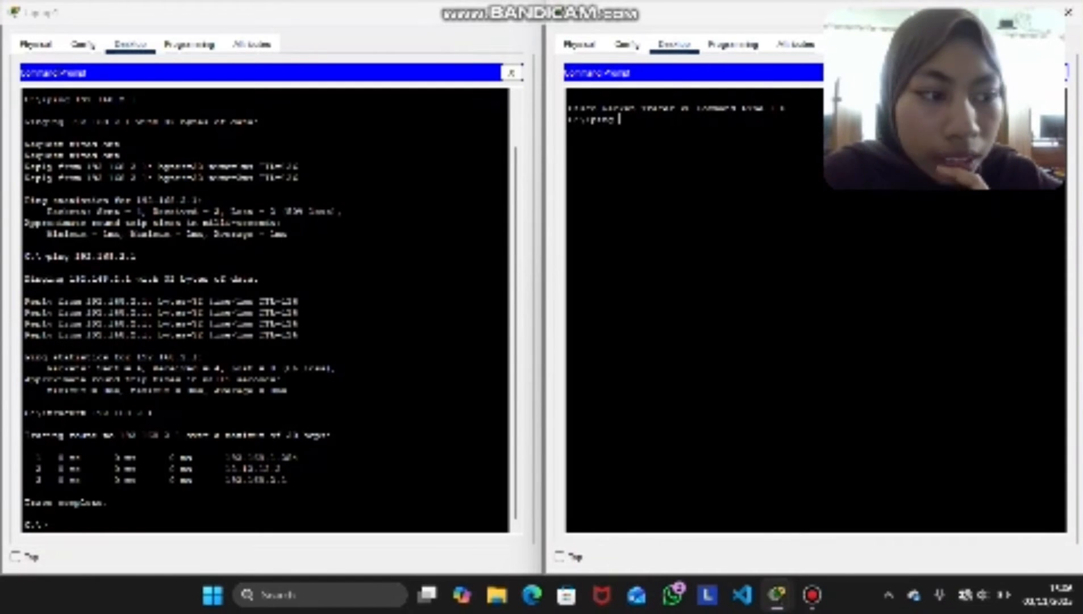
type("192.1")
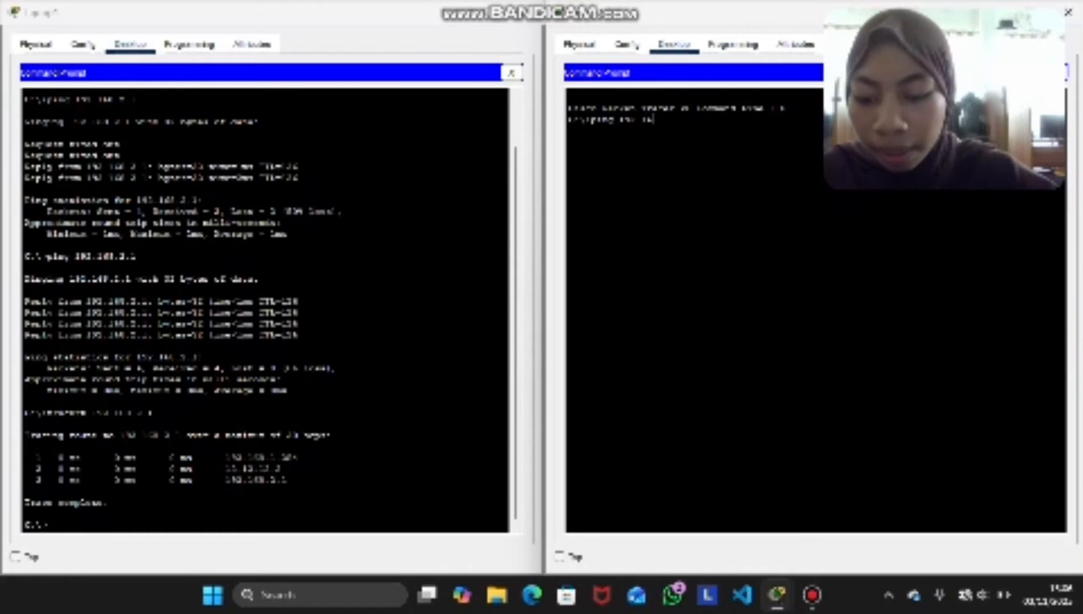
type("6")
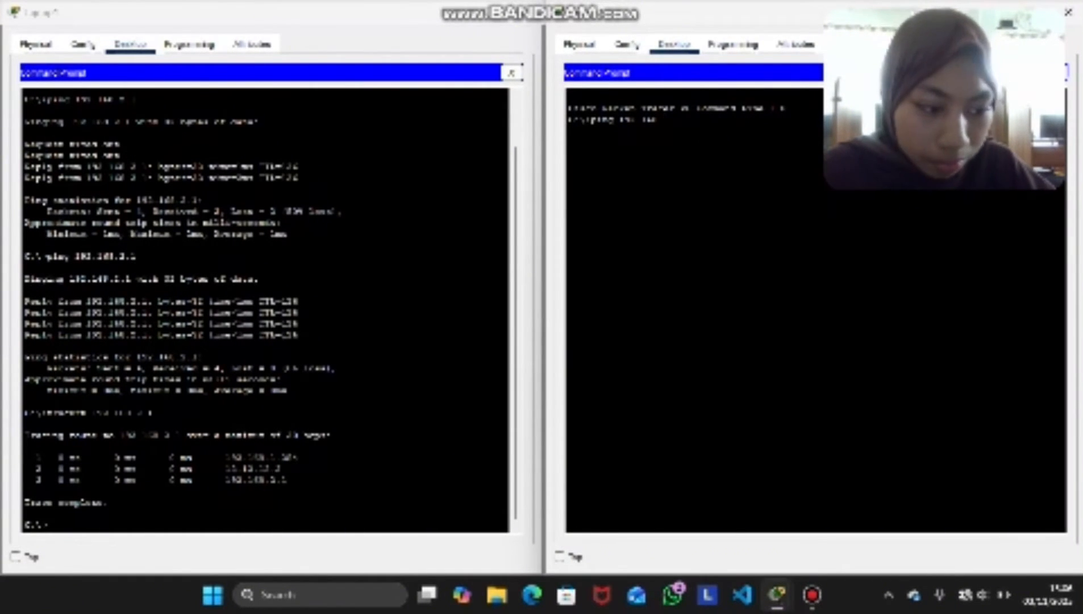
type("8")
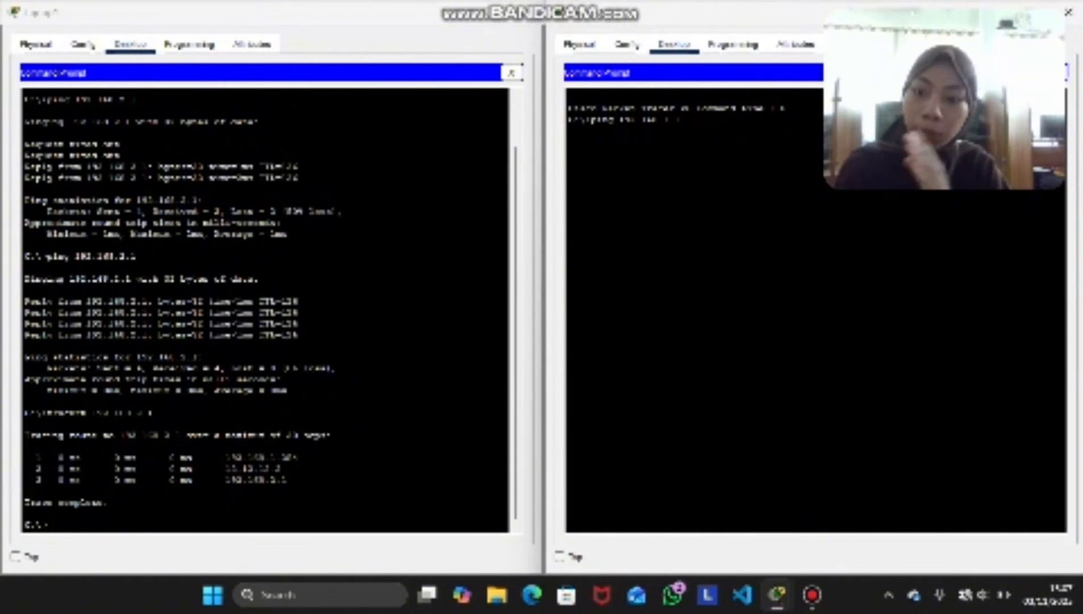
type(".1.1")
key("Return")
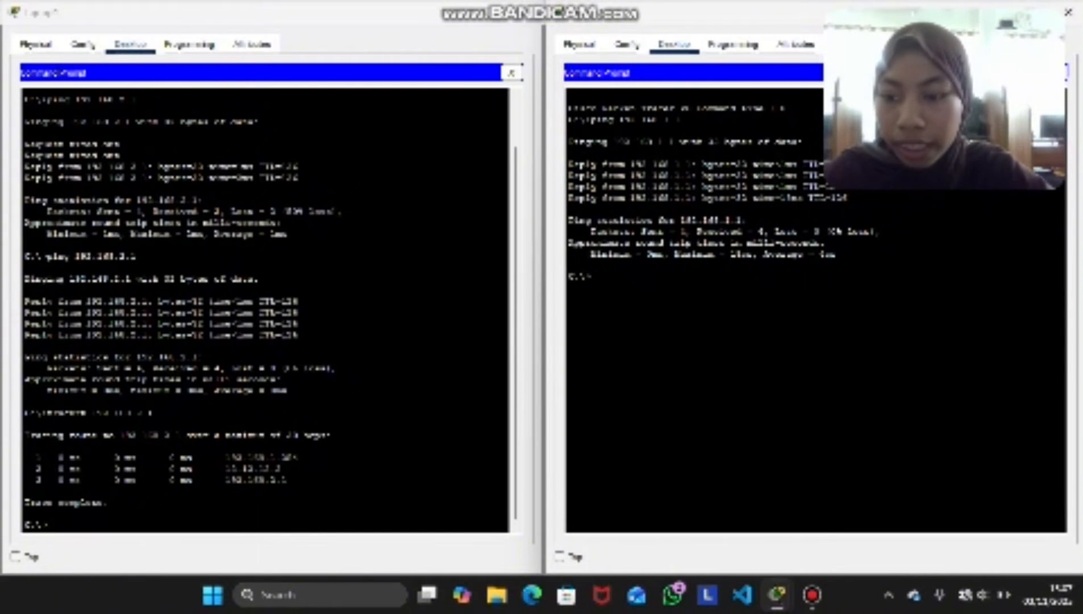
Trace the route from Laptop2 to 192.168.1.1 with tracert and highlight the listed hops
type("tracert")
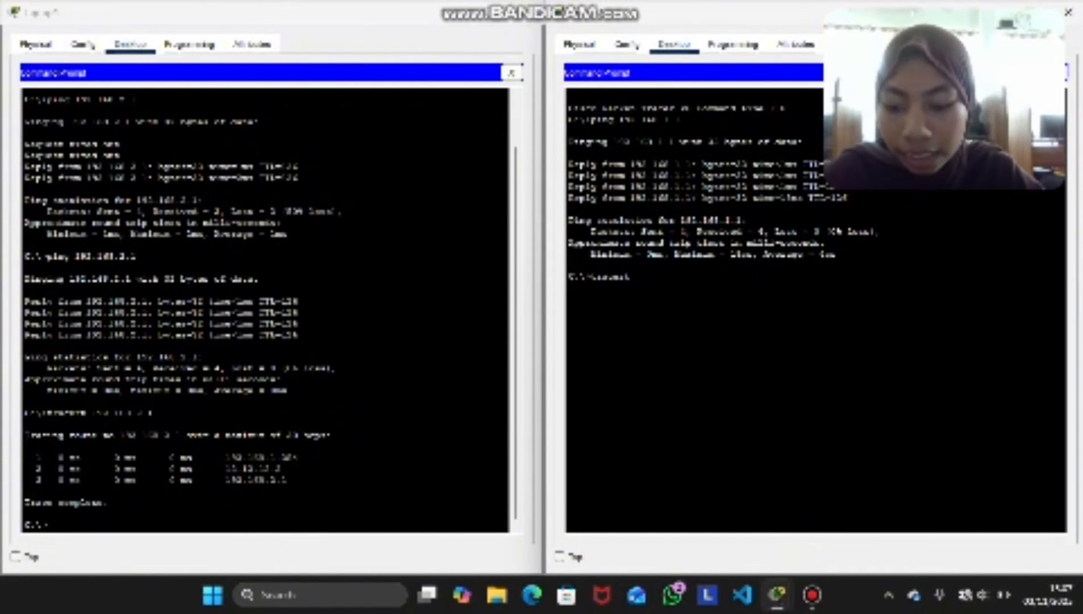
type(" 192.1")
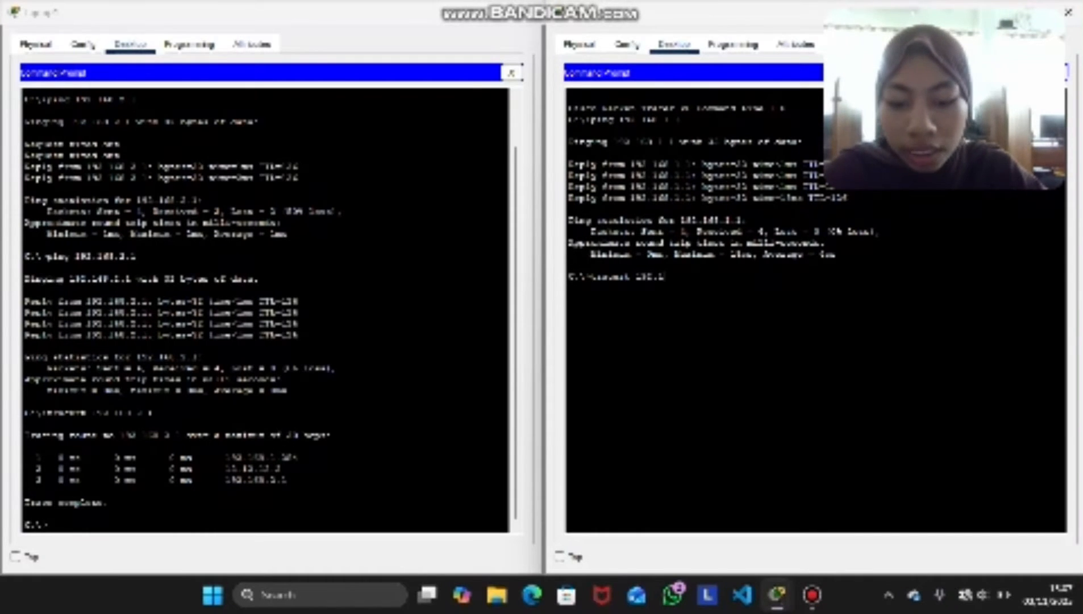
type("68.1.1")
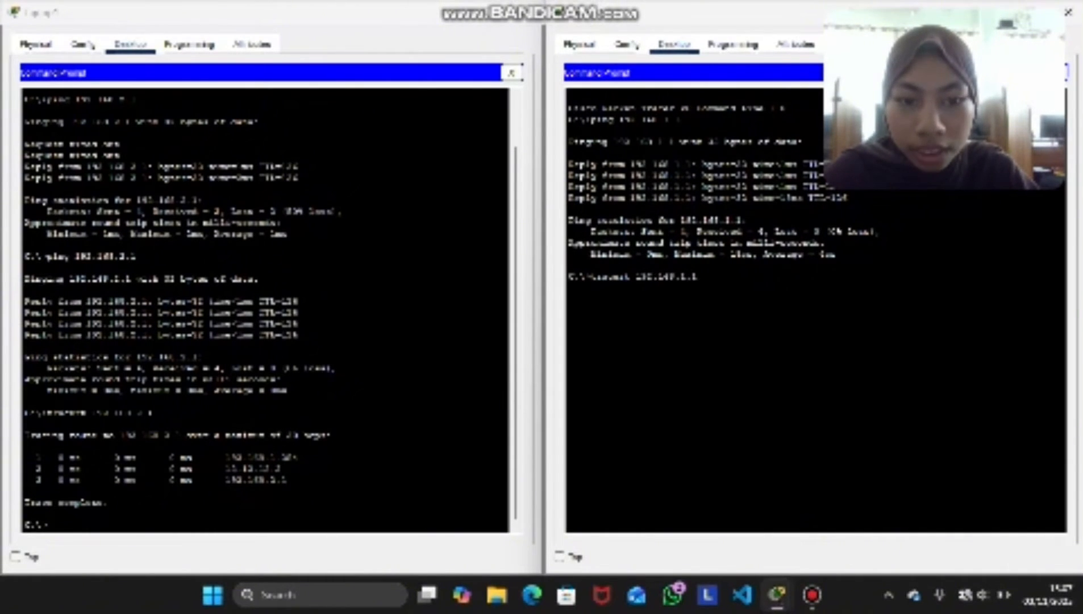
key("Return")
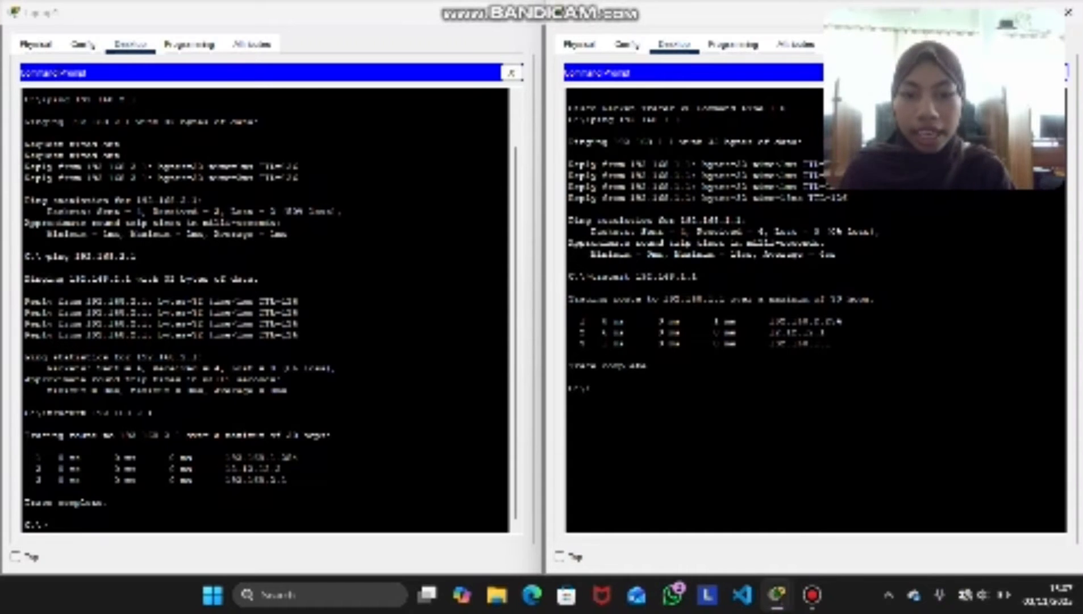
mouse_move(655, 365)
left_mouse_down()
mouse_move(570, 364)
mouse_move(570, 309)
left_mouse_up()
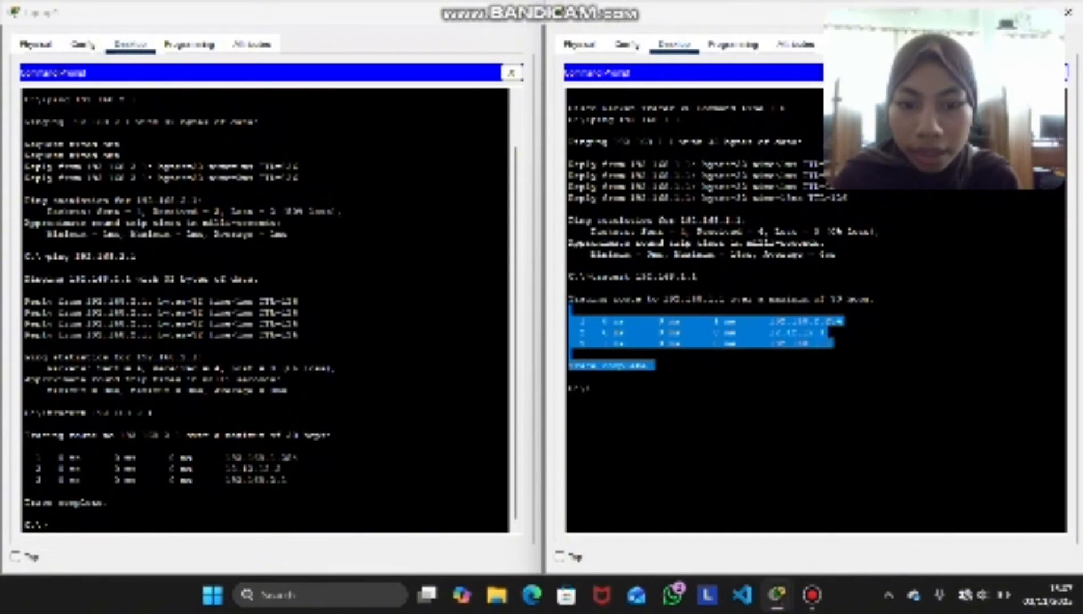
left_click(574, 311)
Close the Laptop1 and Laptop2 windows to return to the network topology
left_click(525, 13)
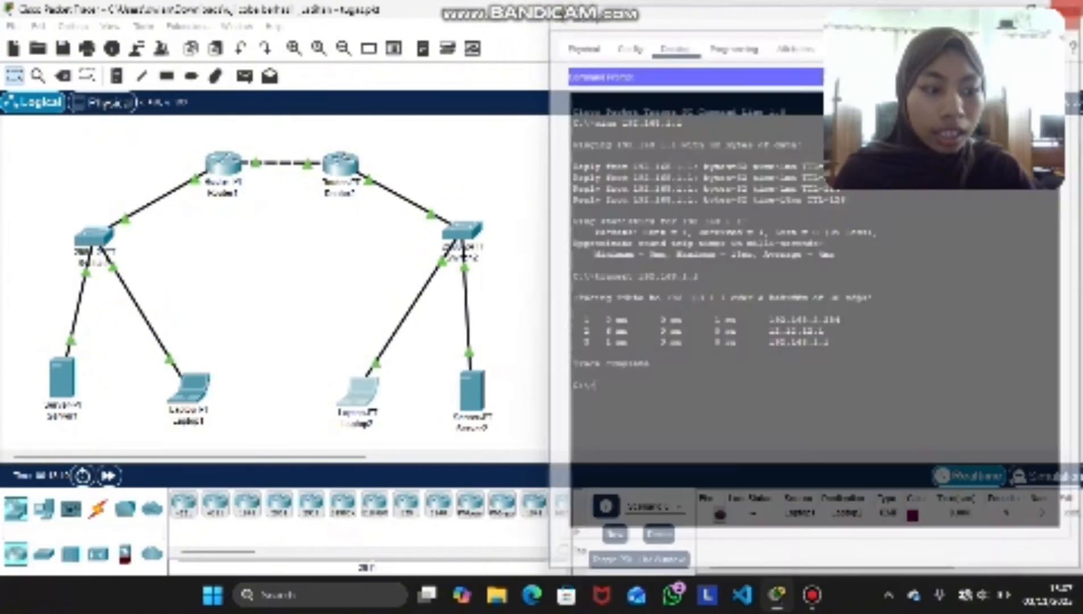
left_click(1069, 11)
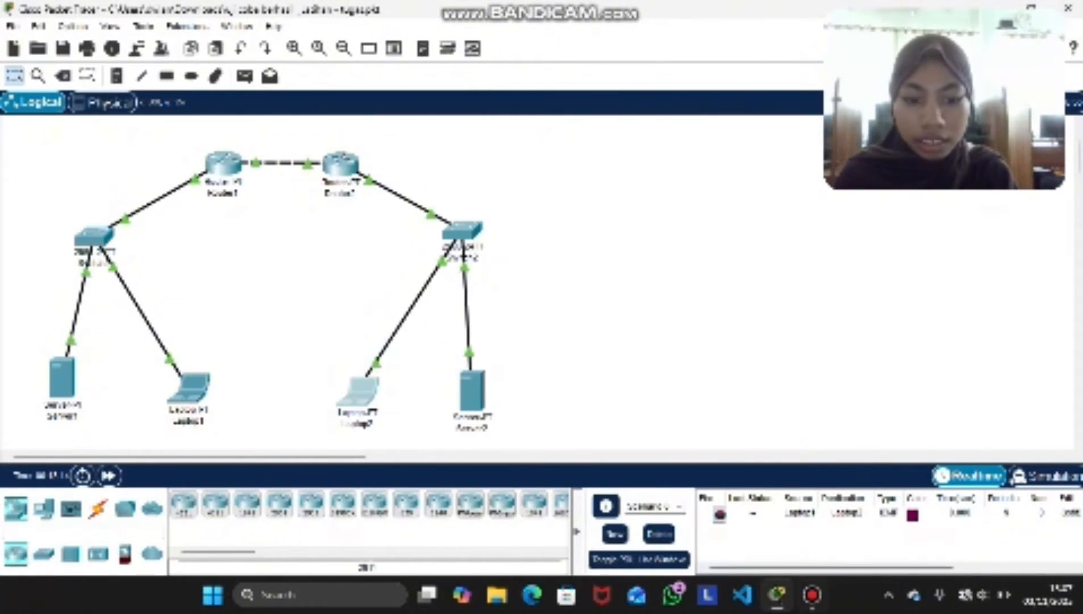
left_click(812, 595)
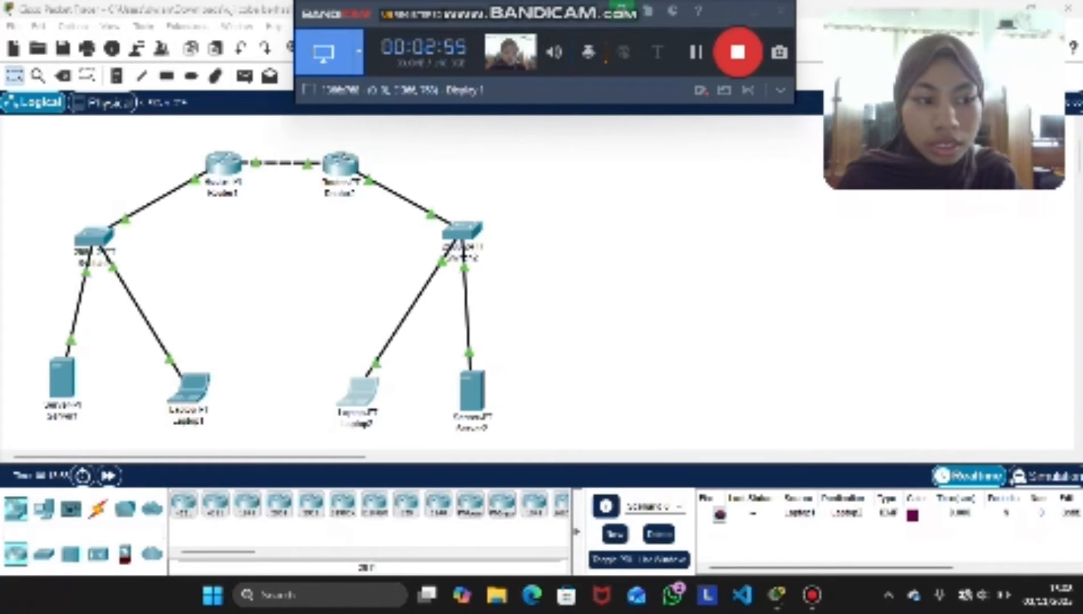
Display Router2's routing table with show ip route, and return to the topology
left_click(341, 164)
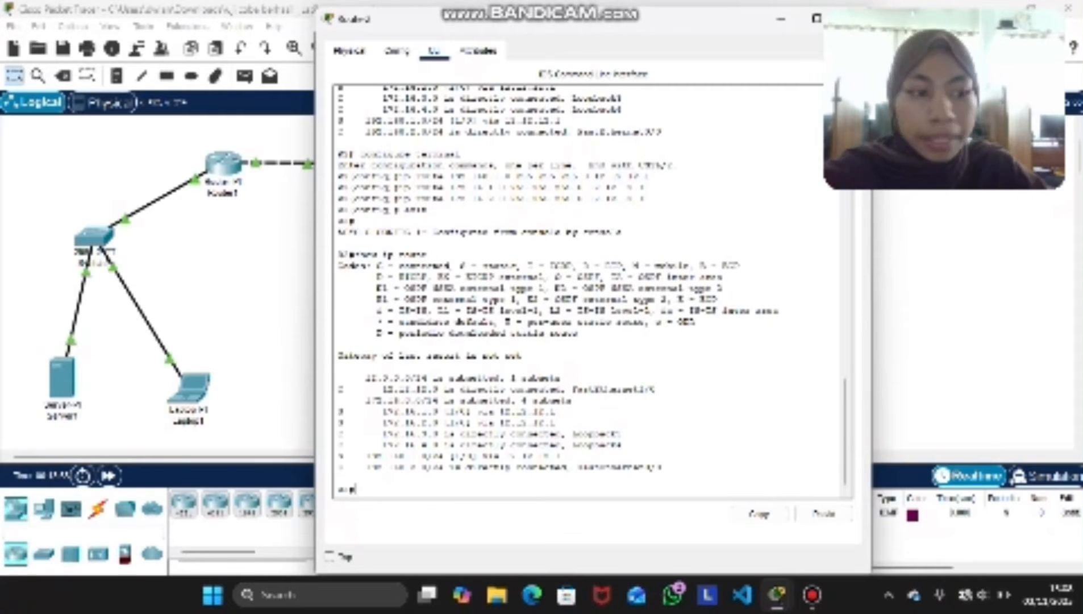
type("s")
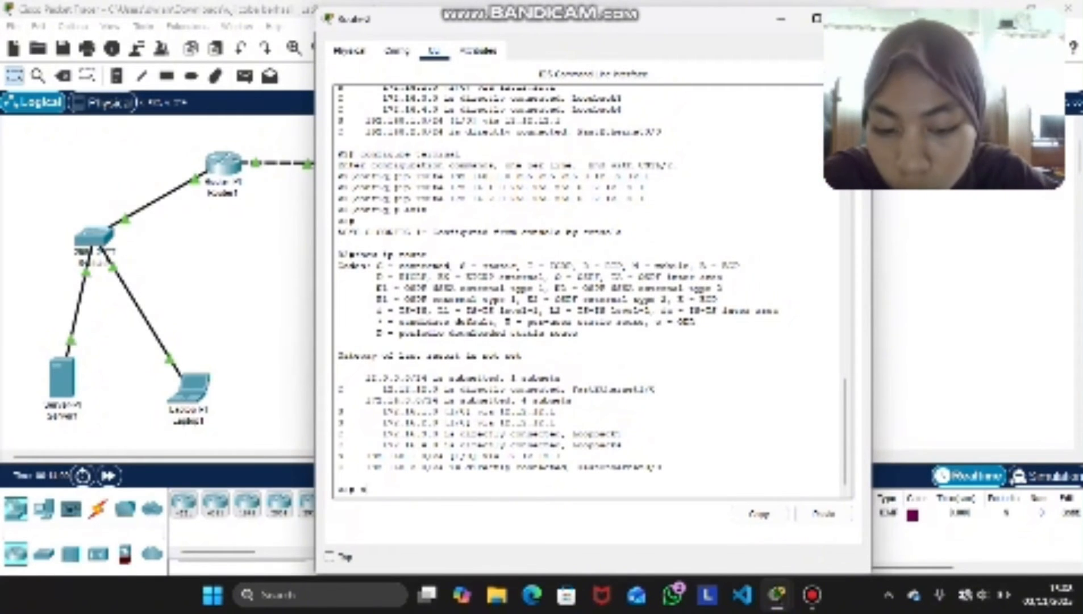
type("how ip ")
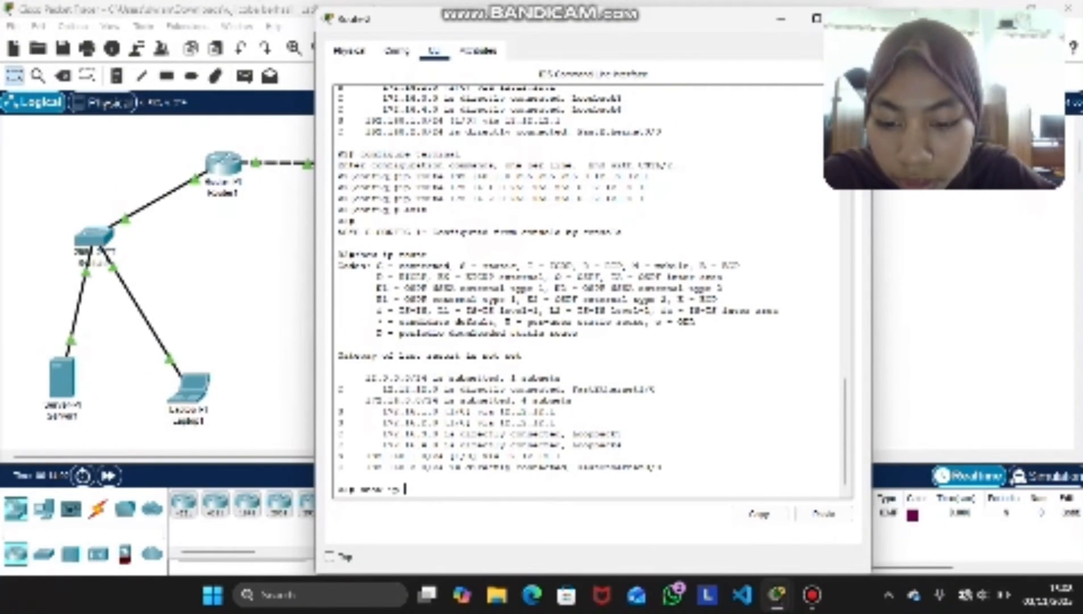
type("route")
key("Return")
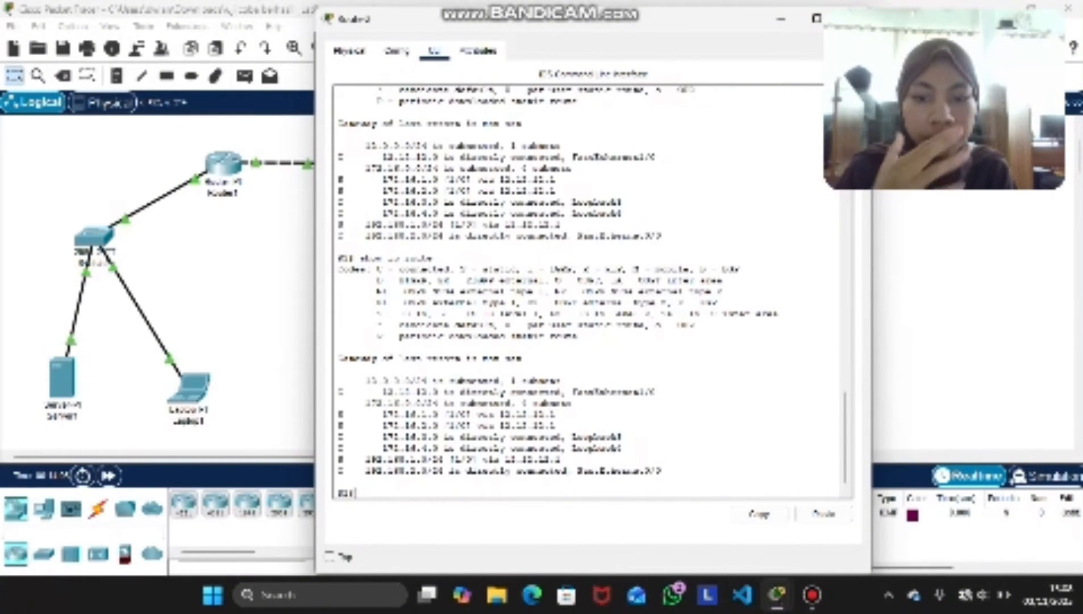
left_click(852, 19)
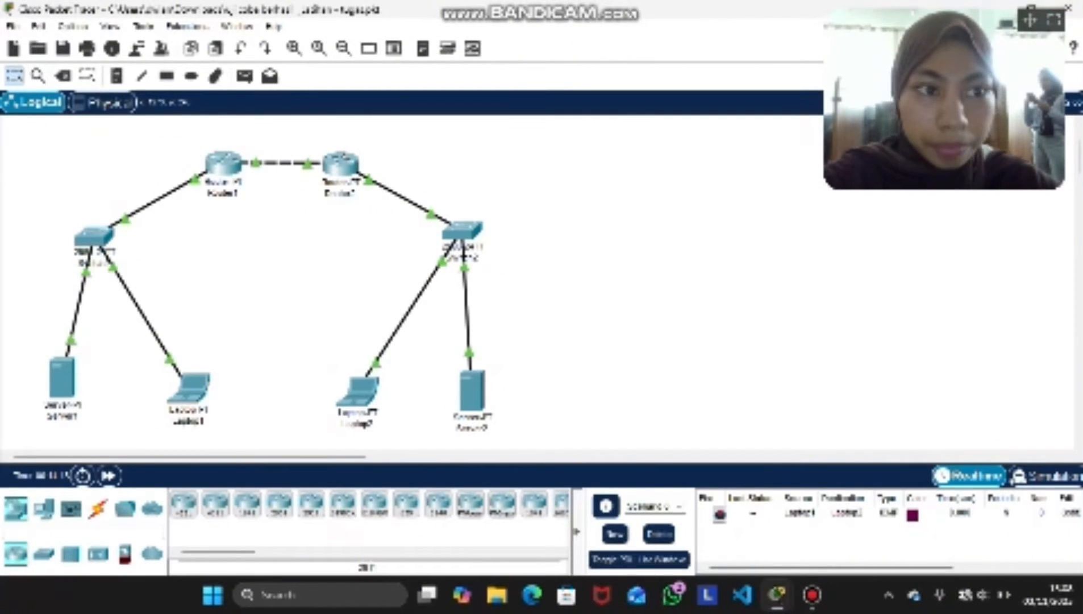
Send a simple PDU from Laptop1 to Laptop2
left_click_drag(1030, 20, 647, 10)
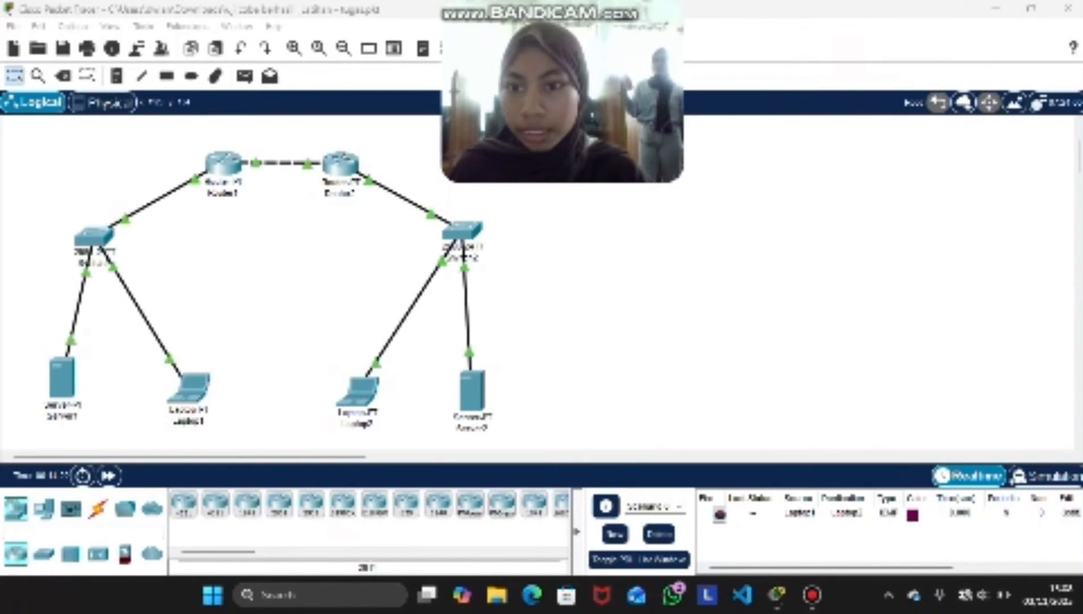
left_click(246, 76)
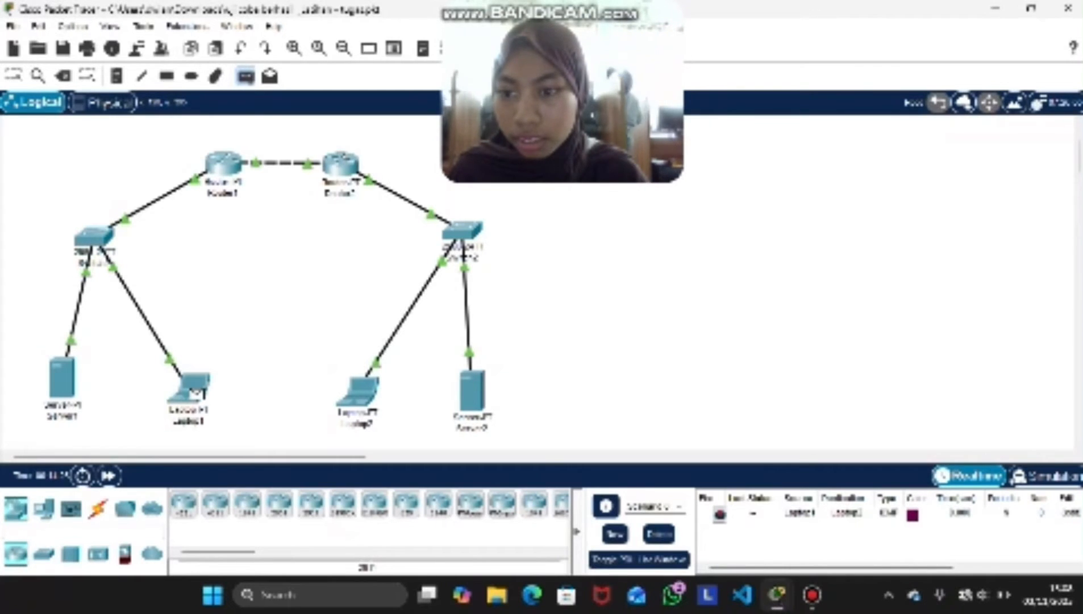
left_click(193, 389)
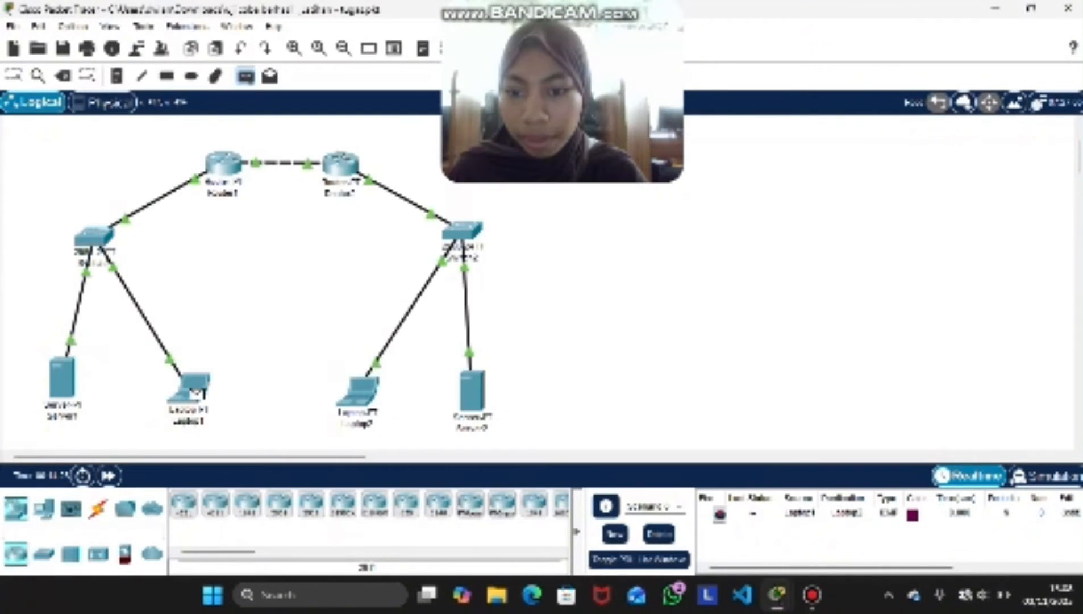
left_click(358, 391)
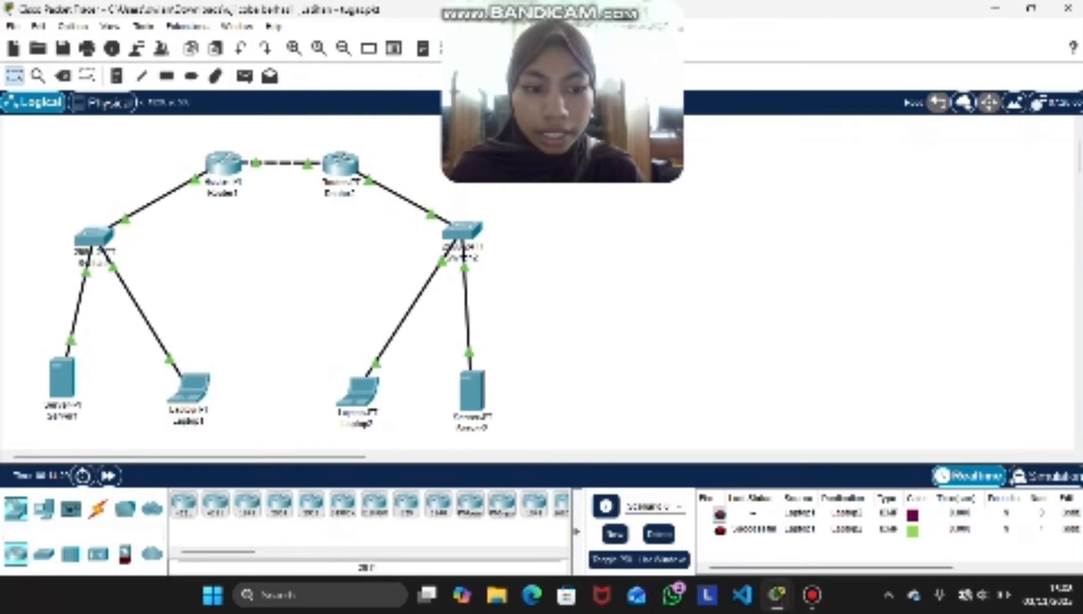
Play the Laptop1-to-Laptop2 packets in Simulation mode, pause the playback, and close the simulation event list
left_click(1047, 476)
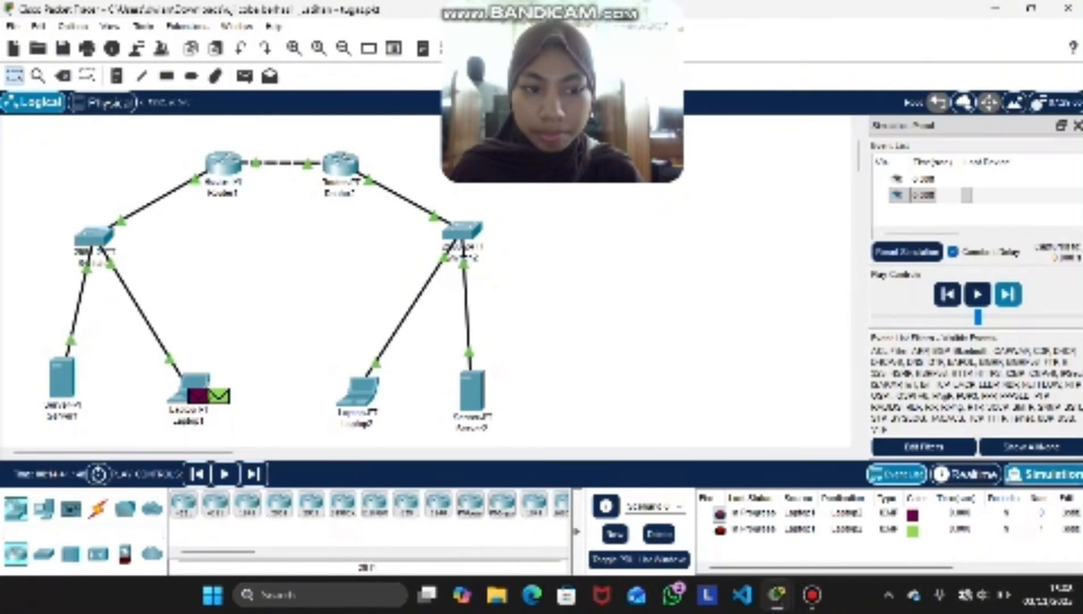
left_click(978, 294)
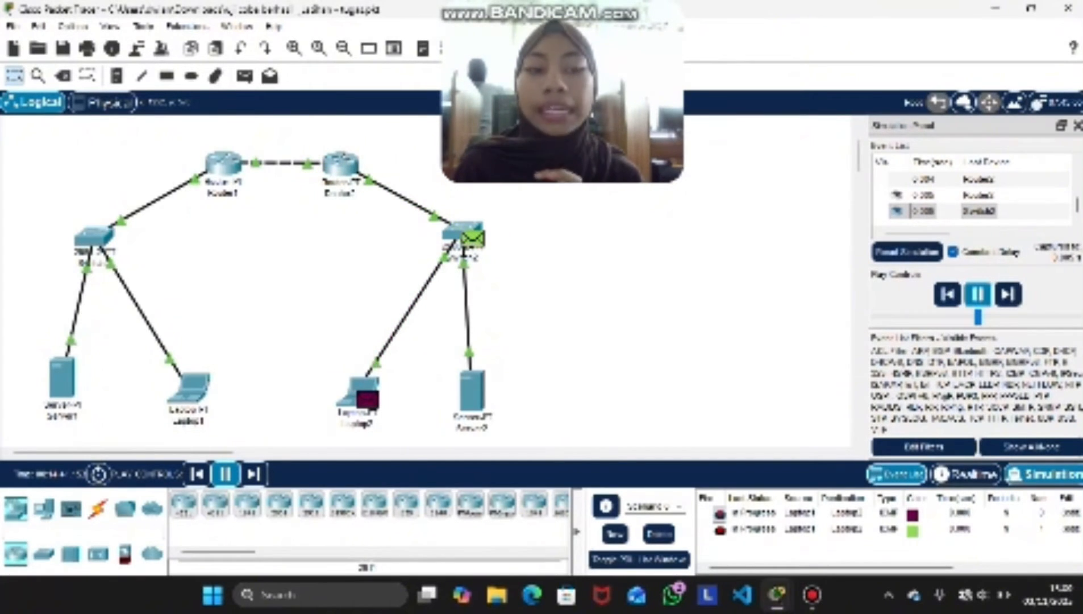
left_click(977, 294)
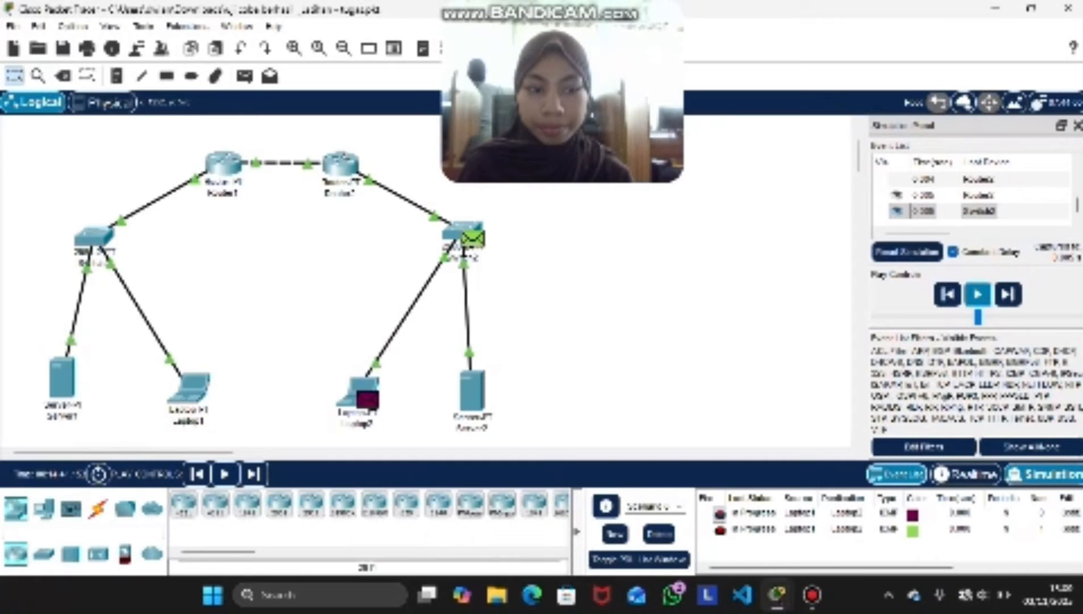
left_click(1078, 125)
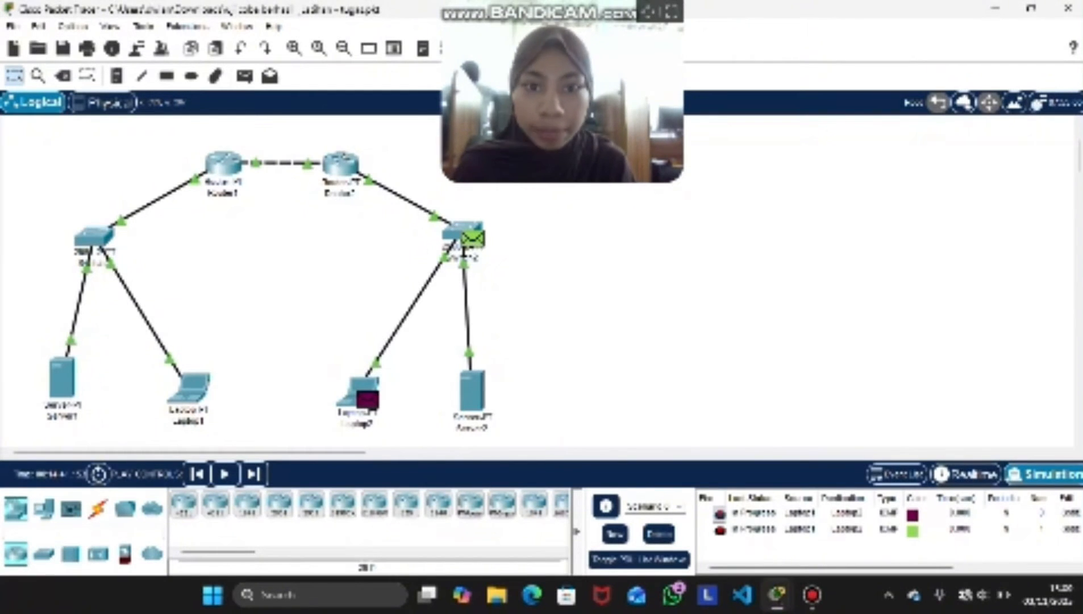
left_click_drag(563, 102, 924, 103)
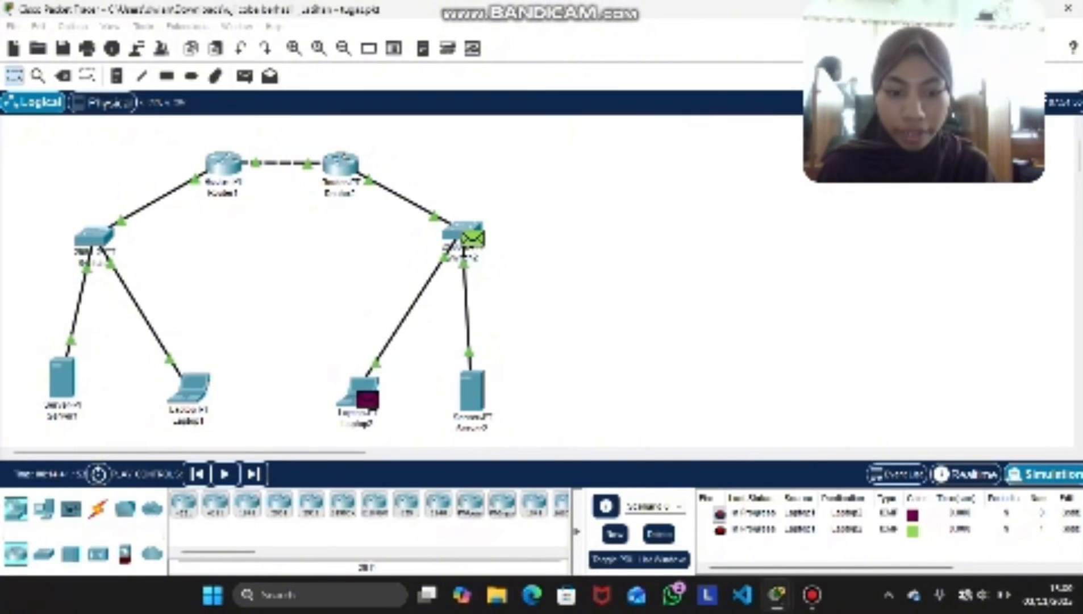
left_click_drag(654, 9, 869, 534)
left_click(812, 595)
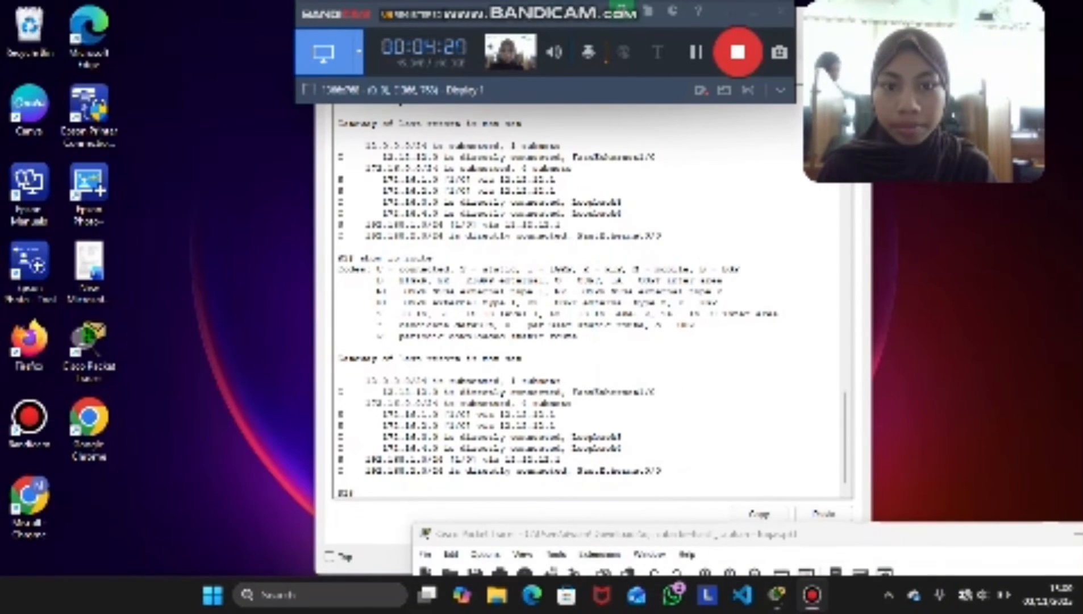
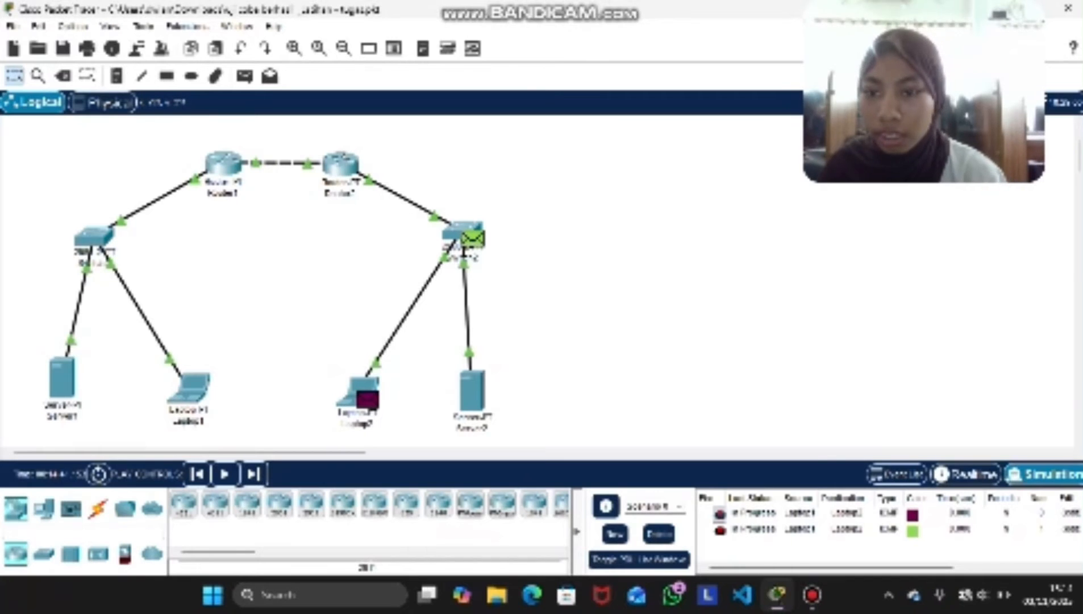
Open Router1's command line and try to get past the access password prompt
left_click(224, 164)
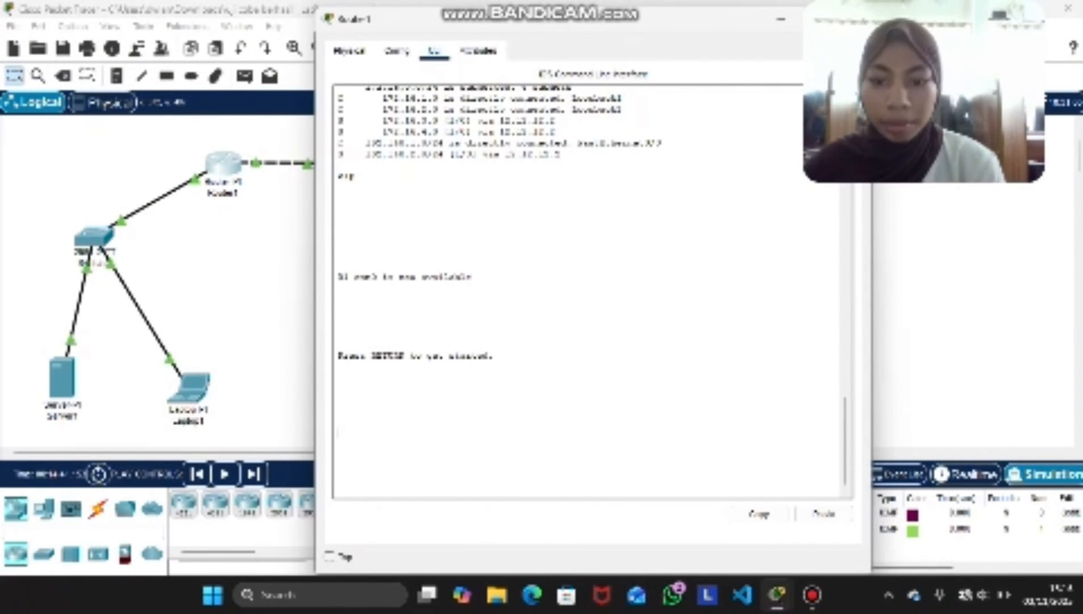
key("Return")
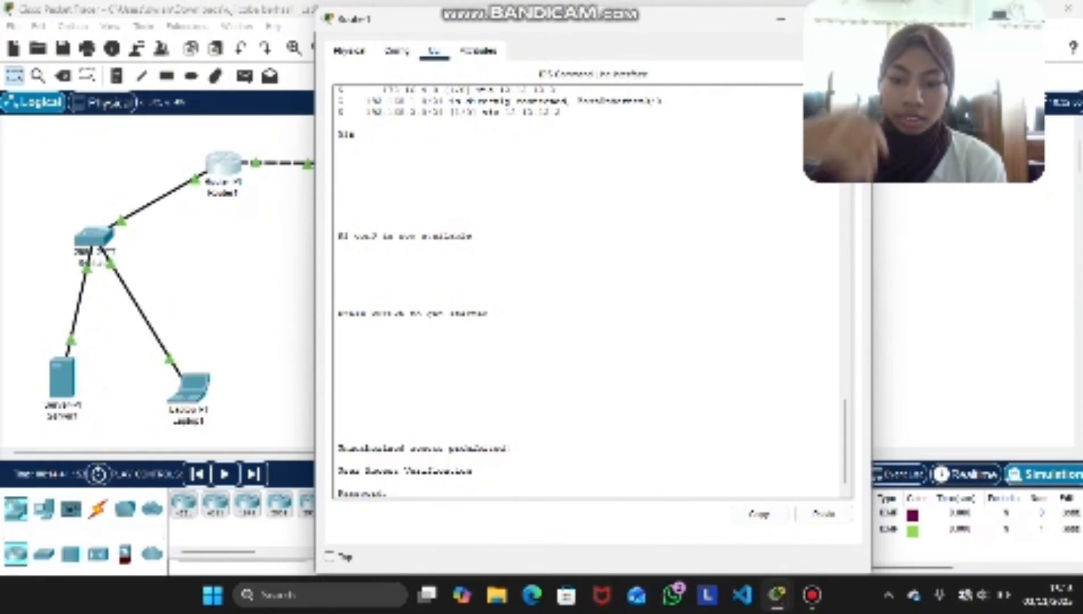
key("Return")
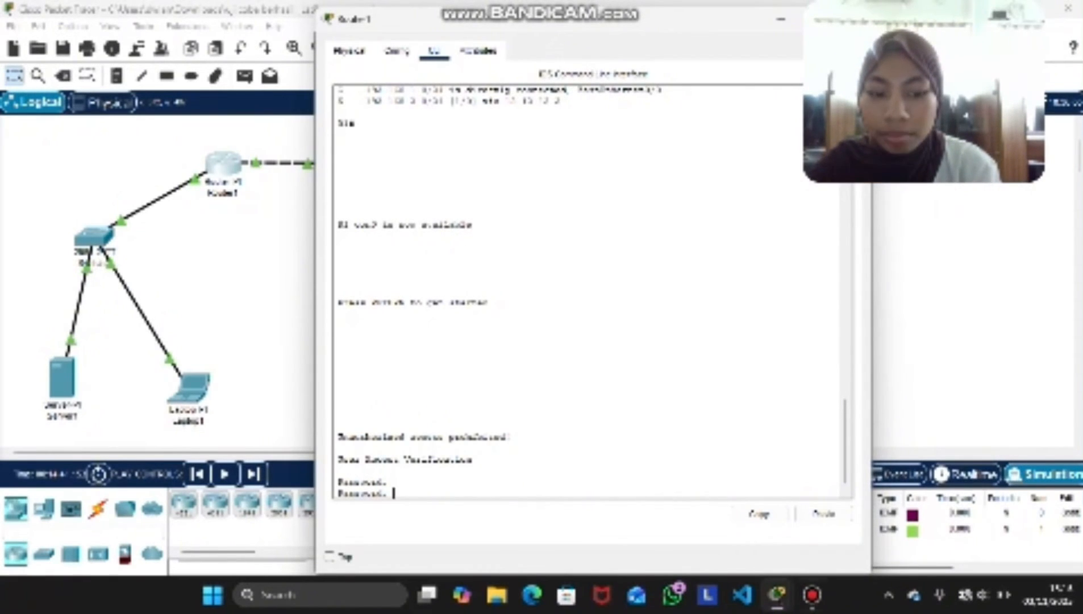
left_click(812, 595)
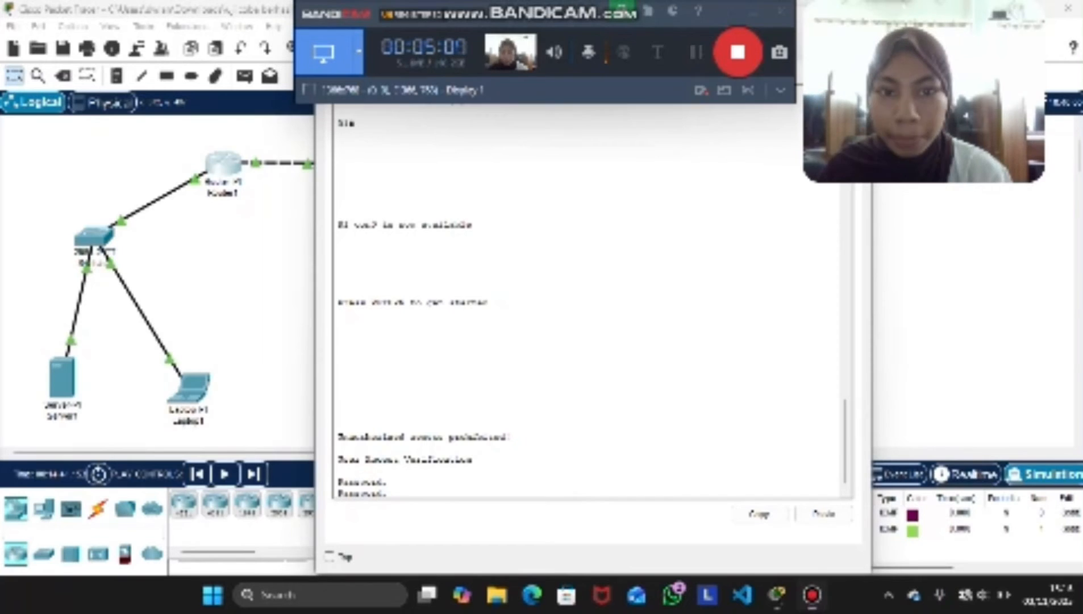
left_click(784, 392)
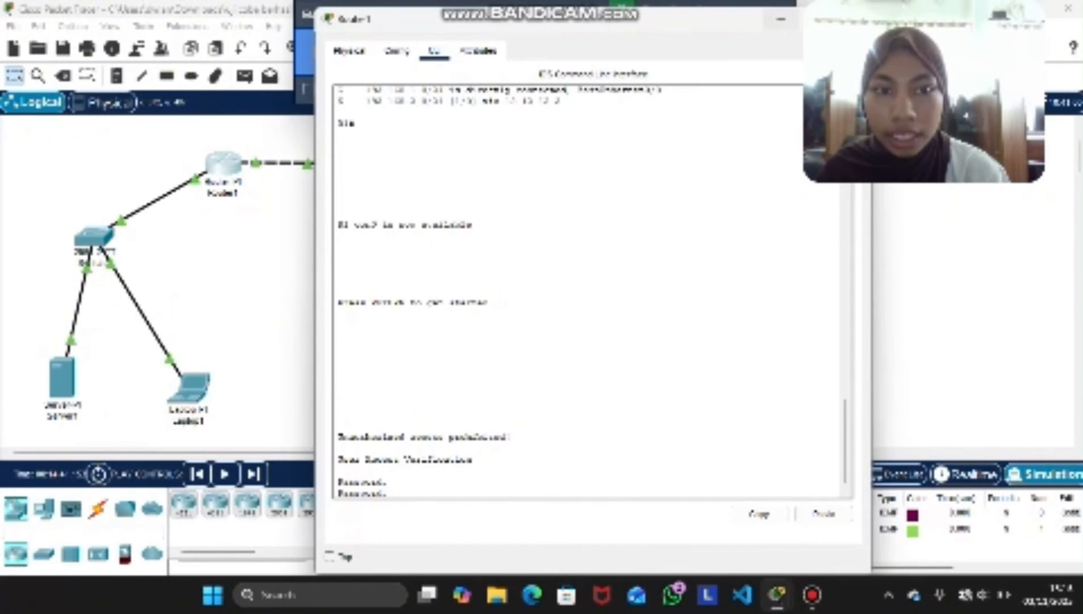
Open Router1's FastEthernet0/0 configuration to enter configuration mode, and exit to global configuration mode in the command line
left_click(397, 51)
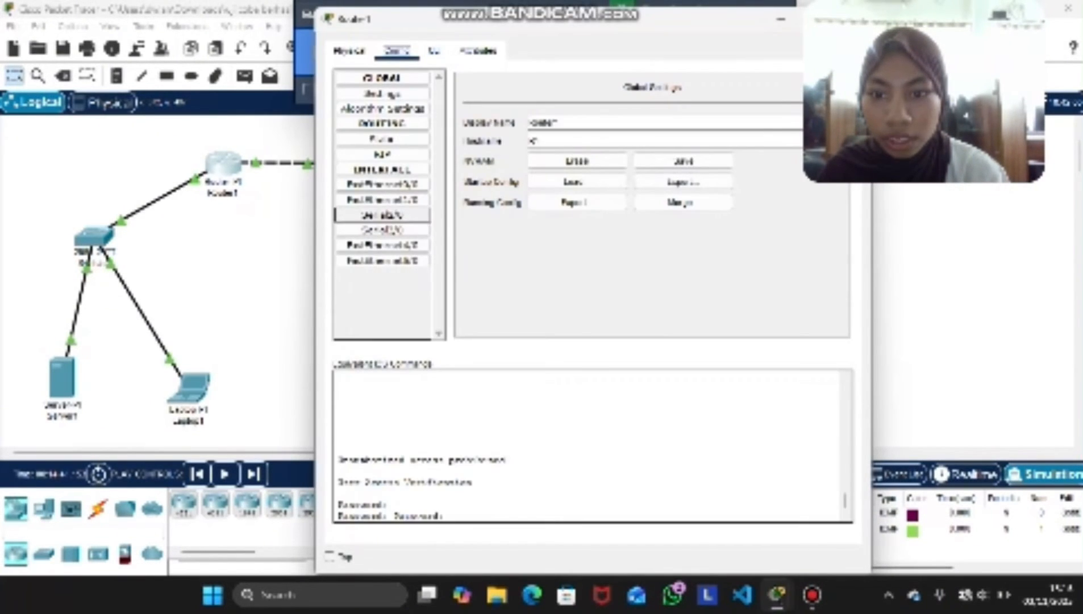
left_click(383, 185)
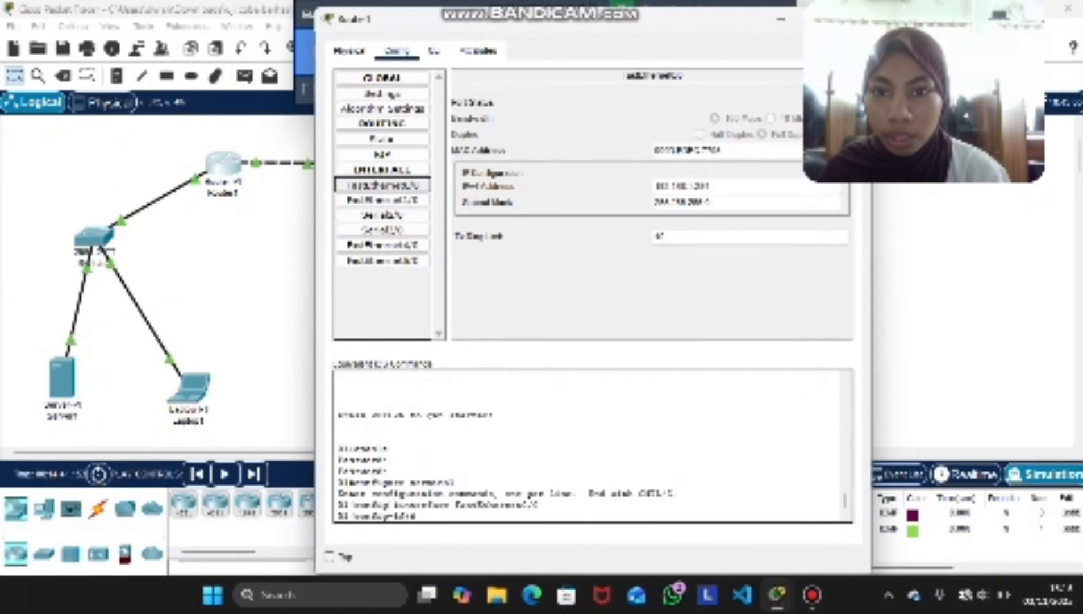
left_click(433, 51)
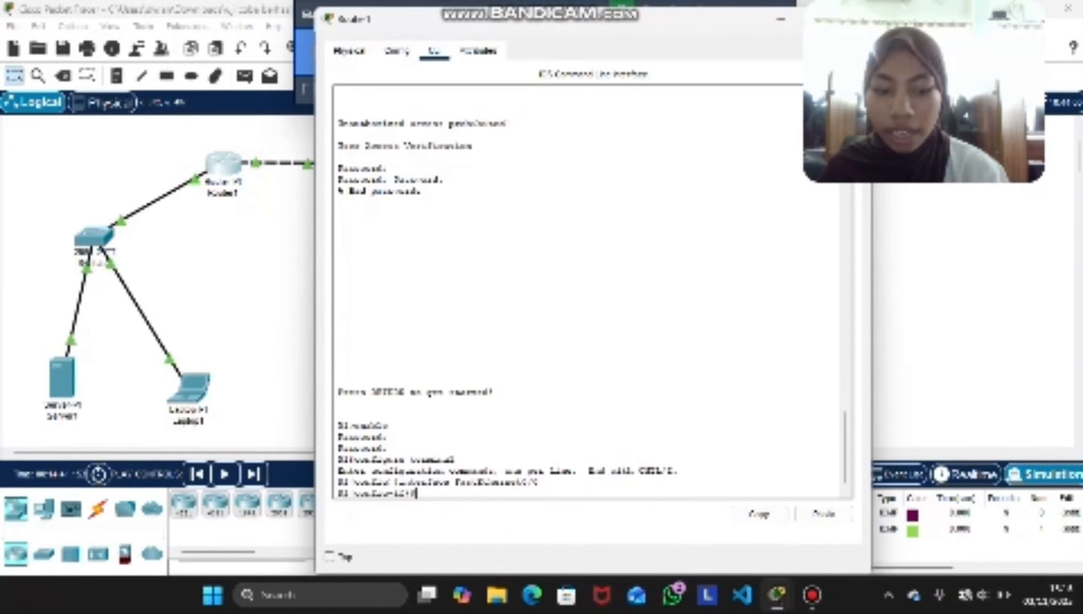
key("Return")
type("no sh")
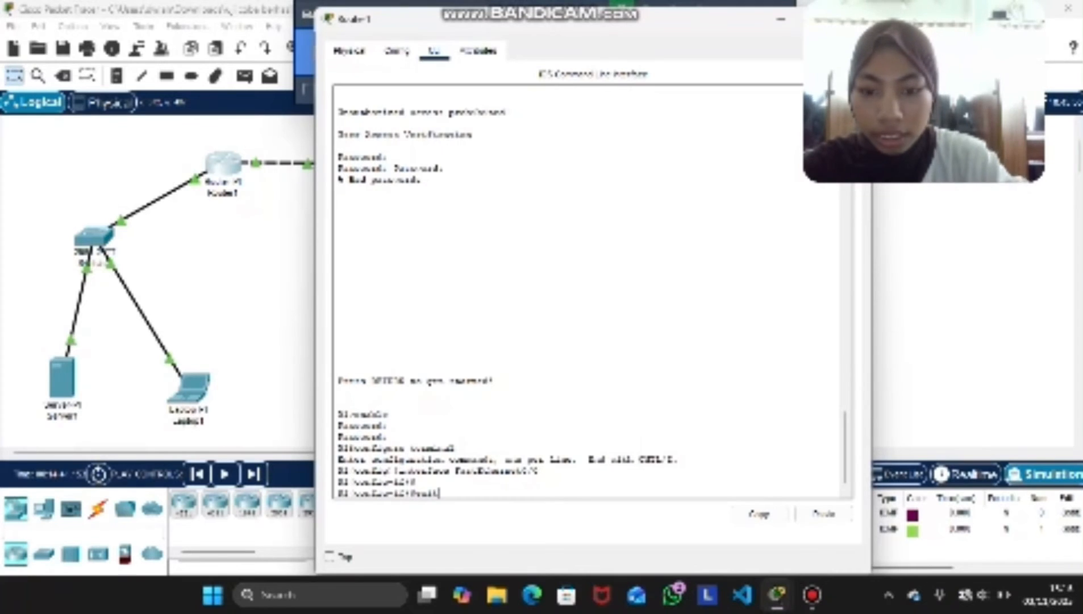
key("Return")
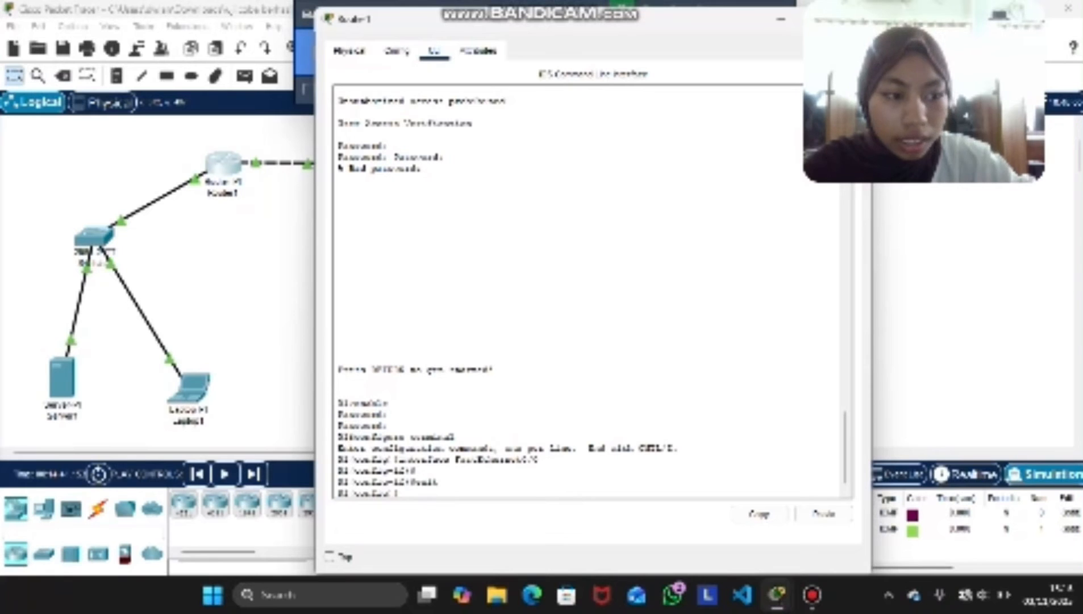
Add a static route on Router1 with ip route 192.168.2.0 255.255.255.0 fa1/0
type("ip r")
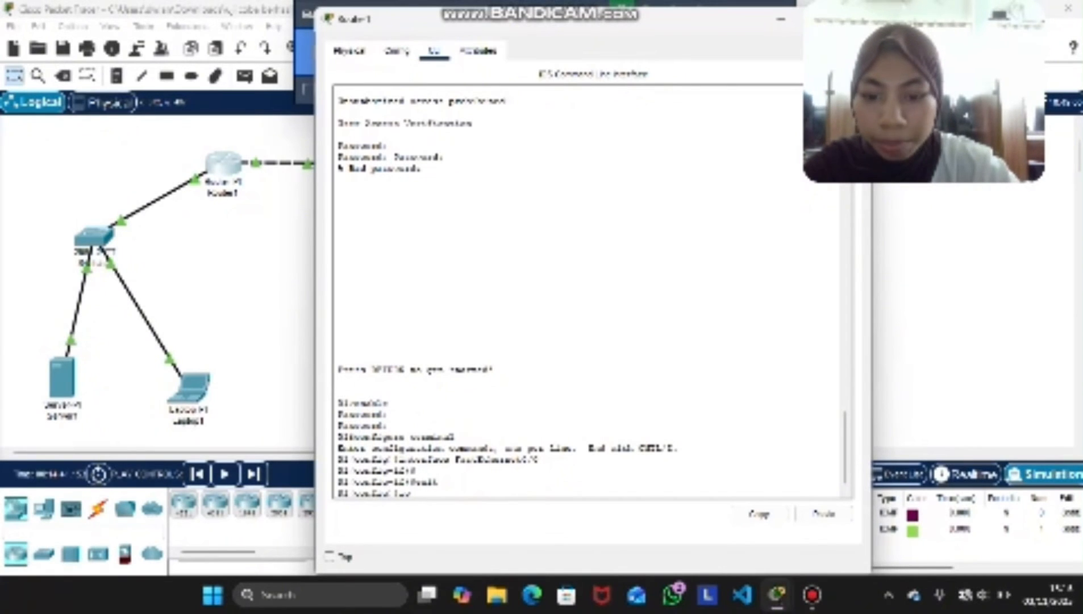
type("oute")
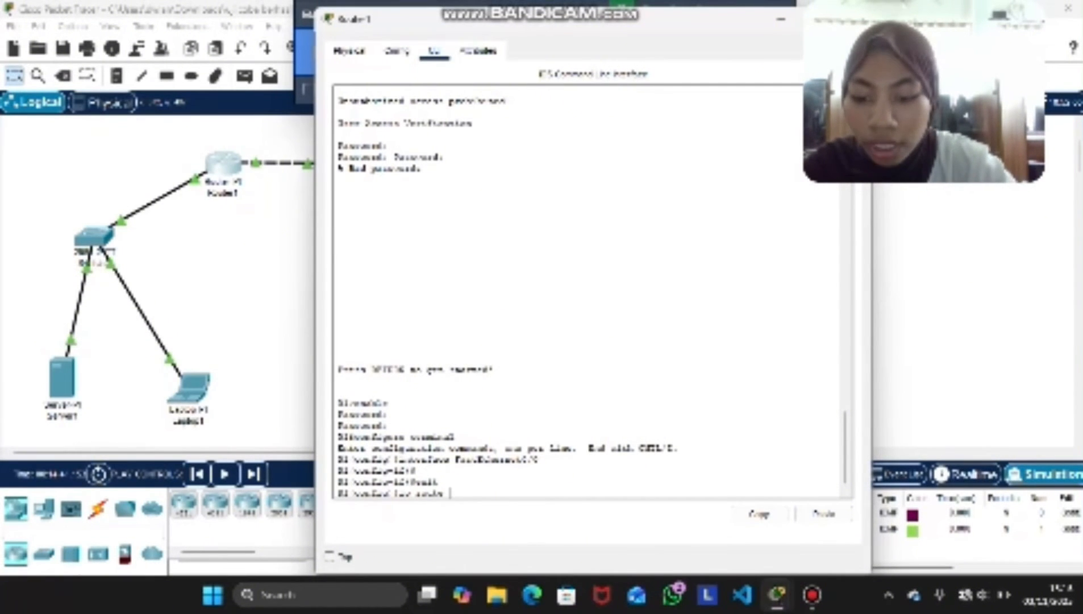
type(" 102.16")
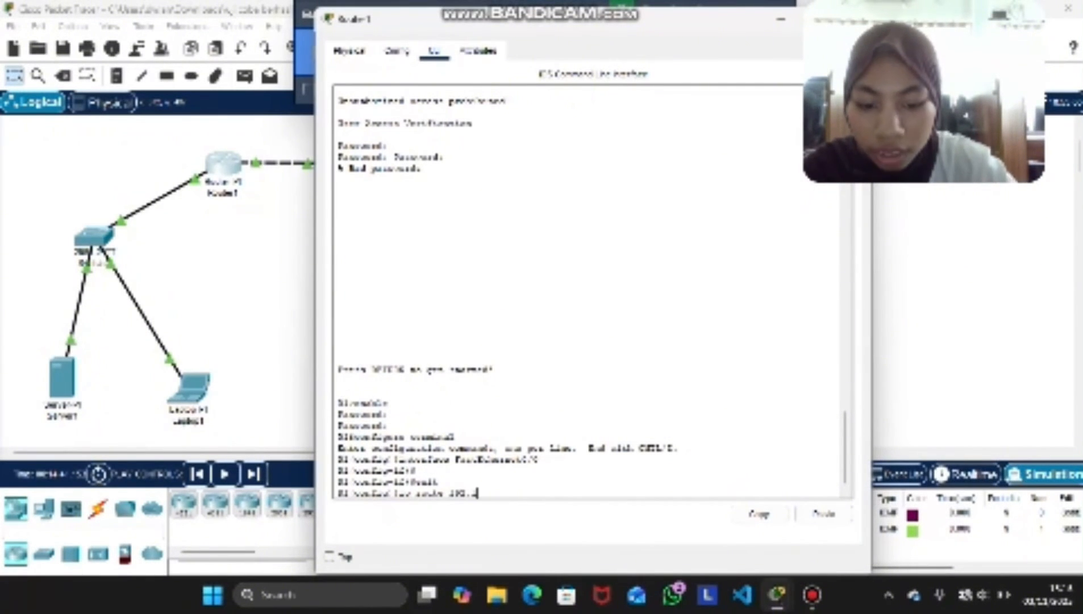
type("8.")
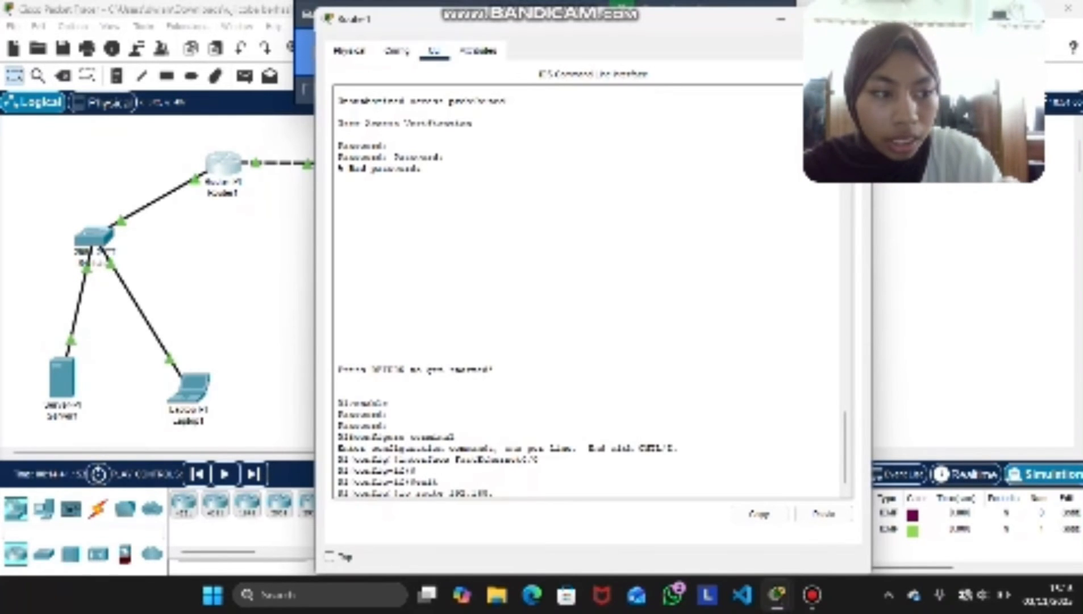
type("2.0")
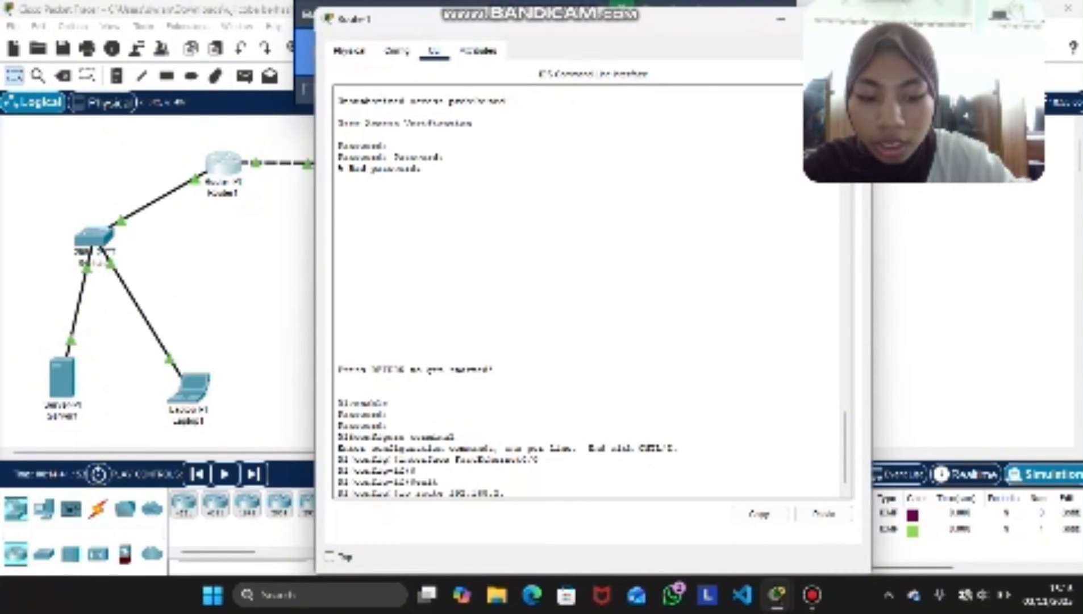
type(" 2")
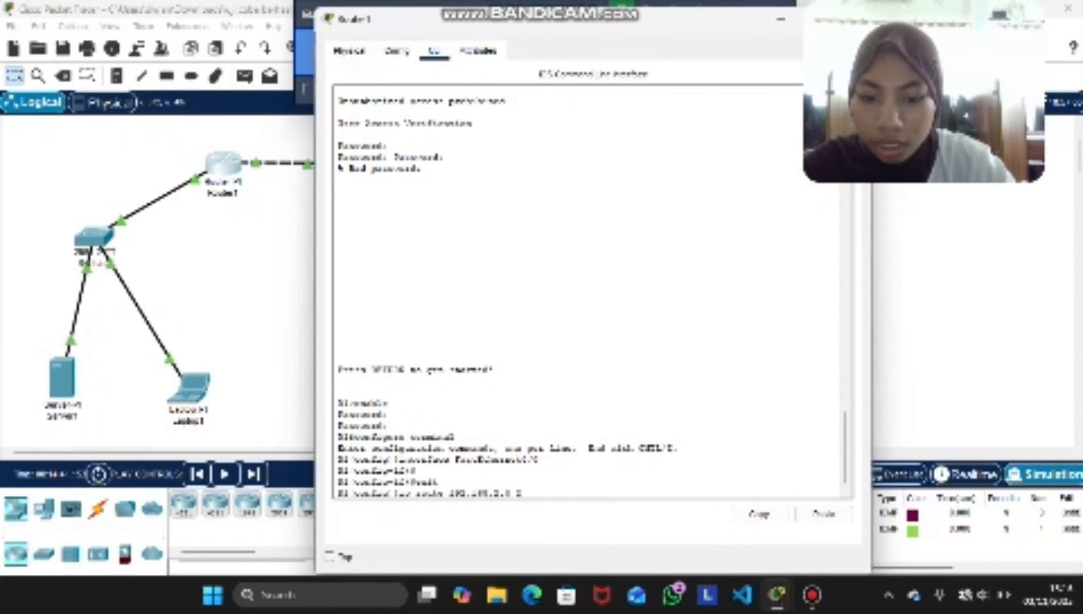
type("55.")
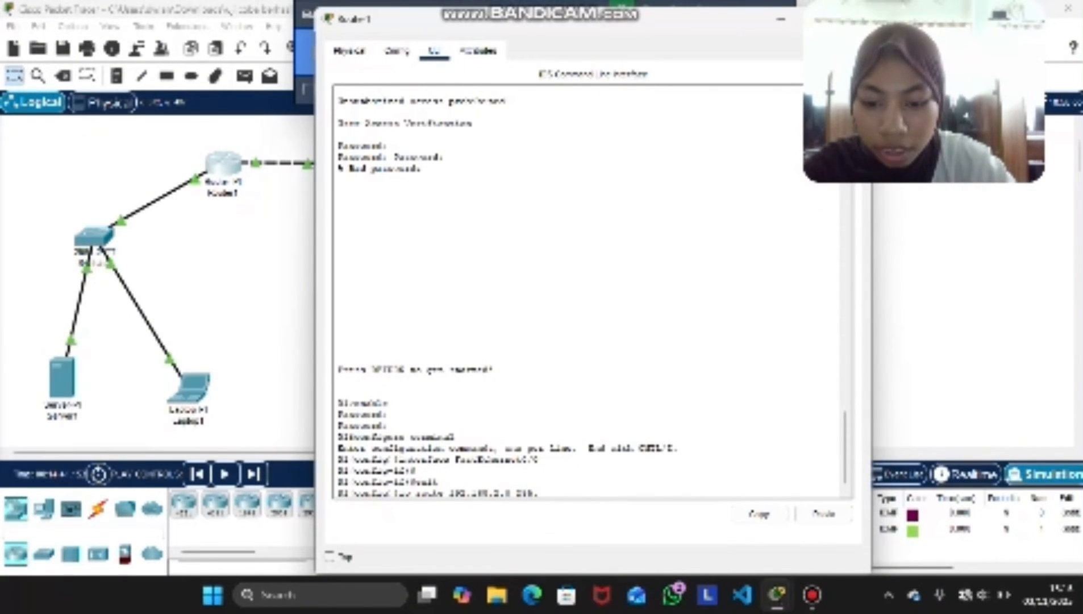
type("255.2")
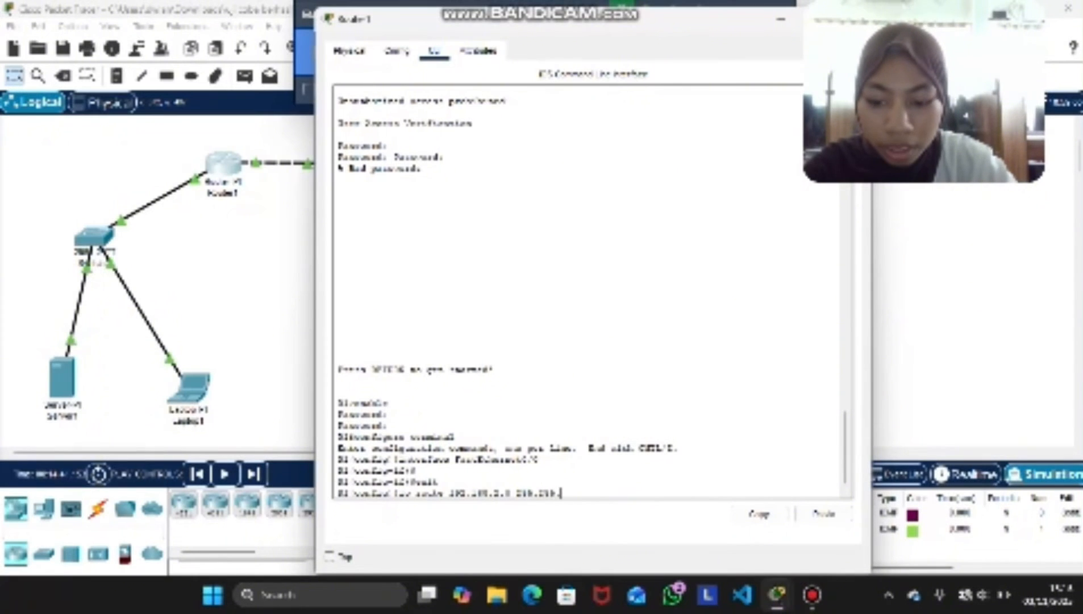
type("55")
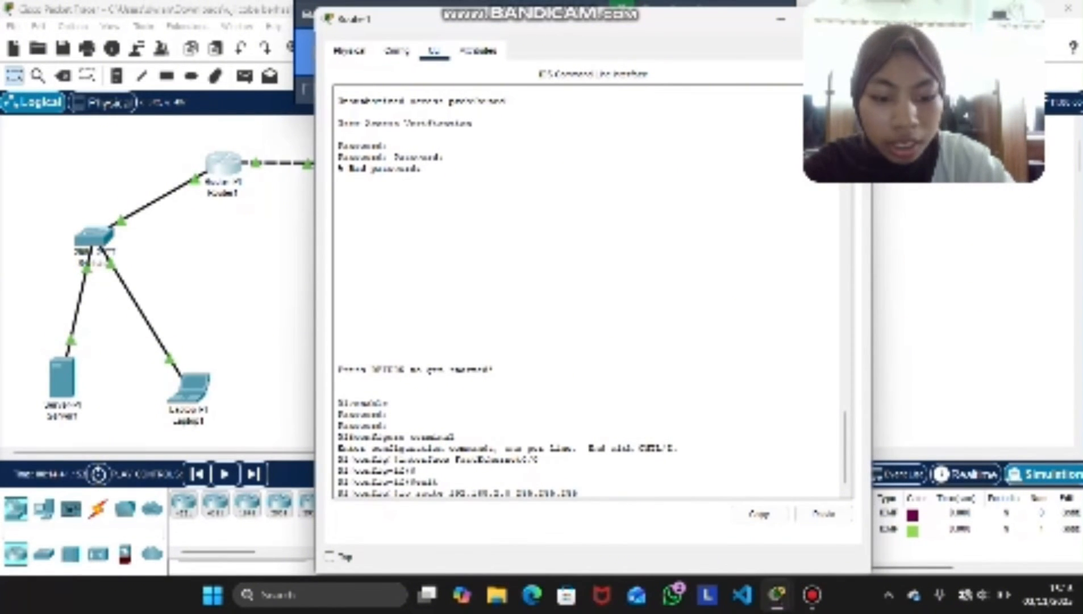
type("252 fa")
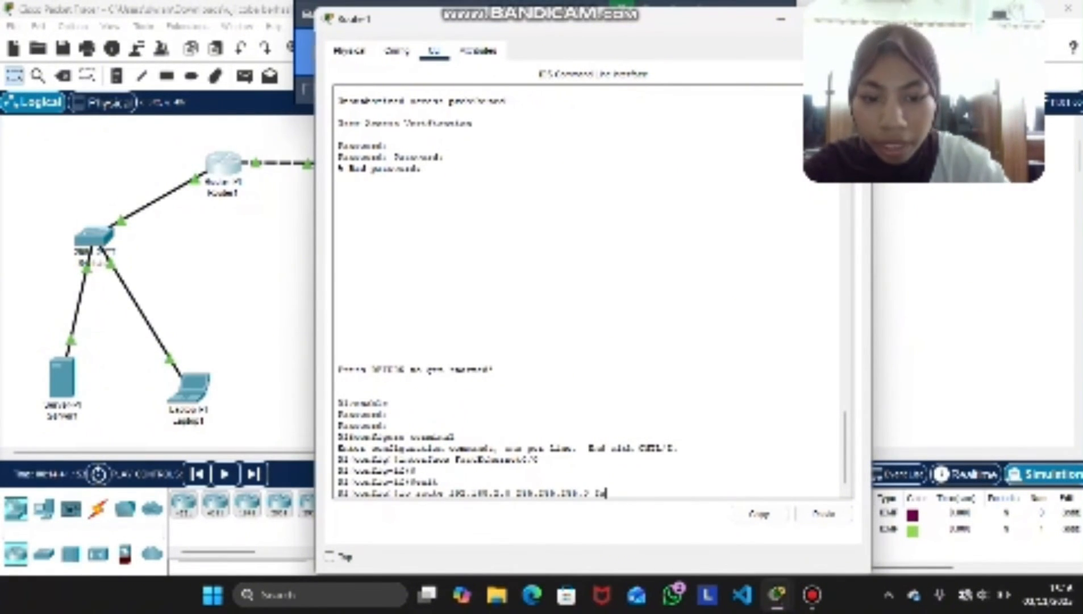
type("1")
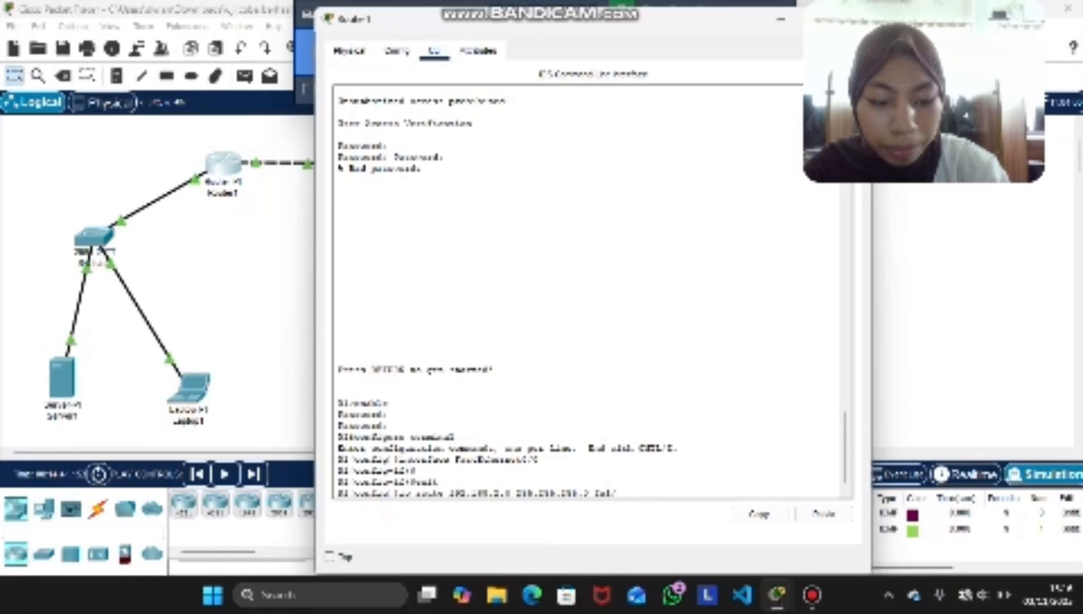
type("0")
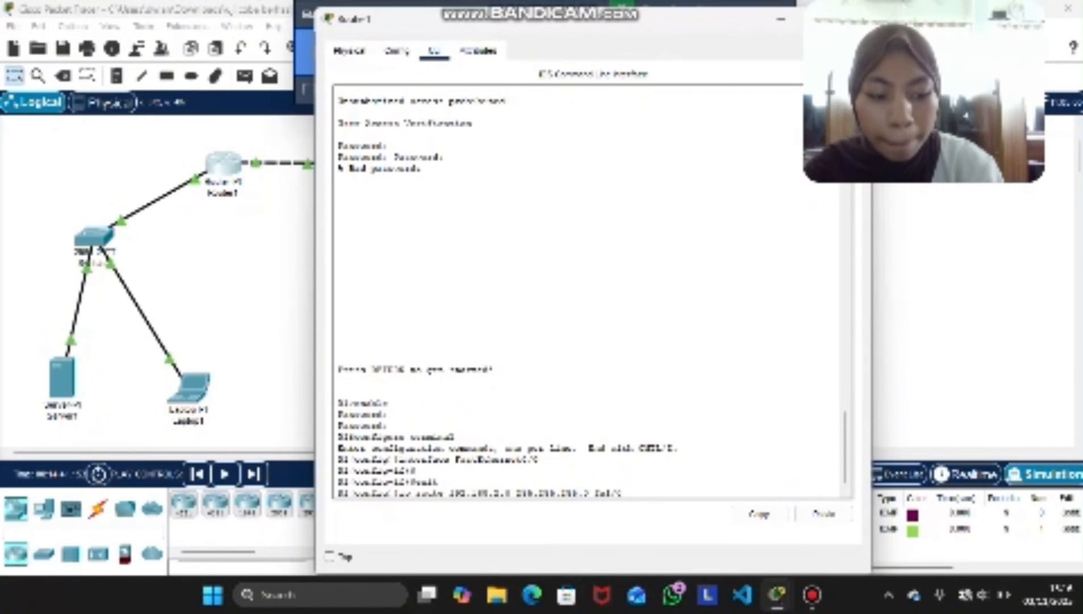
key("Return")
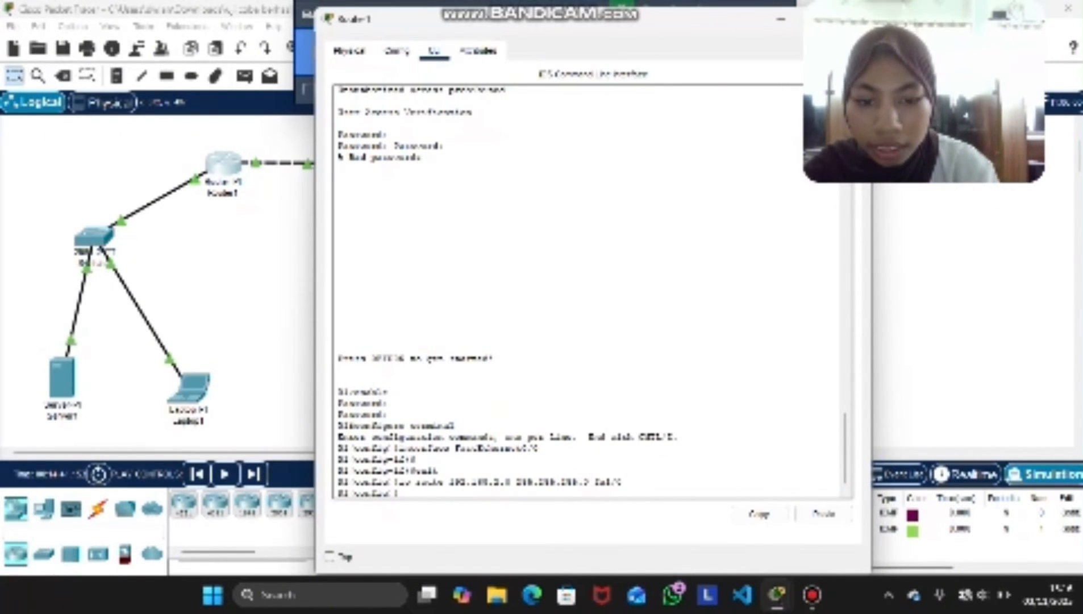
Copy and edit the previous route command on Router1 to add ip route 172.16.3.0 255.255.255.0 fa1/0
left_click_drag(622, 482, 400, 482)
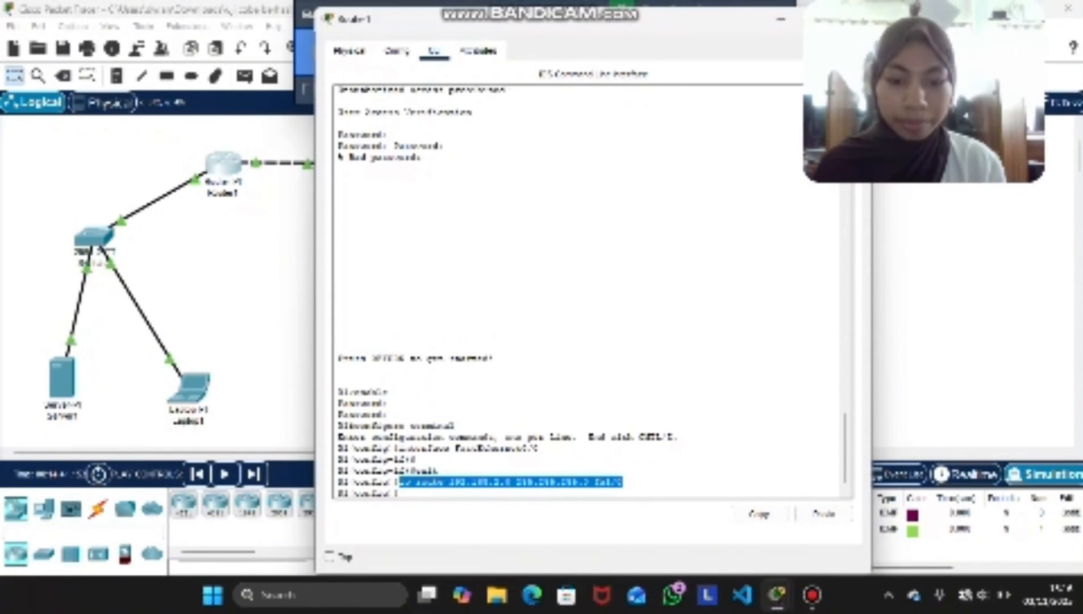
left_click(759, 513)
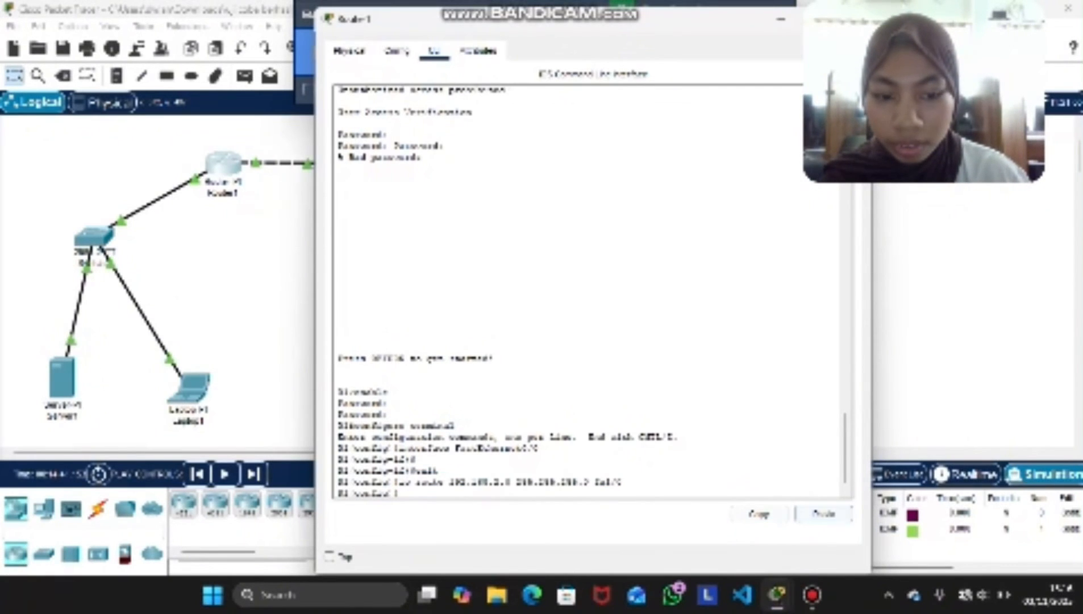
left_click(824, 514)
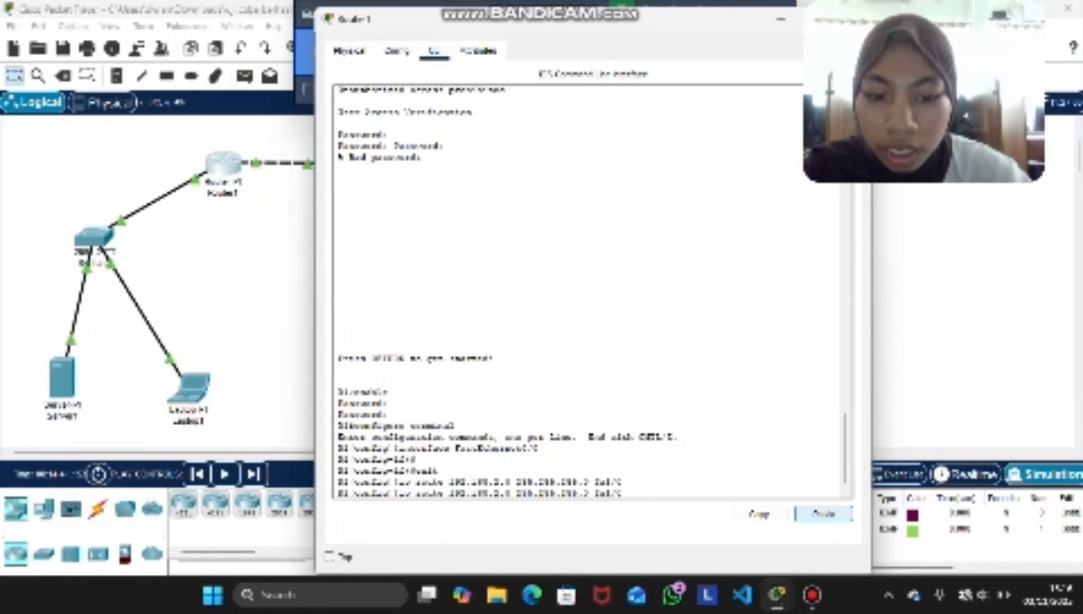
key("Left")
key("Left")
key("Left")
key("Left")
key("Left")
key("Left")
key("Left")
key("Left")
key("Left")
key("Left")
key("Left")
key("Left")
key("Left")
key("Left")
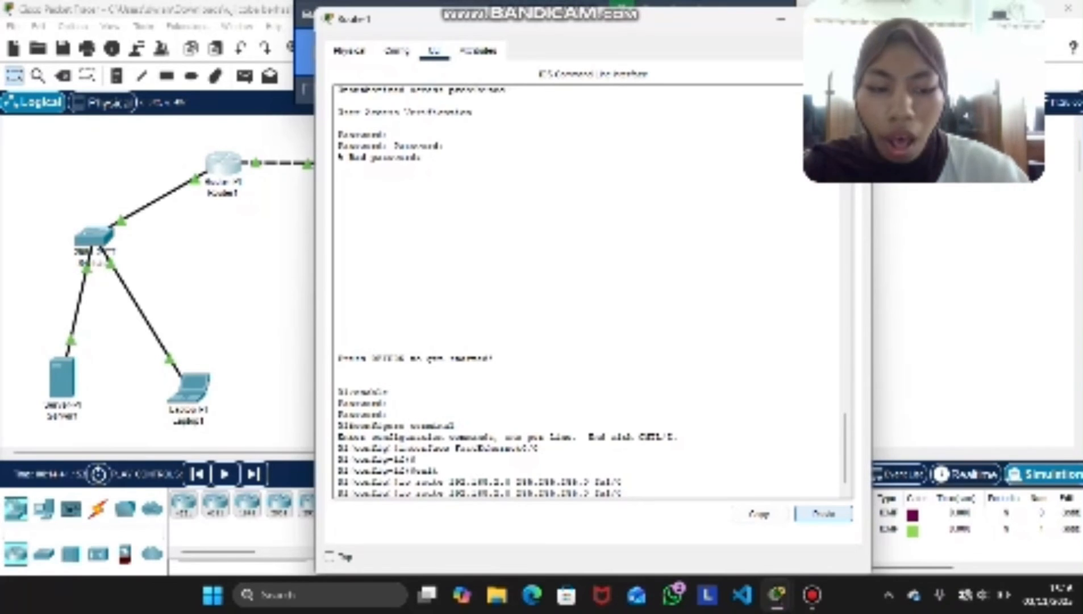
key("BackSpace")
type("7")
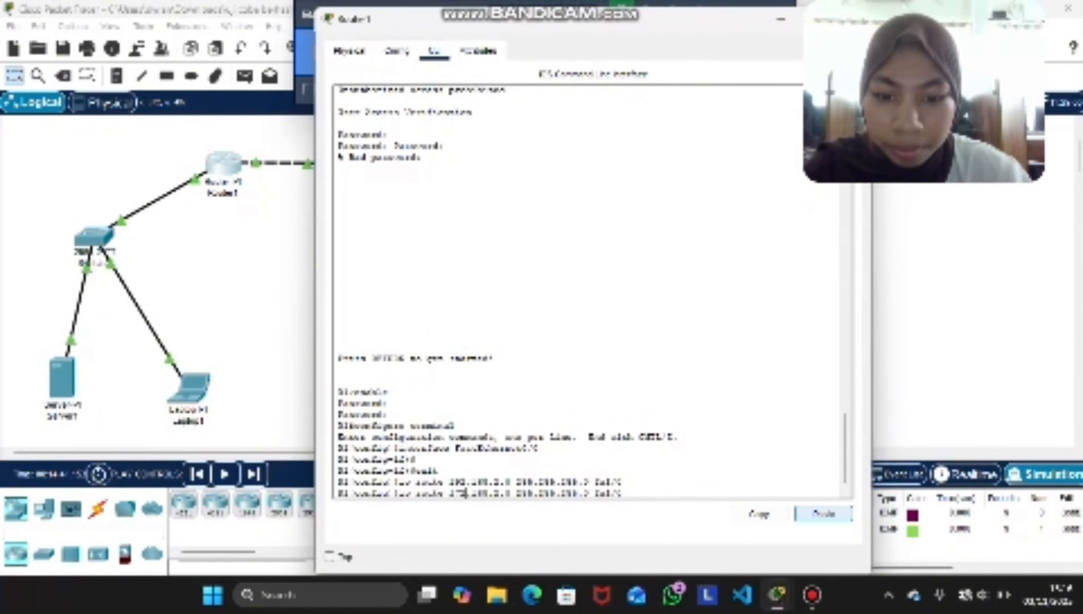
key("BackSpace")
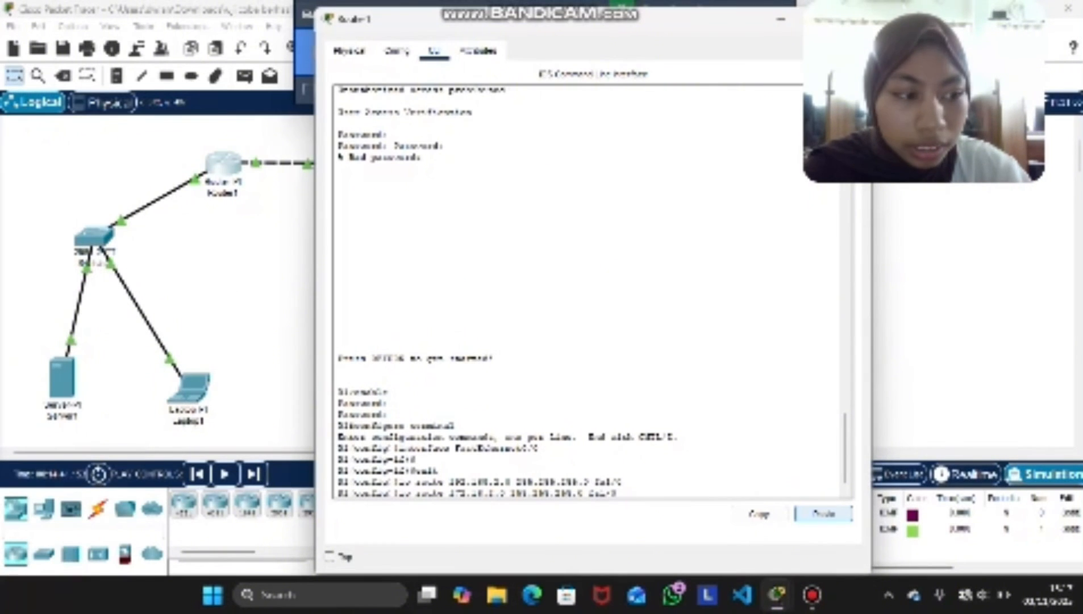
key("BackSpace")
type("0")
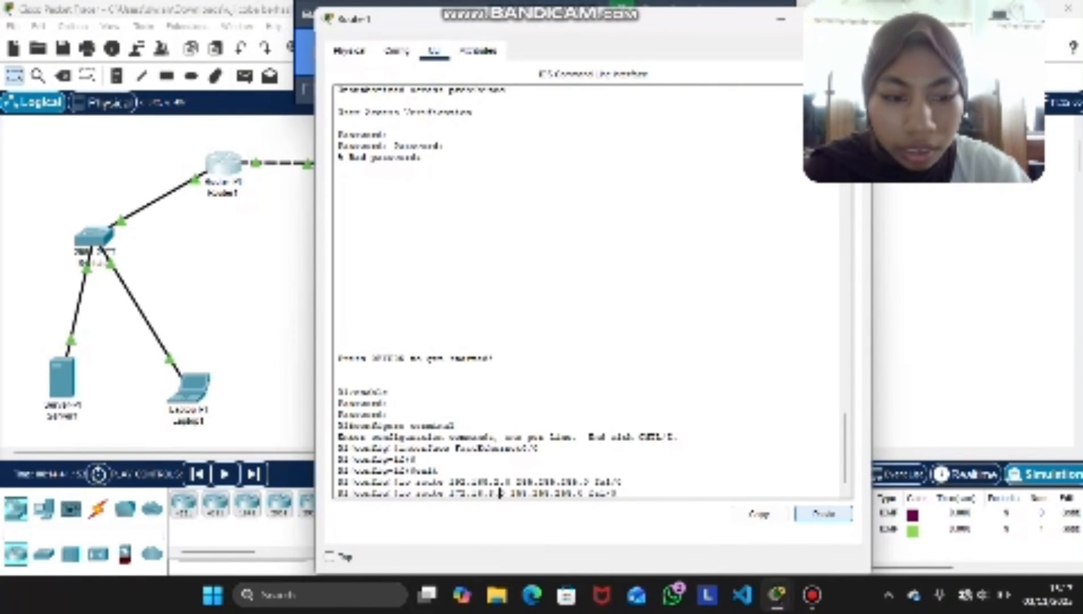
key("Right")
key("Right")
key("Right")
key("Right")
key("Right")
key("Right")
key("Right")
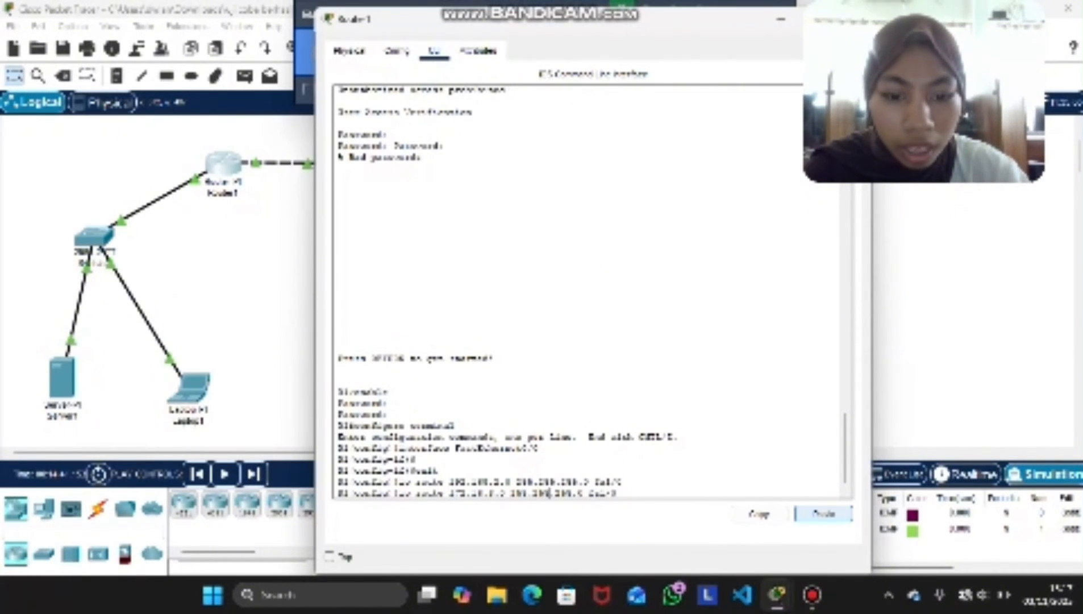
key("Right")
key("Right")
key("Right")
key("Right")
key("Right")
key("Right")
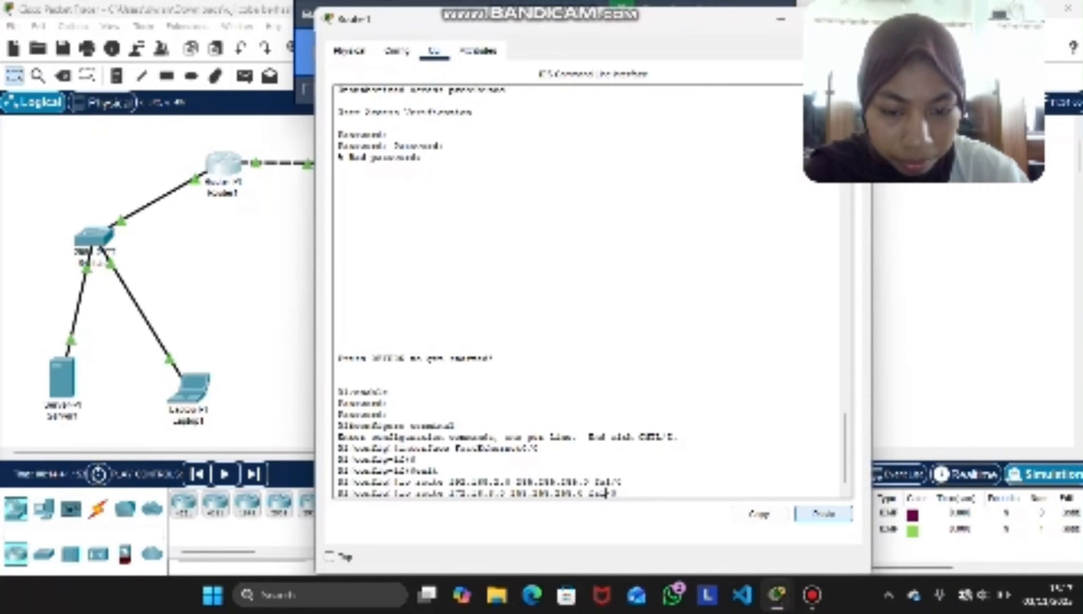
key("Return")
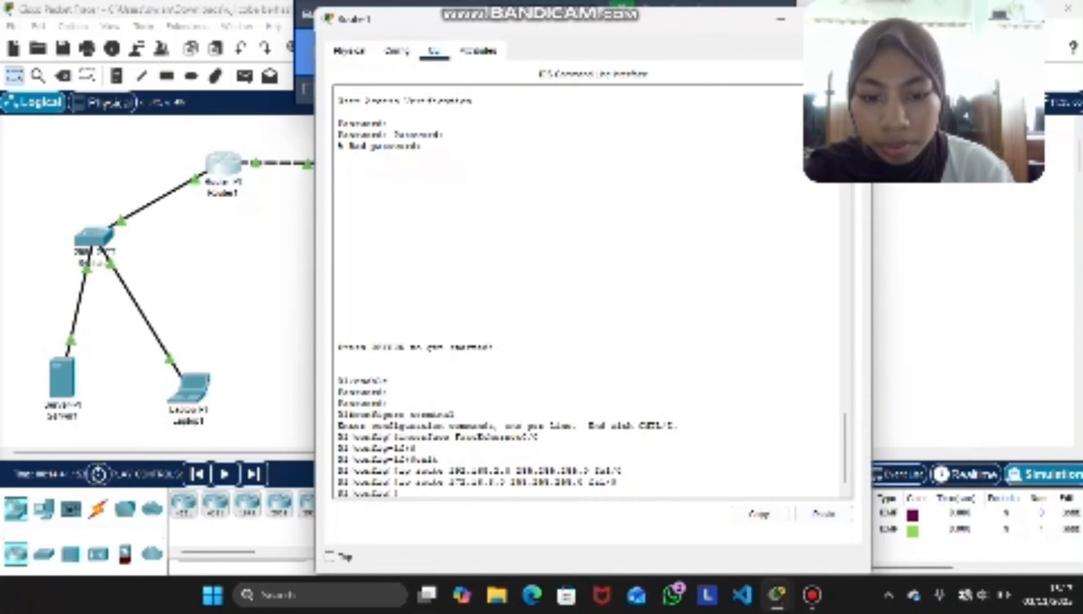
Copy and edit the last route command on Router1 to add ip route 172.16.4.0 255.255.255.0 fa1/0
left_click_drag(617, 482, 400, 483)
left_click(759, 514)
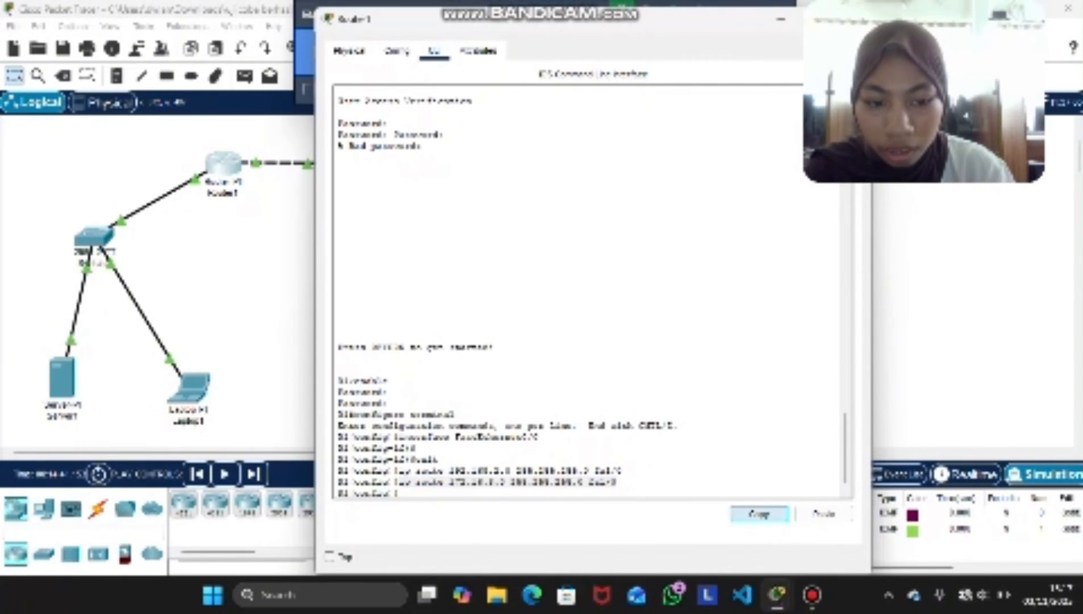
left_click(653, 483)
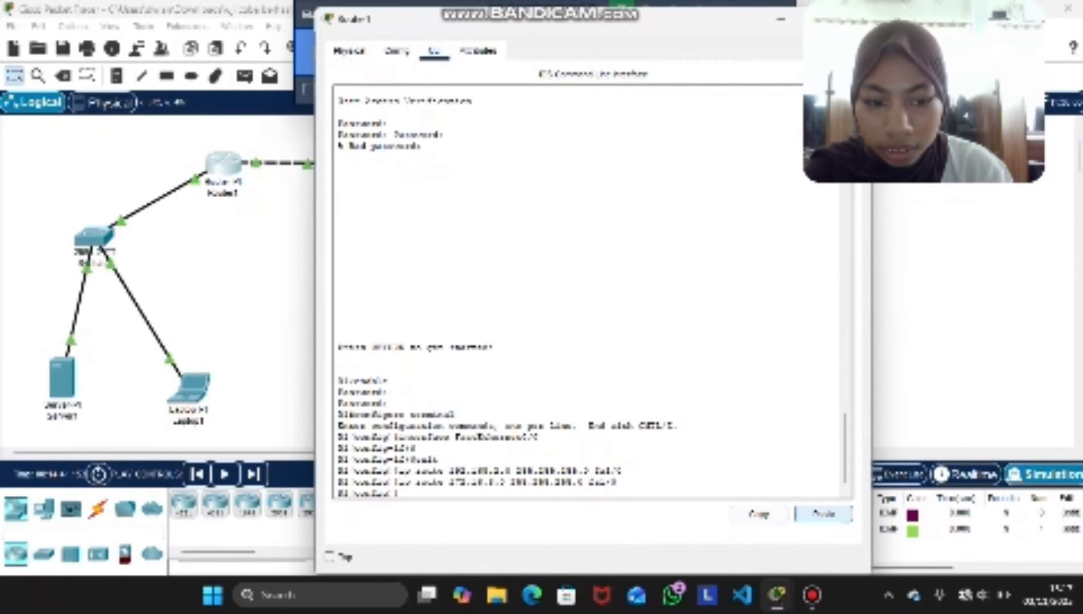
left_click(824, 514)
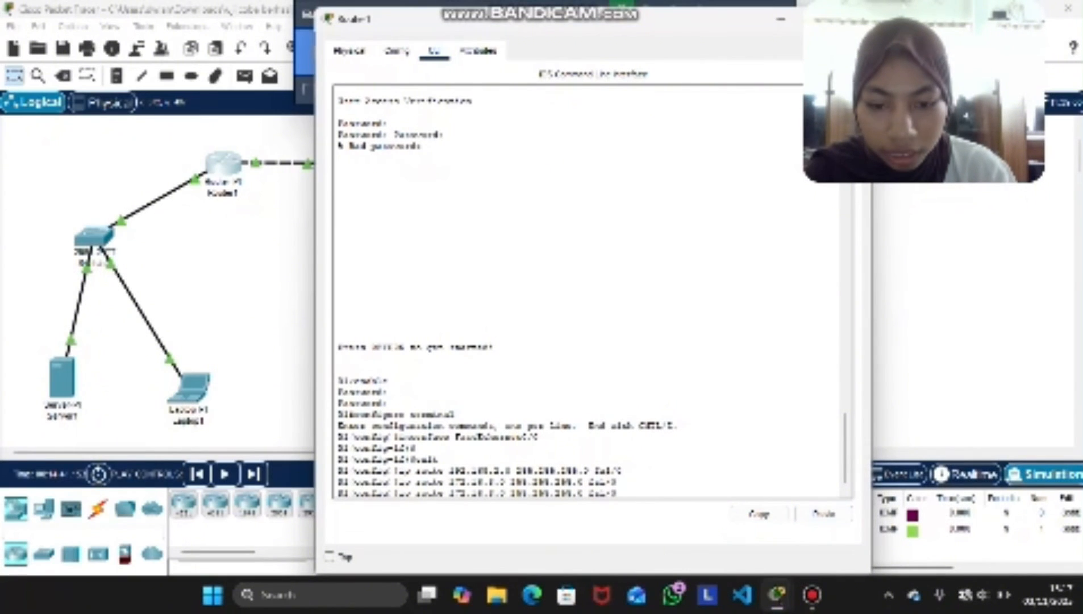
key("Left")
key("Left")
key("Left")
key("Left")
key("Left")
key("Left")
key("Left")
key("Left")
key("Left")
key("Left")
key("Left")
key("Left")
key("Left")
key("Left")
key("Left")
key("Left")
key("Left")
key("Left")
key("Left")
key("Left")
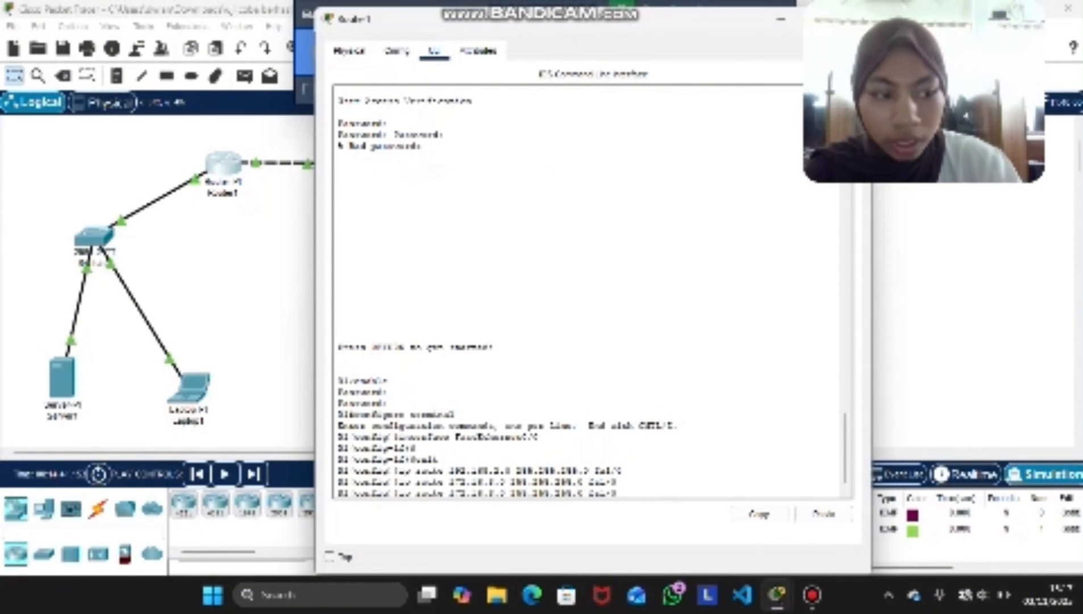
key("BackSpace")
key("BackSpace")
type("6")
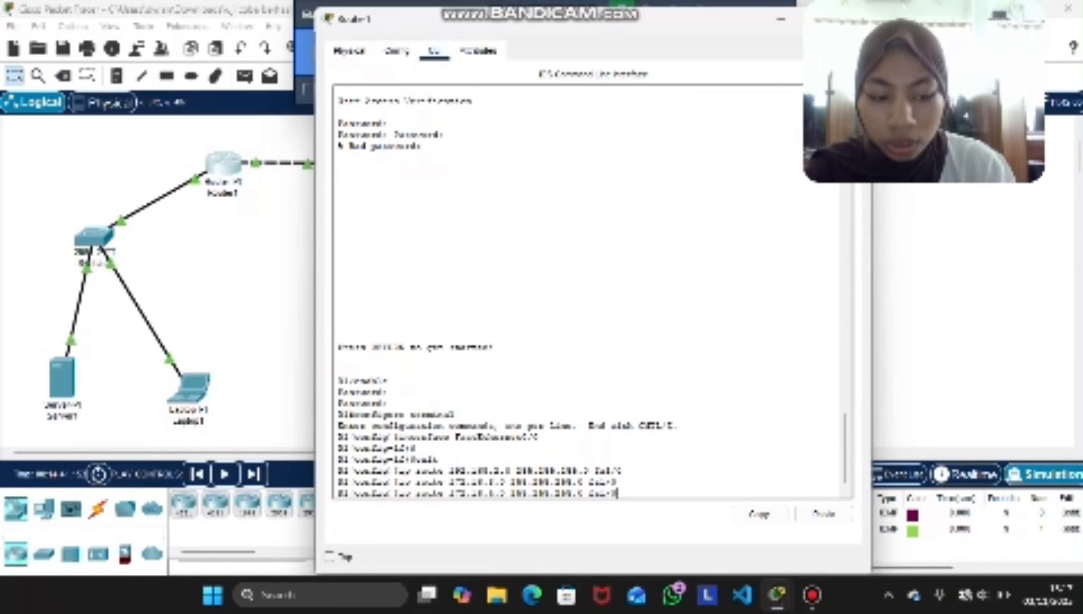
key("Return")
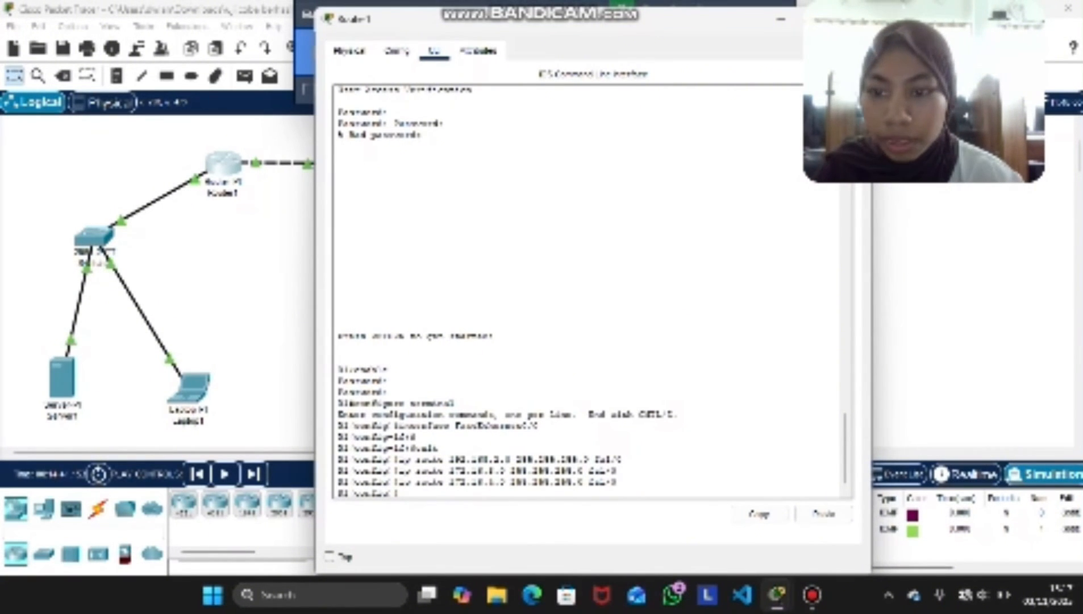
Open Router2's command line and arrange it side by side with Router1's window
left_click(854, 18)
left_click(341, 165)
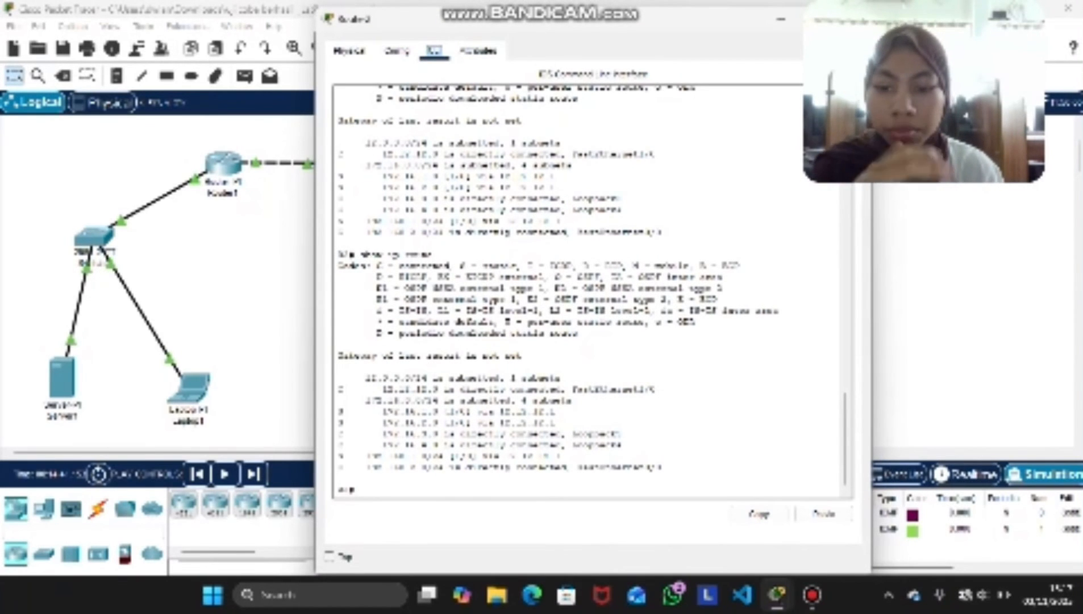
key("super+Right")
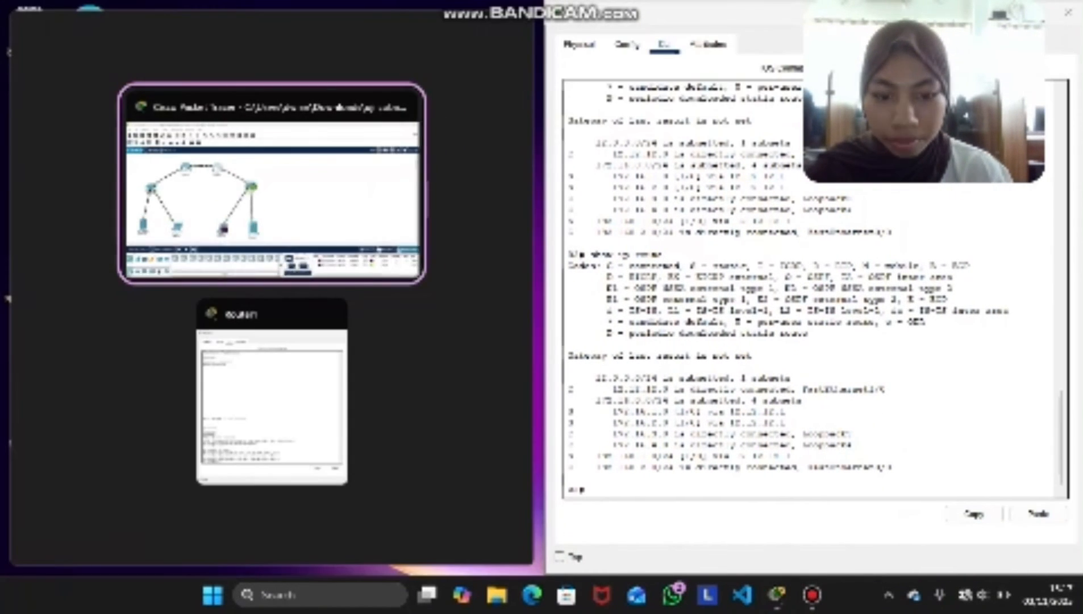
left_click(272, 398)
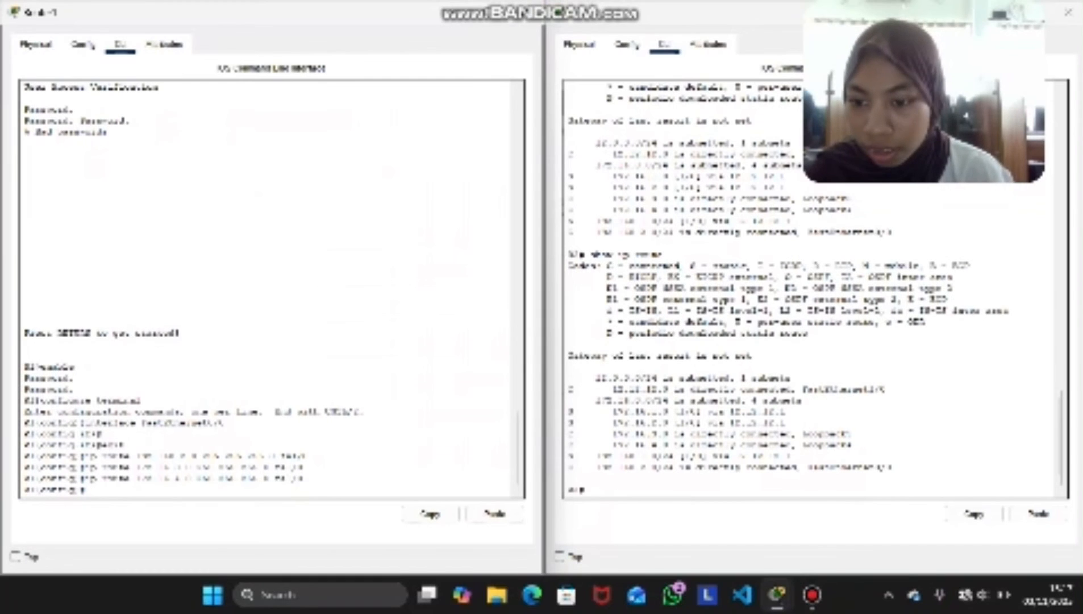
Exit Router2's current command-line session and start a new one at the access password prompt
left_click(588, 489)
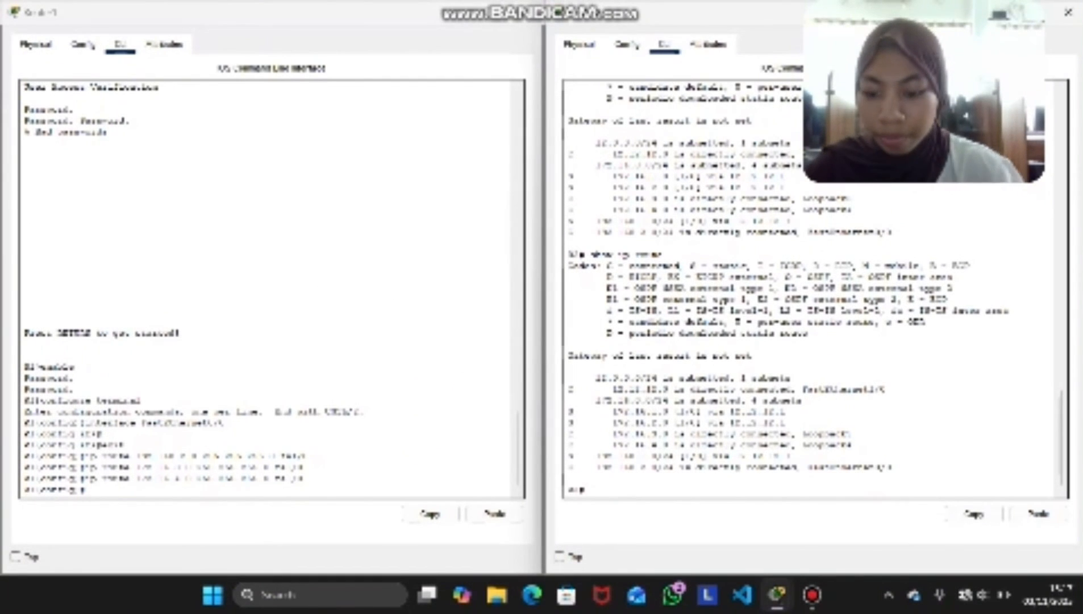
type("cont")
key("Return")
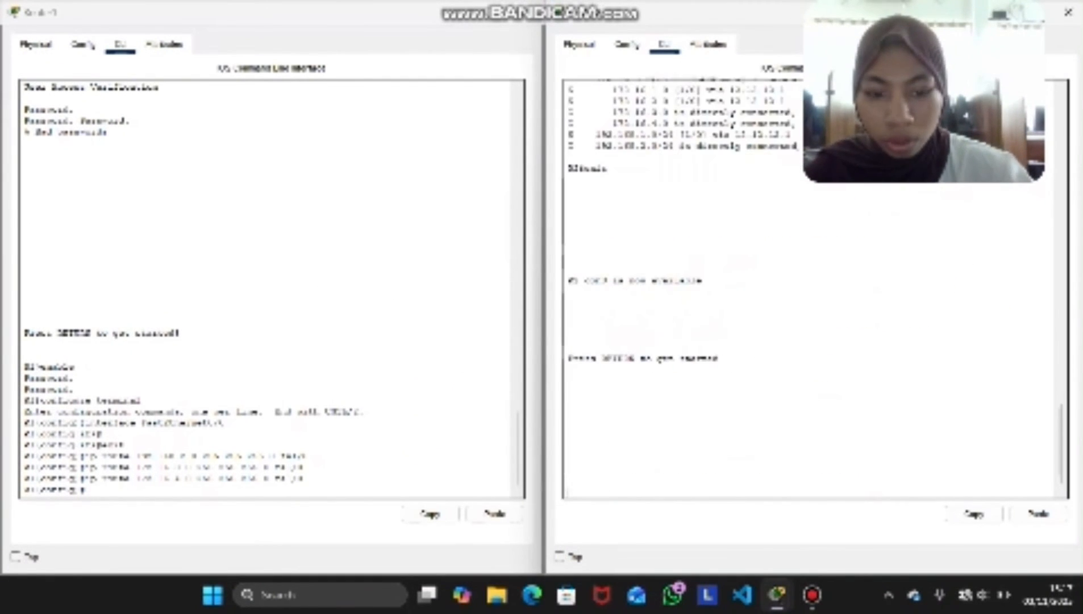
key("Return")
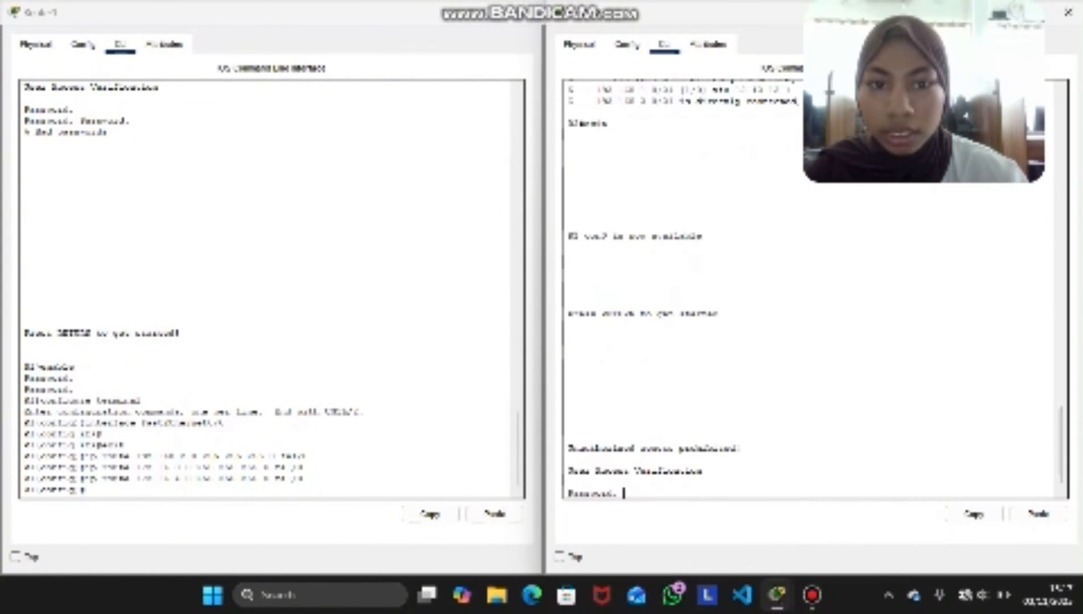
Open Router2's FastEthernet0/0 configuration to enter configuration mode, and exit to global configuration mode in the command line
left_click(627, 45)
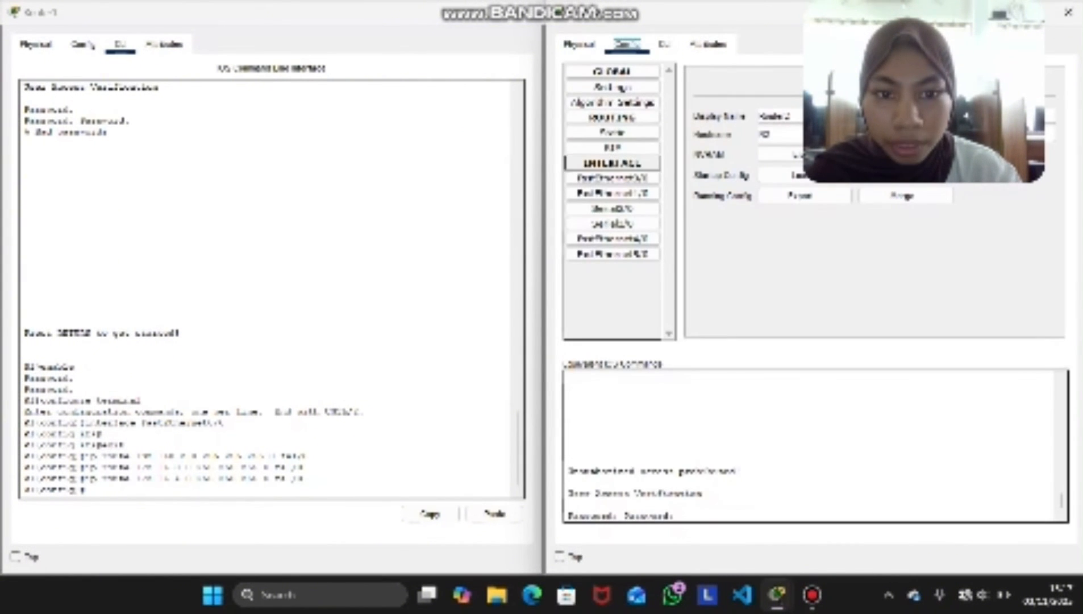
left_click(612, 179)
left_click(664, 44)
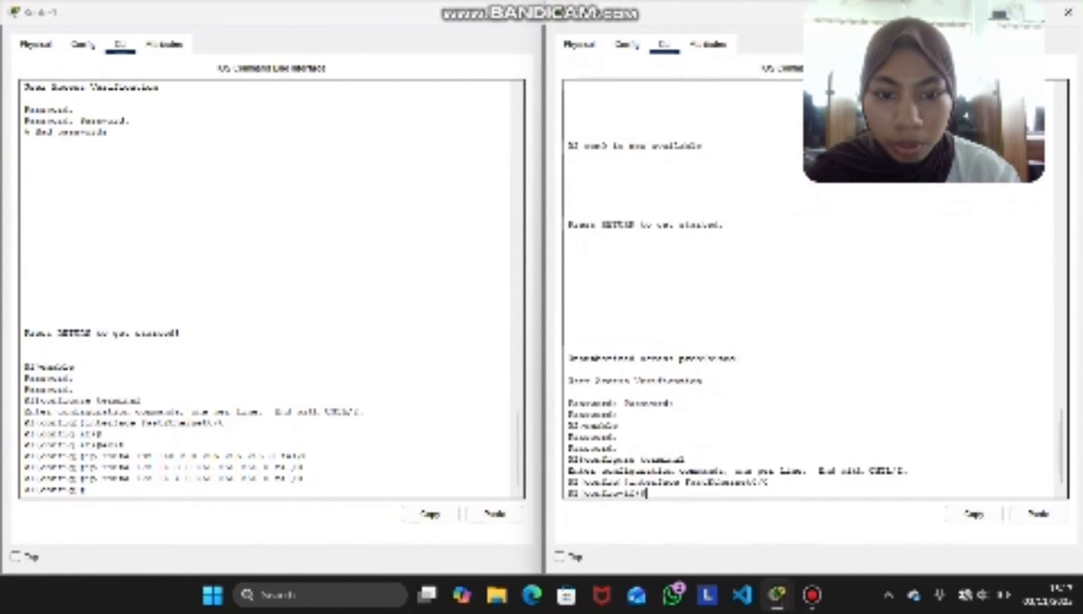
key("Return")
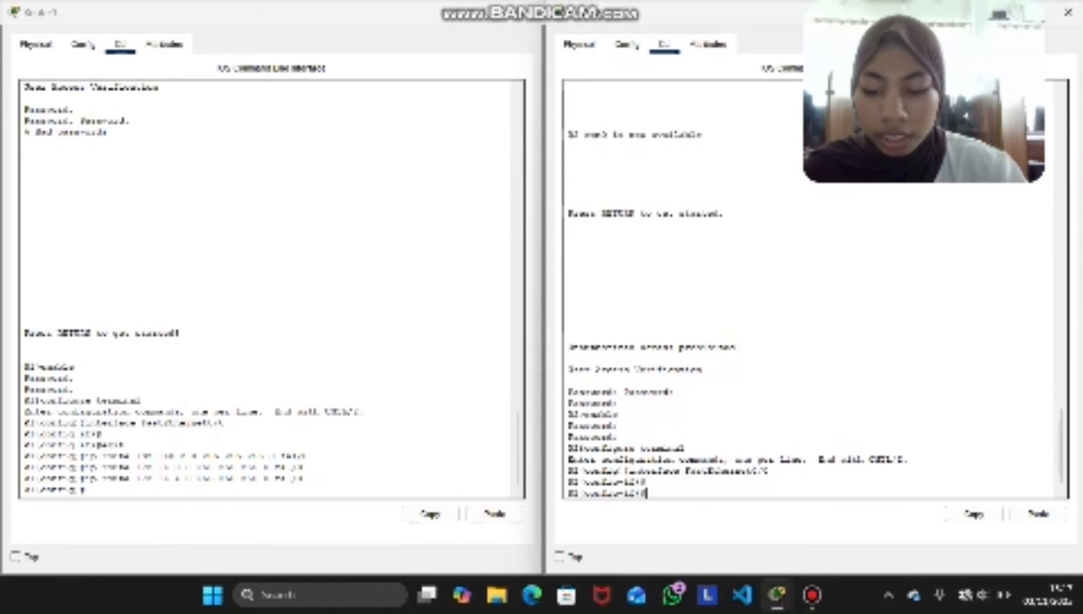
type("exit")
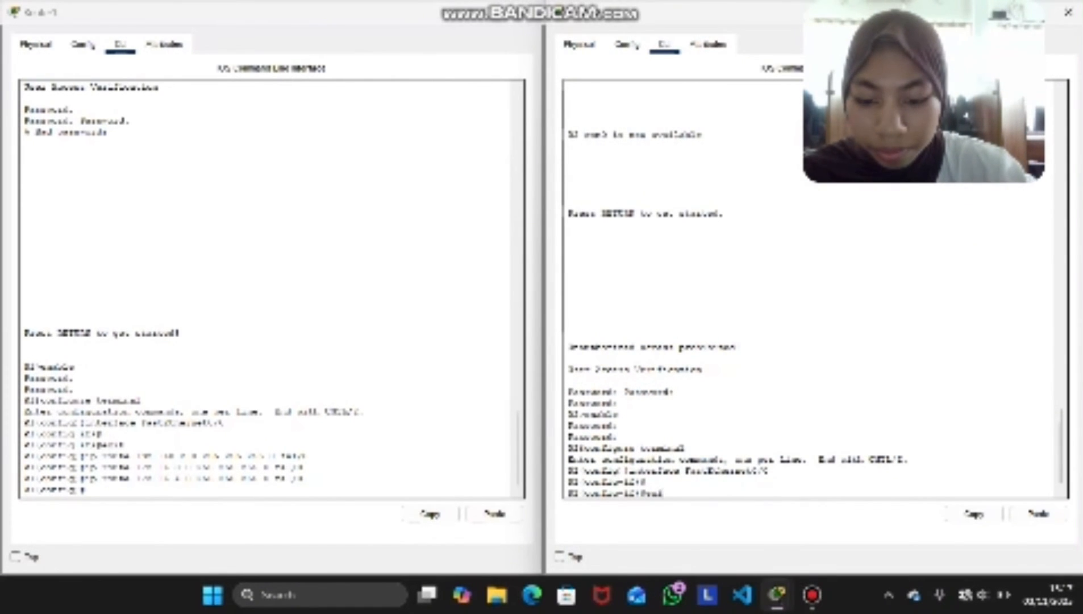
key("Return")
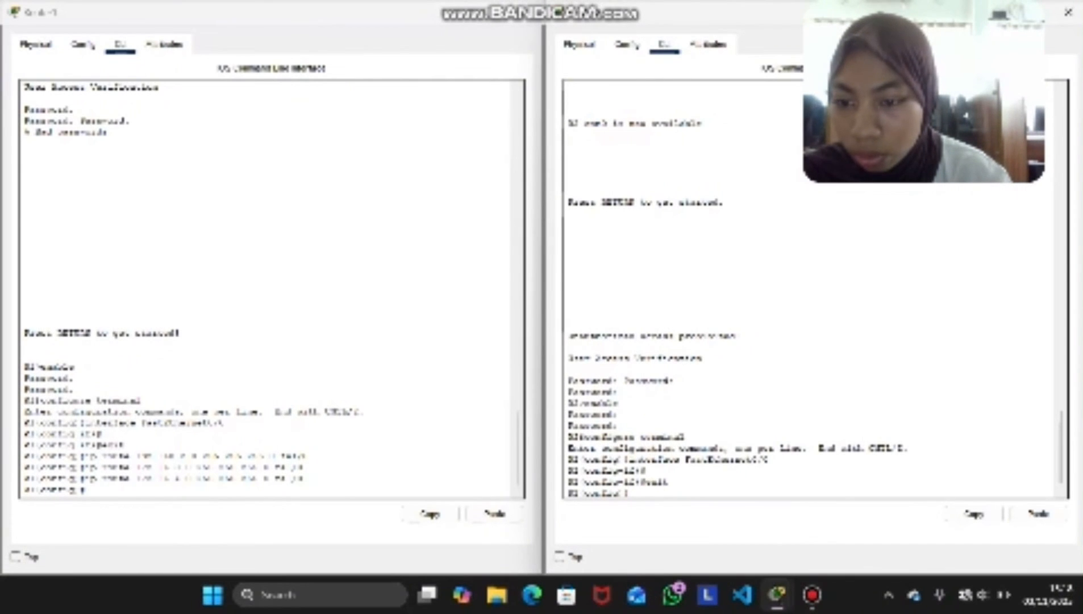
Copy Router1's 192.168.2.0 route command into Router2 and edit it to add ip route 192.168.1.0 255.255.255.0 fa1/0
left_click_drag(308, 456, 85, 457)
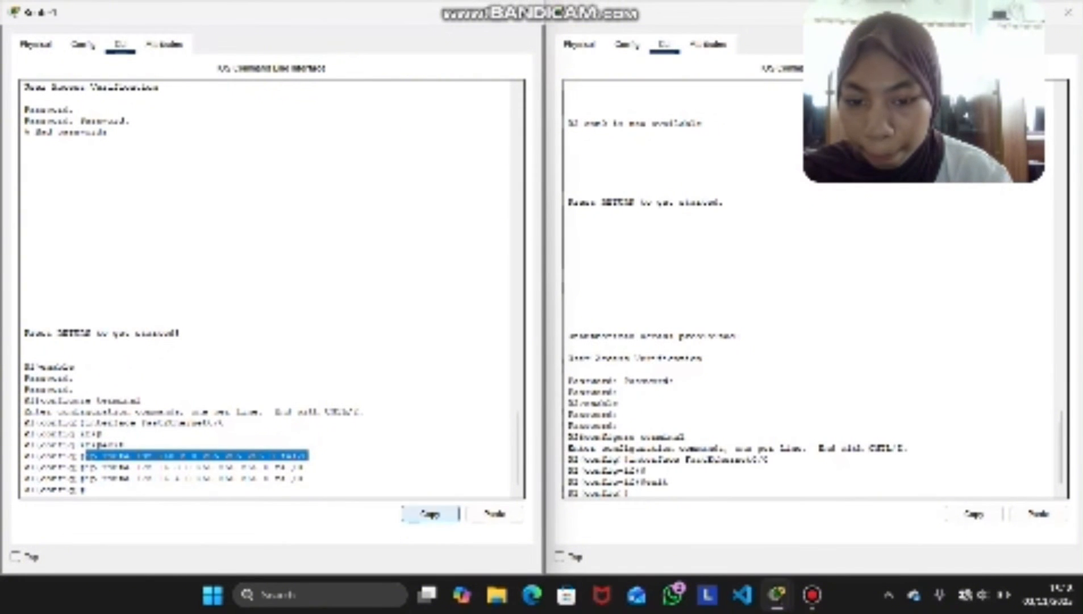
left_click(430, 513)
left_click(642, 492)
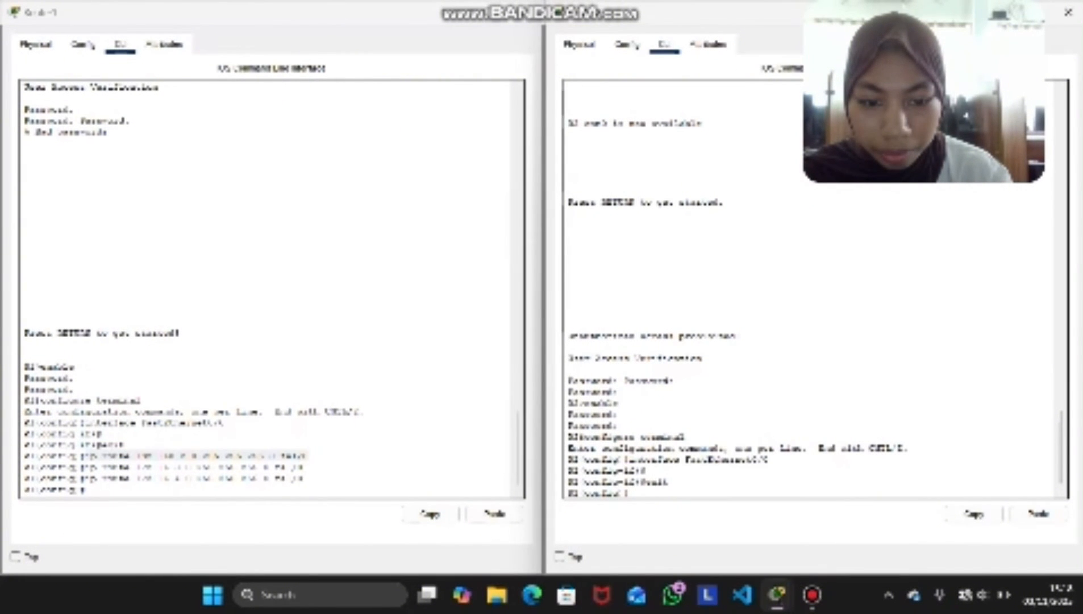
left_click(1038, 514)
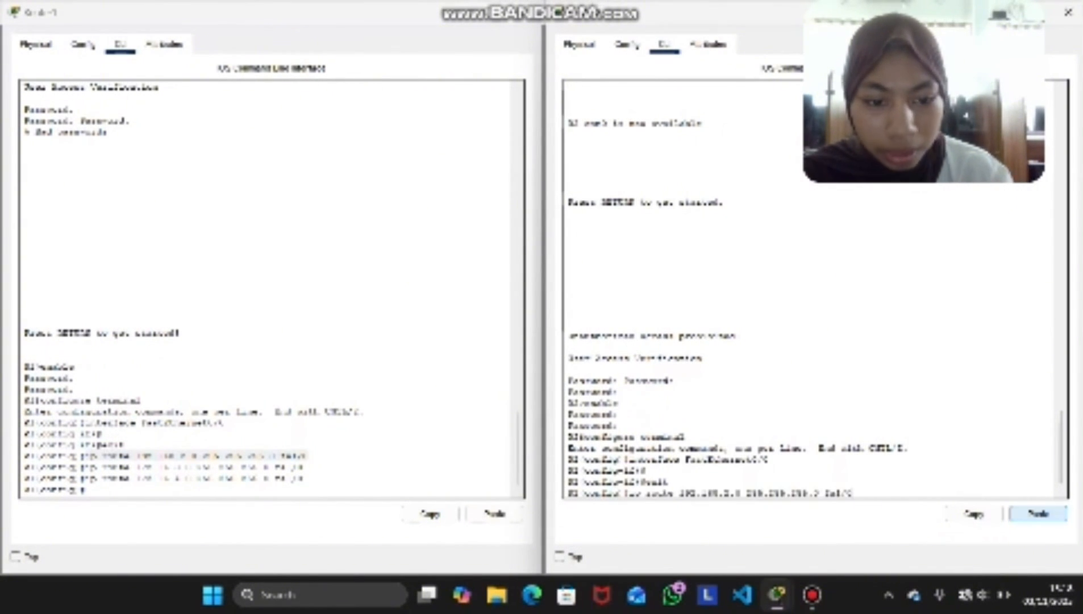
key("Left")
key("Left")
key("Left")
key("Left")
key("Left")
key("Left")
key("Left")
key("Left")
key("Left")
key("Left")
key("Left")
key("Left")
key("Left")
key("Left")
key("Left")
key("Left")
key("Left")
key("Left")
key("Left")
key("Left")
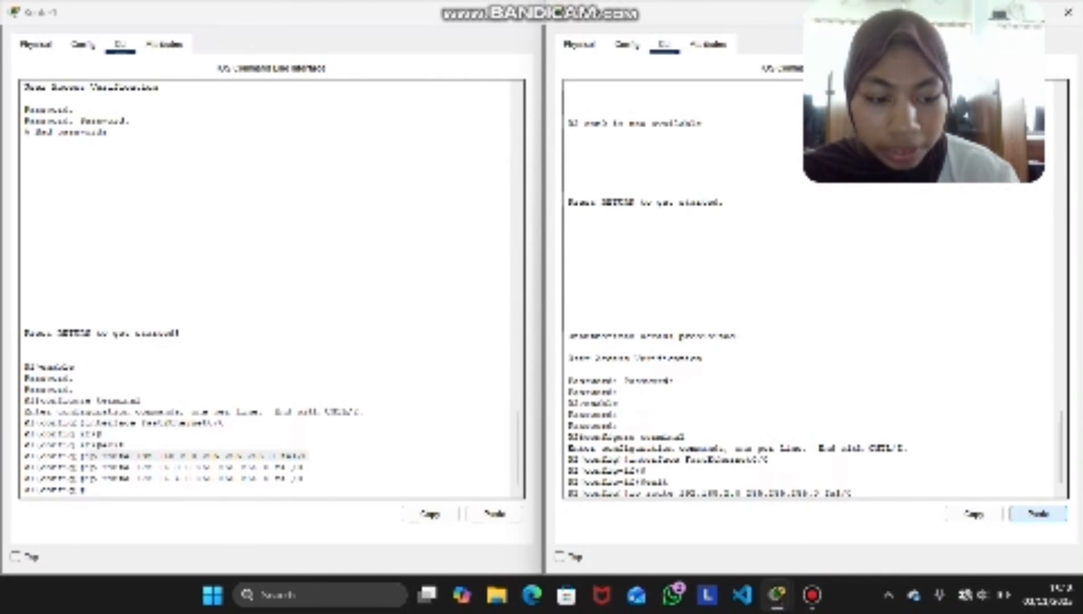
key("BackSpace")
type("1")
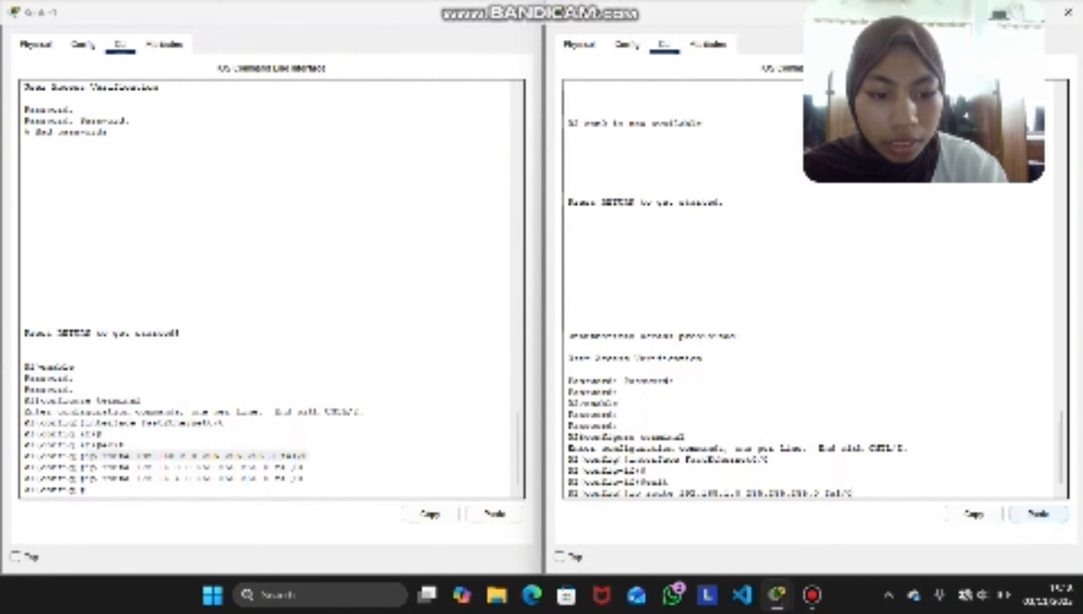
key("Return")
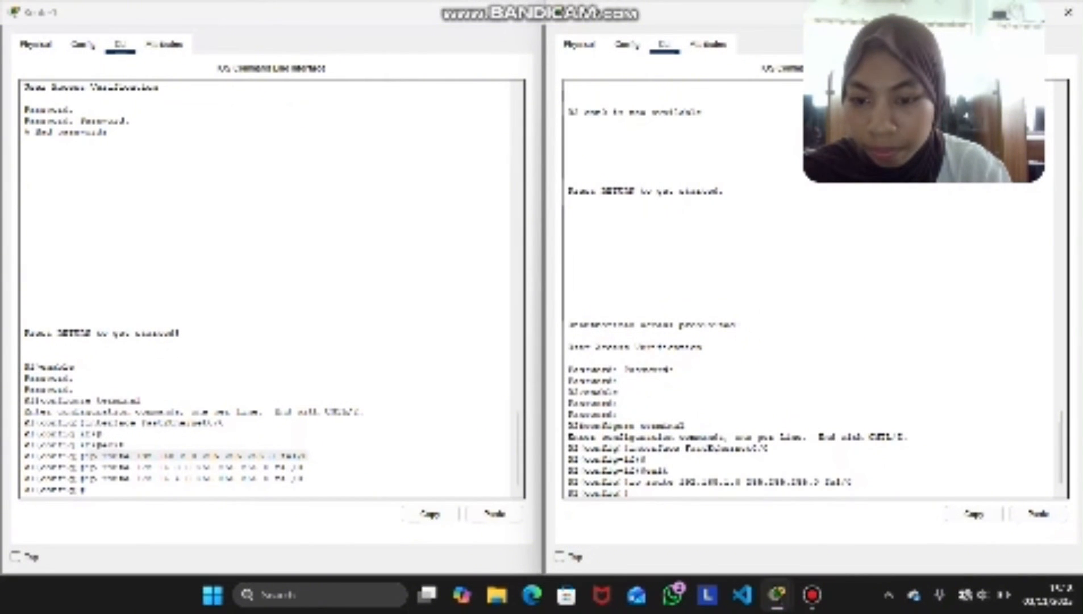
Copy Router1's 172.16.3.0 route command into Router2 and edit it to add ip route 172.16.1.0 255.255.255.0 fa1/0
left_click_drag(303, 466, 85, 466)
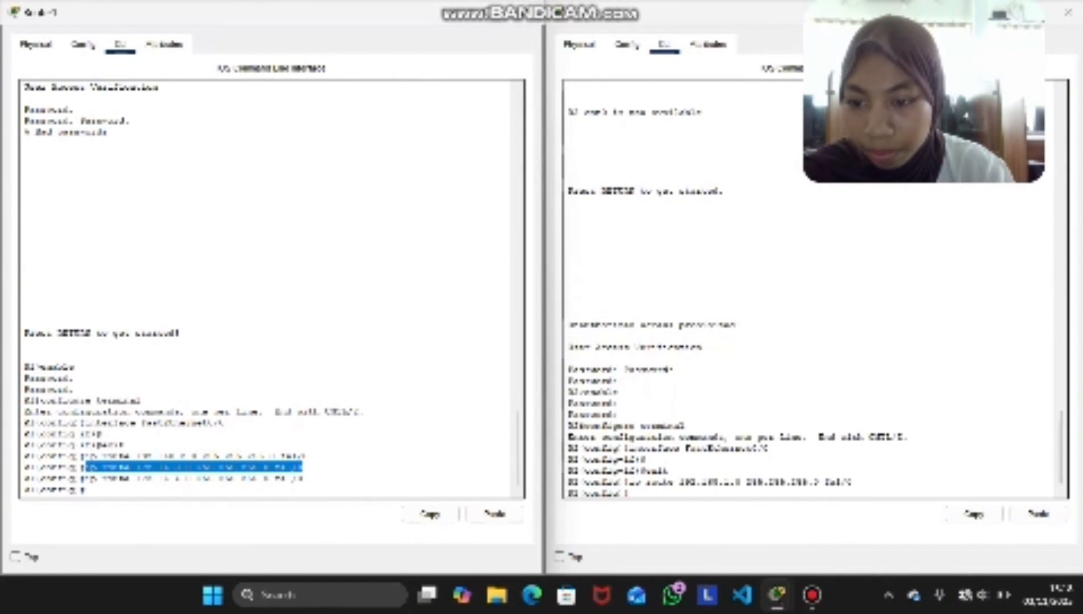
left_click(430, 513)
left_click(632, 493)
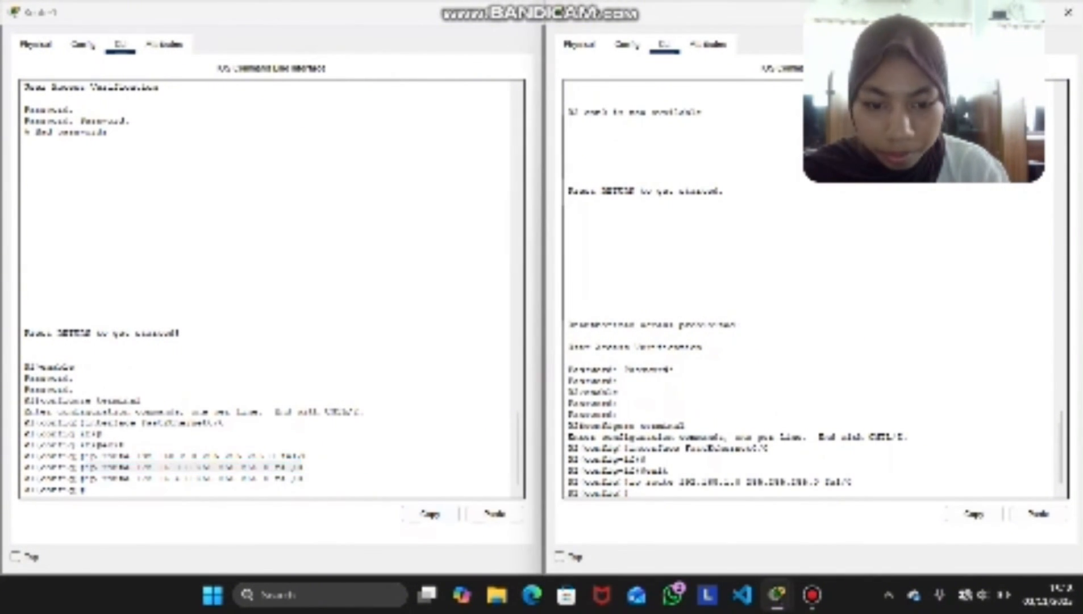
left_click(1038, 513)
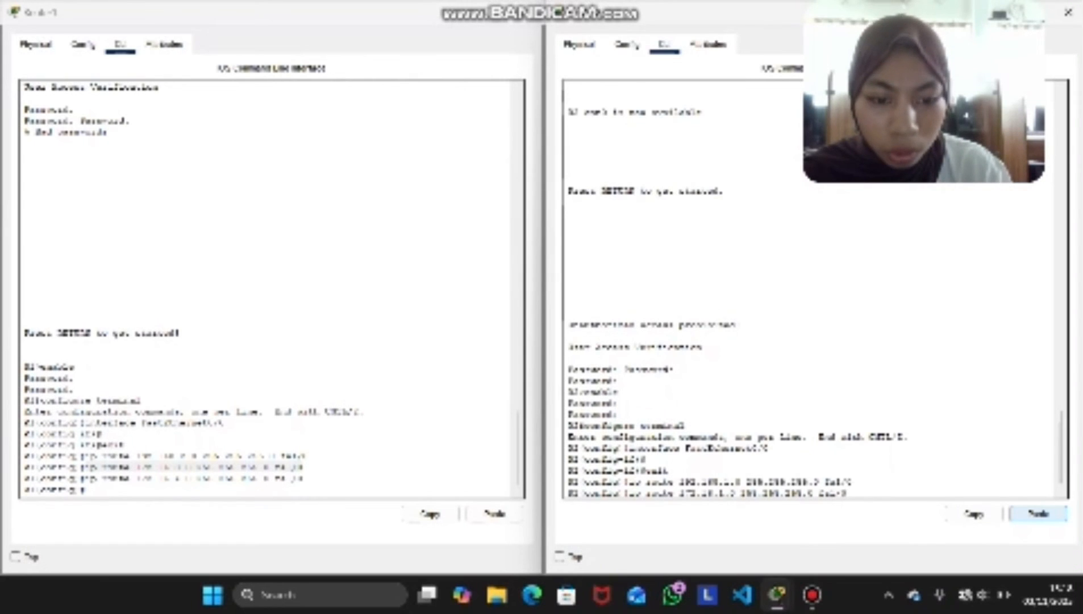
key("Return")
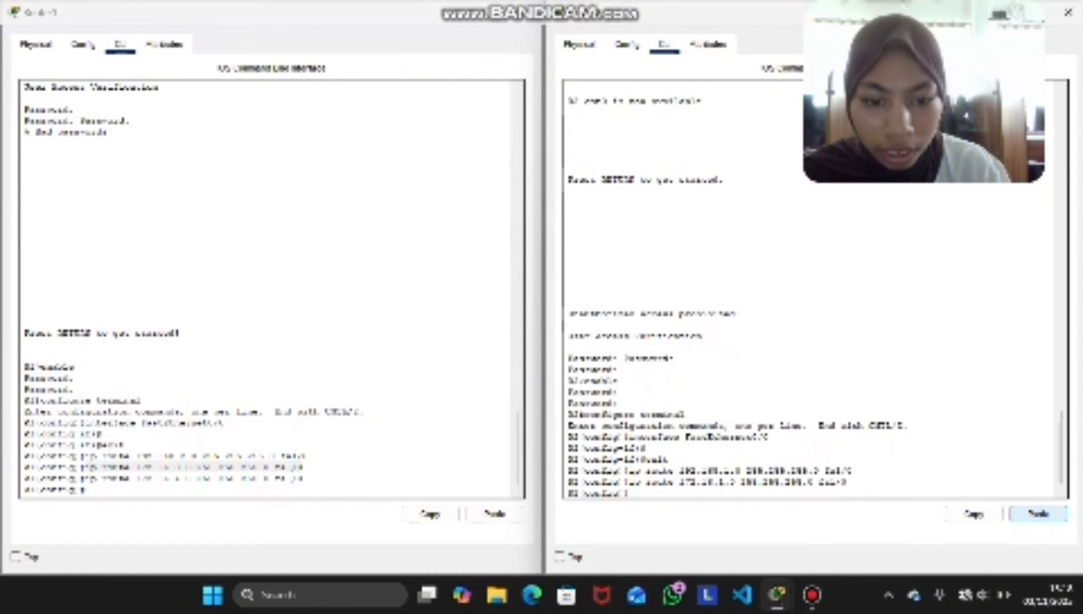
Copy and edit the last route command on Router2 to add ip route 172.16.2.0 255.255.255.0 fa1/0
left_click_drag(846, 482, 635, 482)
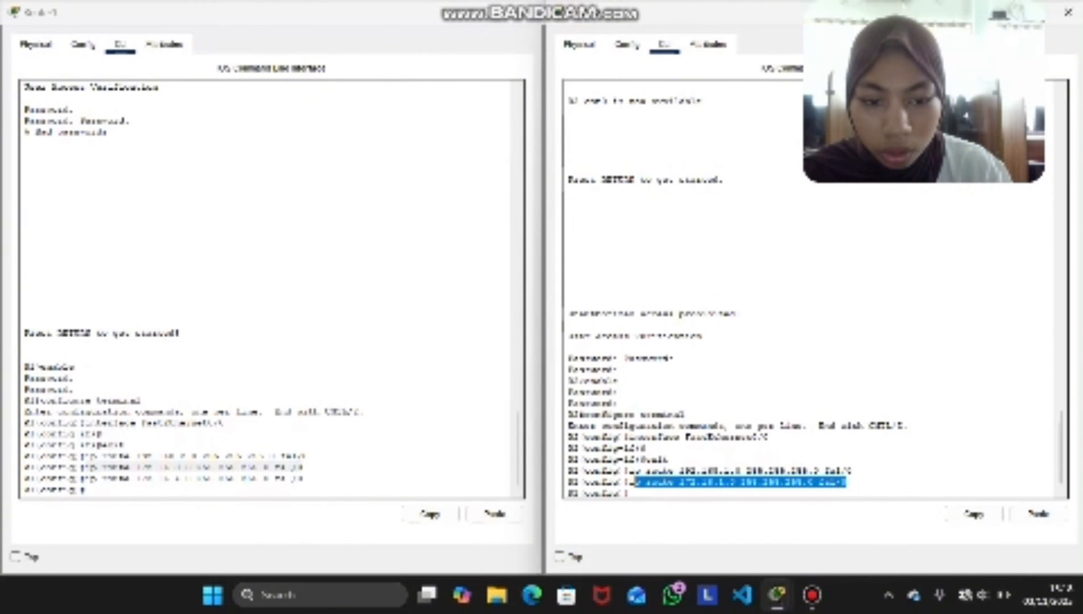
left_click_drag(848, 481, 629, 482)
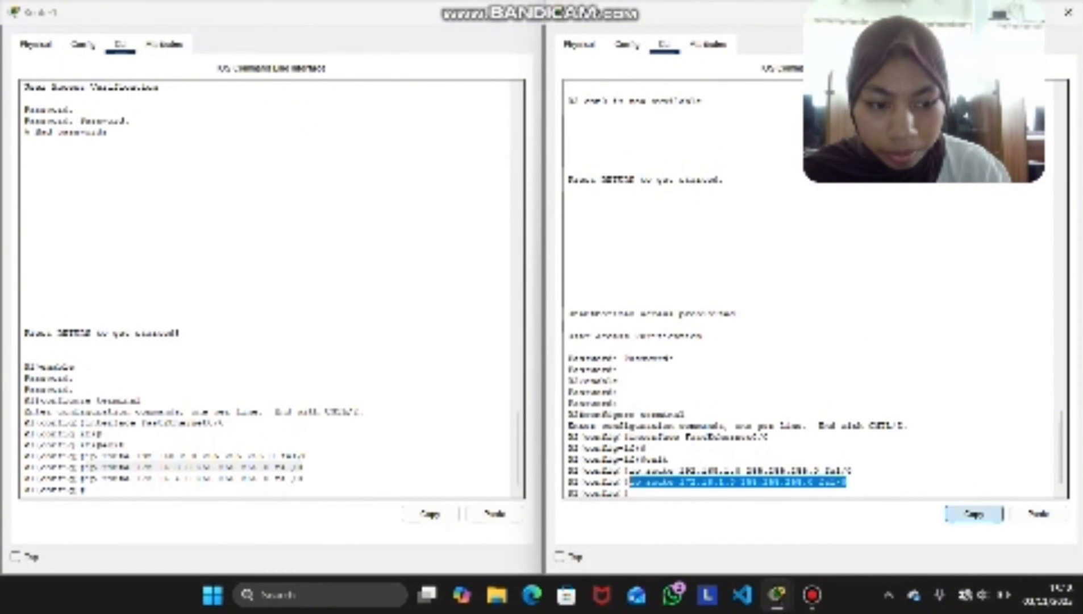
left_click(974, 514)
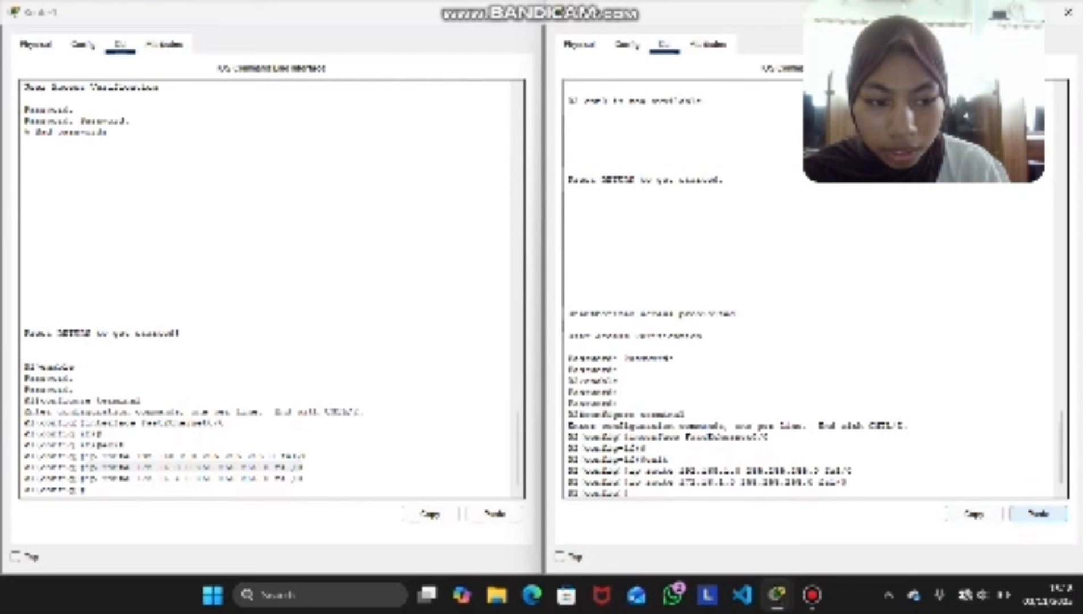
left_click(1039, 513)
key("Return")
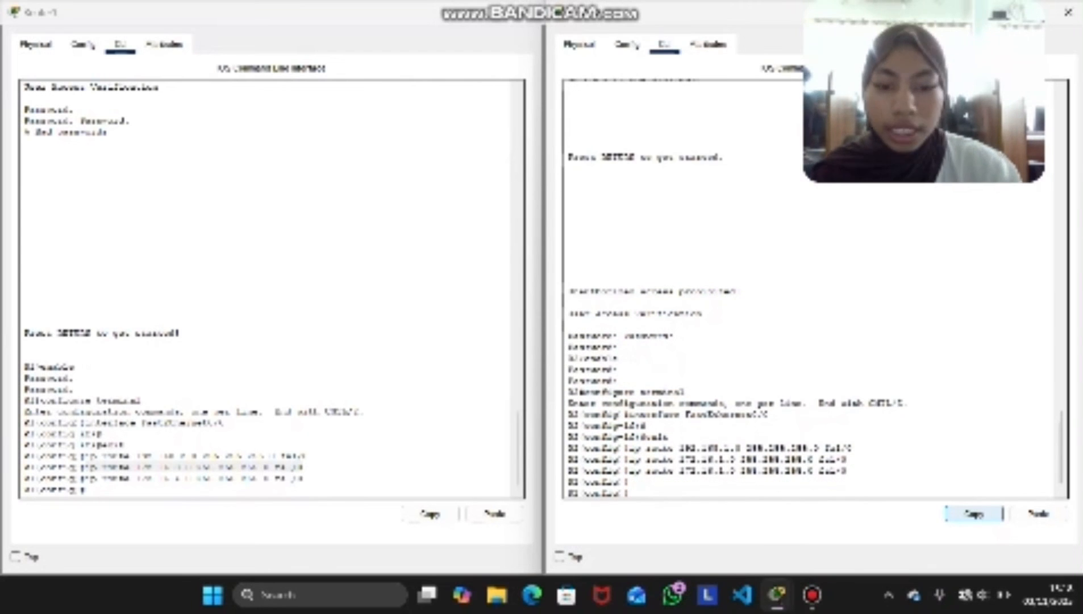
key("Return")
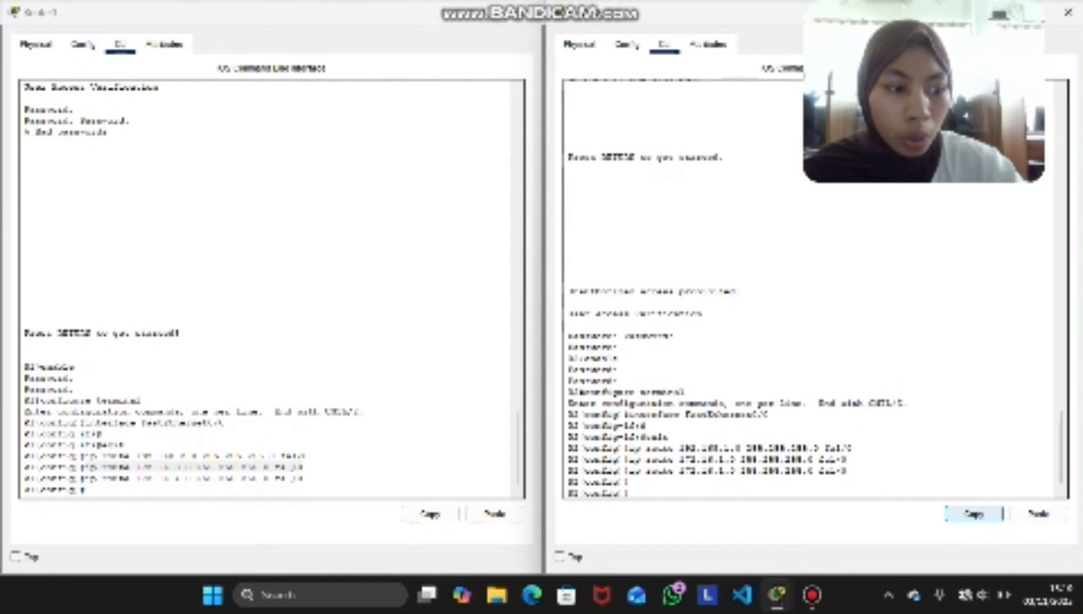
type("inter fa 0/")
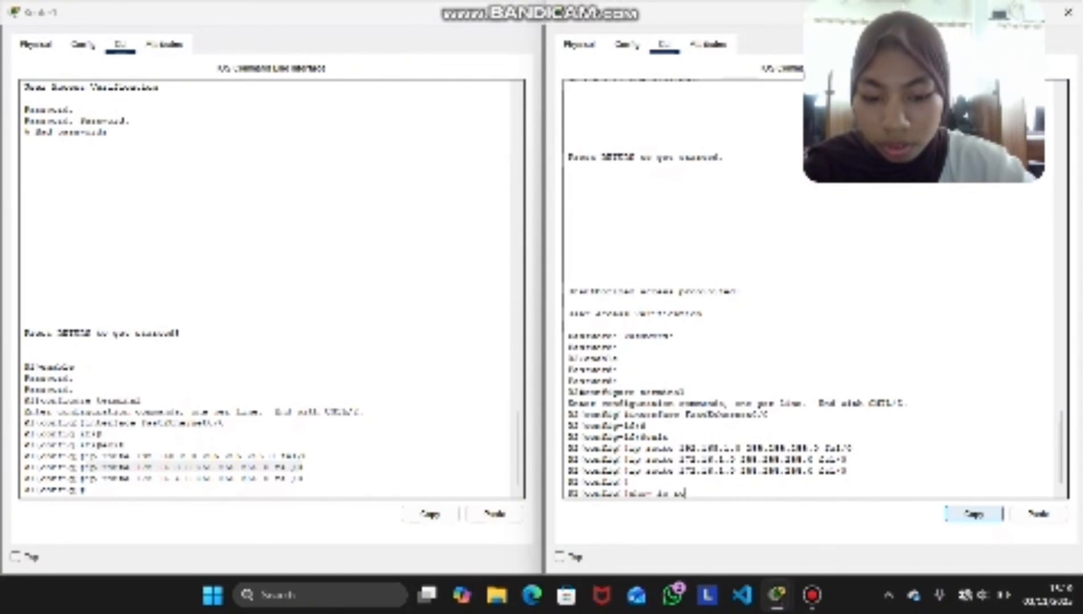
key("BackSpace")
key("BackSpace")
key("BackSpace")
key("BackSpace")
key("BackSpace")
key("BackSpace")
key("BackSpace")
key("BackSpace")
key("BackSpace")
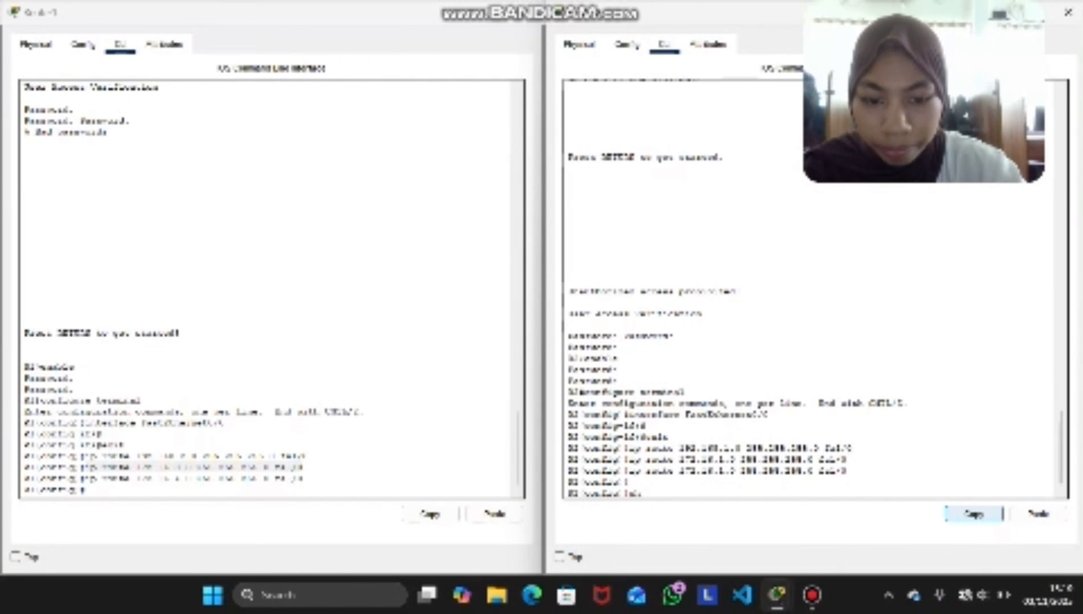
Exit global configuration mode on Router2 and display its routing table with show ip route
type("exi")
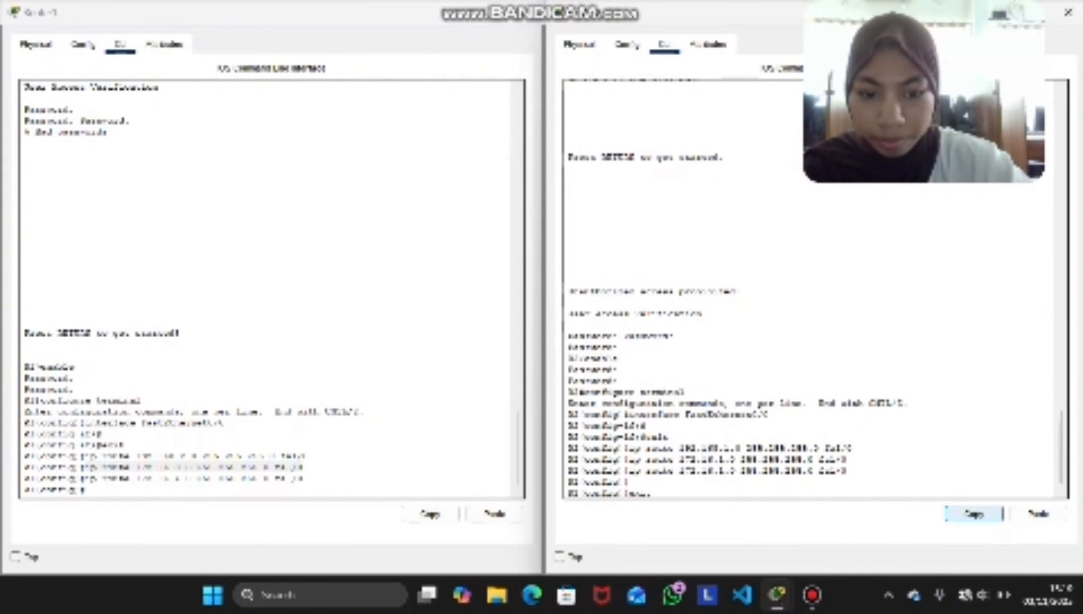
type("t")
key("Return")
type("sho")
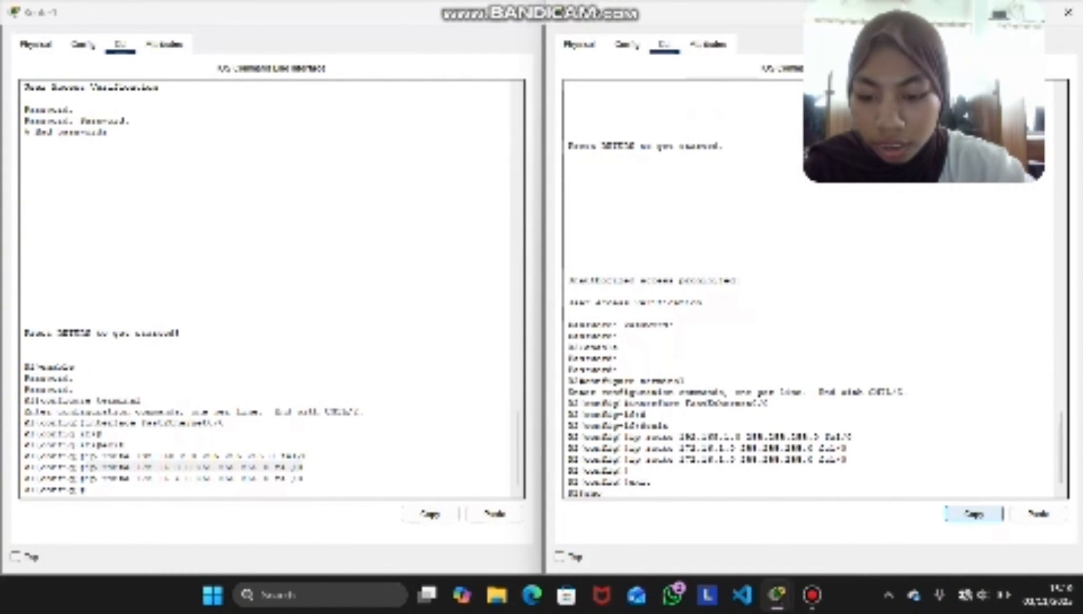
type("w ip route")
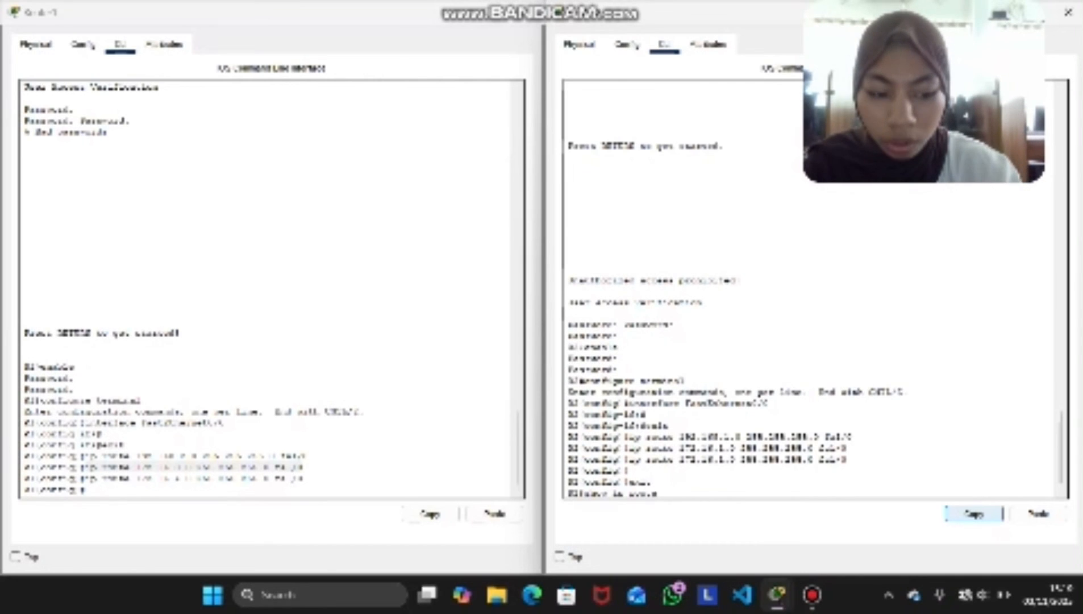
key("Return")
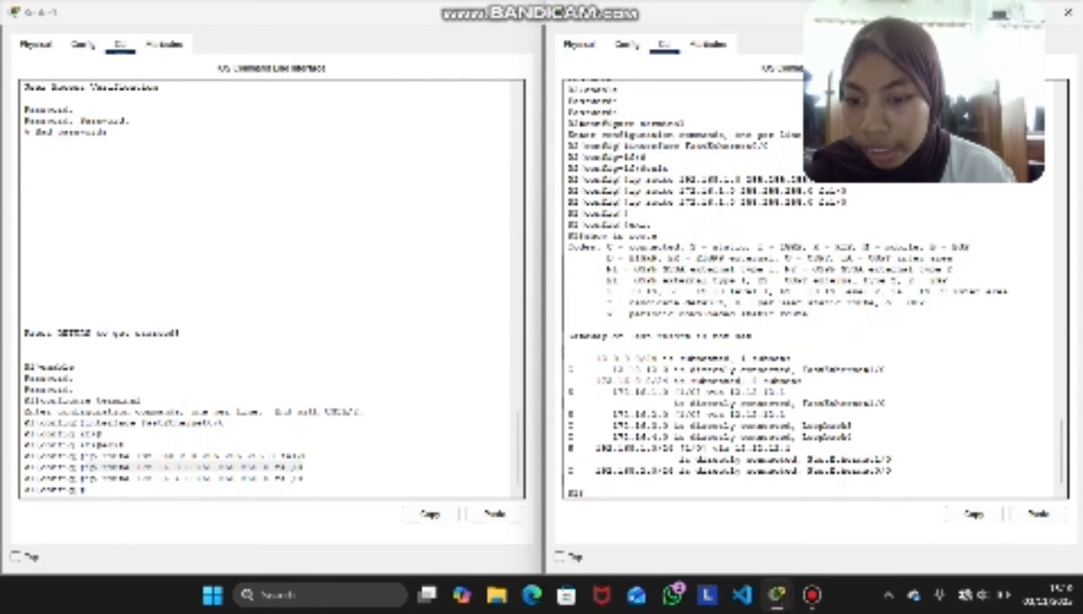
Exit global configuration mode on Router1 and display its routing table with show ip route
type("ex")
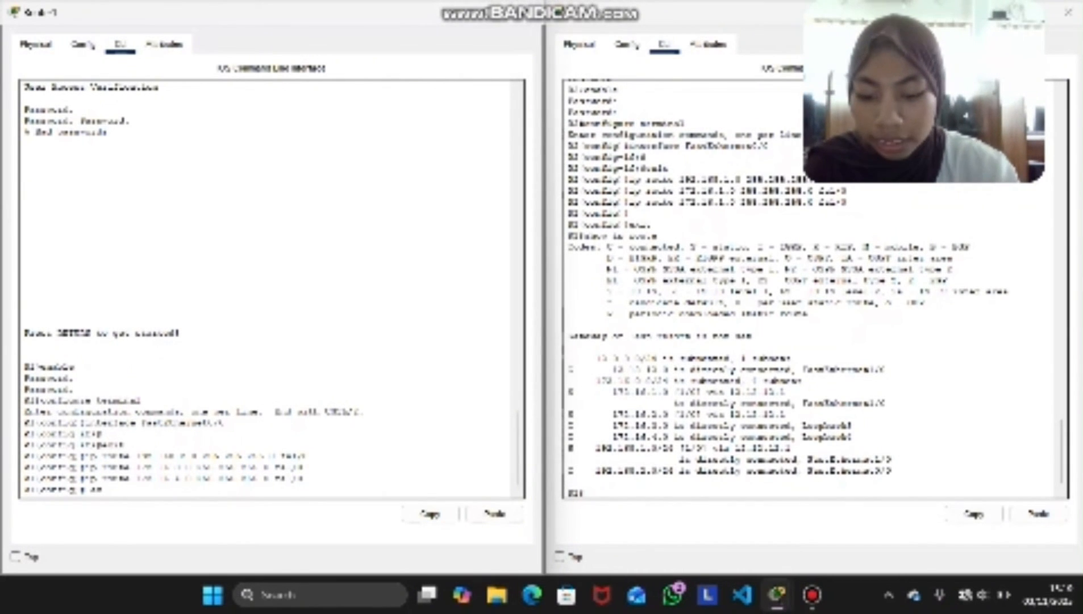
type("it")
key("Return")
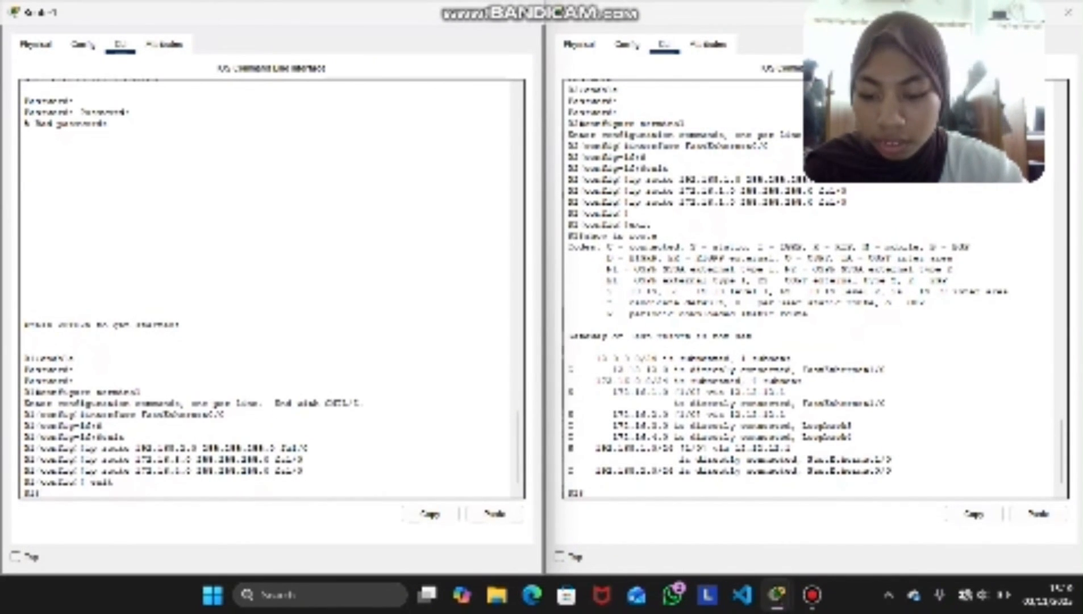
type("show ")
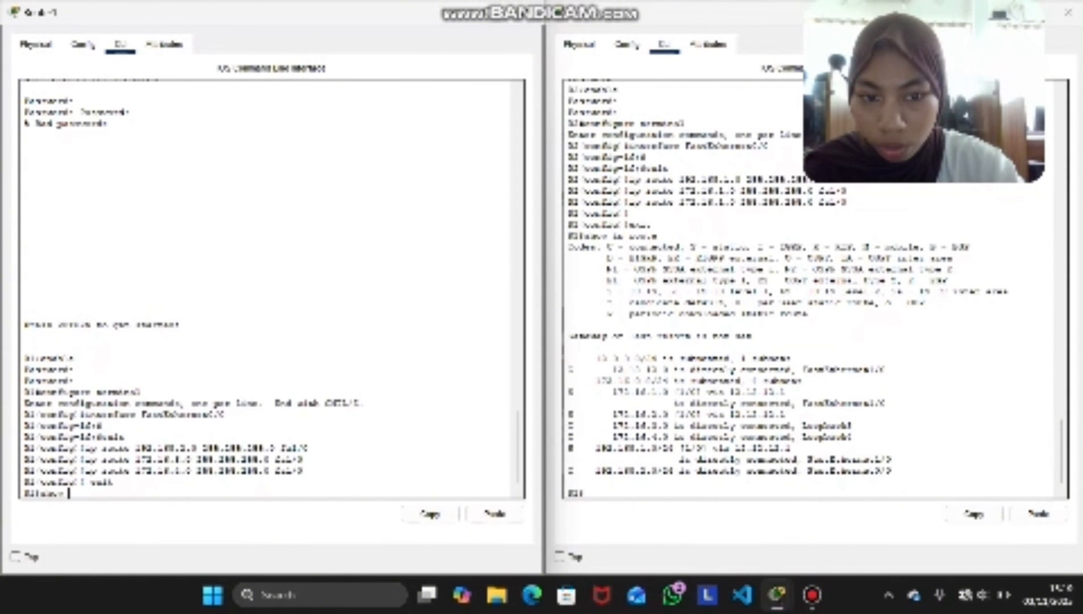
type("i")
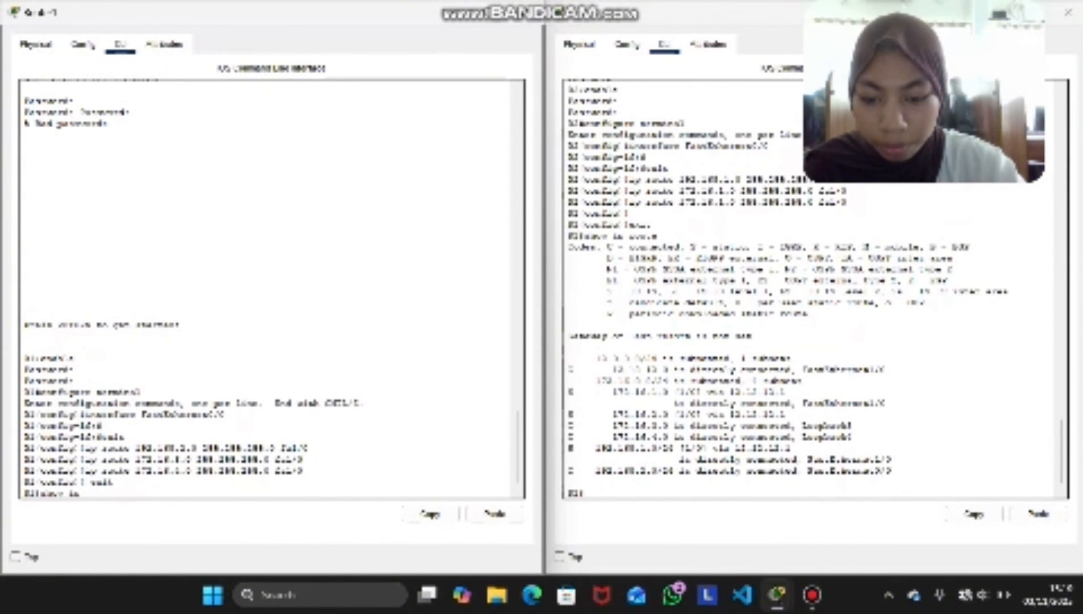
type("p route")
key("Return")
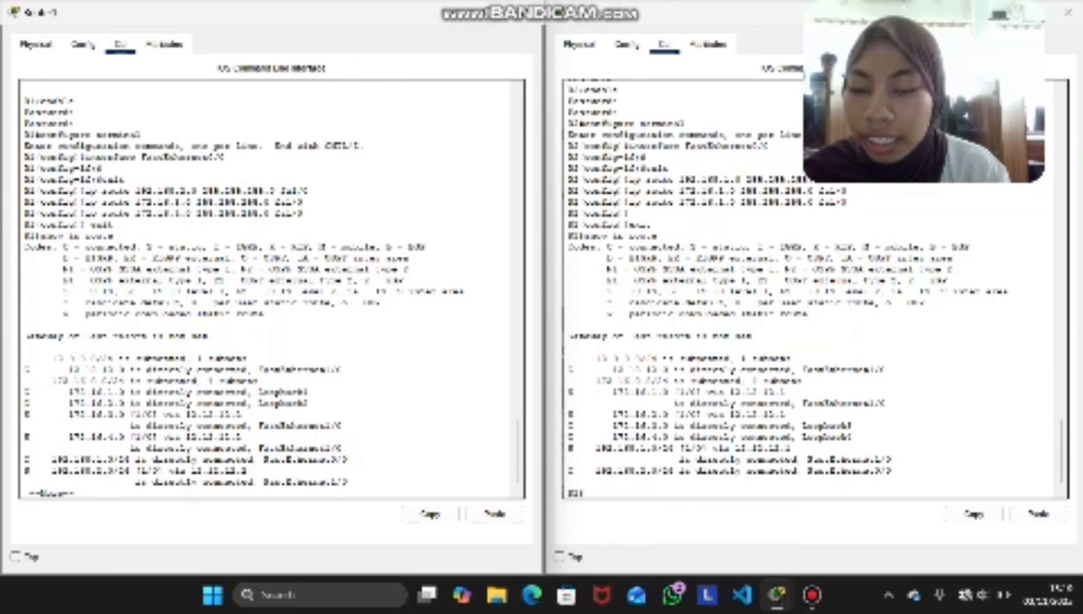
Close the Router1 and Router2 configuration windows to return to the network topology
left_click(812, 594)
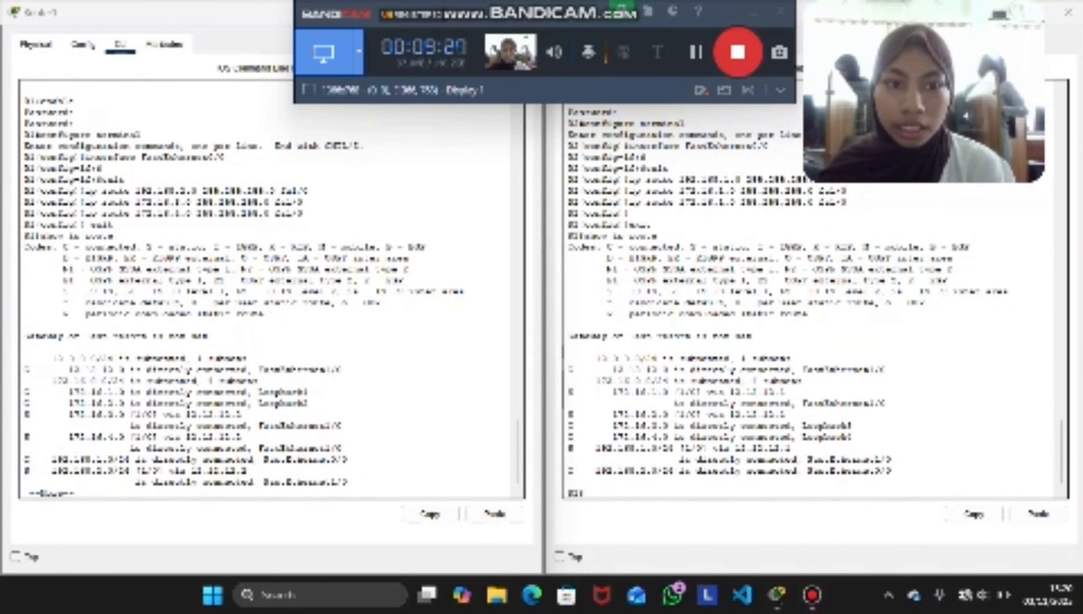
left_click(271, 319)
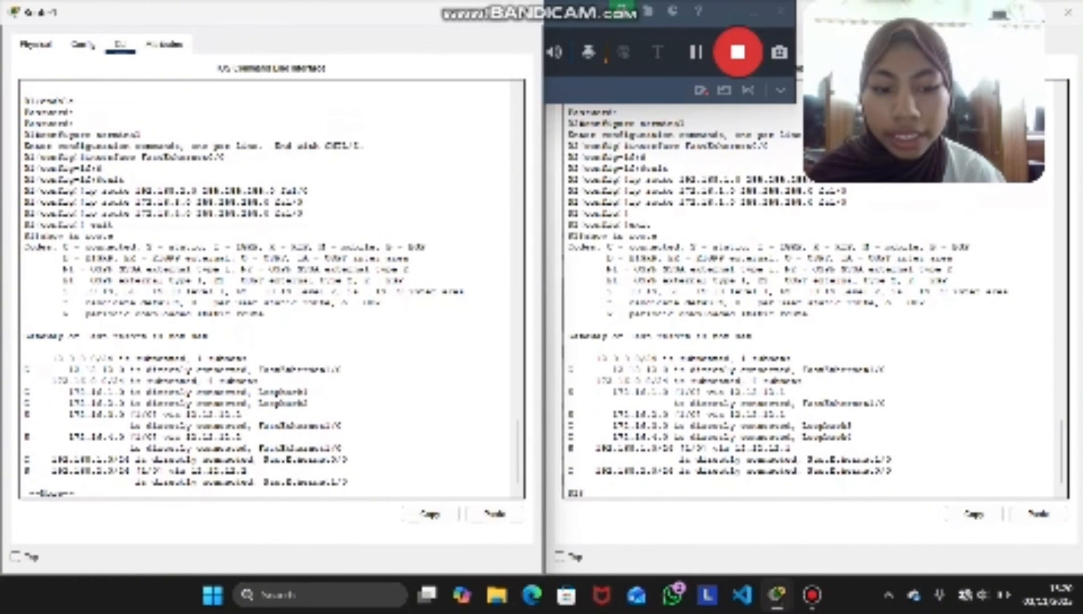
left_click(525, 13)
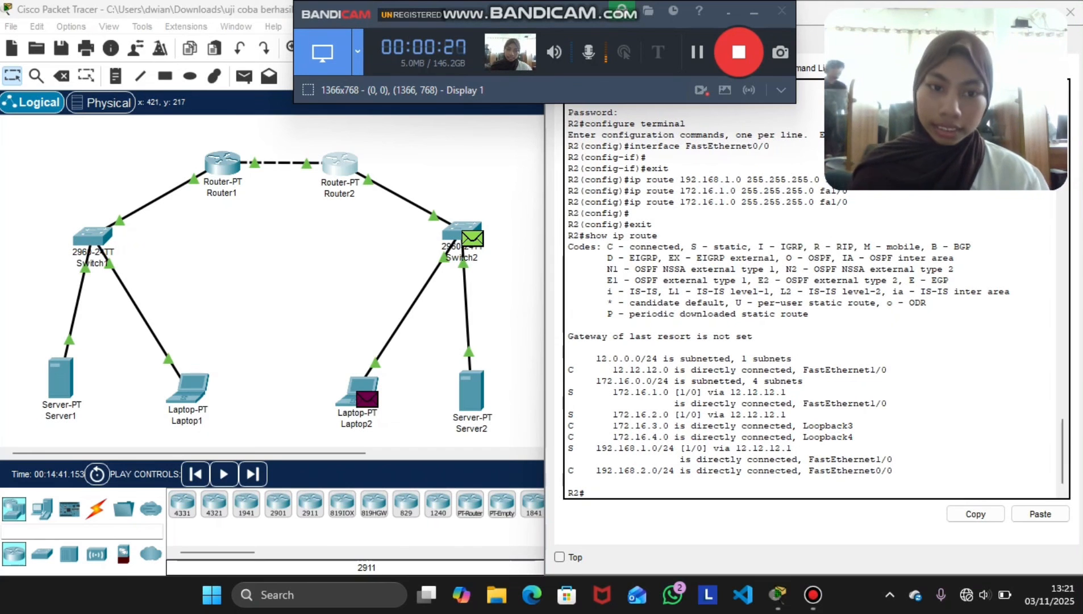
left_click(629, 213)
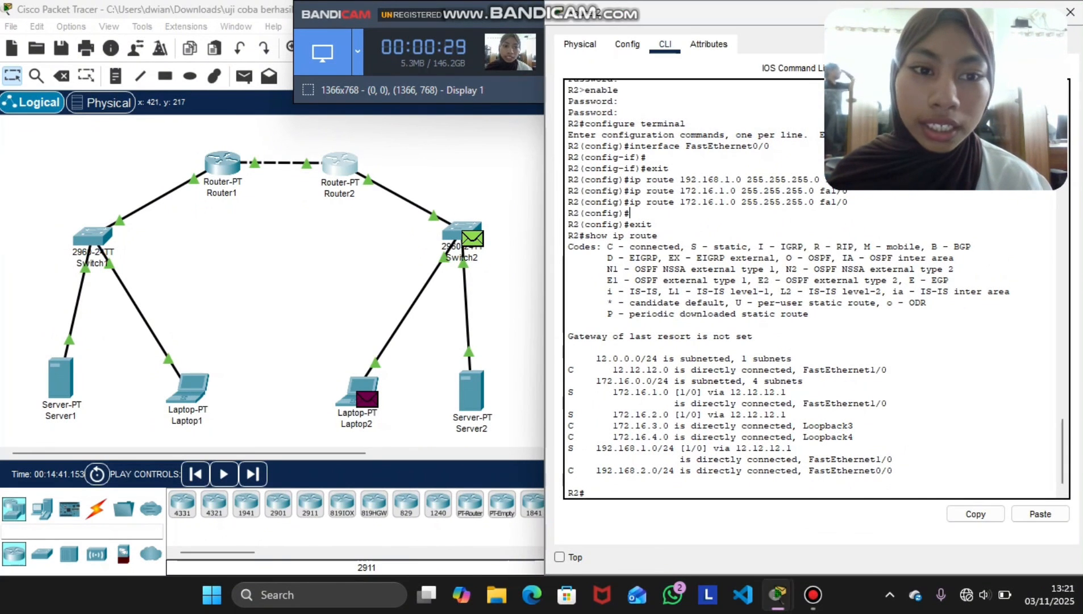
left_click(1071, 12)
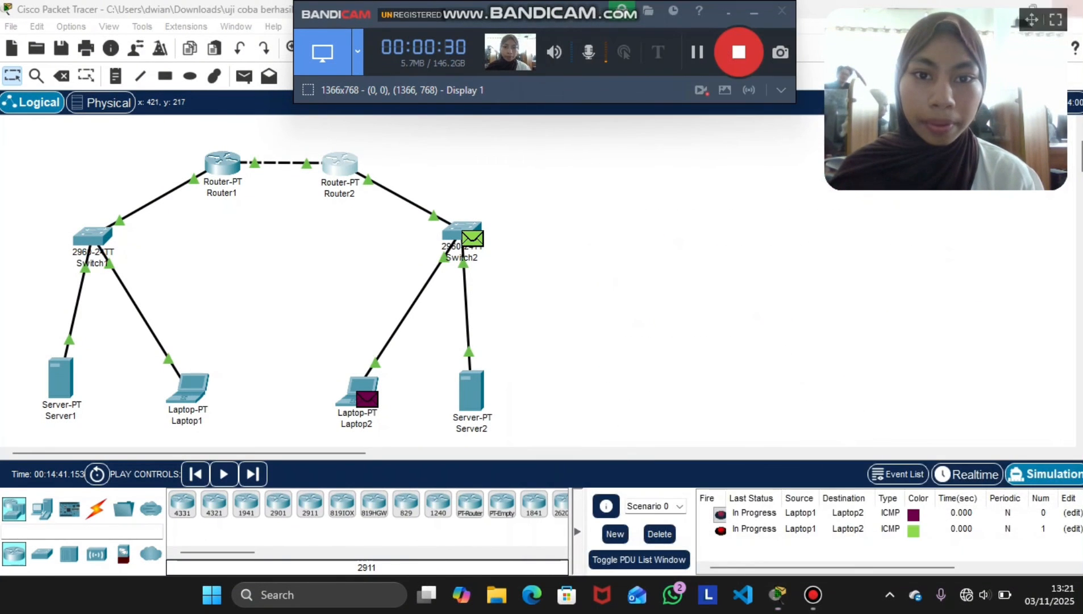